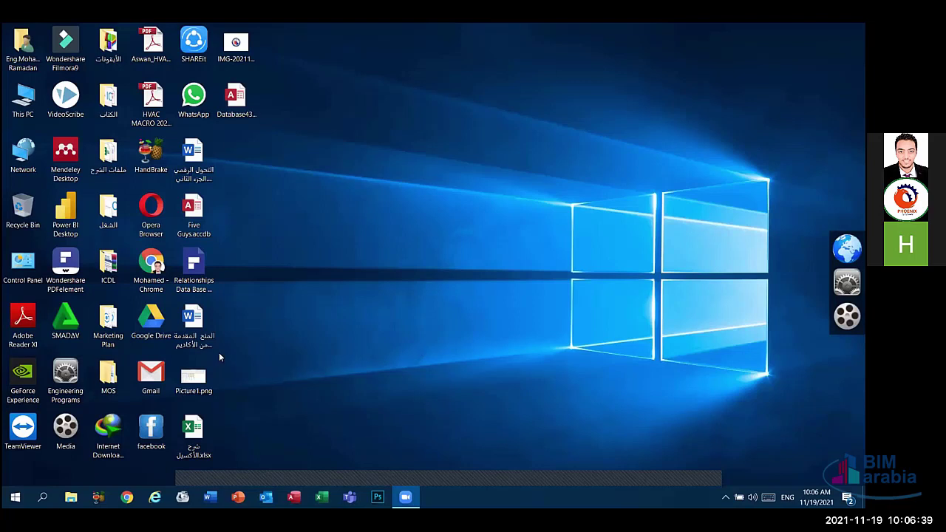
Clear the SSL state in the Control Panel's Internet Options content settings and return to the desktop.
double_click(27, 264)
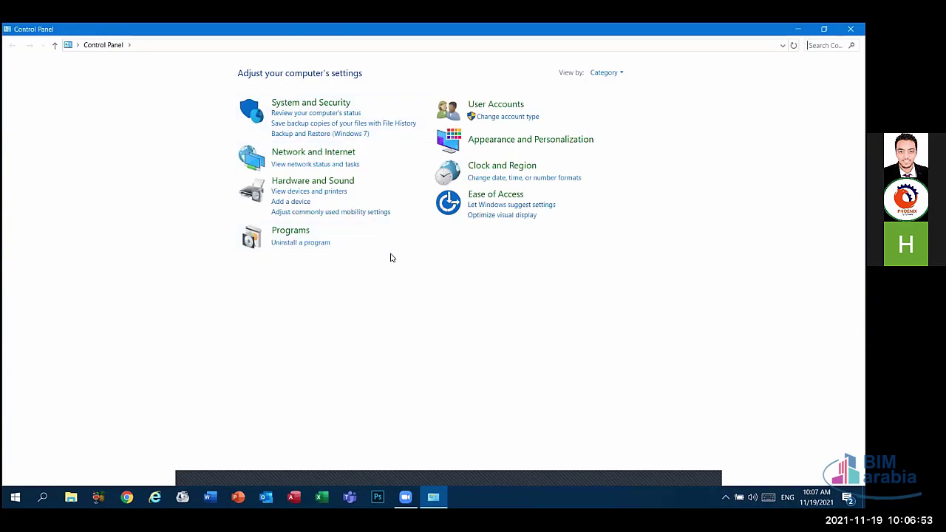
click(315, 153)
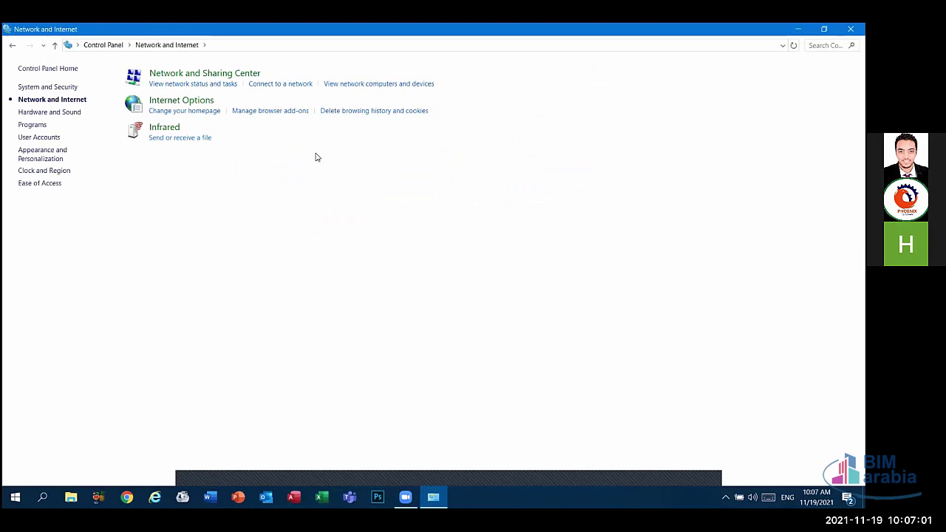
click(185, 102)
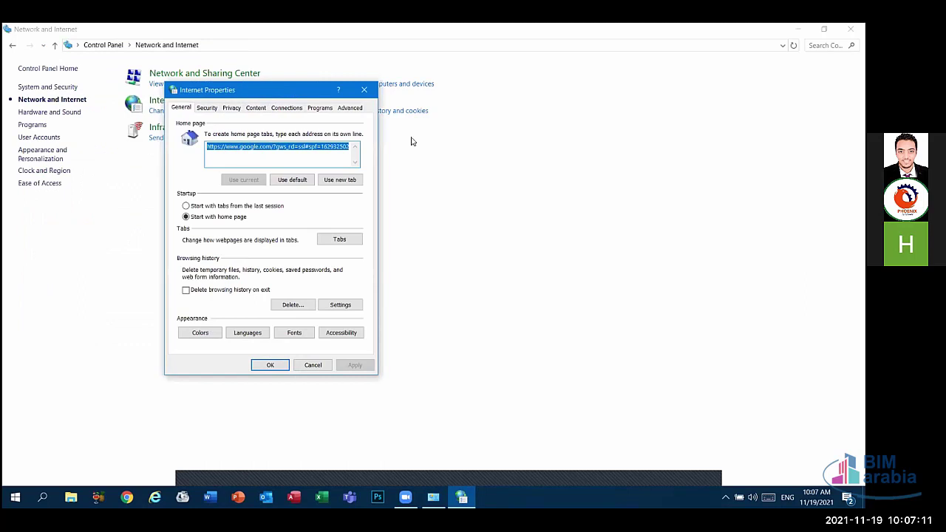
click(255, 109)
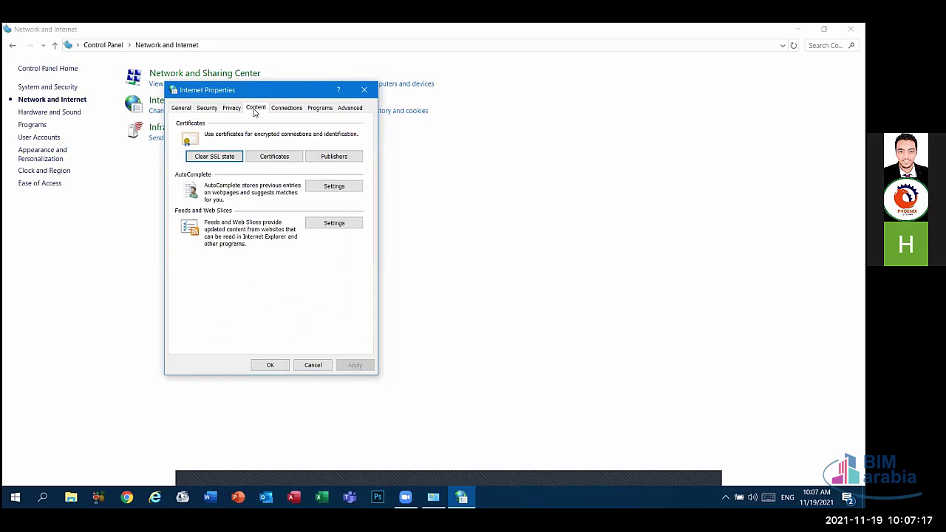
click(219, 162)
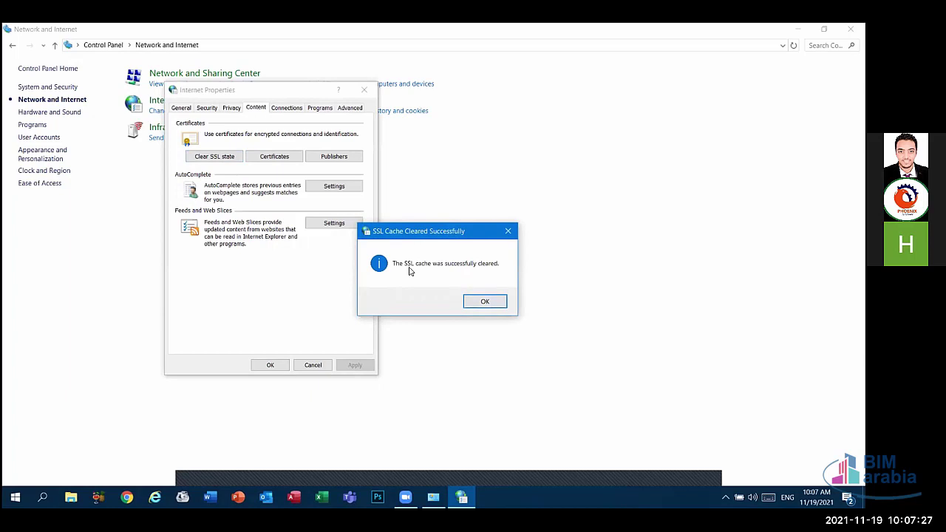
click(485, 302)
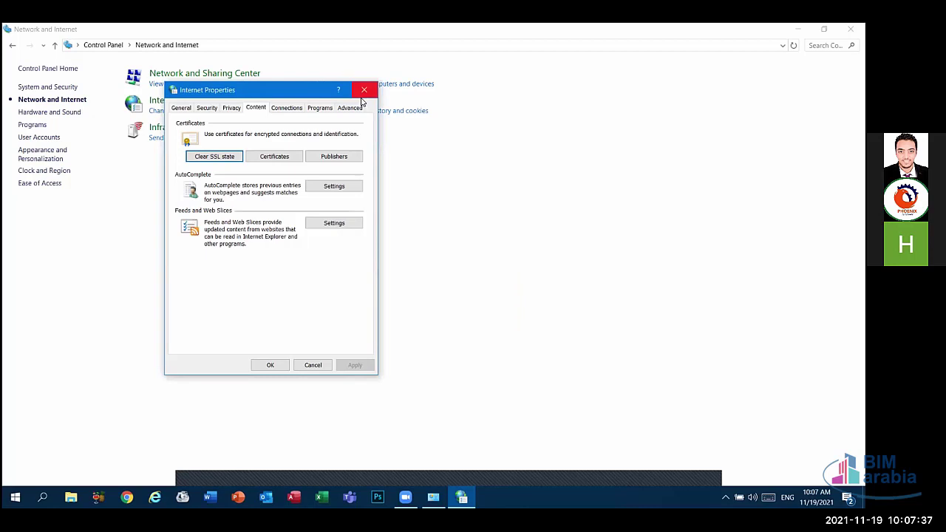
click(364, 90)
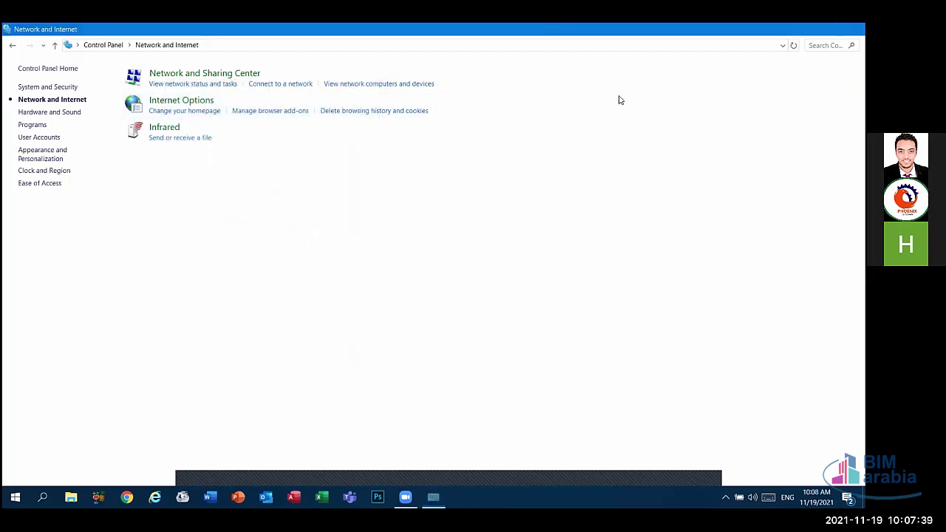
key(super+d)
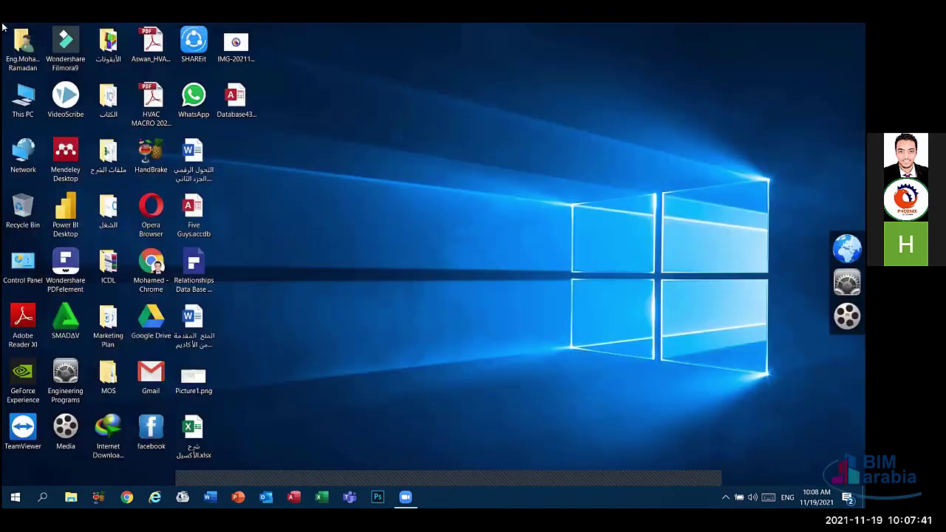
Review the path to the Internet Options content settings in Control Panel again and close everything without changes.
double_click(15, 267)
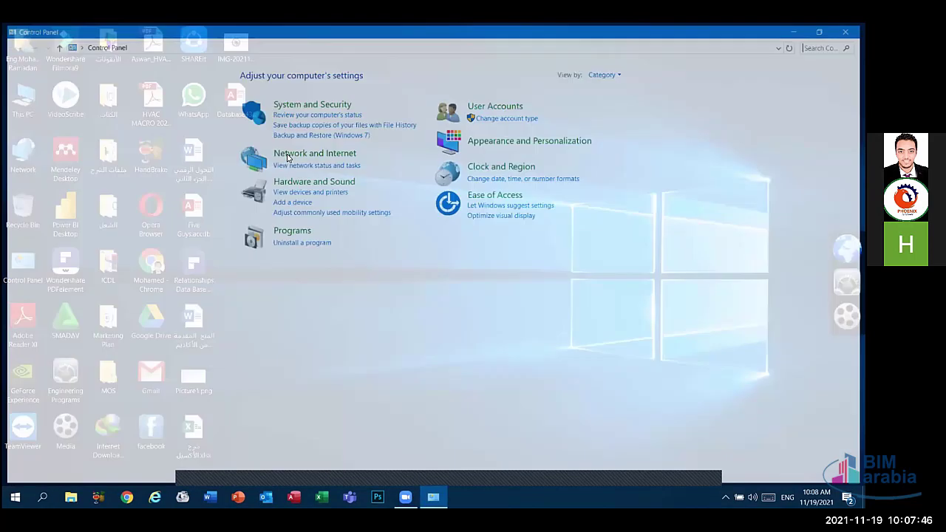
click(288, 155)
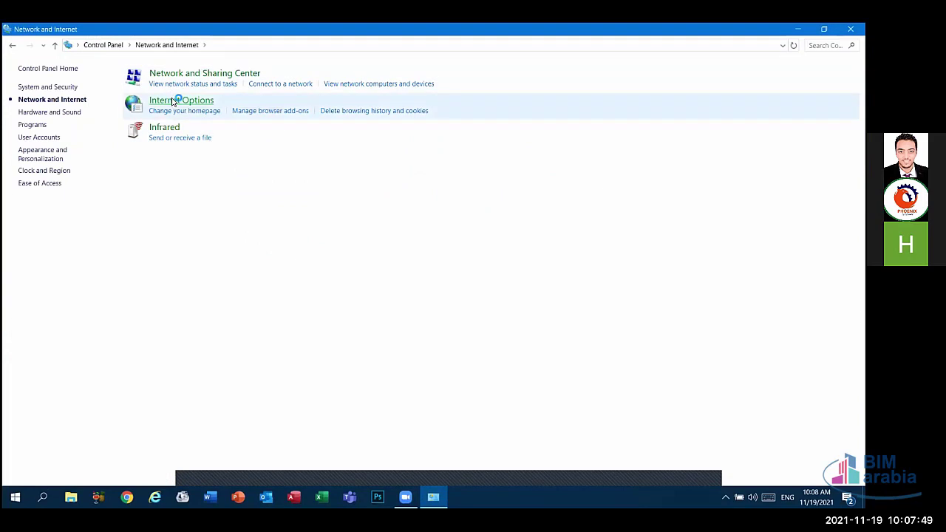
click(173, 102)
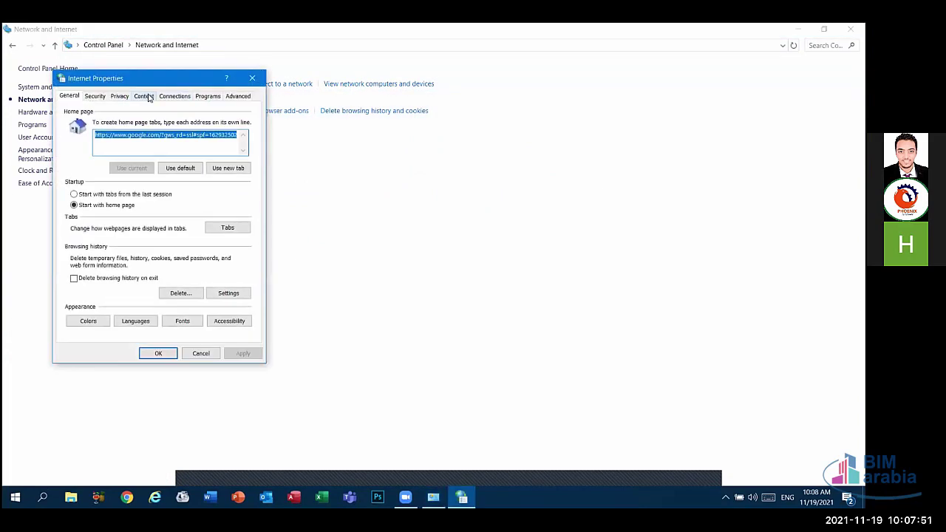
click(146, 96)
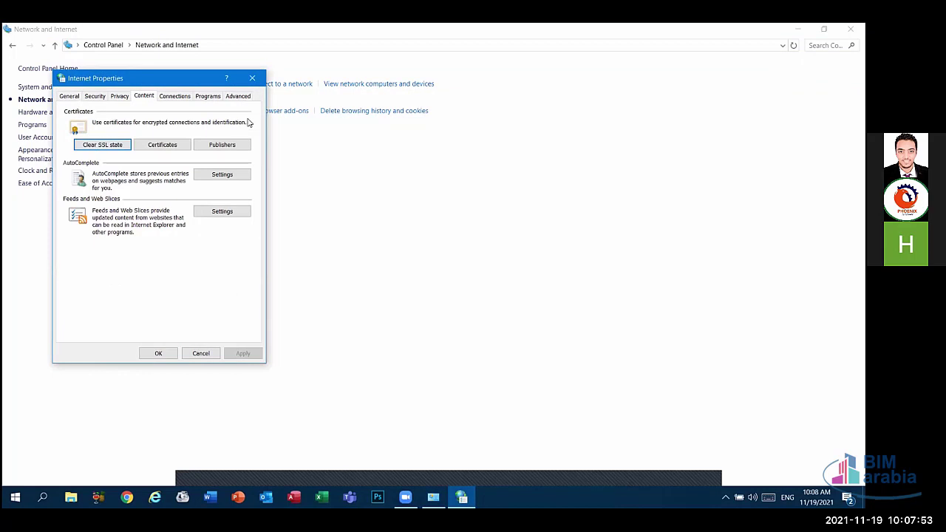
click(253, 79)
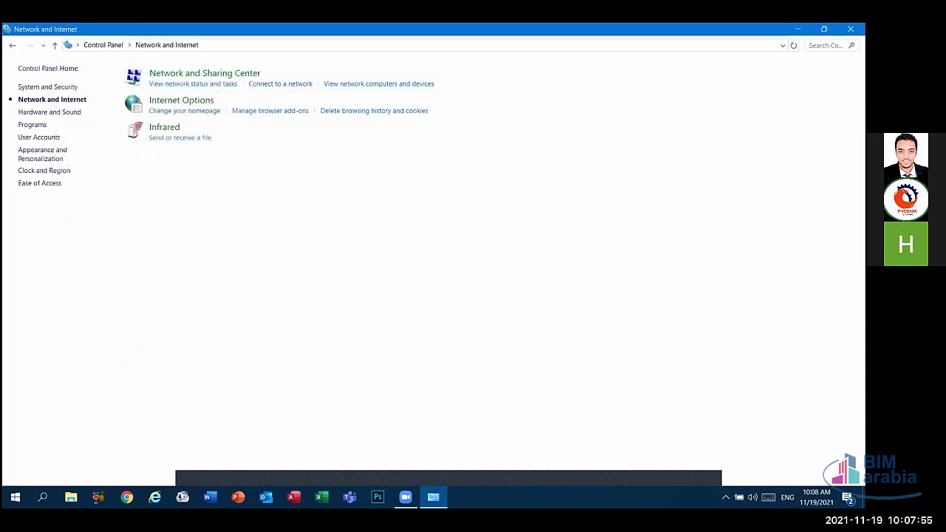
click(851, 29)
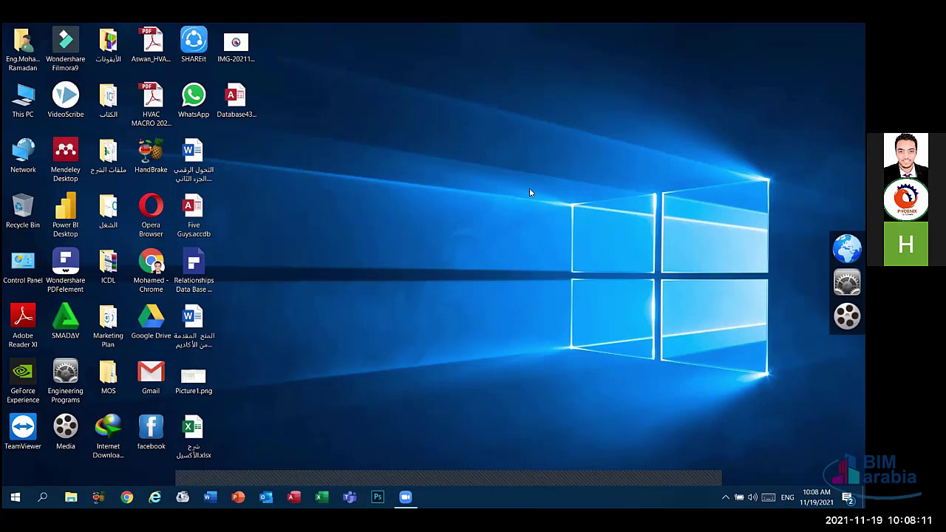
Open the properties of This PC and take a brief look at its advanced system settings.
click(22, 105)
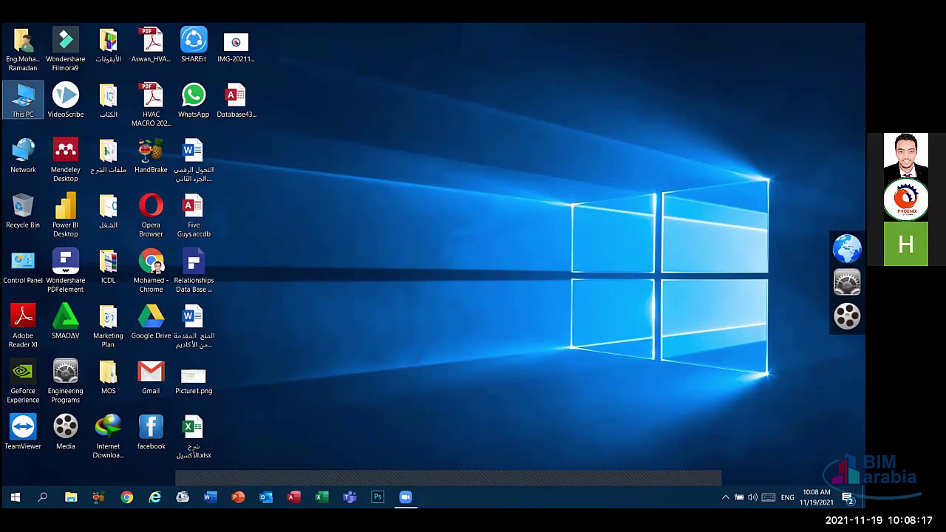
right_click(23, 105)
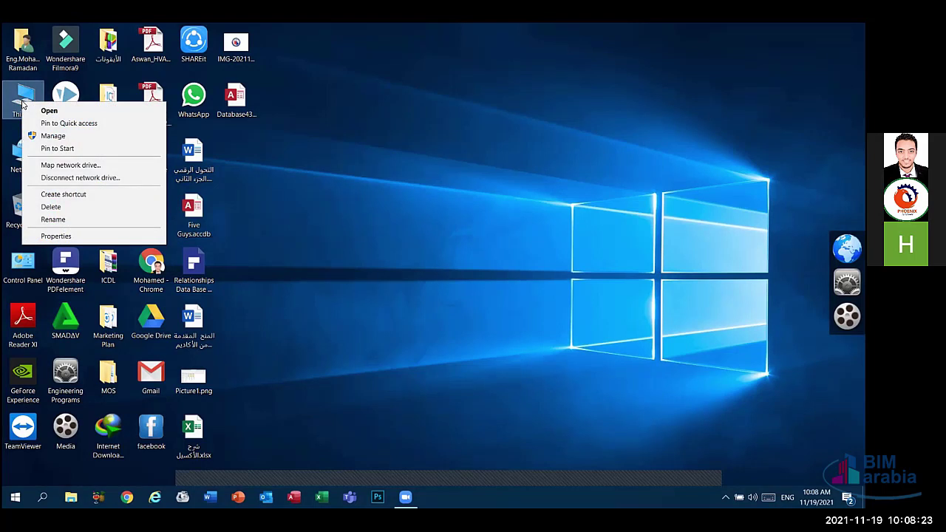
click(66, 236)
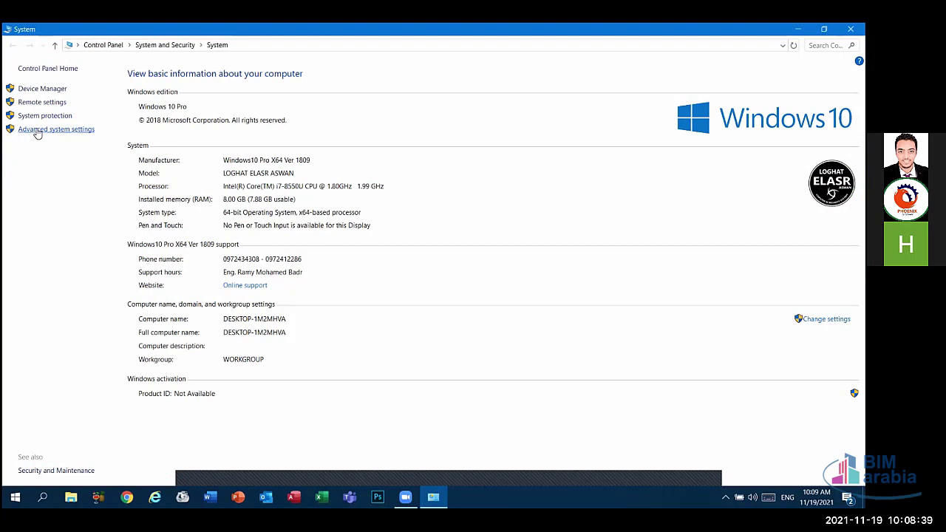
click(36, 131)
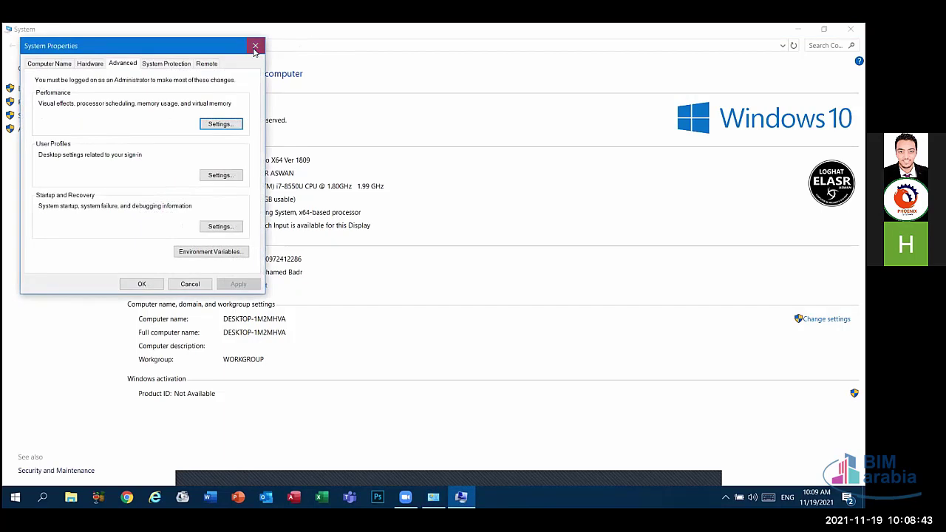
click(256, 46)
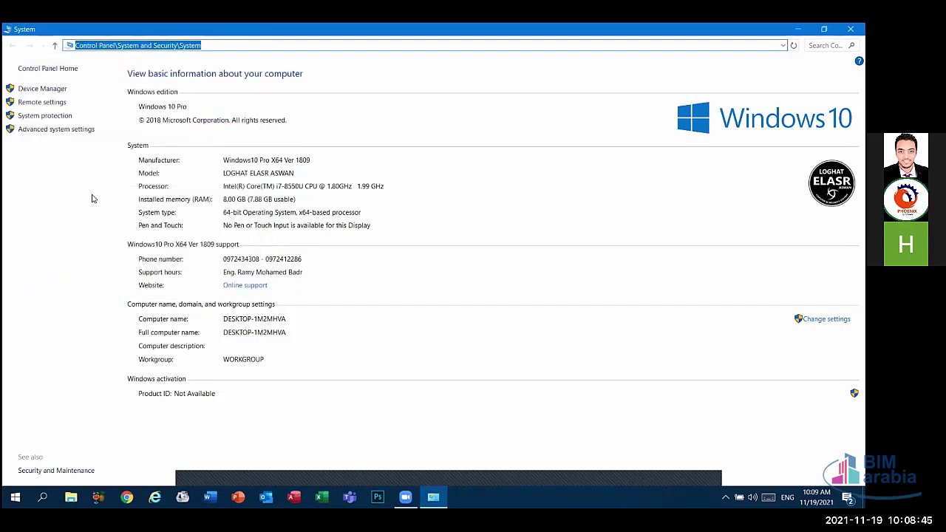
Set the Windows visual effects to "Adjust for best performance" in the advanced system settings, apply it and close the system windows.
click(56, 130)
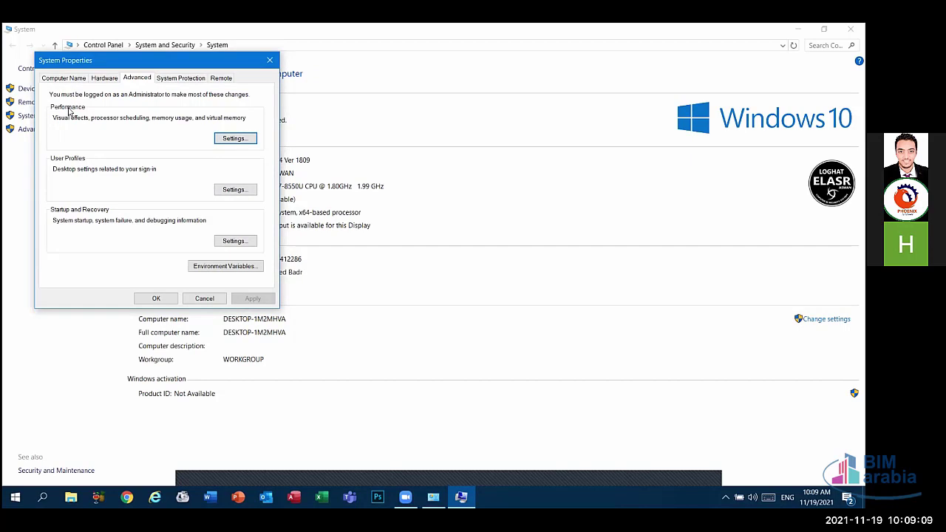
click(241, 142)
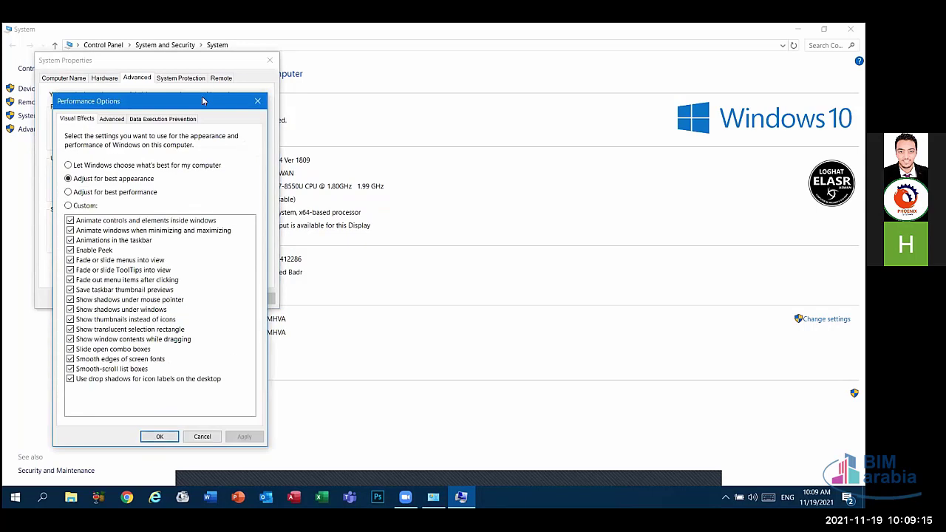
drag(203, 103, 341, 89)
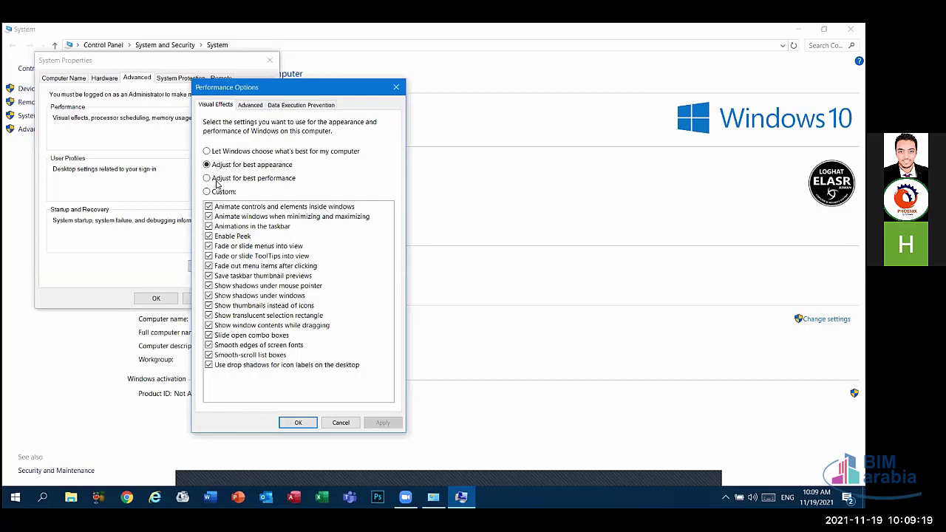
click(216, 179)
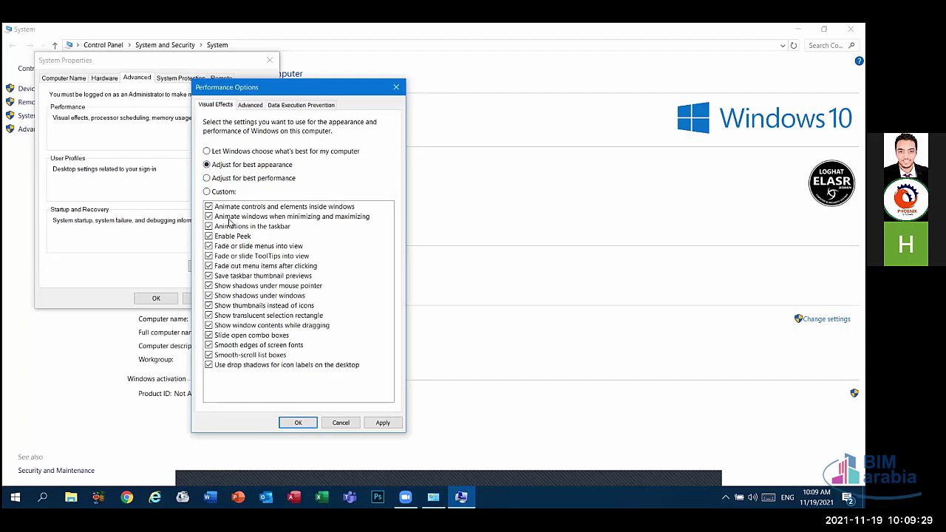
click(225, 180)
click(383, 423)
click(387, 427)
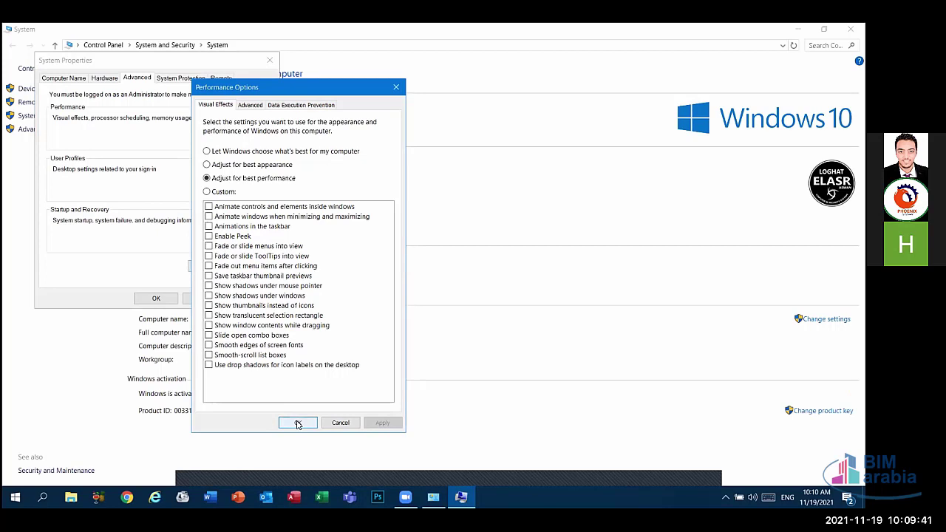
click(297, 423)
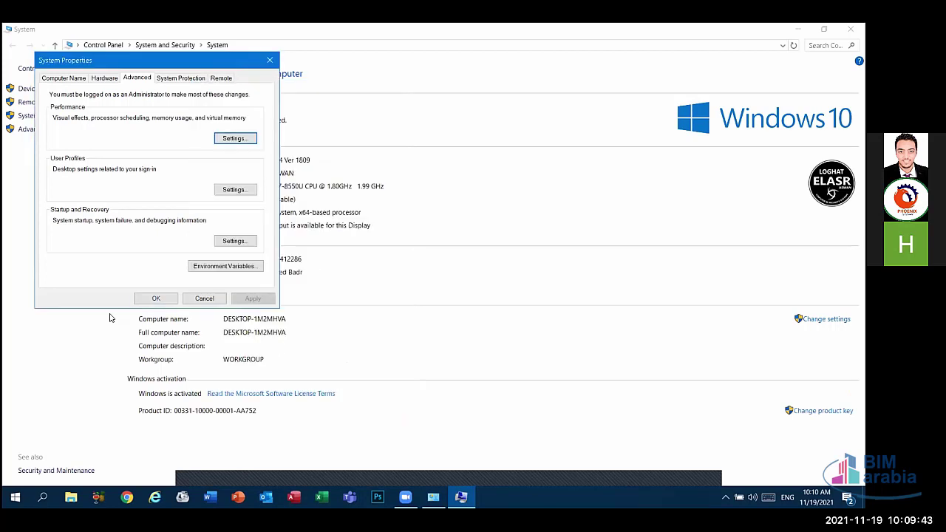
click(151, 299)
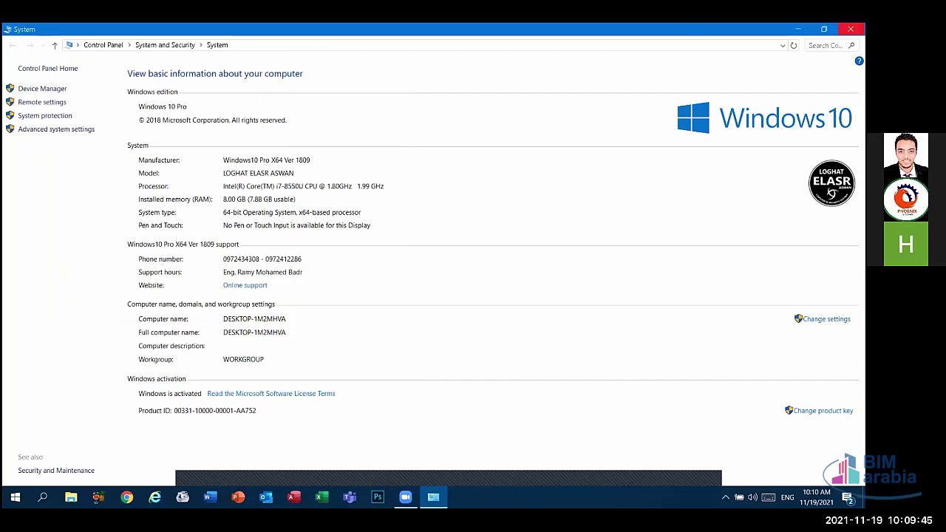
key(alt+F4)
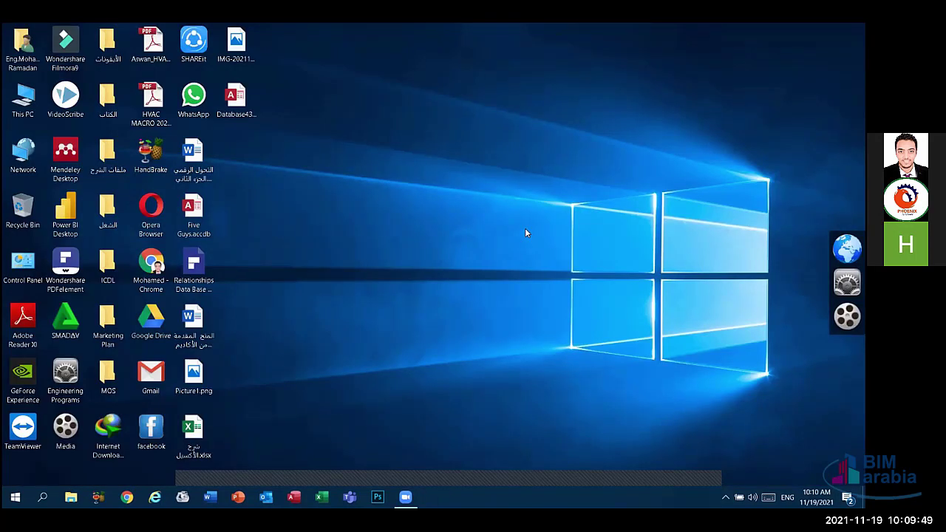
Open the Windows Temp folder by running the command "temp".
key(super+r)
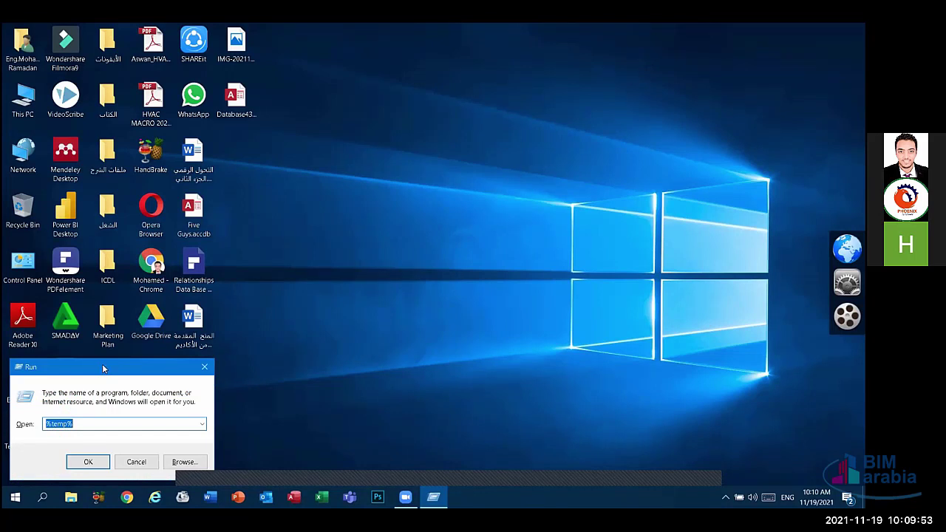
drag(103, 368, 340, 165)
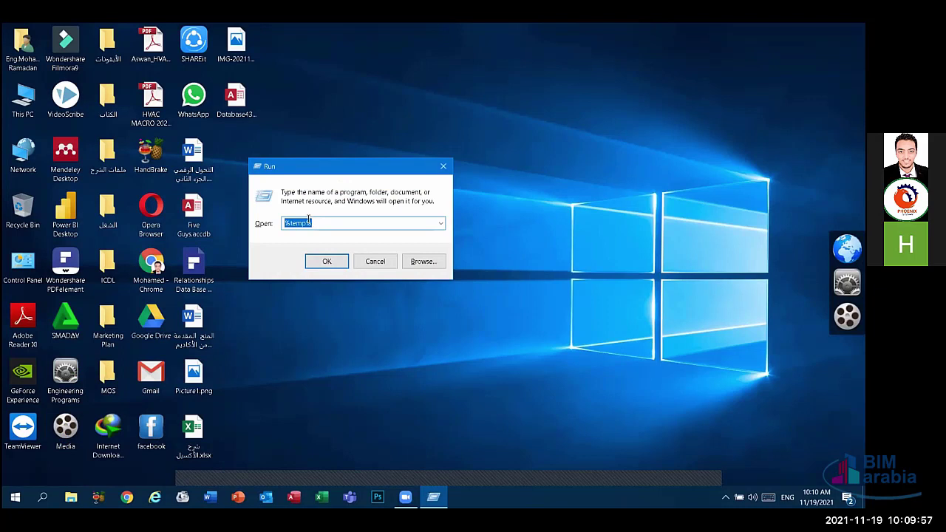
key(BackSpace)
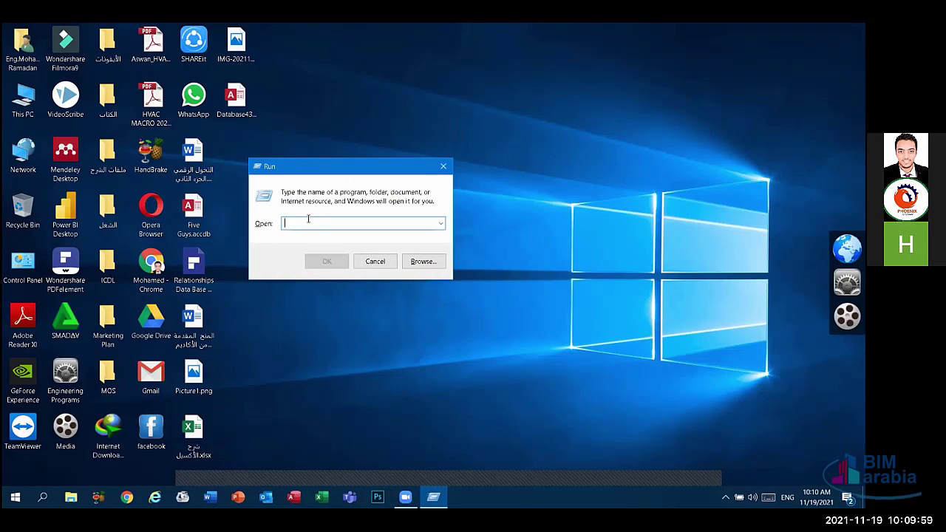
text(temp)
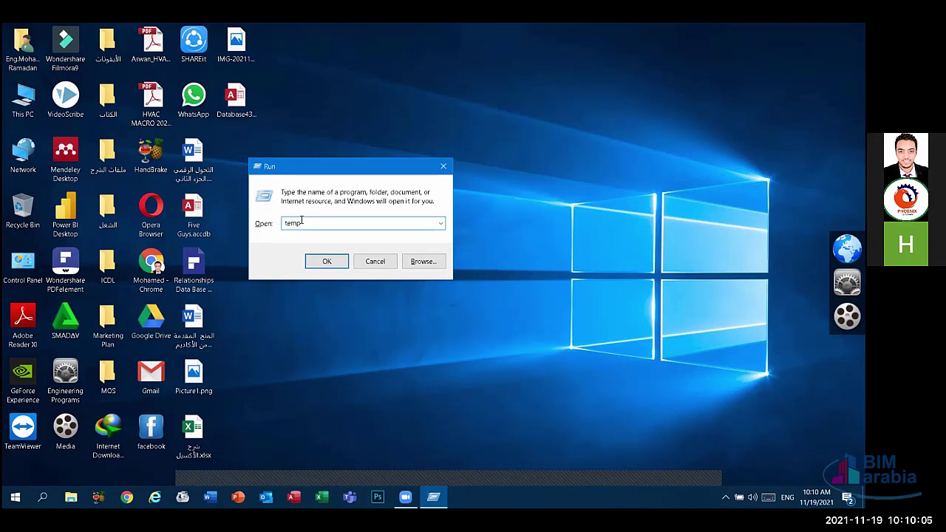
click(327, 261)
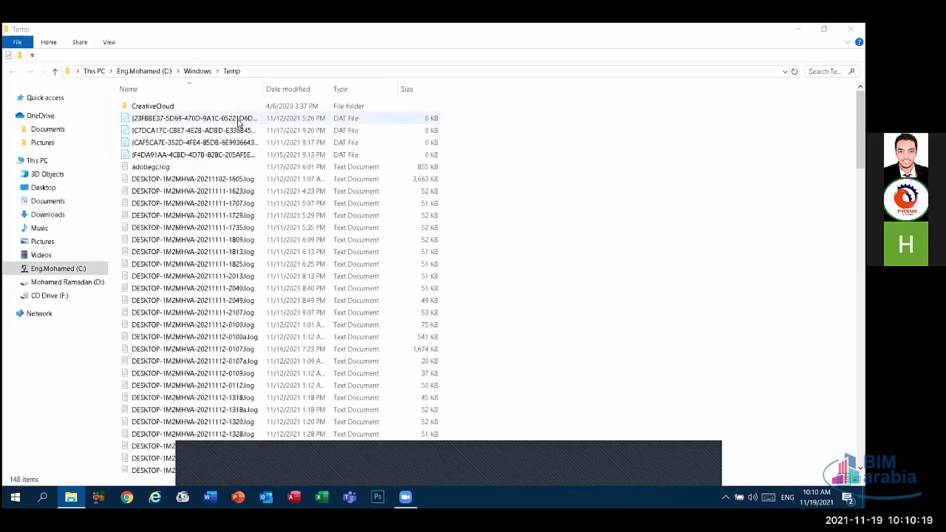
Permanently delete all items in the Windows Temp folder, skipping every file that is in use.
click(87, 43)
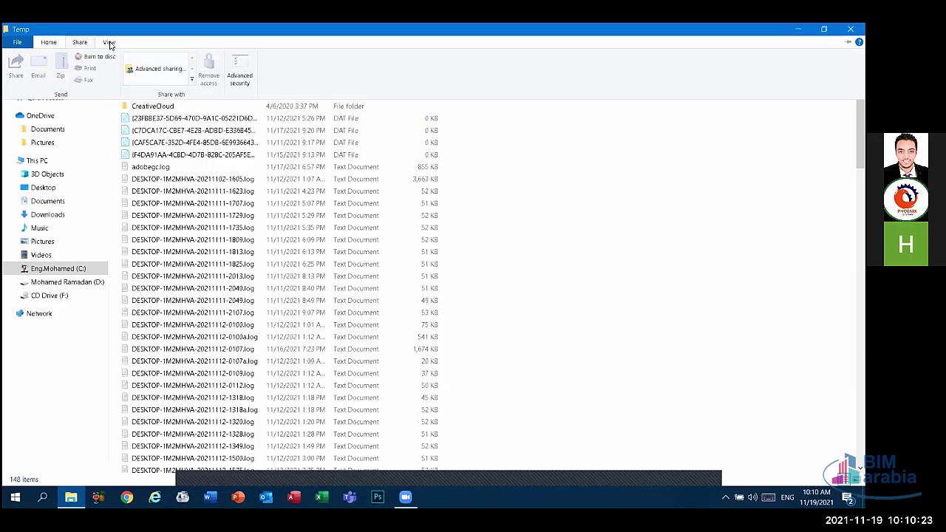
click(48, 42)
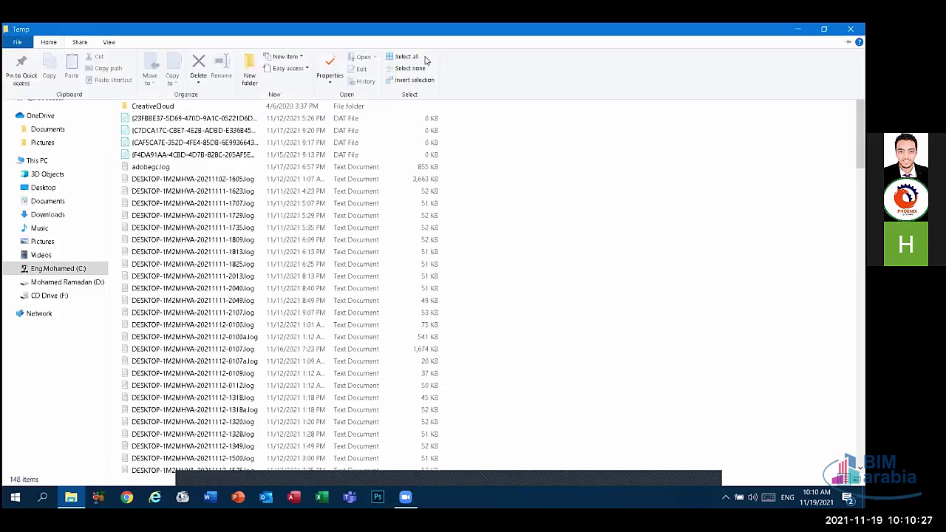
click(406, 57)
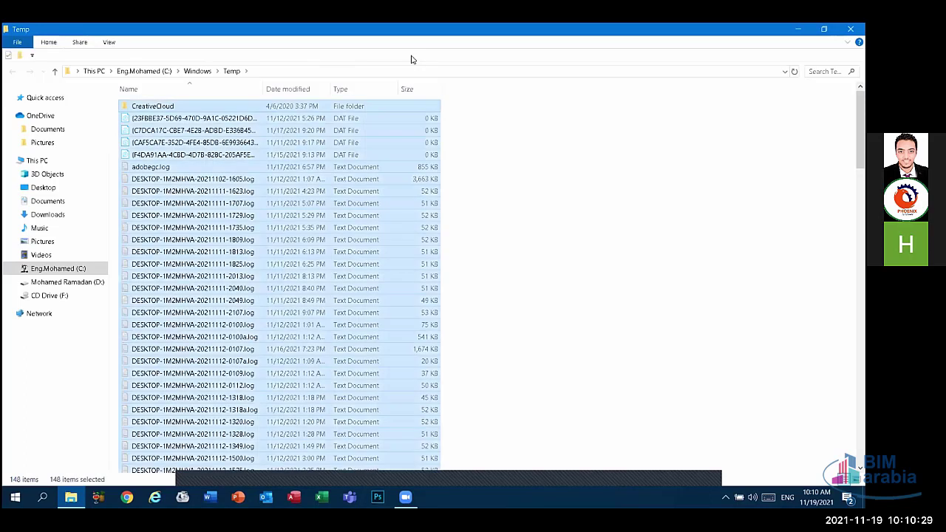
key(shift+Delete)
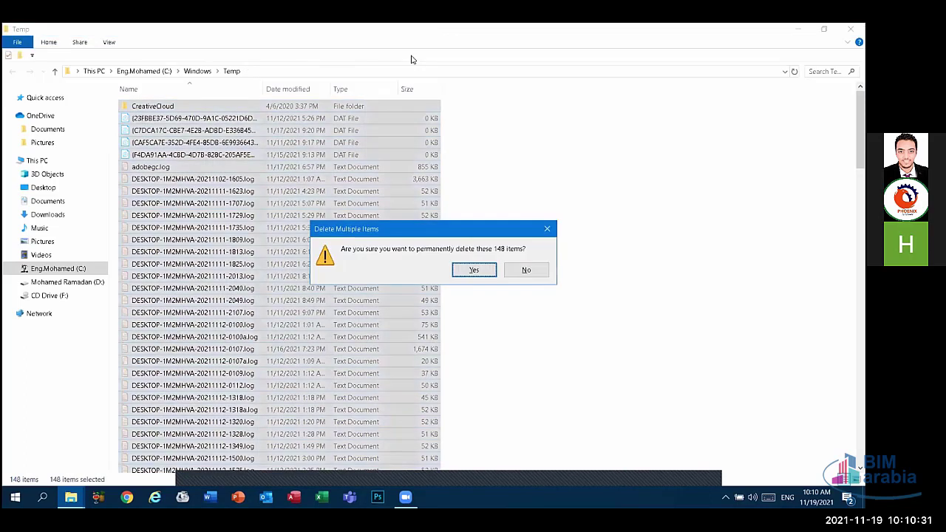
key(Return)
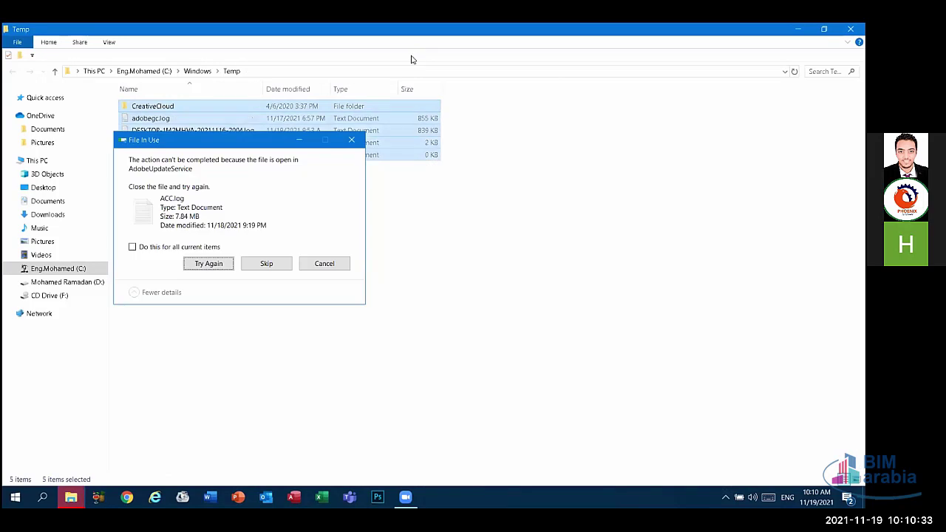
click(134, 249)
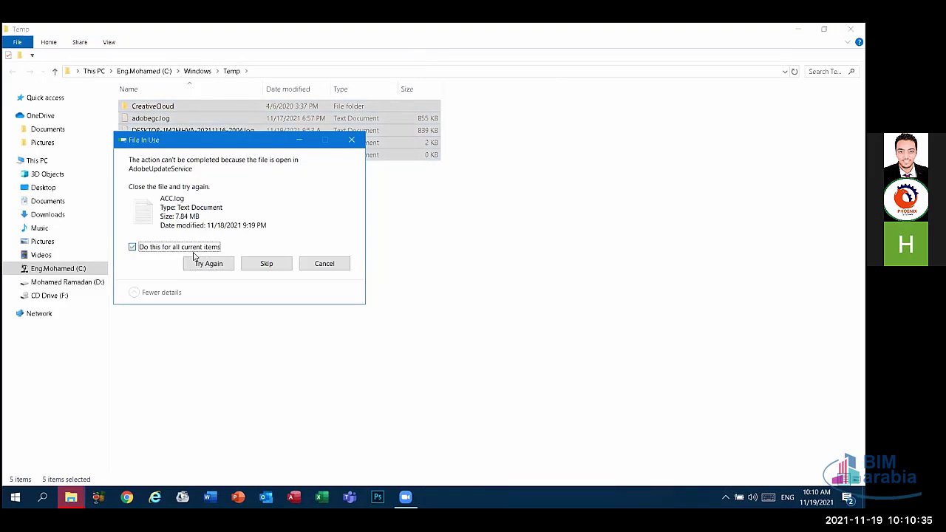
click(265, 263)
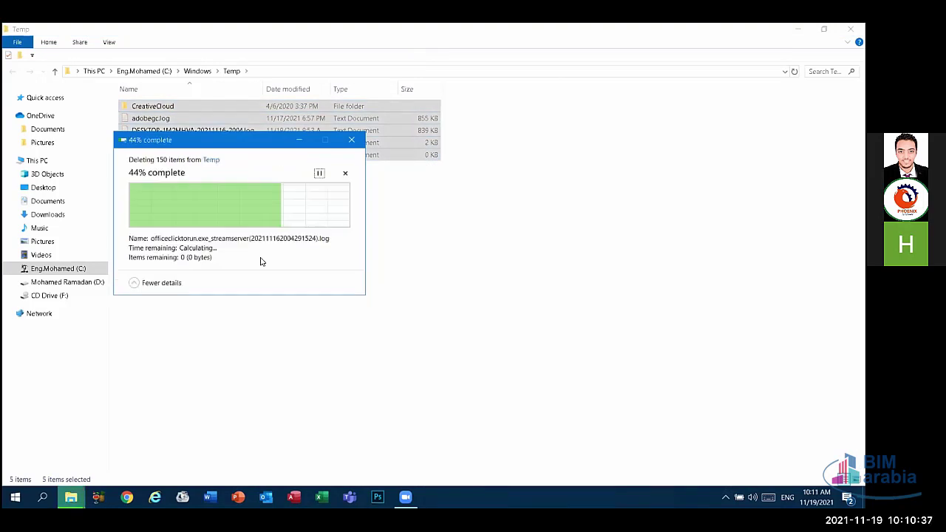
click(260, 261)
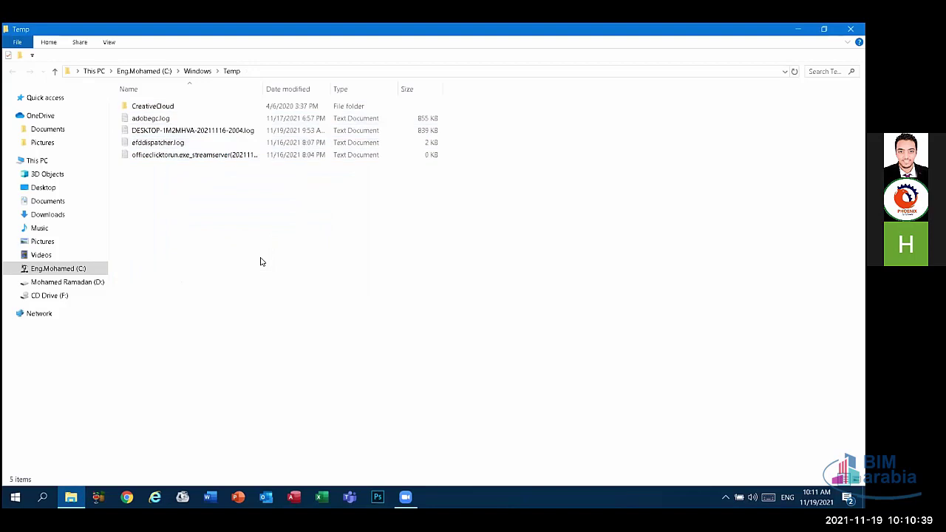
Try to permanently delete adobegc.log from the Windows Temp folder, cancel the attempt and close the folder.
click(164, 154)
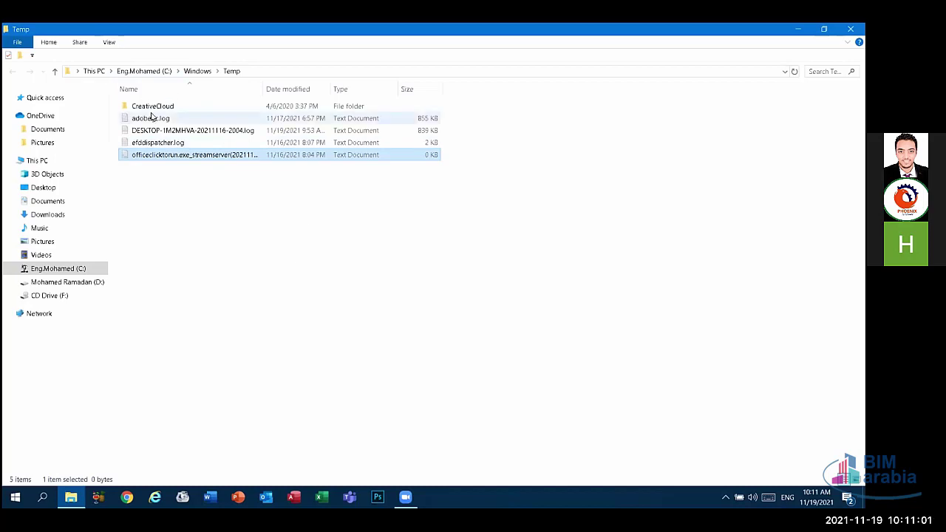
click(151, 117)
key(shift+Delete)
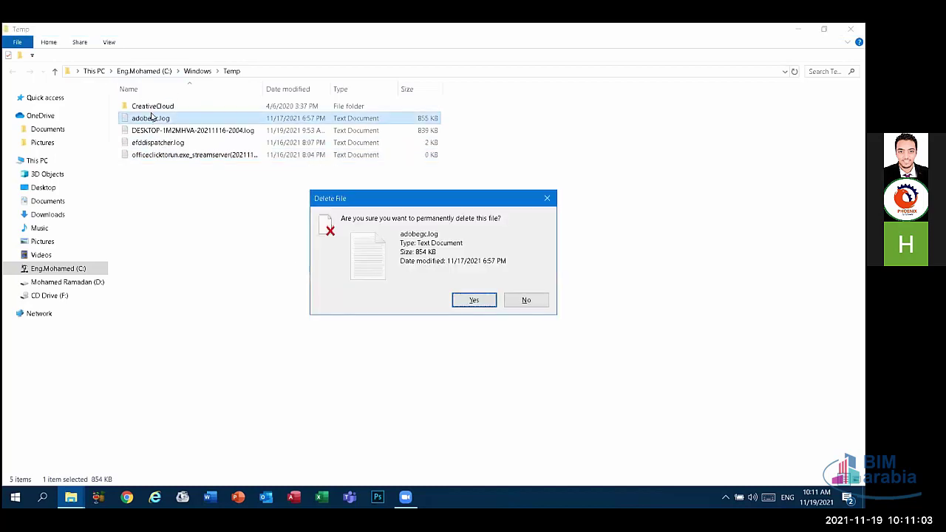
key(Return)
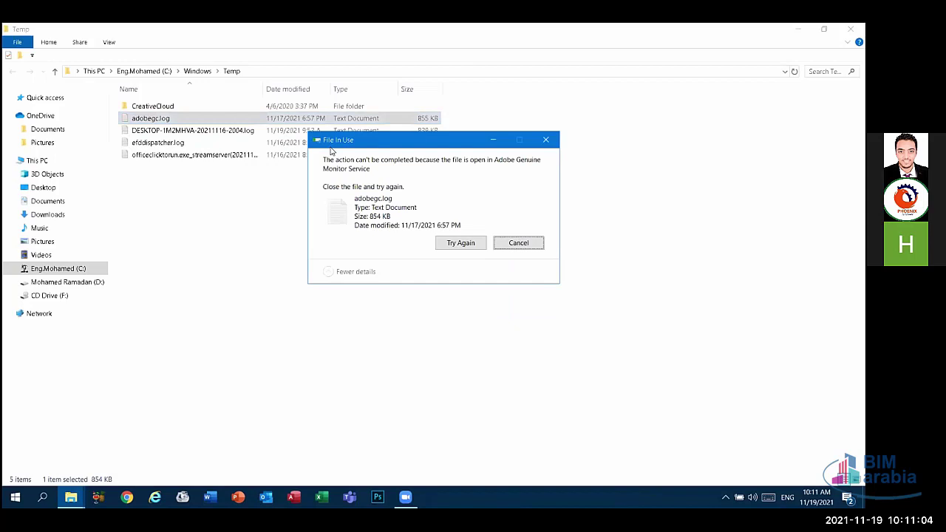
click(510, 243)
click(320, 245)
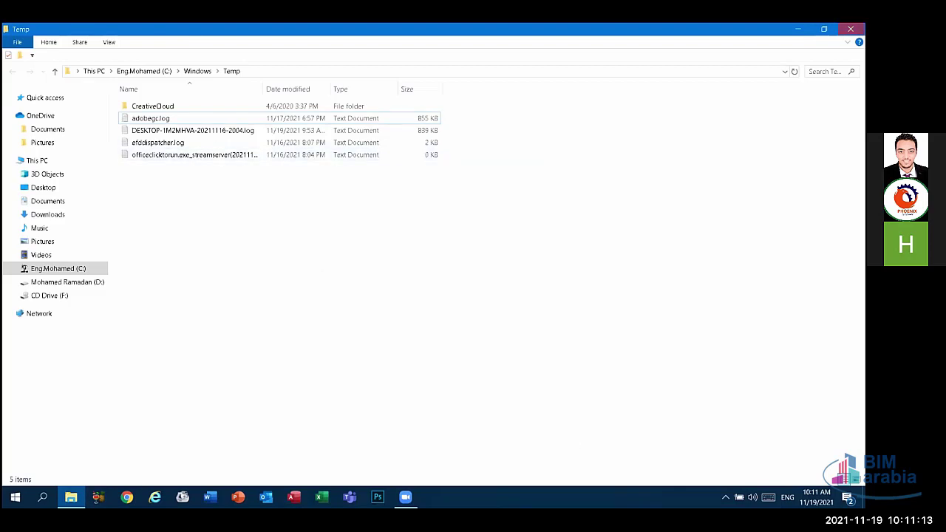
click(851, 29)
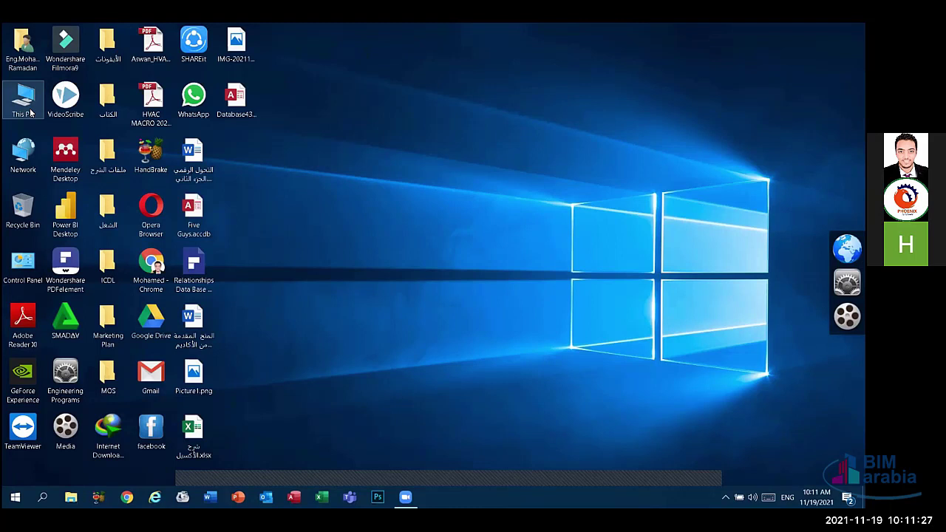
click(95, 339)
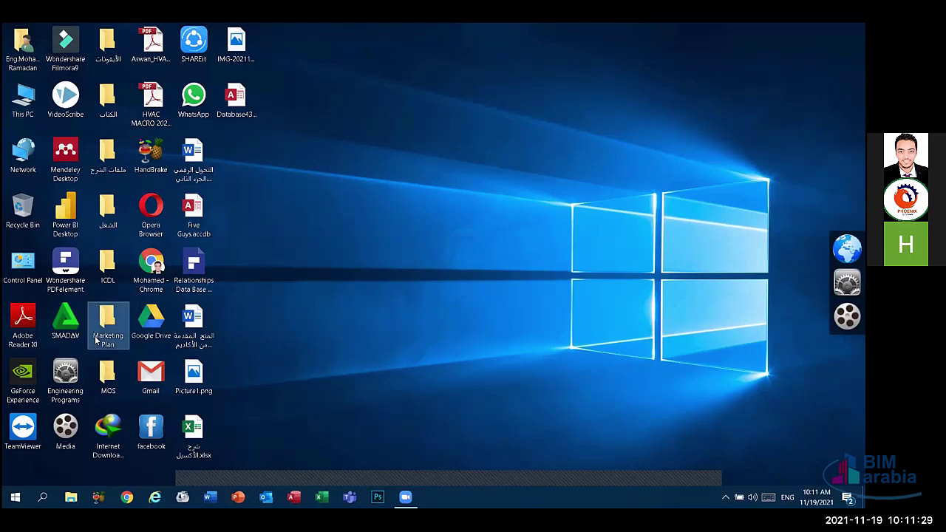
double_click(95, 340)
key(alt+F4)
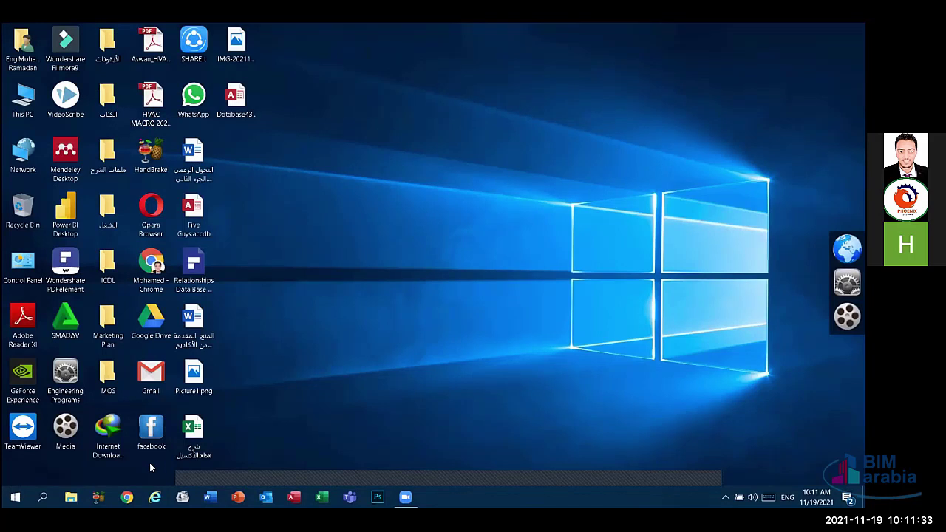
Open the user's Temp folder by running the command "%temp%".
key(super+r)
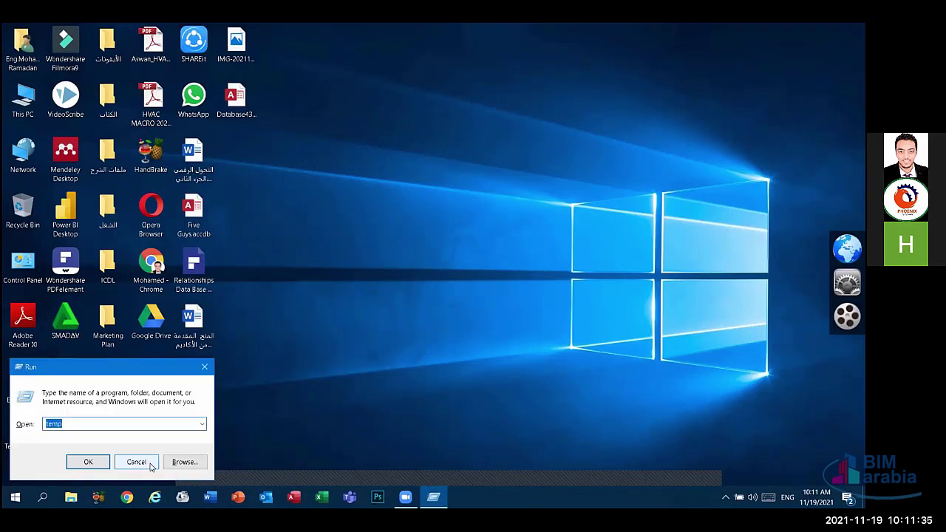
text(%)
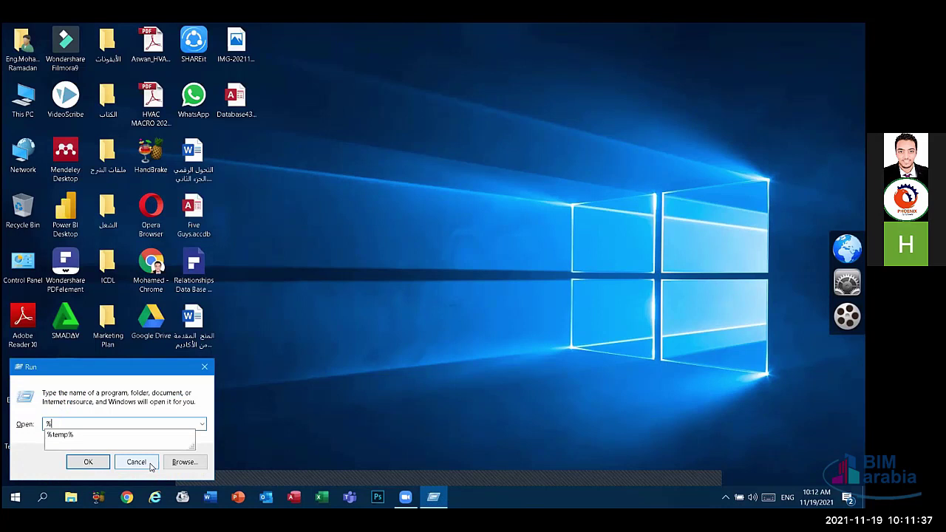
text(temp%)
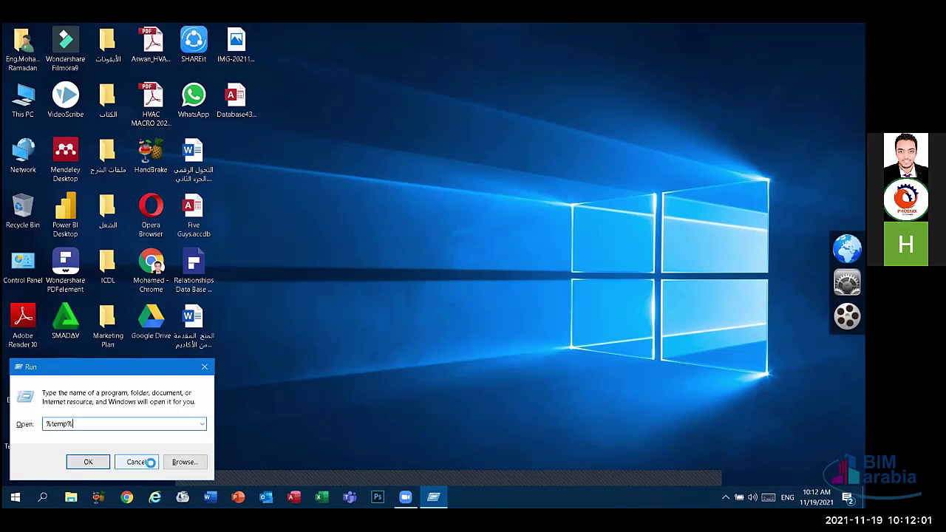
key(Return)
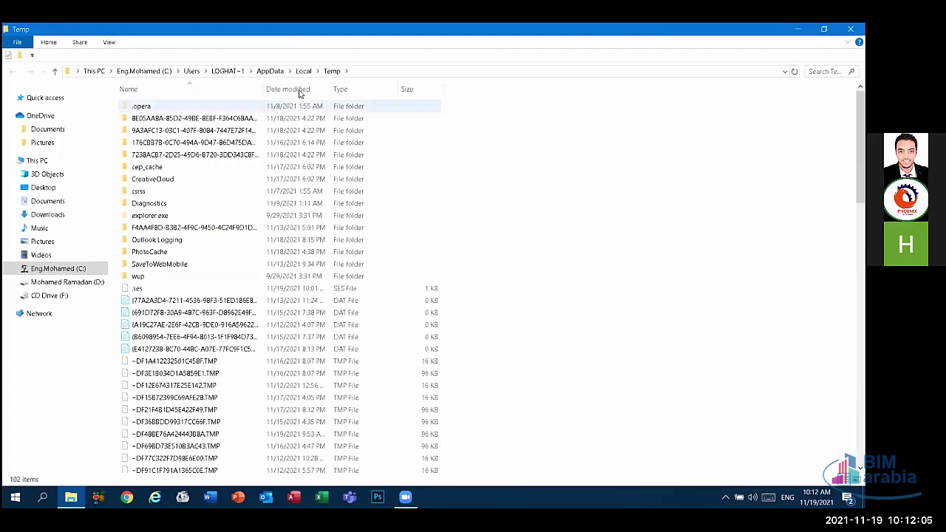
Permanently delete everything in the user's Temp folder, including all system files, skip all files in use and close the folder.
click(107, 43)
click(79, 43)
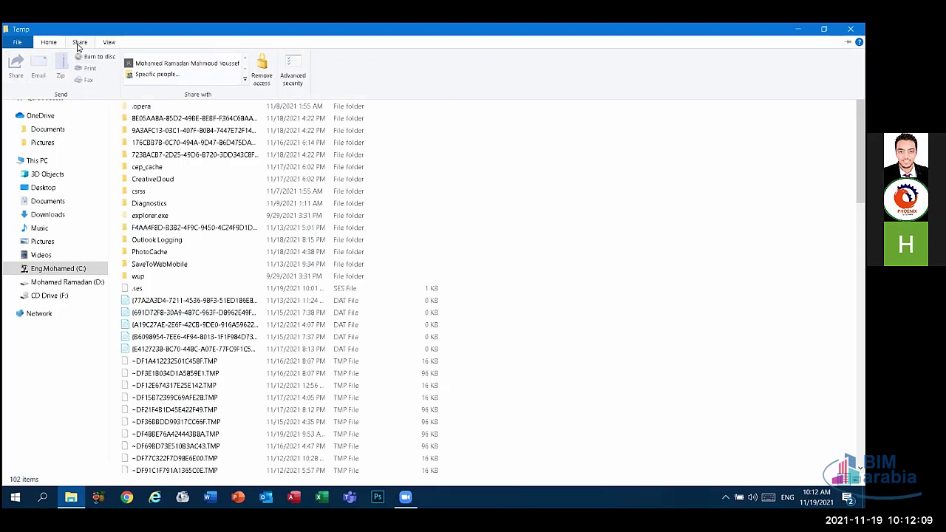
click(108, 43)
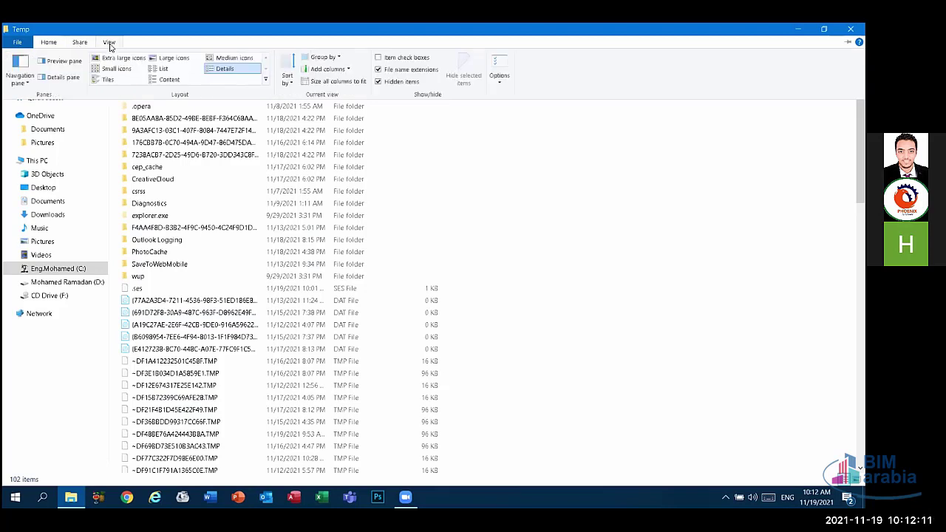
click(49, 44)
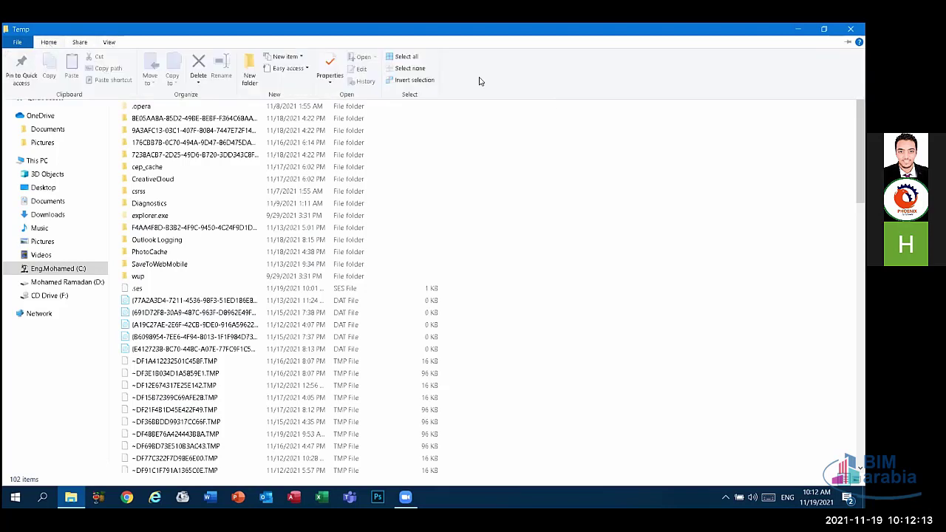
click(399, 57)
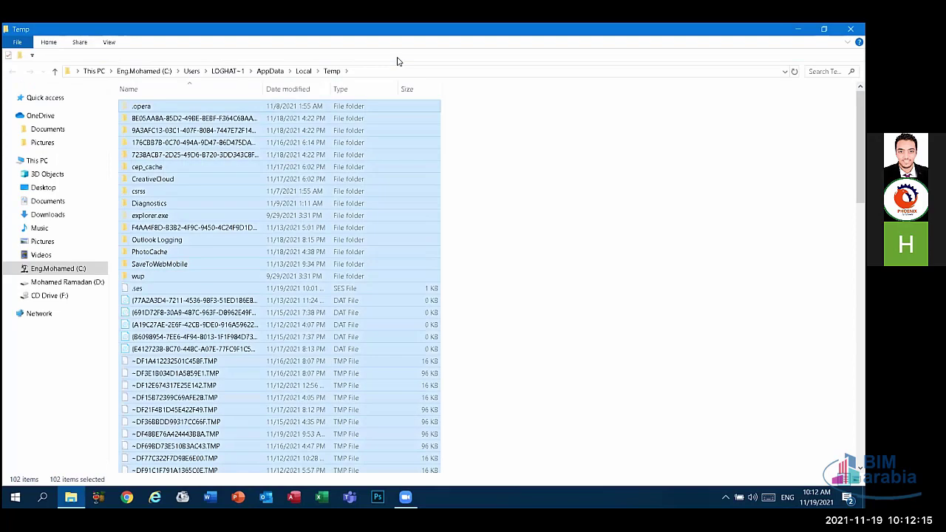
key(shift+Delete)
key(Return)
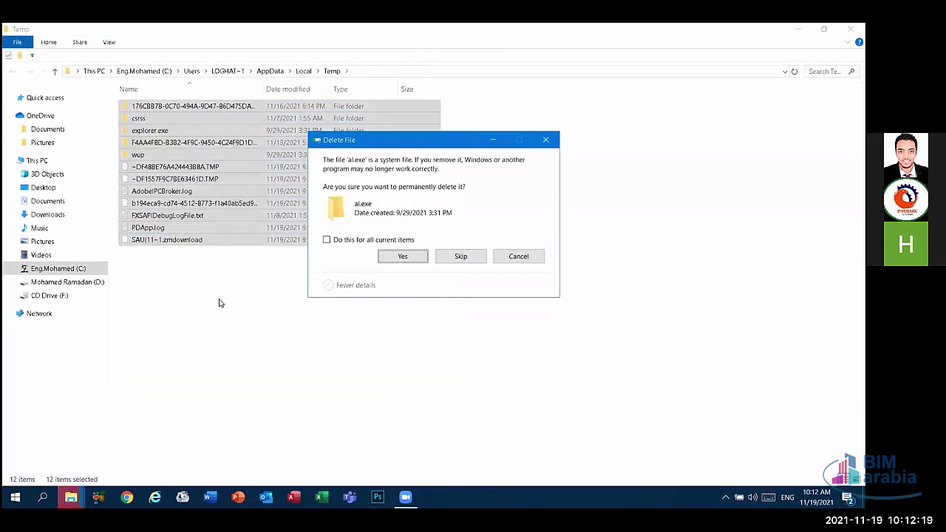
click(328, 241)
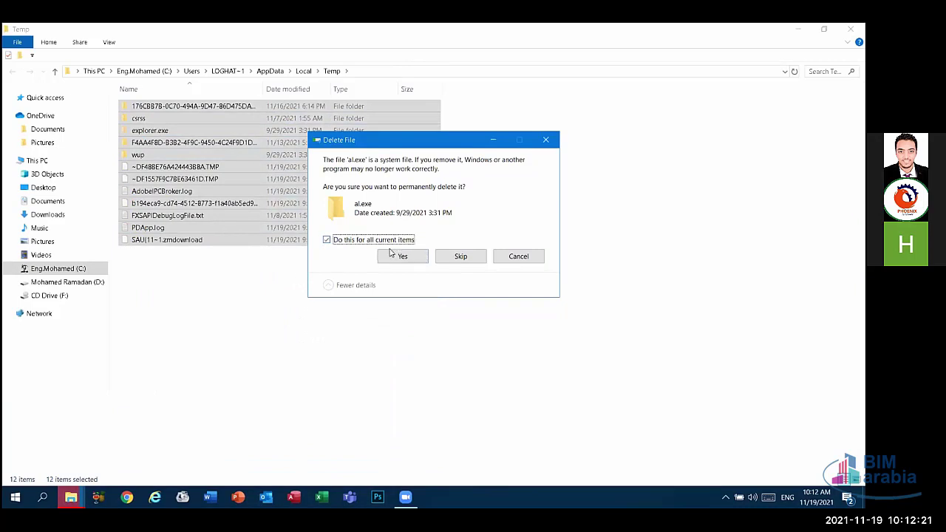
click(403, 257)
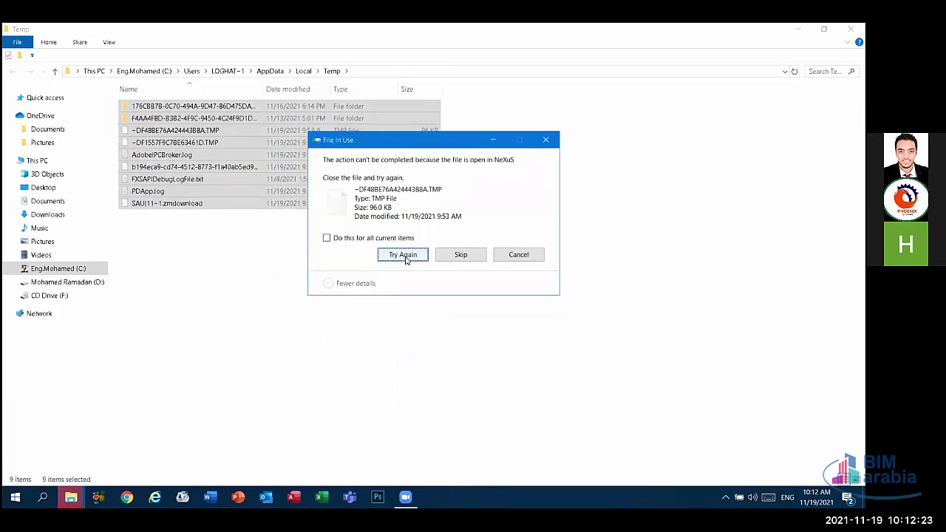
click(377, 238)
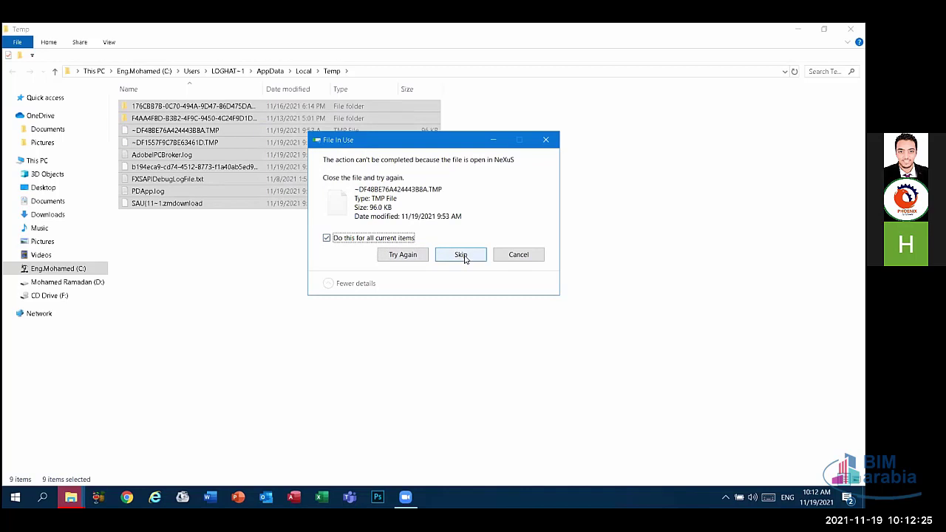
click(461, 255)
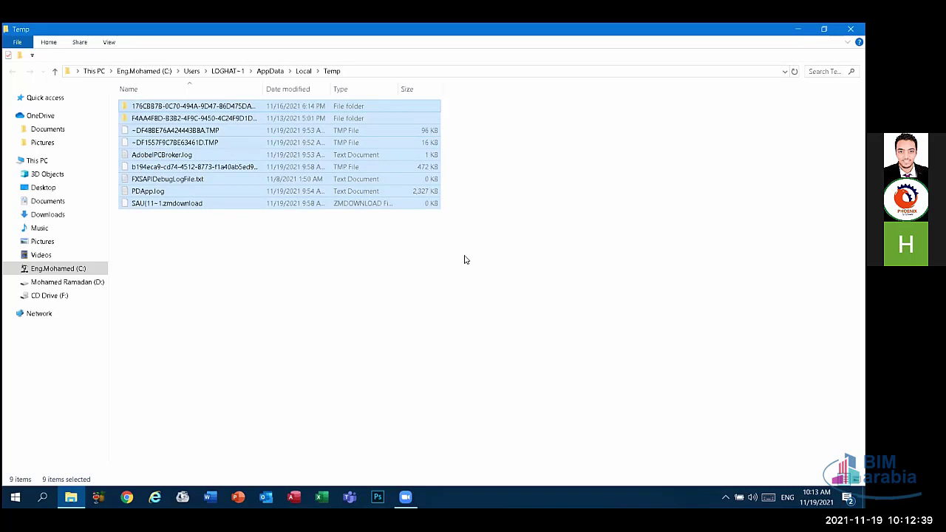
click(464, 259)
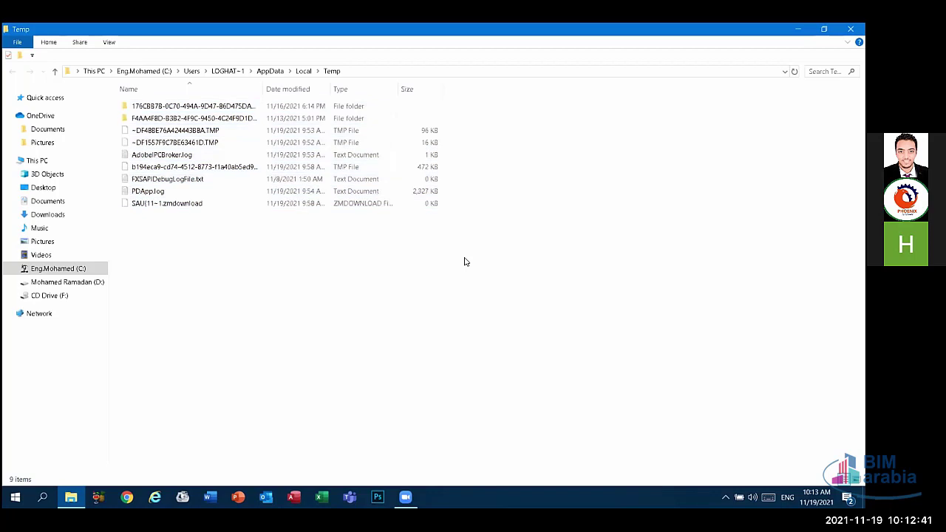
click(850, 29)
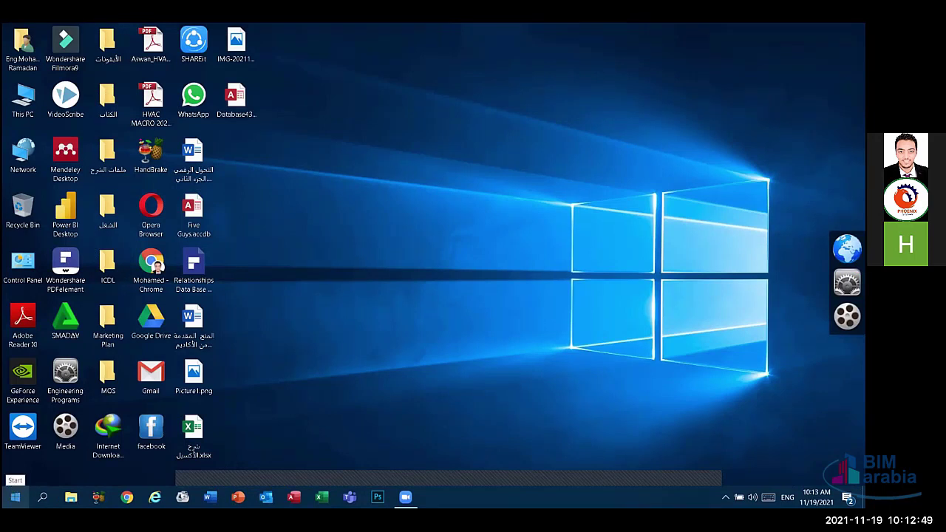
Look at the computer's power options, including Shut down and Restart, and leave them without choosing one.
click(15, 497)
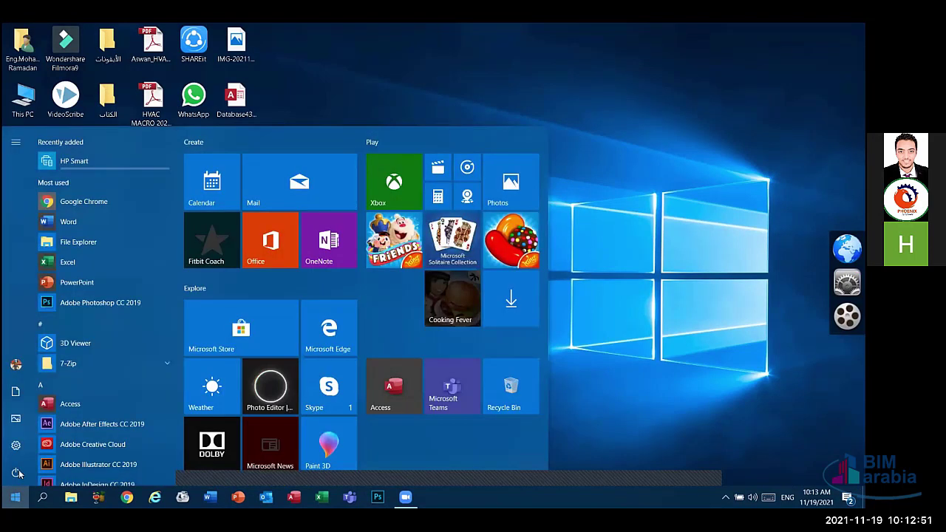
click(15, 471)
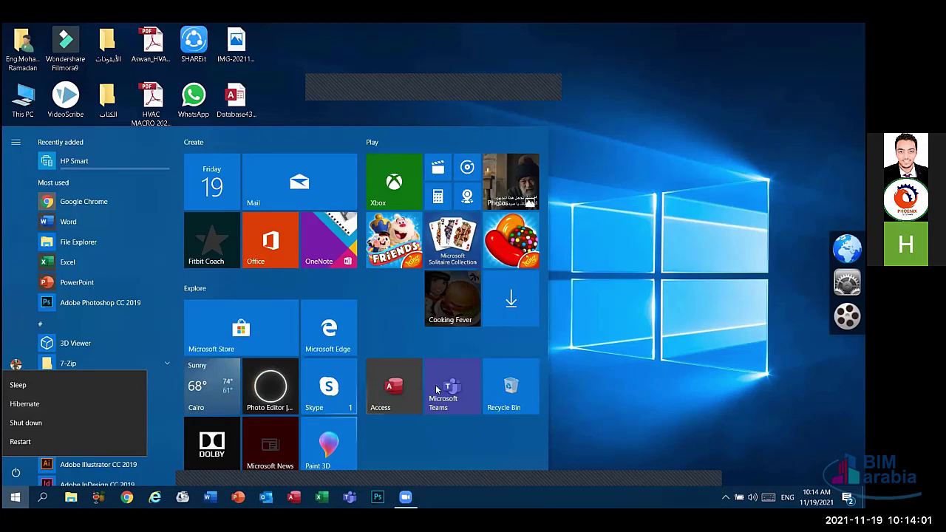
click(624, 345)
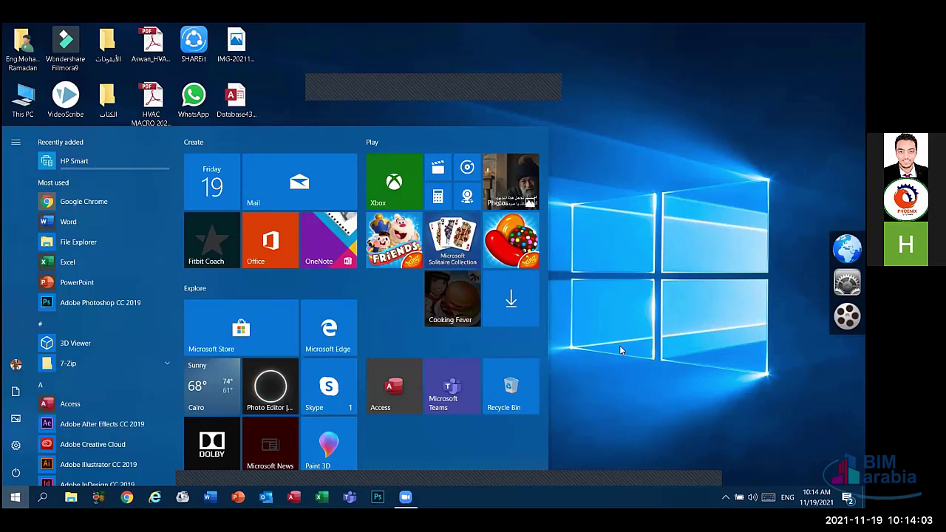
click(619, 345)
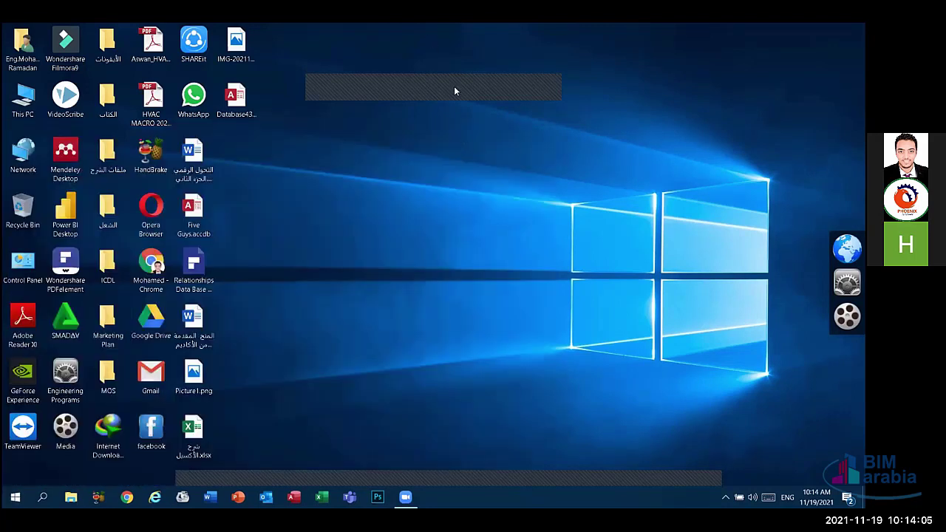
Open the Windows display settings, then look at the Start menu's power choices and leave them without choosing one.
right_click(436, 180)
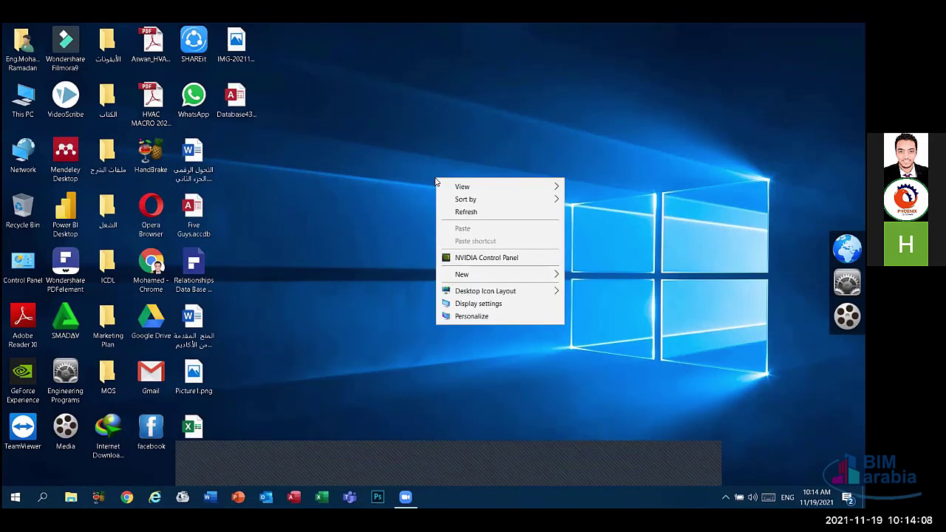
click(480, 303)
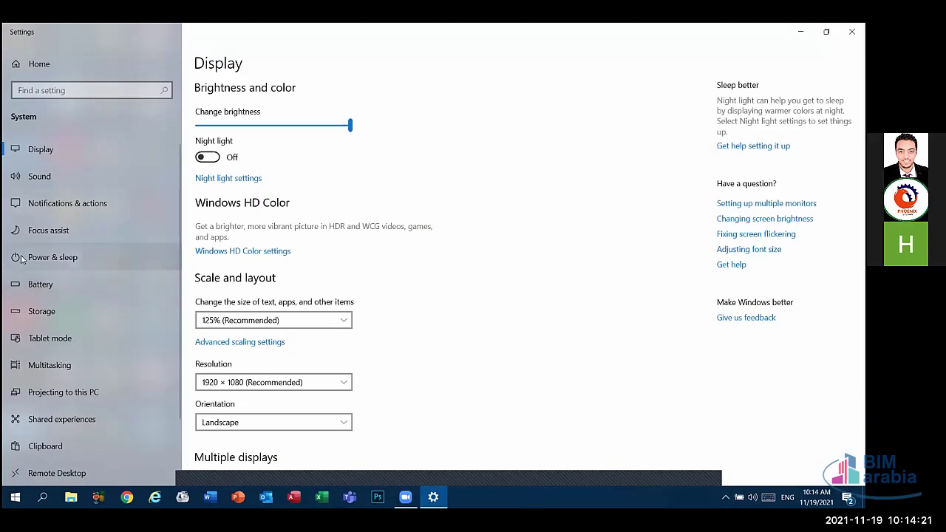
click(15, 489)
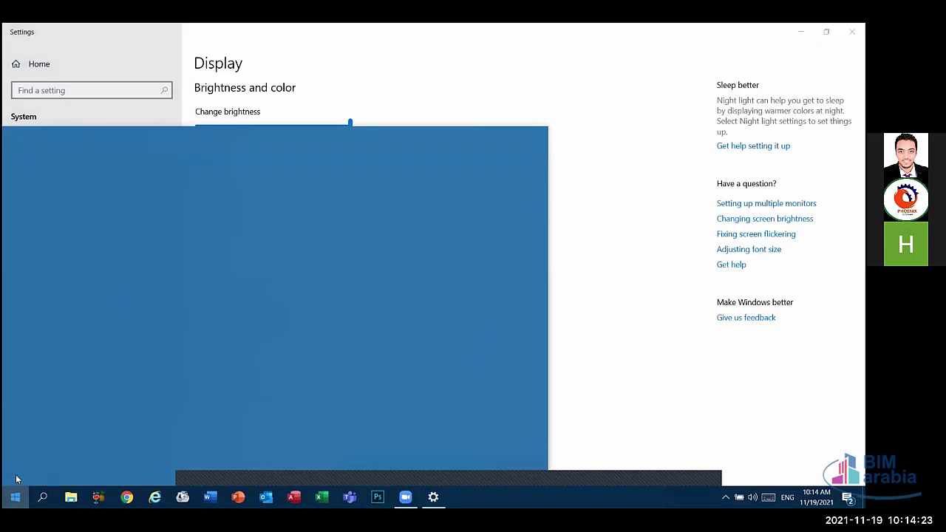
click(17, 476)
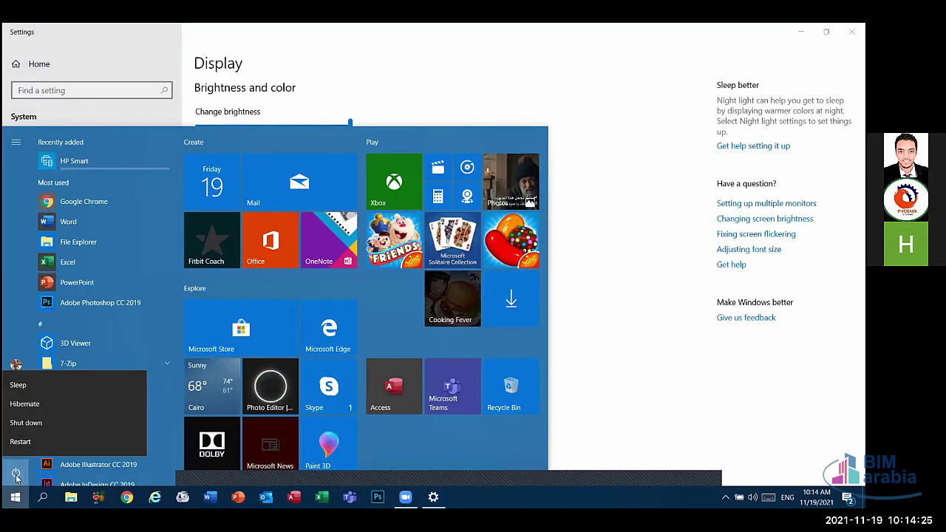
click(528, 201)
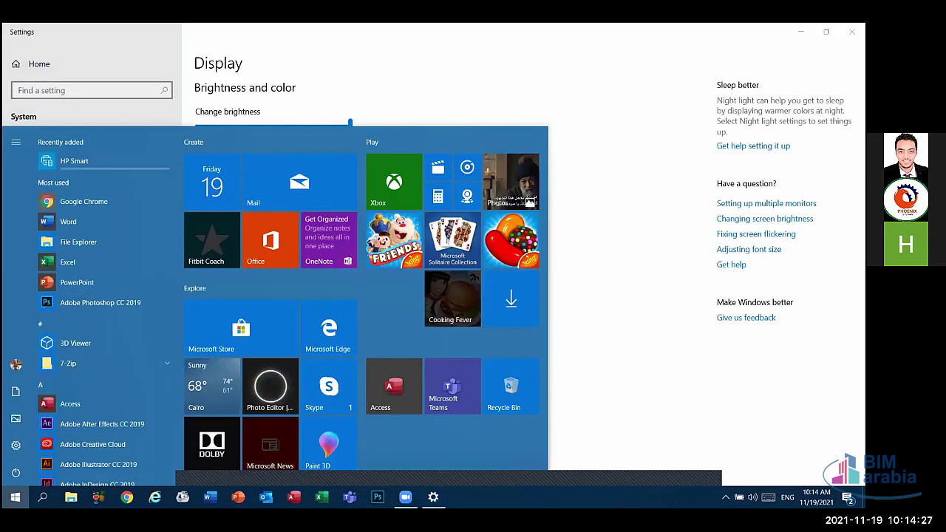
click(702, 428)
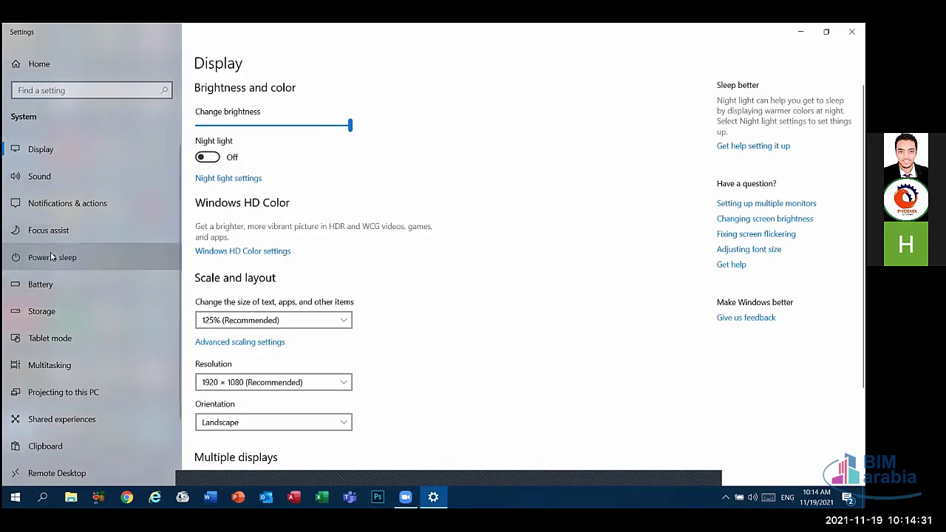
Remove Hibernate from the power menu through the additional power settings for the power button, and save the changes.
click(52, 256)
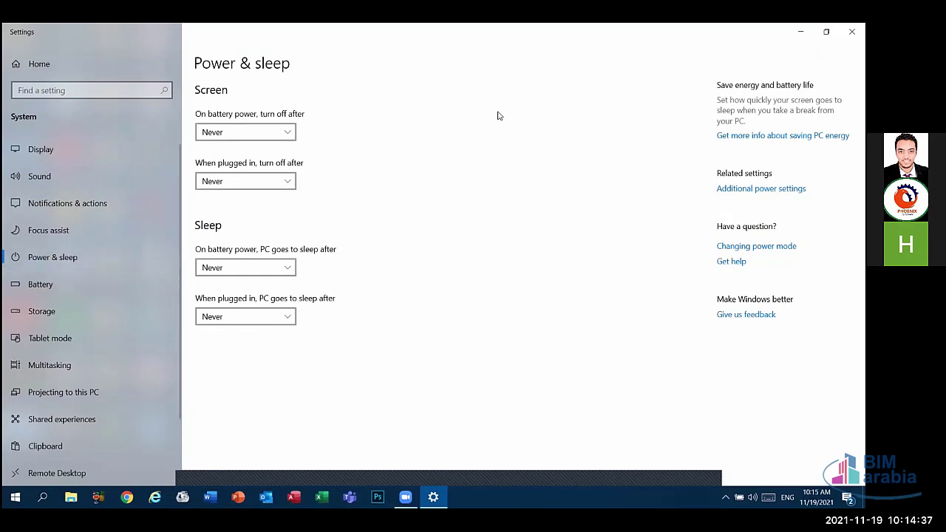
click(736, 190)
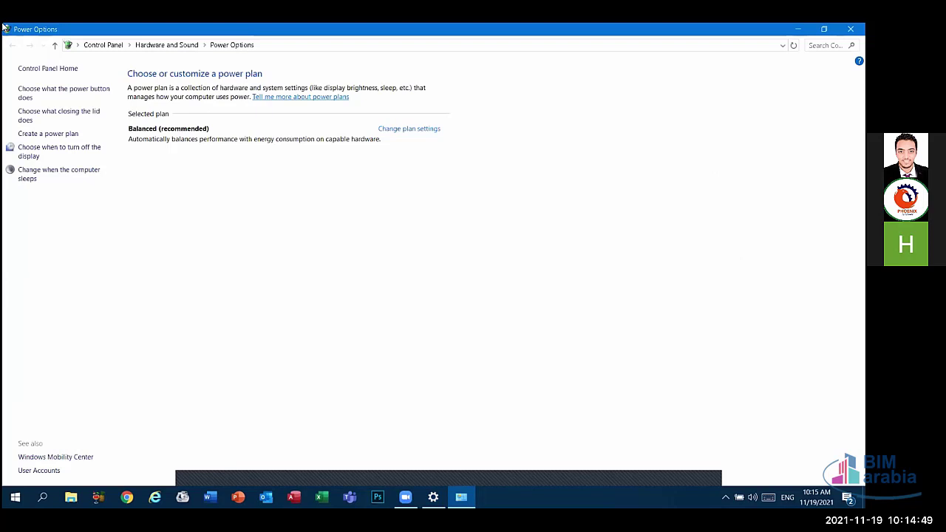
click(34, 97)
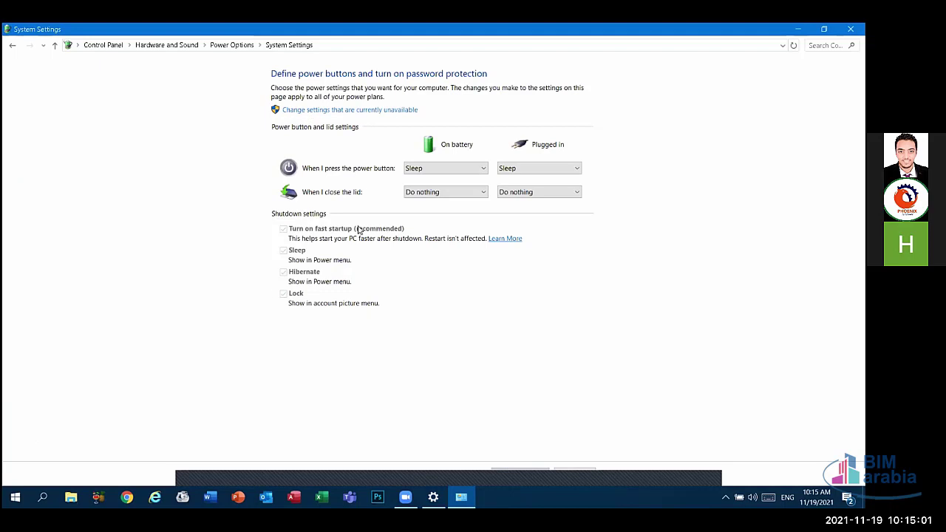
click(302, 111)
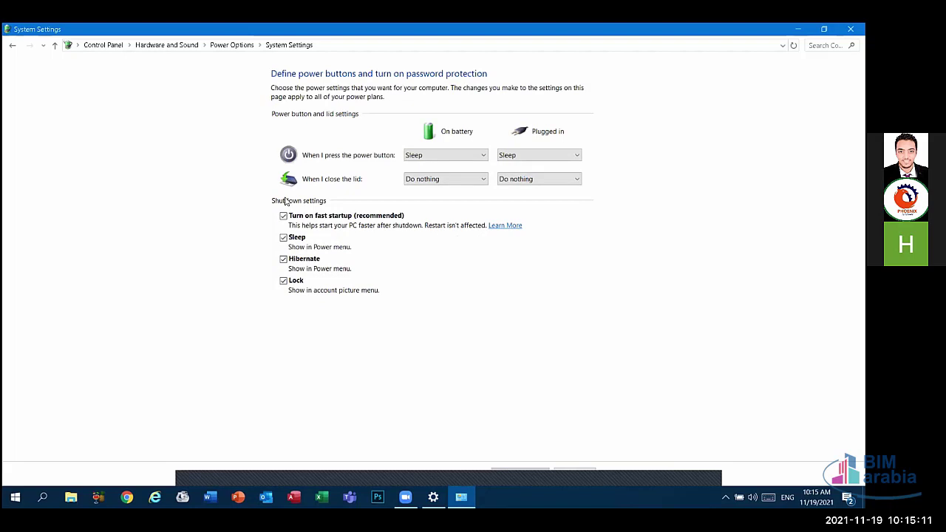
click(283, 259)
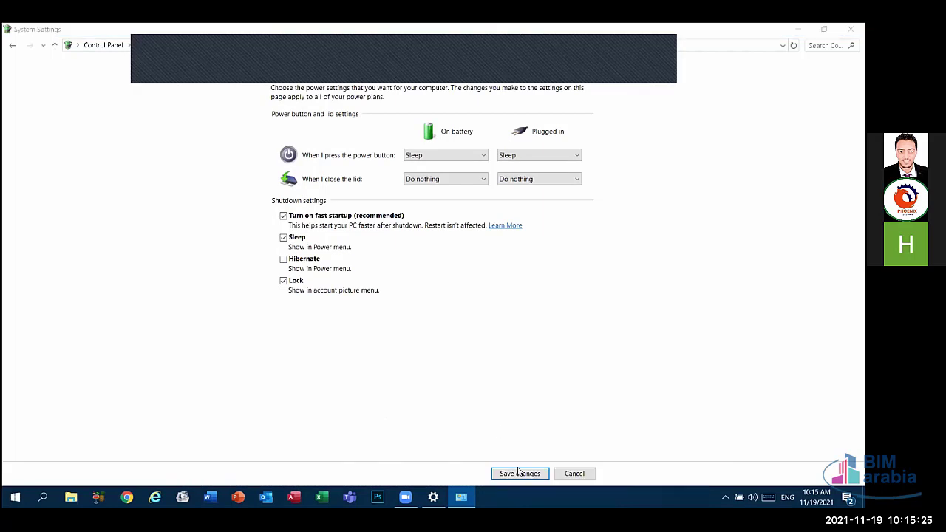
click(518, 473)
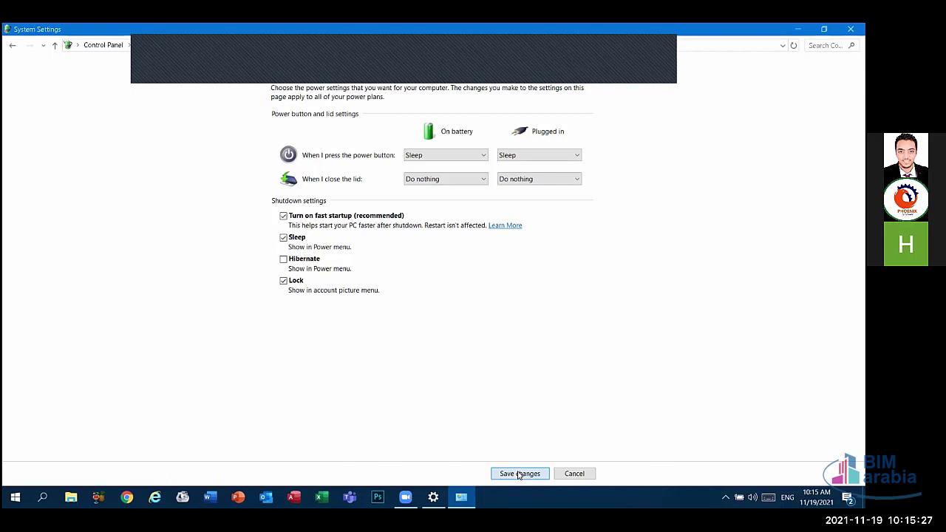
Check which choices the Start power menu offers, dismiss it, and close the Power Options and Settings windows.
click(14, 496)
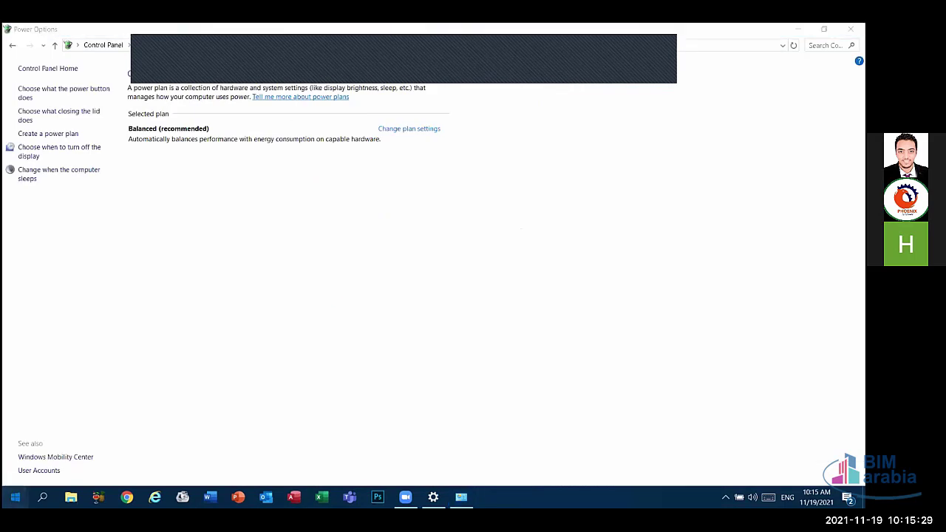
click(16, 471)
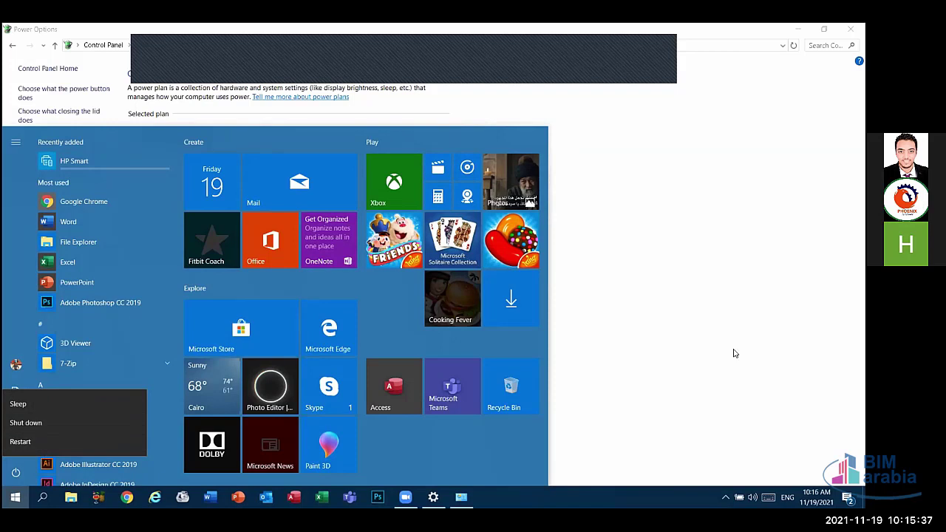
key(Escape)
key(Escape)
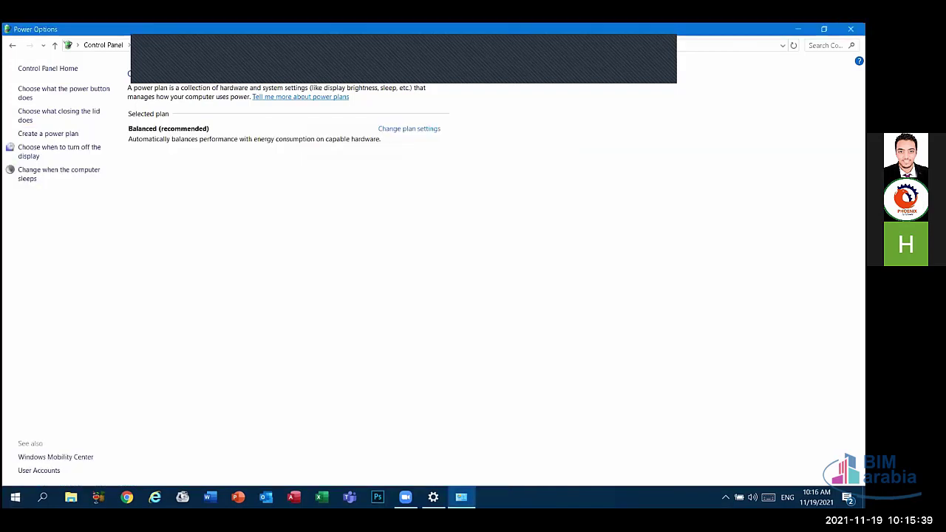
click(851, 29)
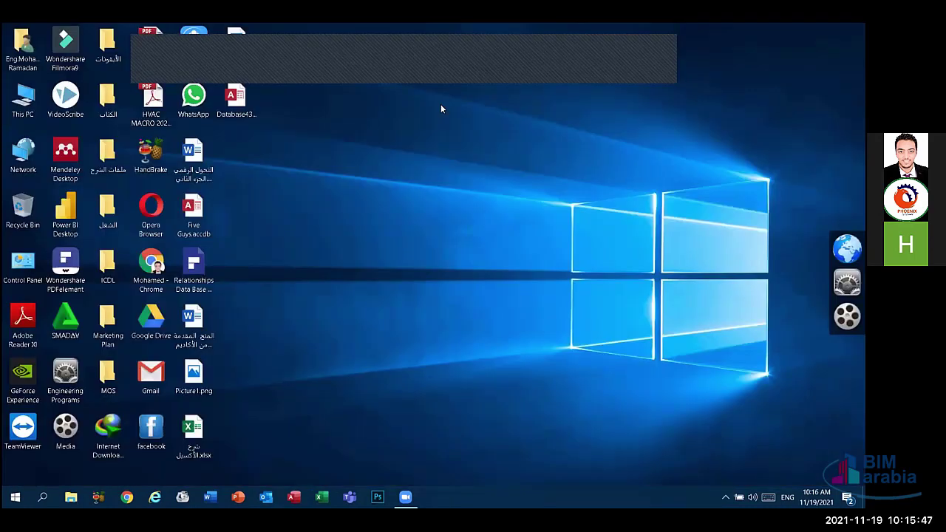
Reopen the power button settings from Power & sleep, enable Hibernate in the power menu and save the changes.
right_click(454, 214)
click(487, 343)
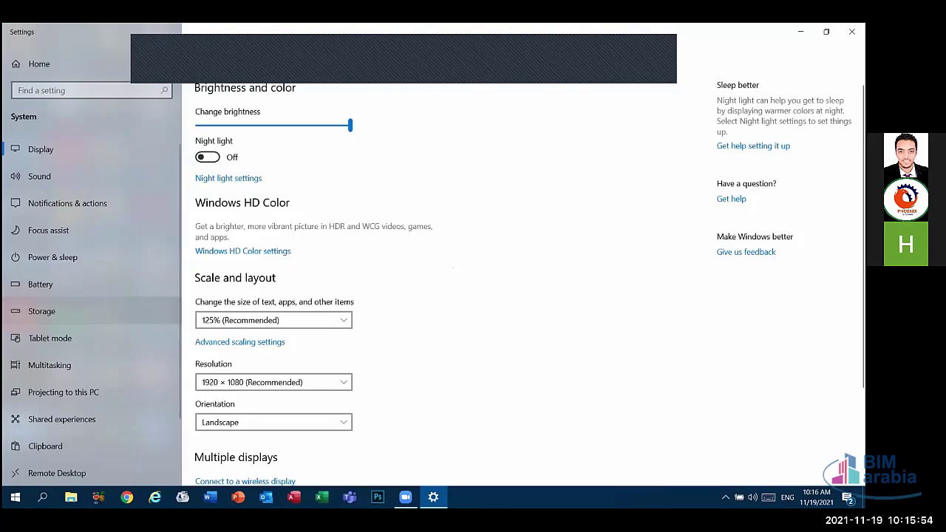
click(50, 257)
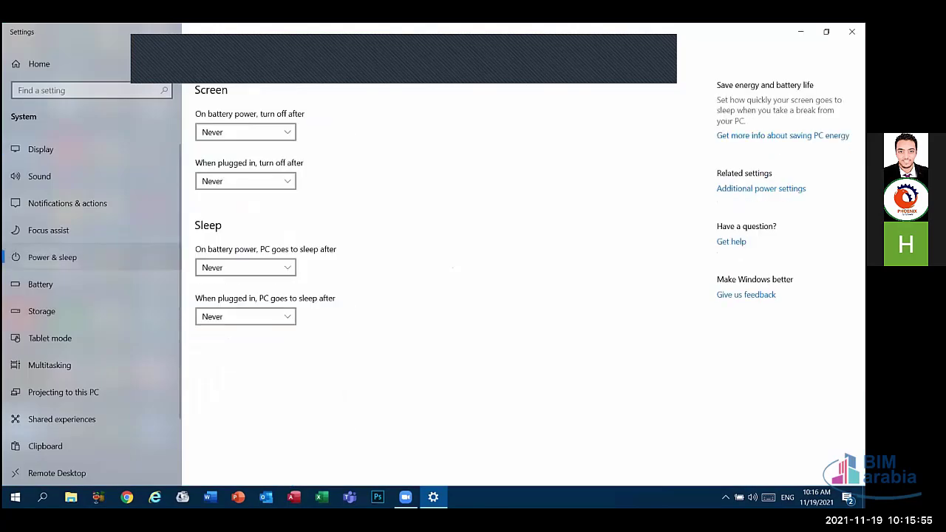
click(757, 190)
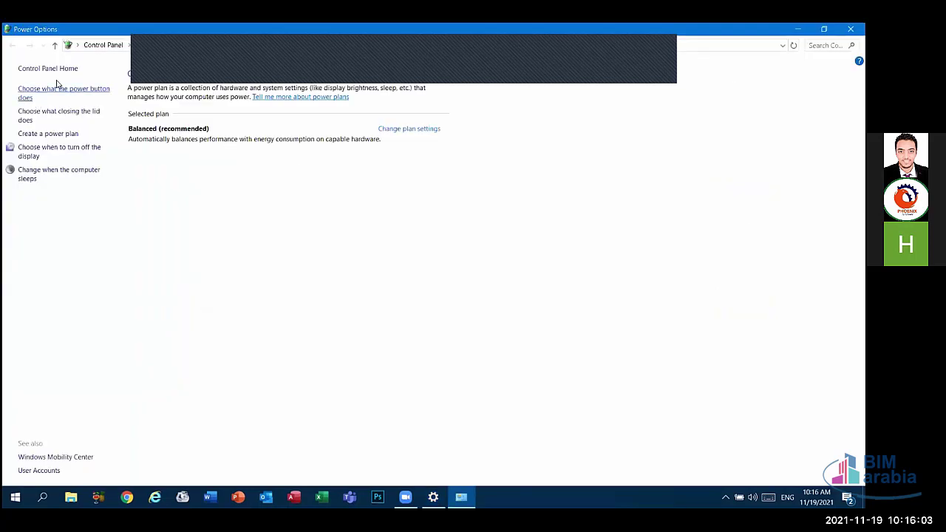
click(57, 88)
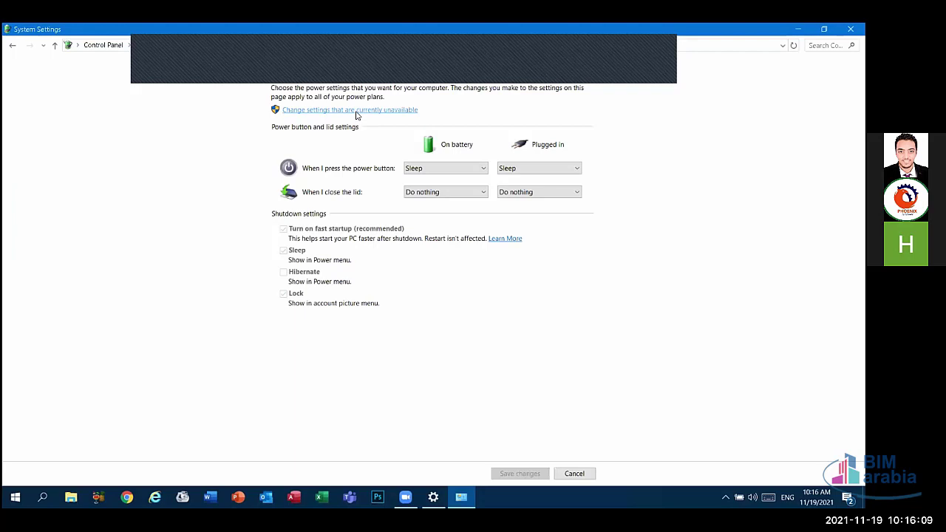
click(356, 110)
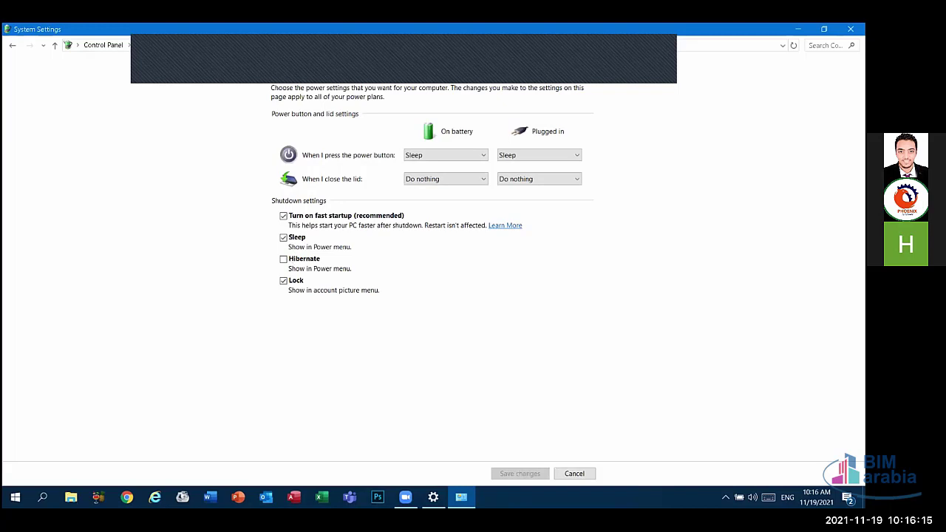
click(284, 259)
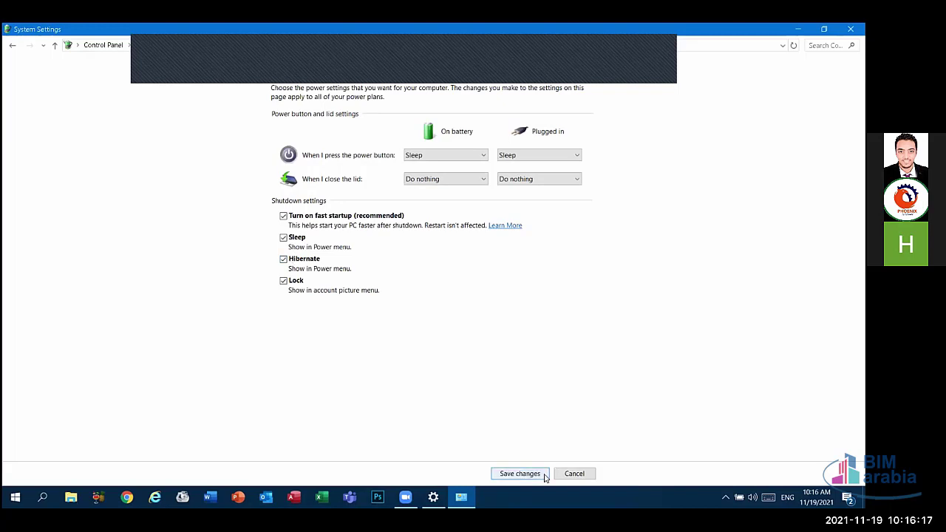
click(544, 476)
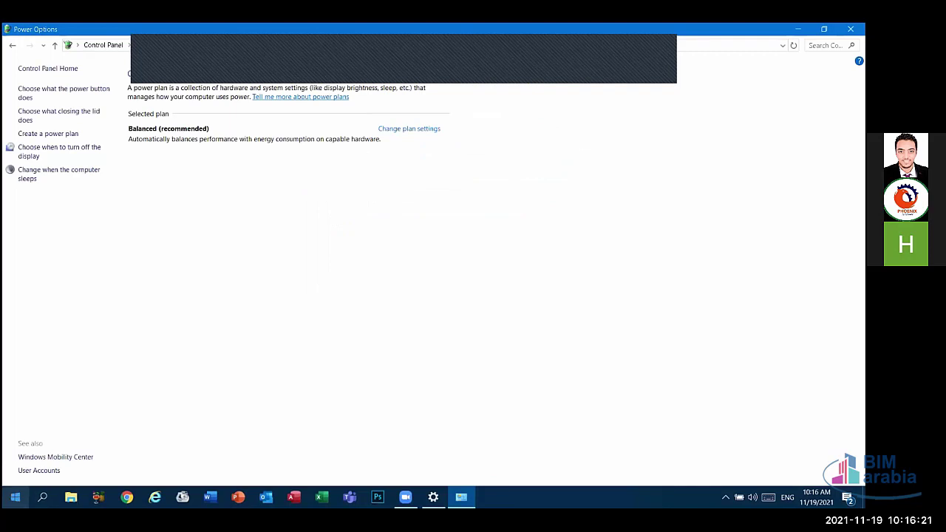
Check the Start power menu for Hibernate, leave it without choosing anything, and close Power Options and Settings.
click(16, 495)
click(20, 473)
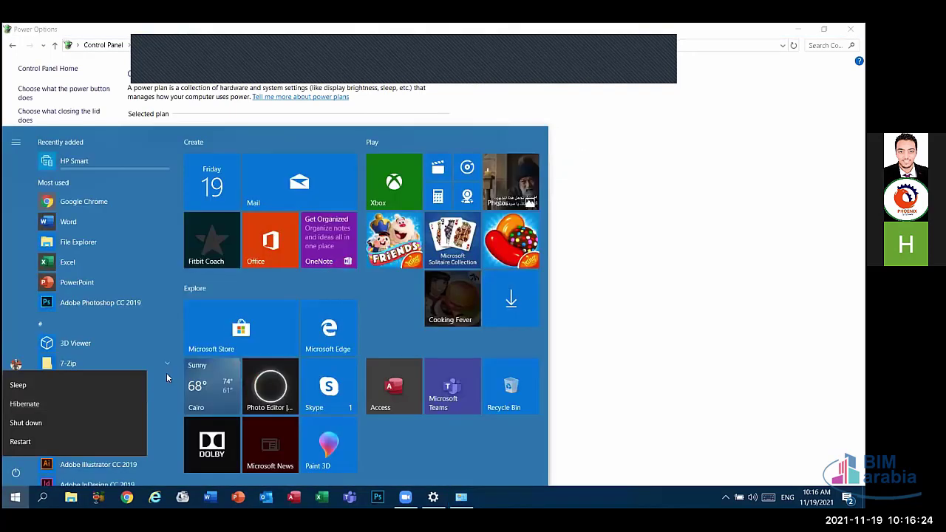
click(627, 314)
click(627, 313)
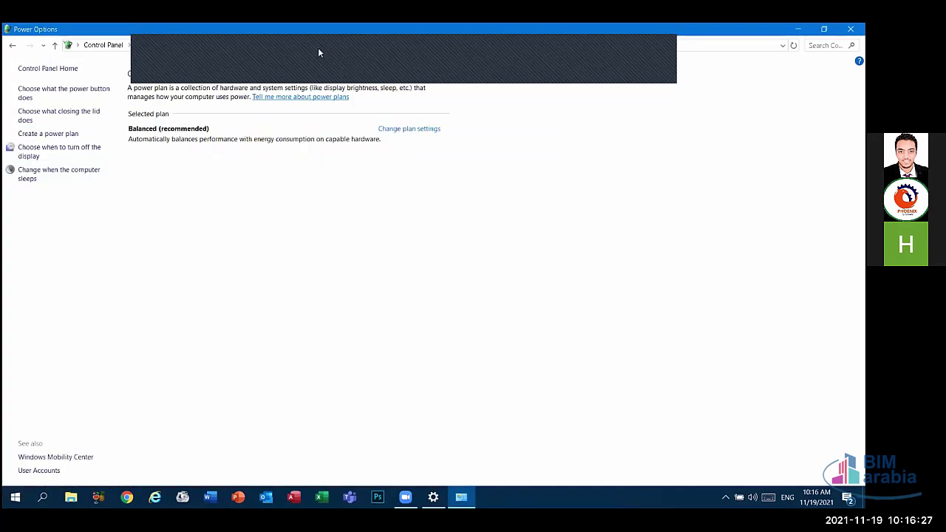
click(851, 29)
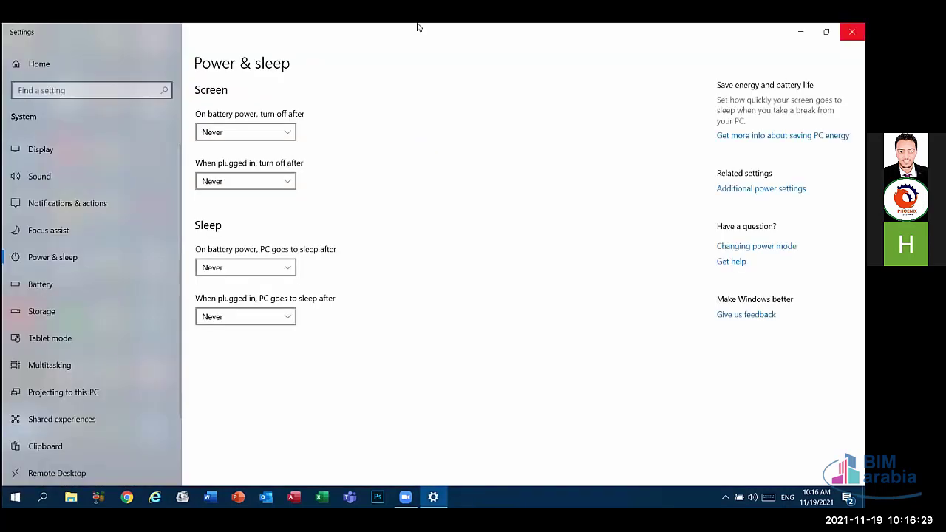
key(alt+F4)
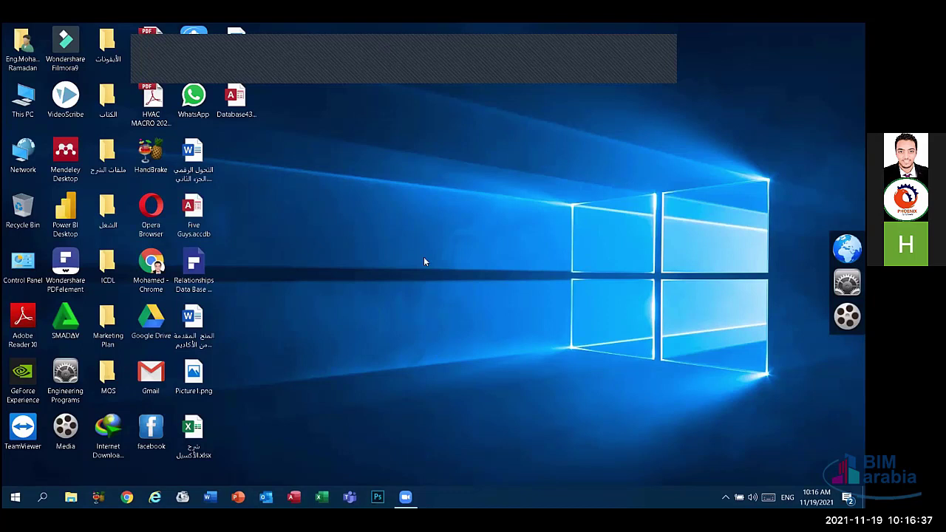
Open drive D: from This PC and show its drive management tools.
double_click(30, 102)
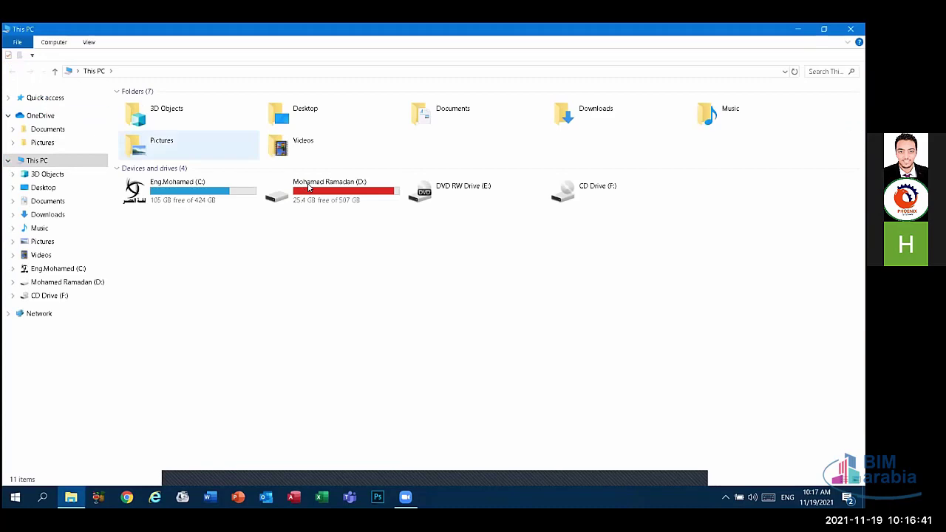
double_click(308, 191)
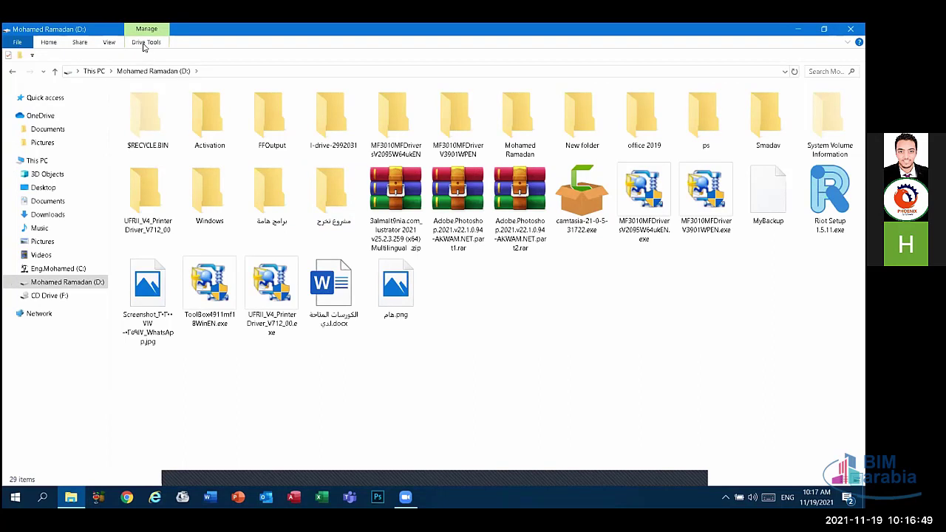
click(145, 43)
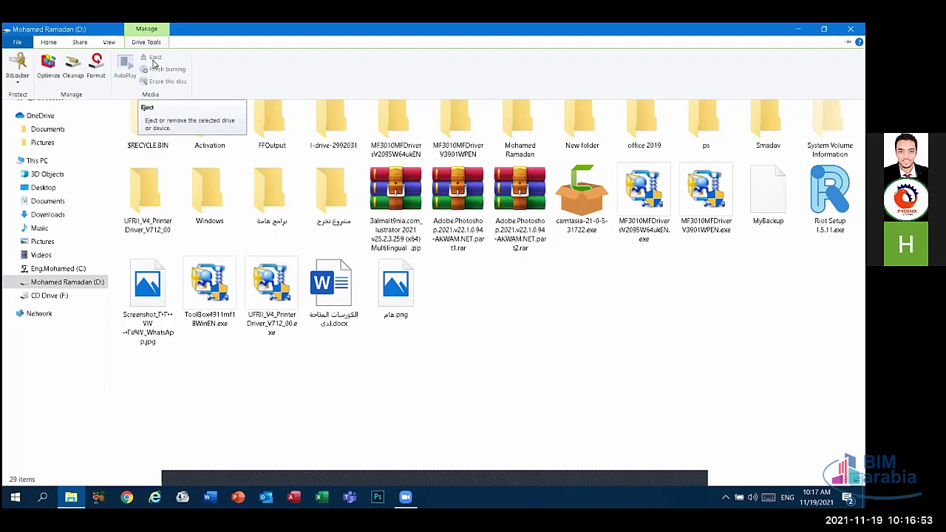
Start BitLocker setup for drive D:, choose password unlocking without entering a password, and cancel the setup.
click(18, 74)
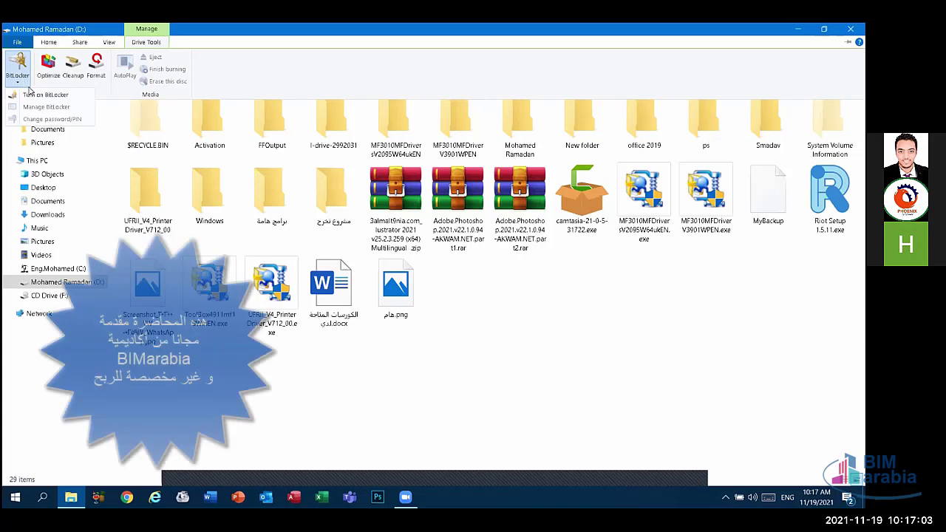
click(44, 94)
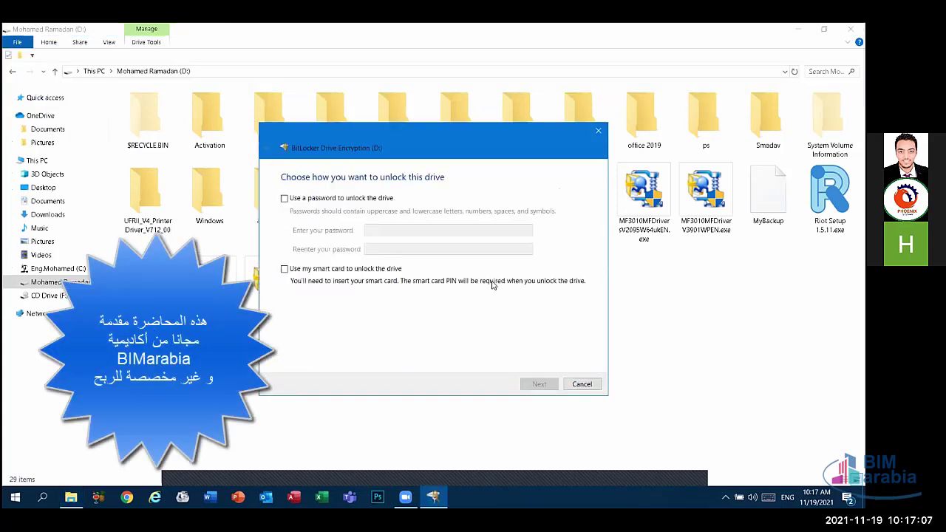
click(301, 203)
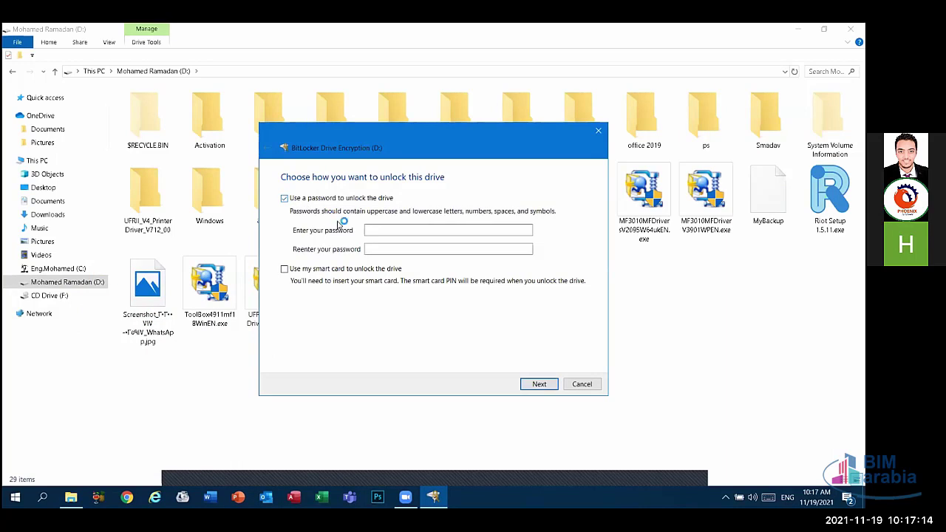
click(389, 247)
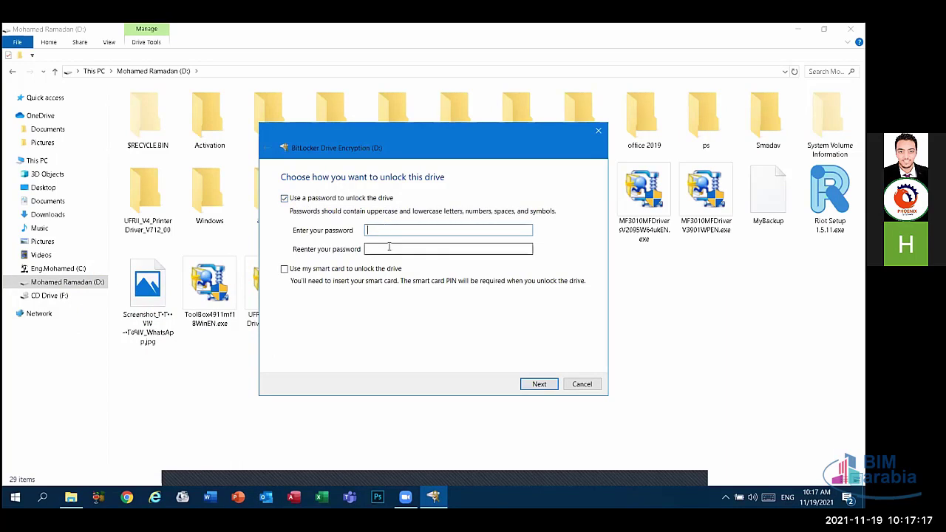
click(389, 247)
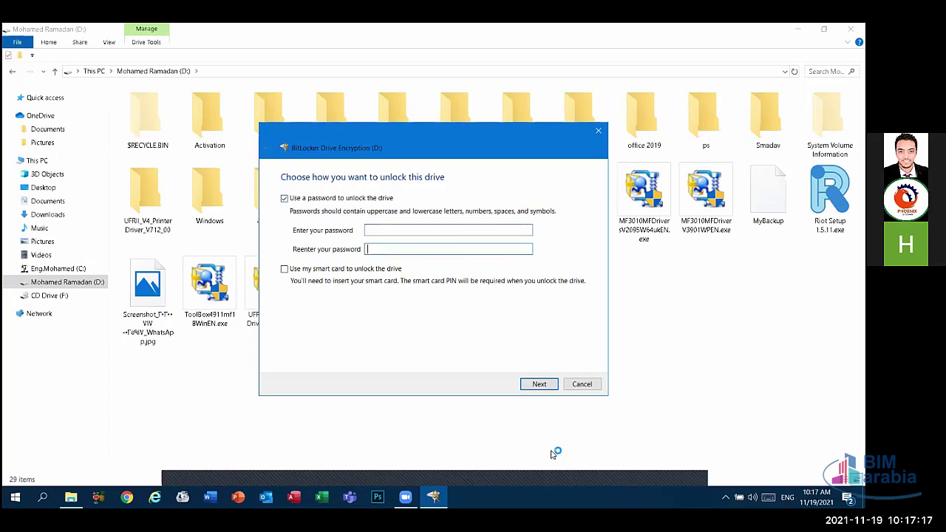
click(580, 384)
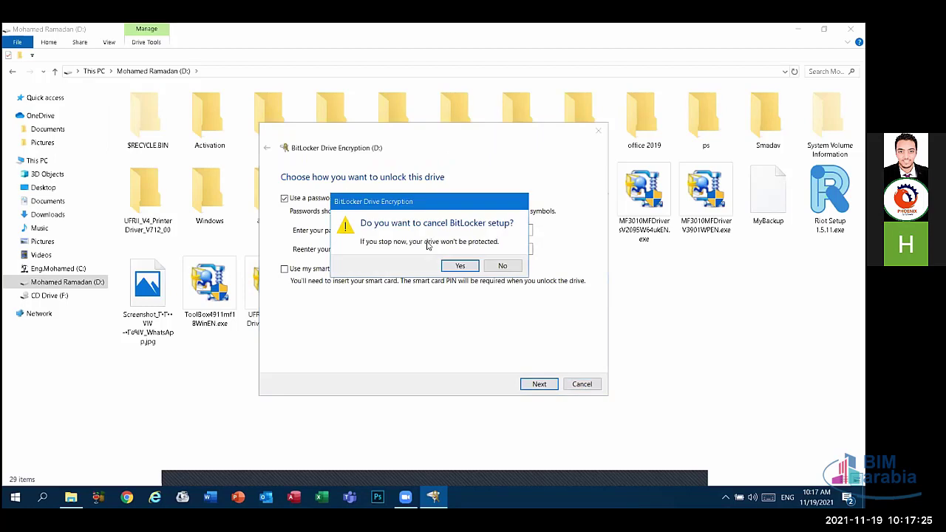
click(454, 263)
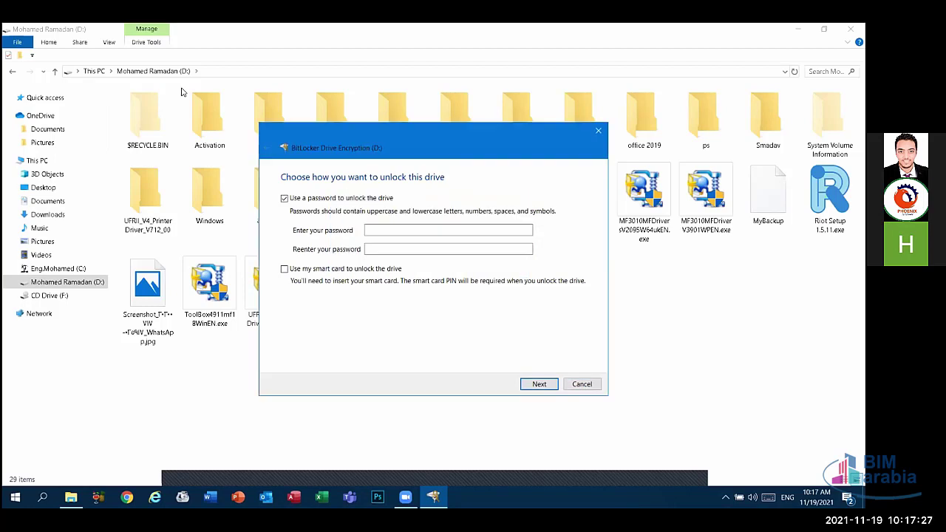
Review the drive management, sharing and file organization commands available for drive D:, leaving its contents alone.
click(146, 42)
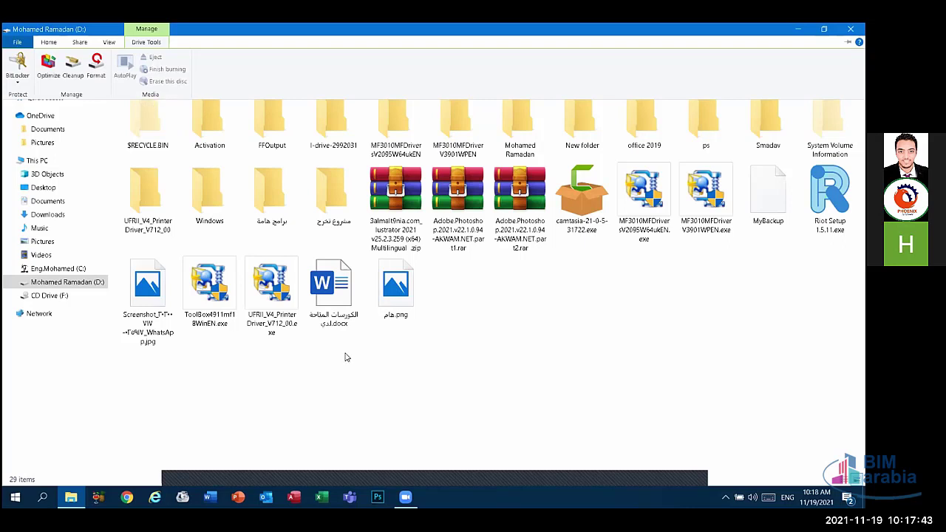
click(78, 42)
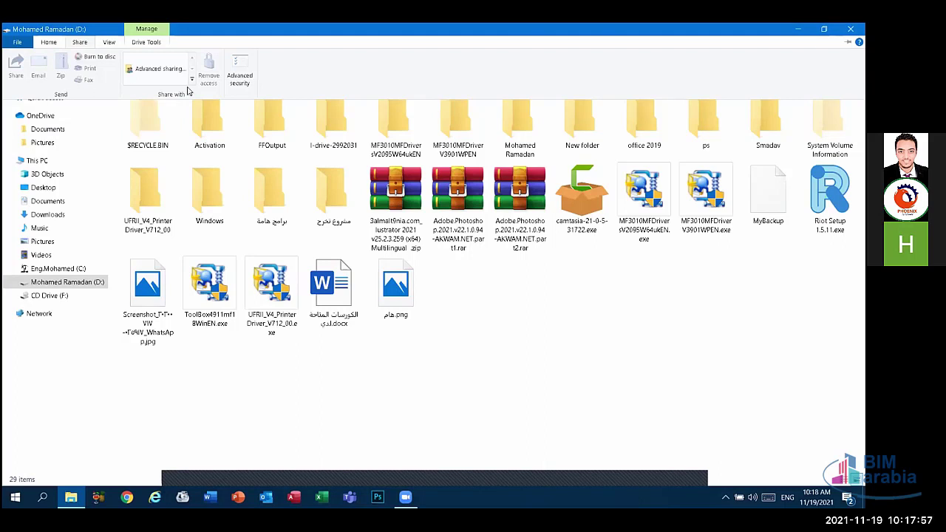
click(55, 44)
click(55, 43)
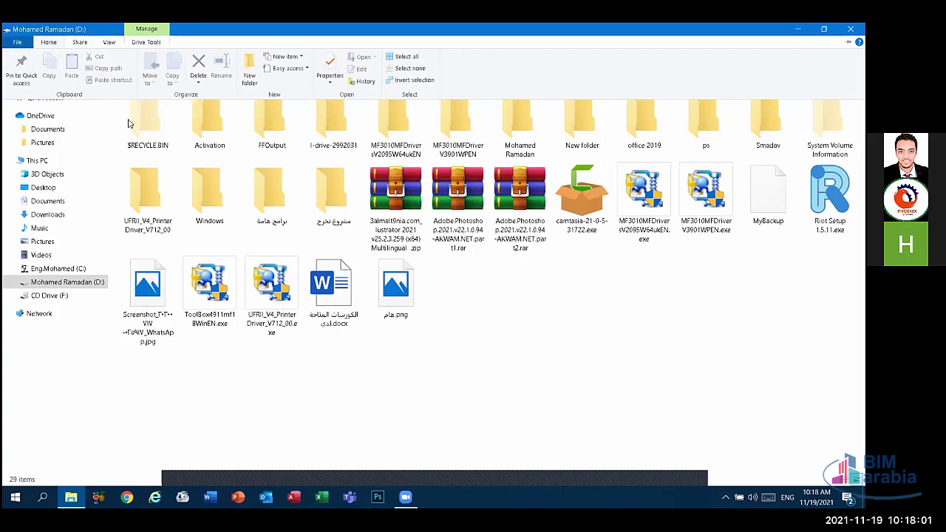
click(265, 200)
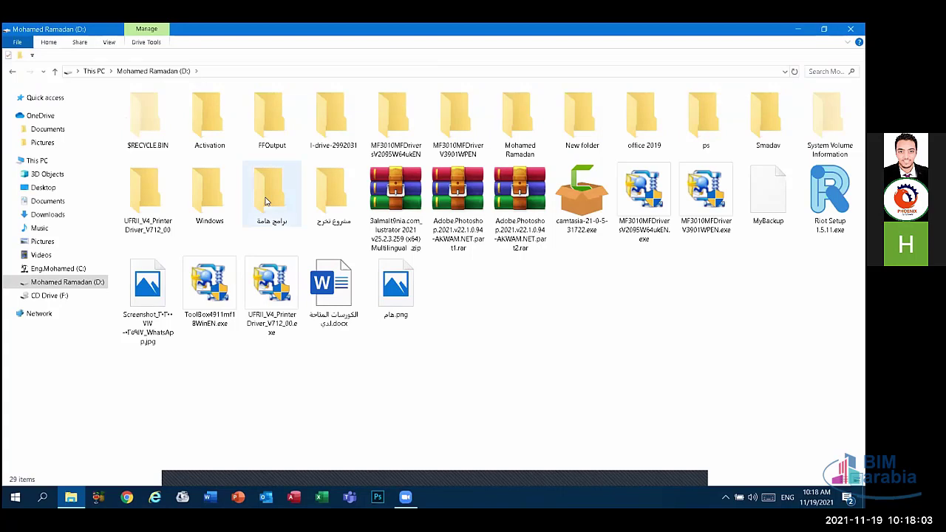
click(50, 44)
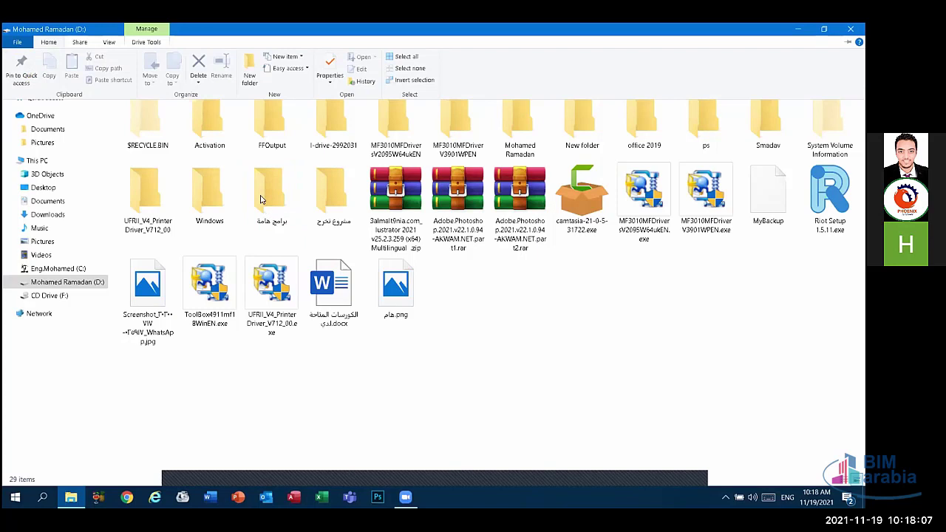
click(260, 200)
click(54, 43)
click(346, 237)
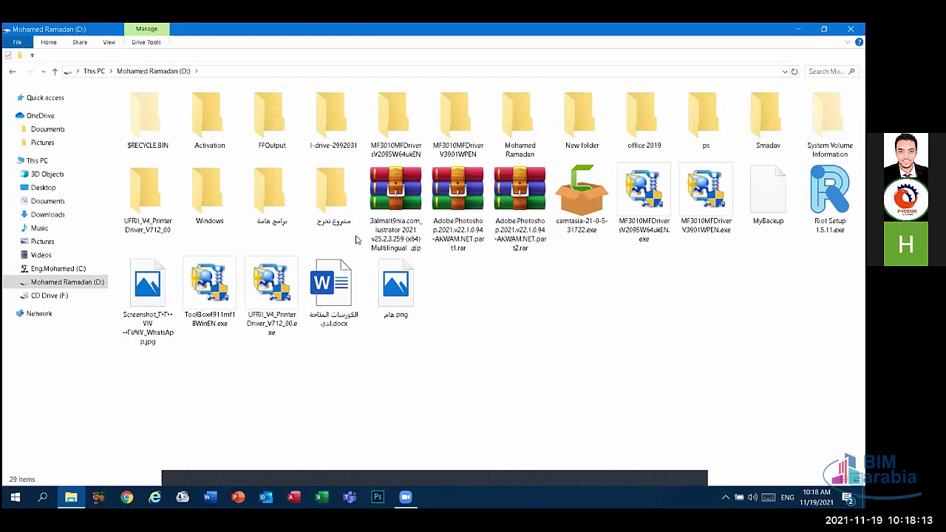
Select the مشروع تخرج folder, inspect its general properties, and close the Properties window.
drag(356, 239, 314, 167)
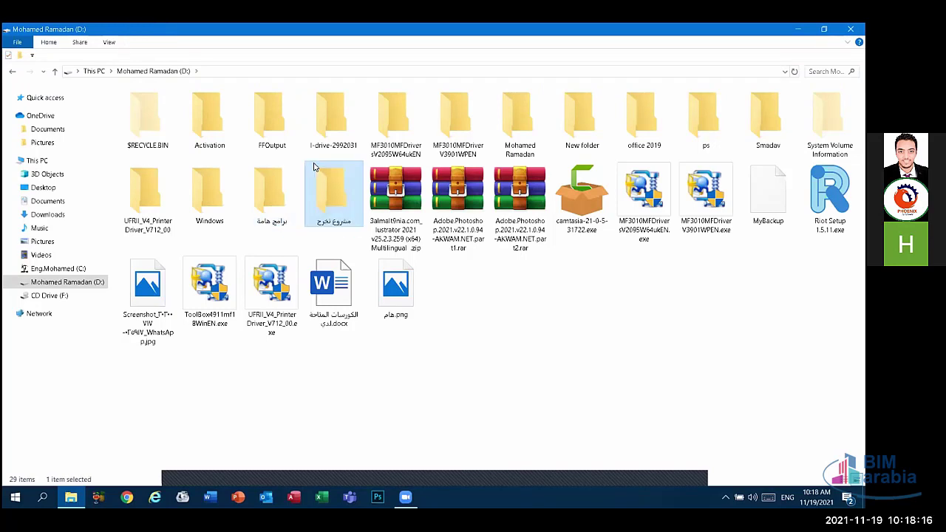
click(49, 42)
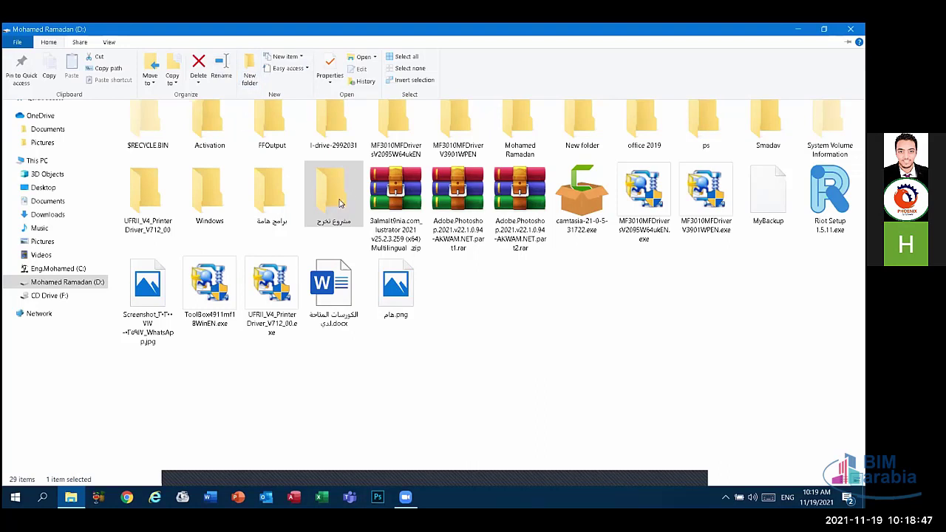
click(330, 68)
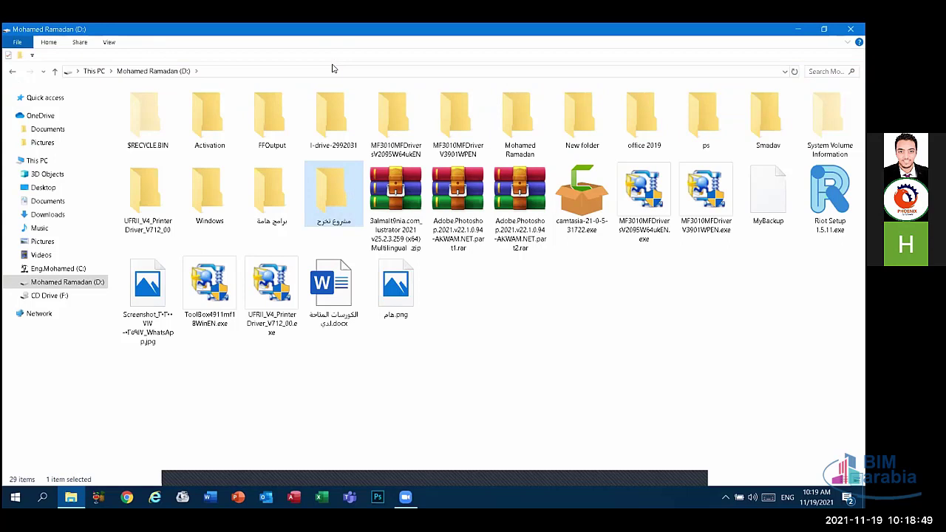
key(alt+Return)
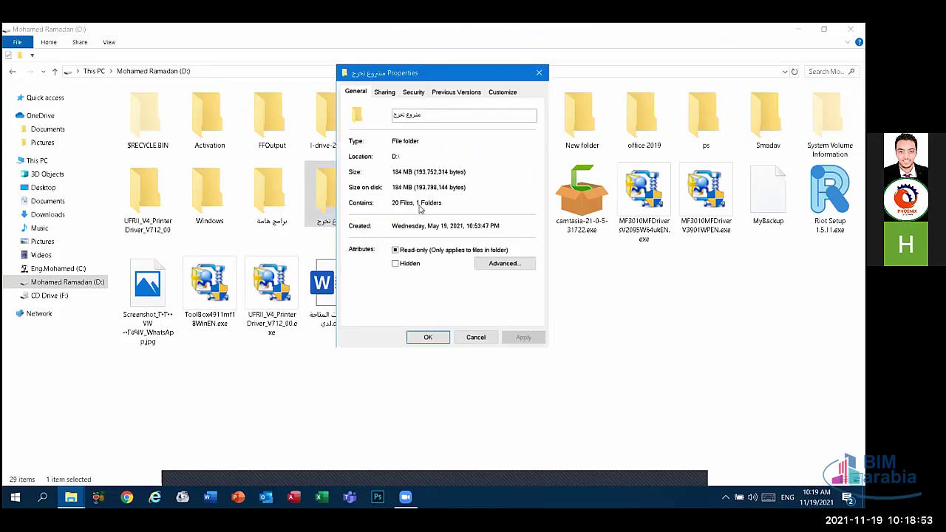
click(539, 73)
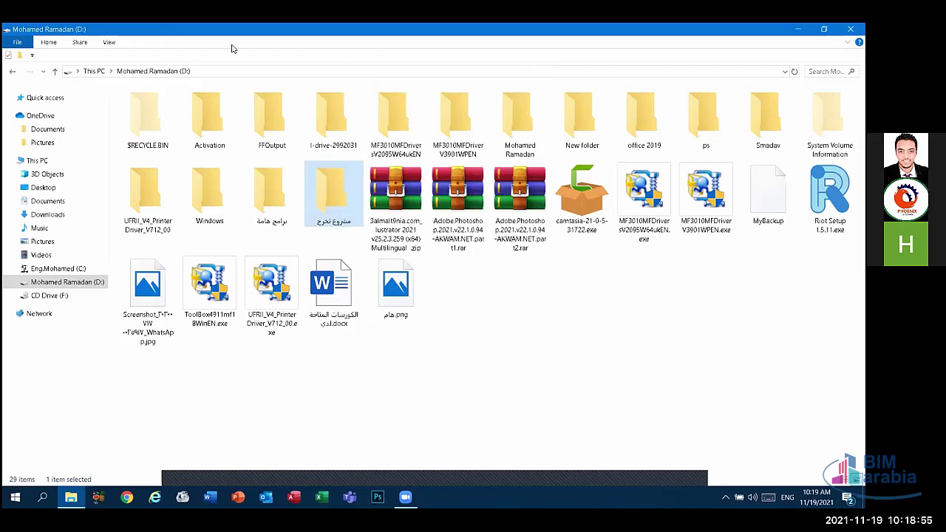
Invert the selection to cover everything except the مشروع تخرج folder, and reselect only that folder.
click(46, 44)
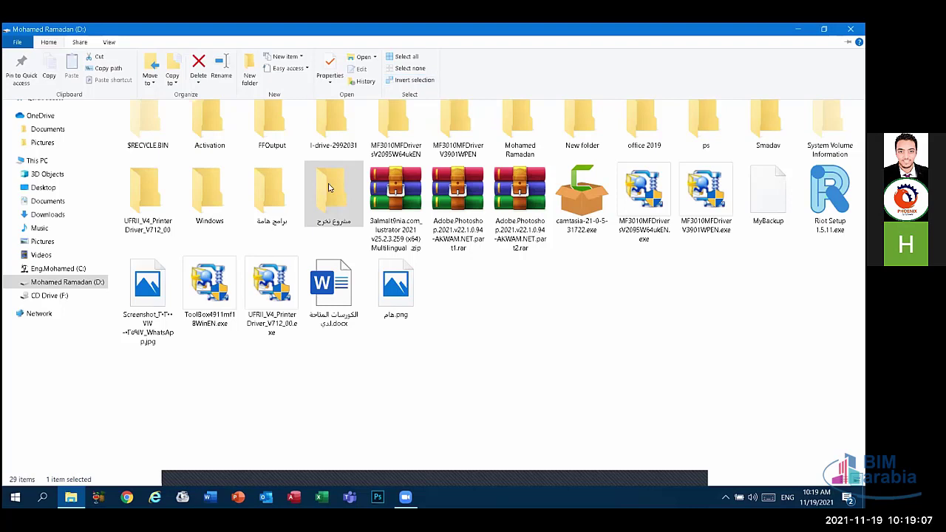
click(418, 80)
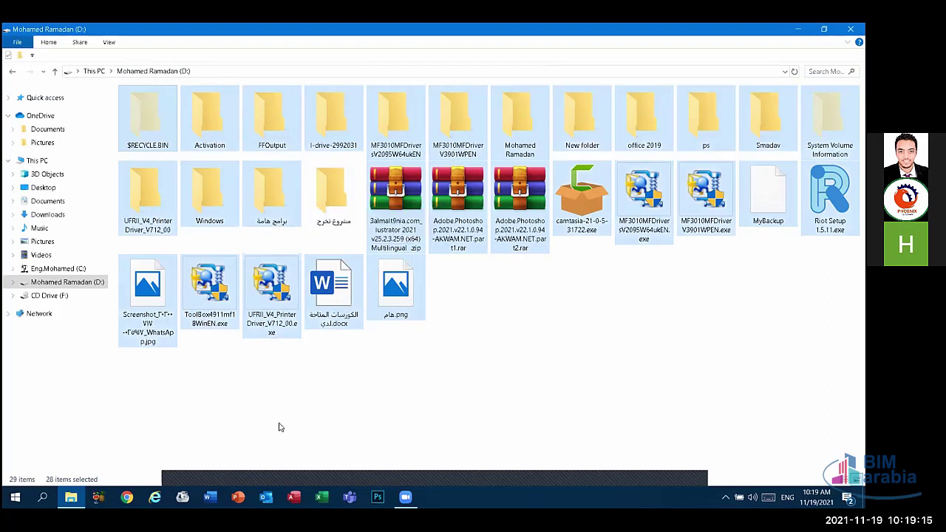
click(325, 194)
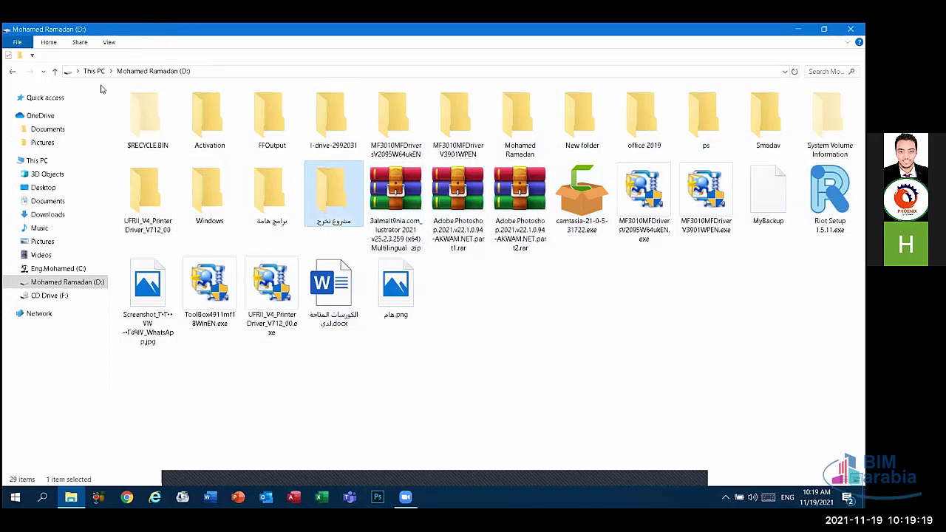
Select all items on drive D:, clear the selection with Select none, and reselect the مشروع تخرج folder.
click(48, 42)
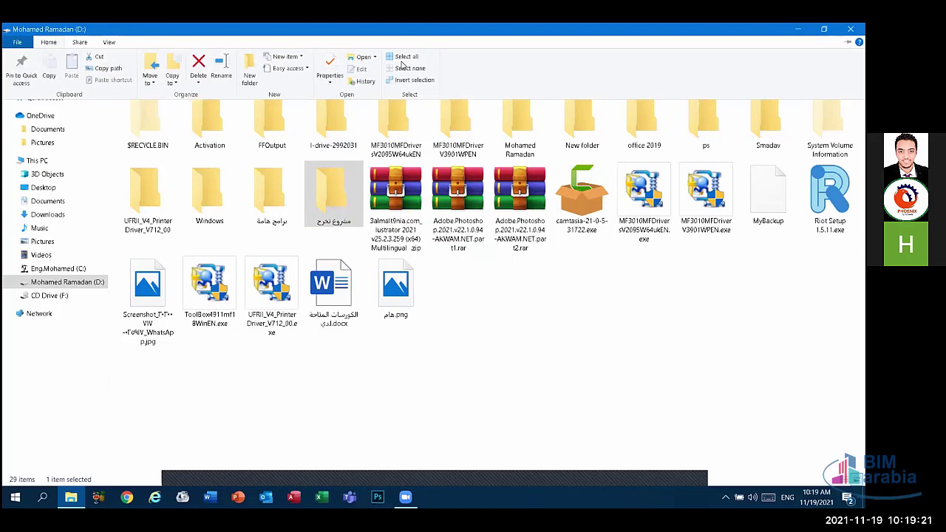
click(404, 57)
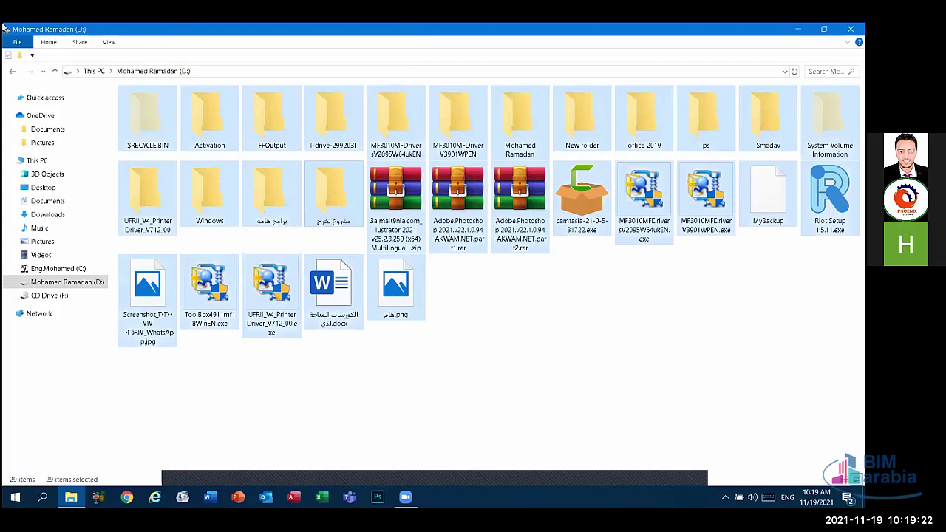
click(48, 43)
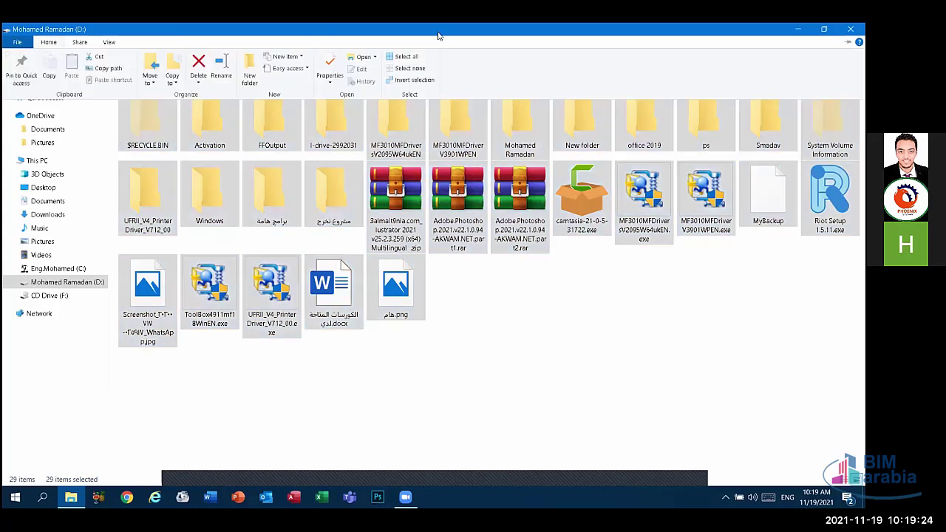
click(408, 68)
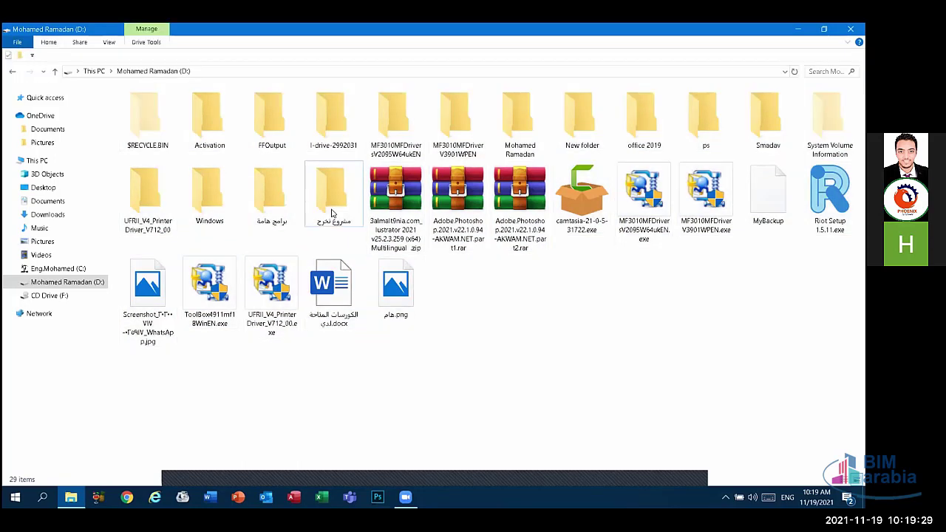
key(space)
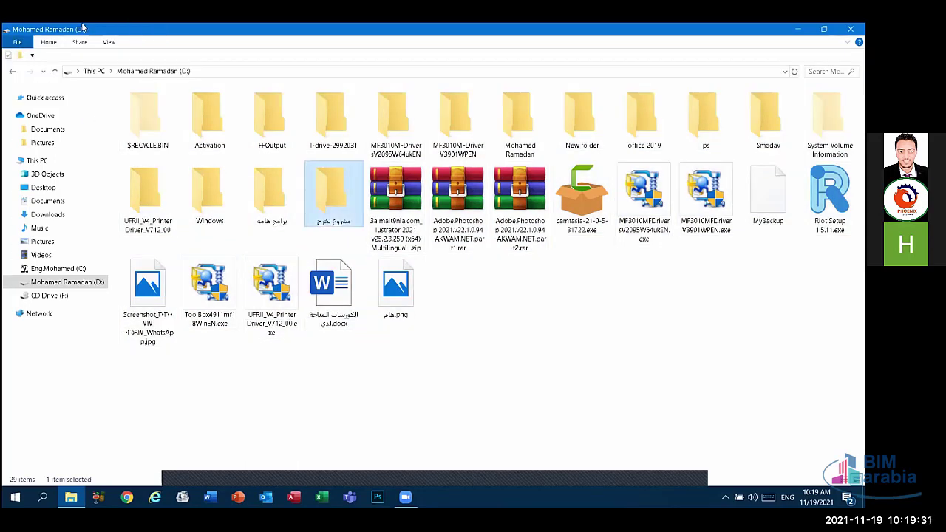
Look at the New folder command, open Folder Options from drive D:, and close it without changes.
click(49, 42)
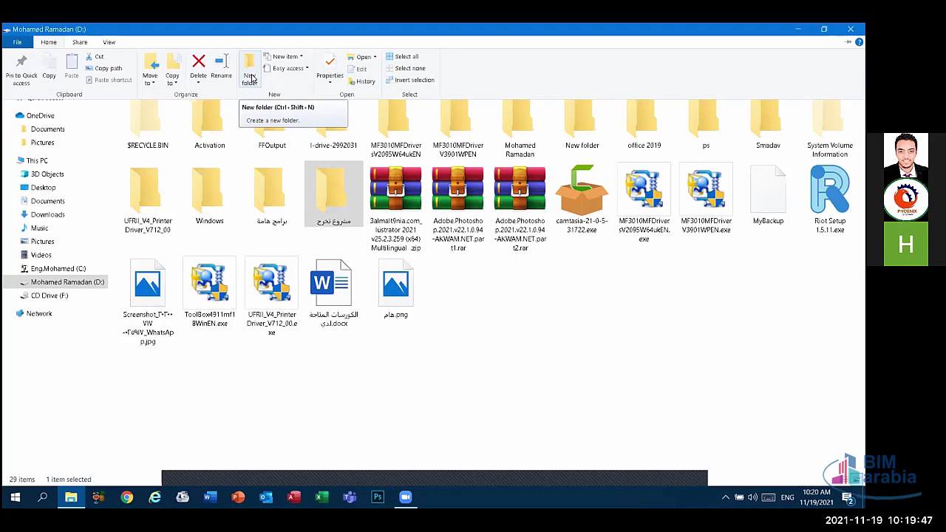
click(18, 42)
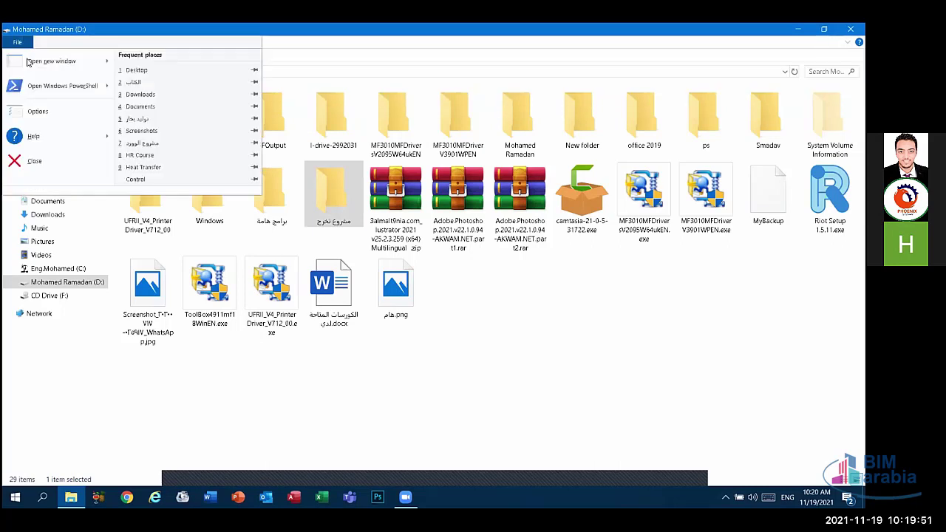
click(37, 112)
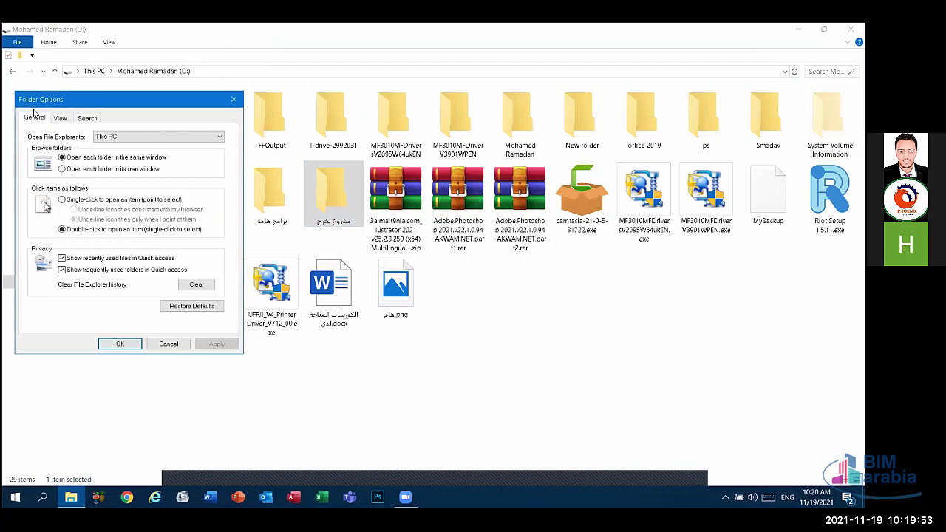
click(233, 99)
Return to This PC, examine the general Folder Options for browsing, click behavior and privacy, and close the dialog.
click(12, 72)
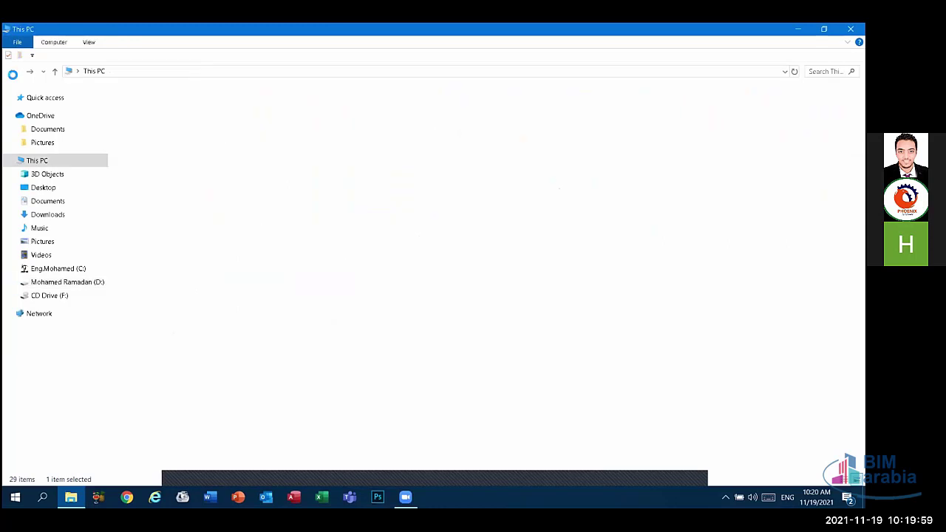
click(19, 43)
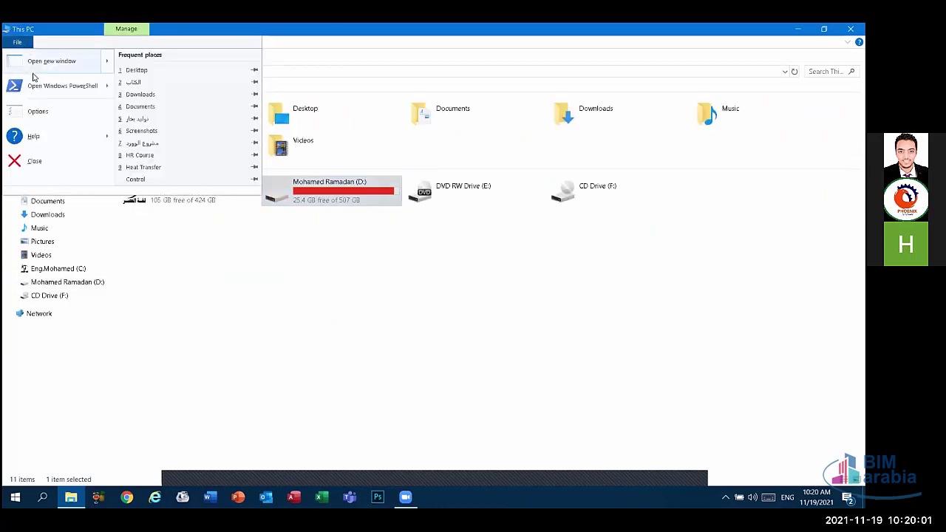
click(39, 113)
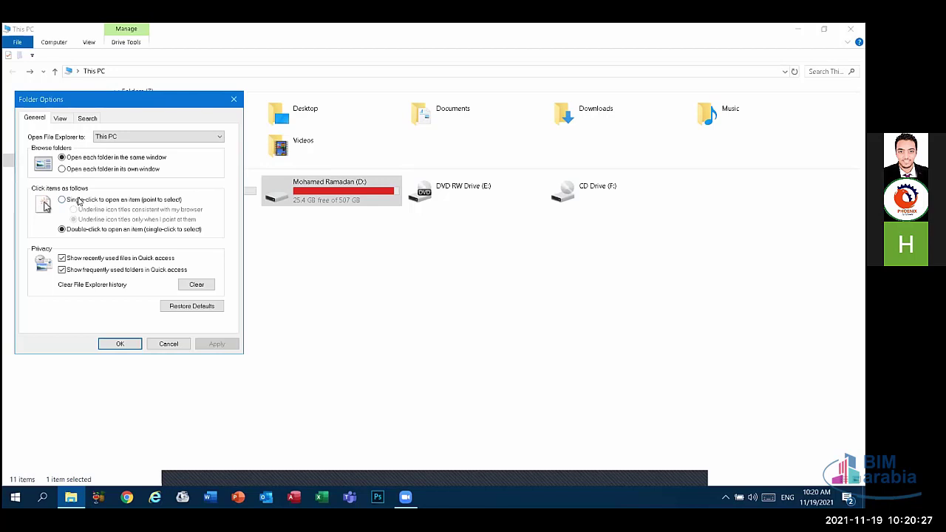
click(236, 100)
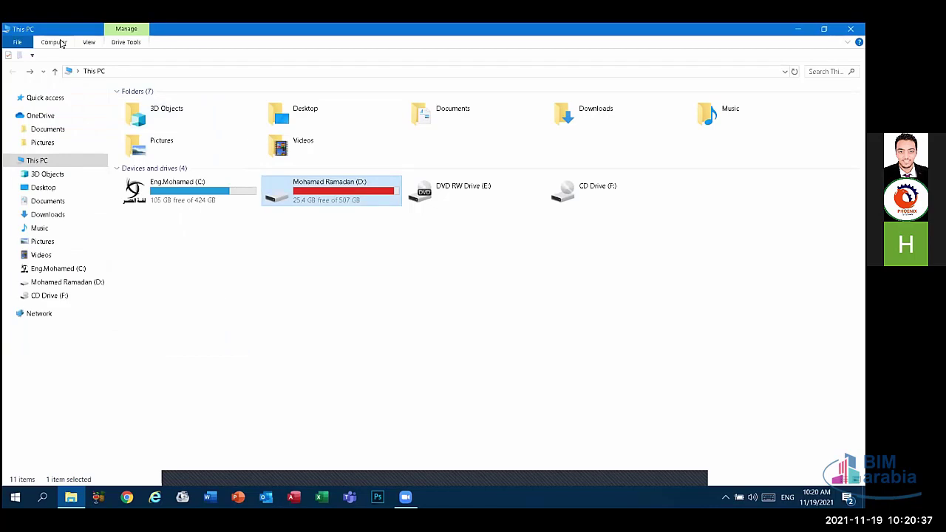
Examine the computer management commands and the layout and show/hide options available for This PC.
click(62, 42)
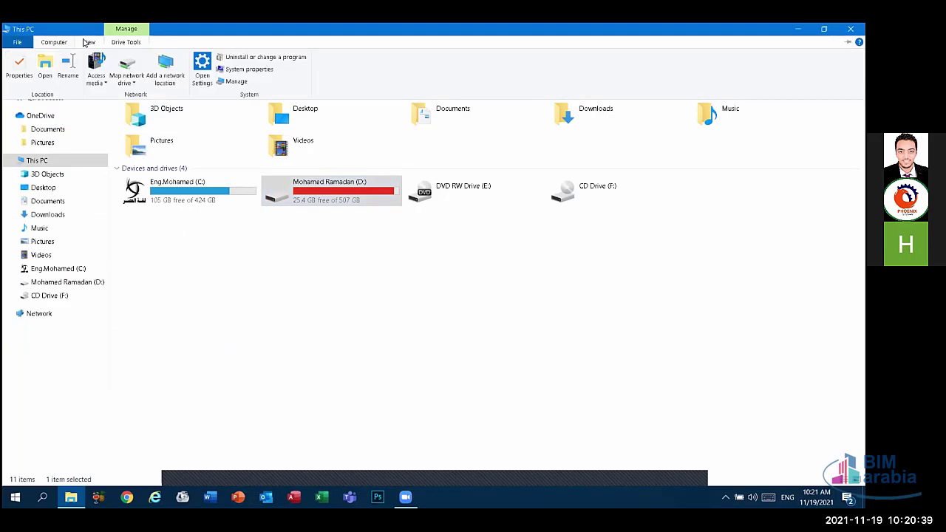
click(89, 42)
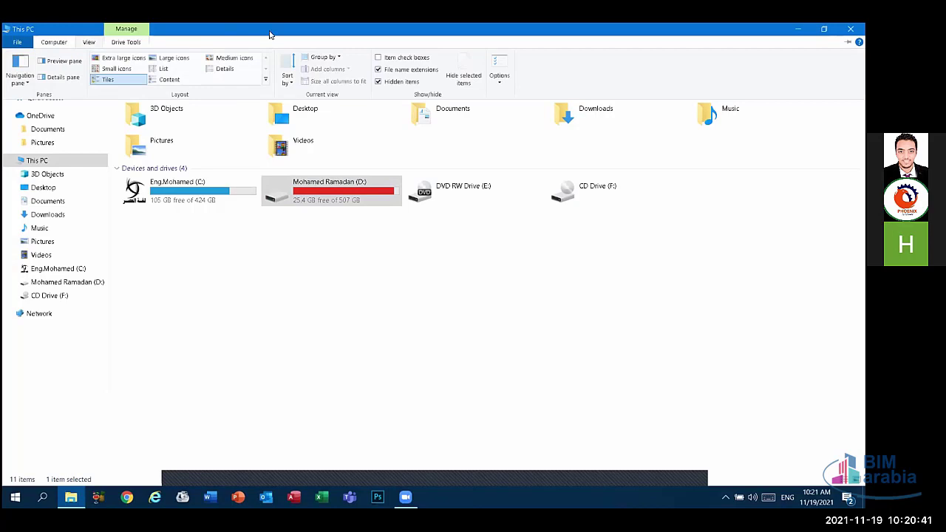
Switch to Chrome from the desktop, open the Google home page in a new tab, and close the Hi.ru tab.
key(super+d)
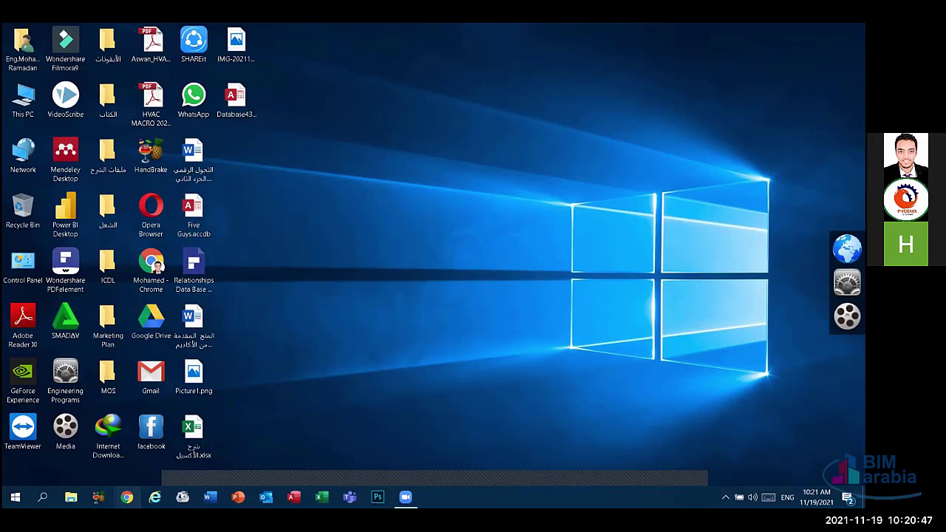
click(127, 497)
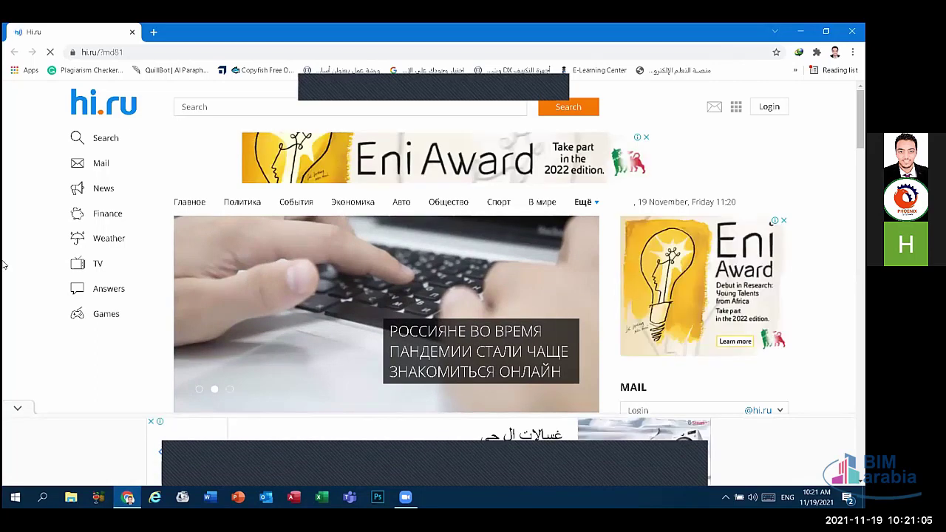
click(153, 32)
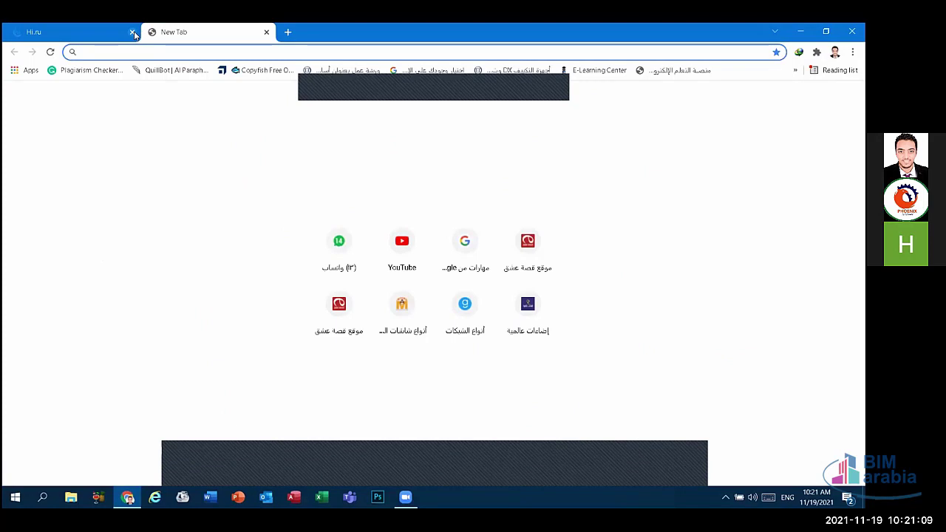
click(132, 32)
text(g)
key(Return)
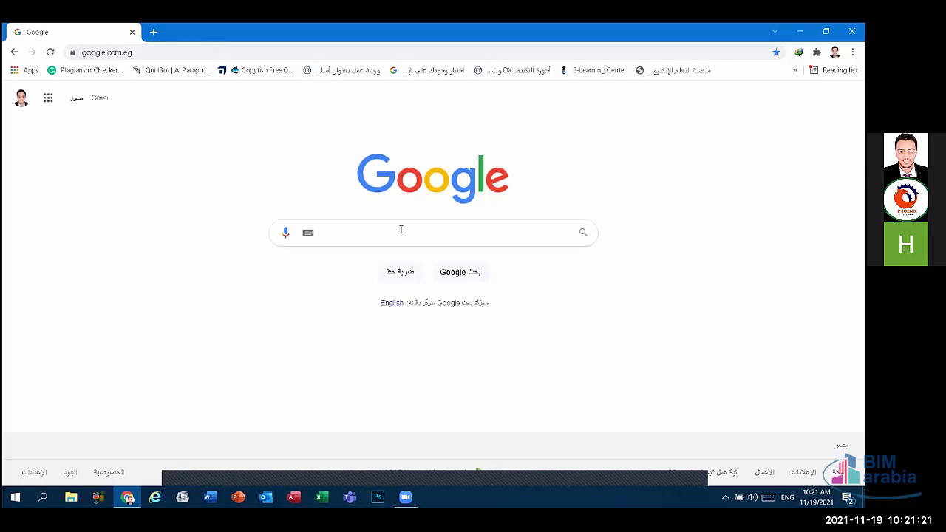
Search Google for "computer + internet", using the plus operator to combine both words.
click(425, 232)
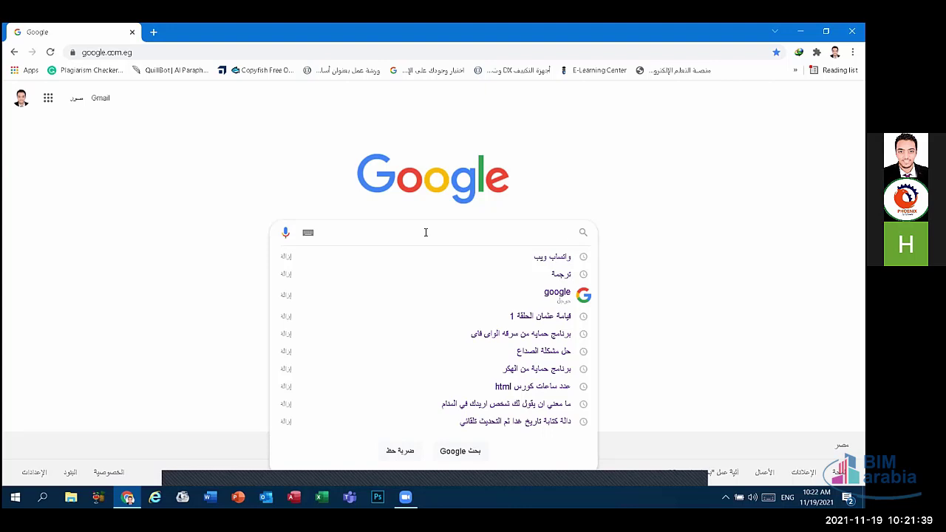
text(co)
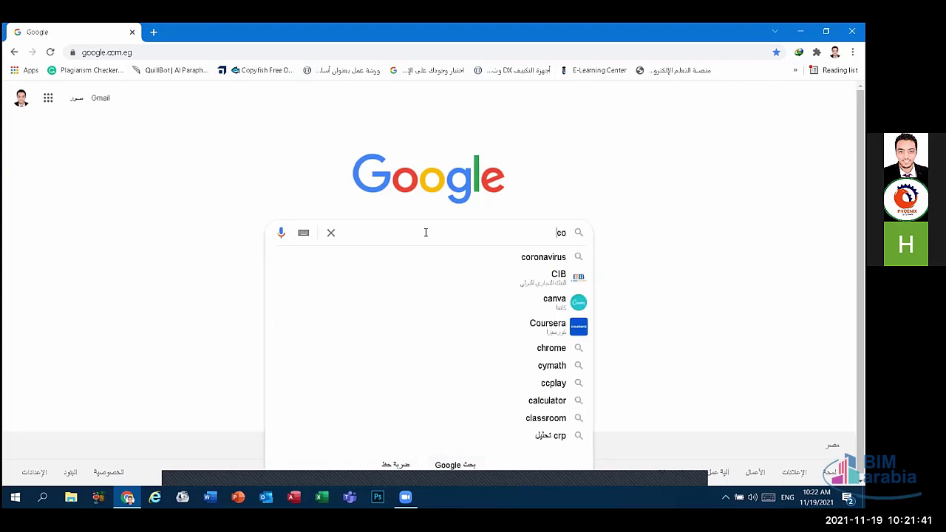
text(mputer)
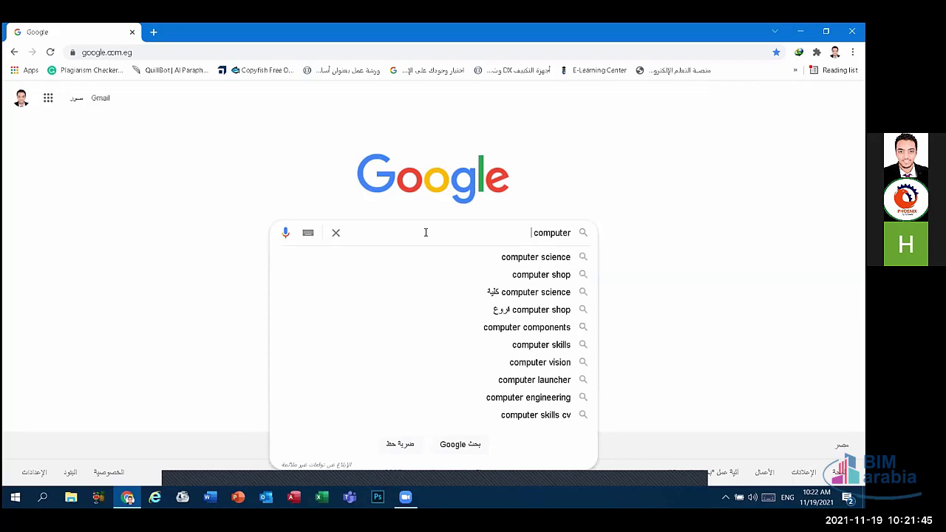
text( +)
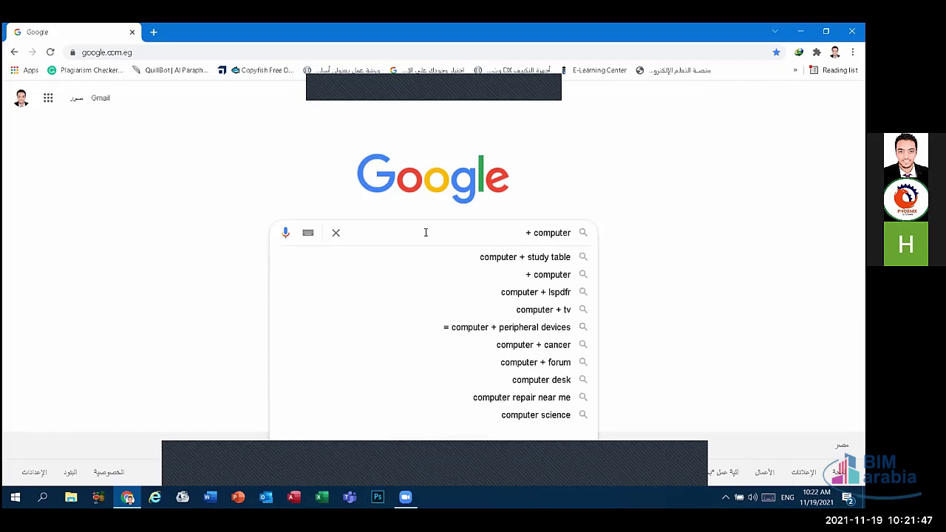
text(inter)
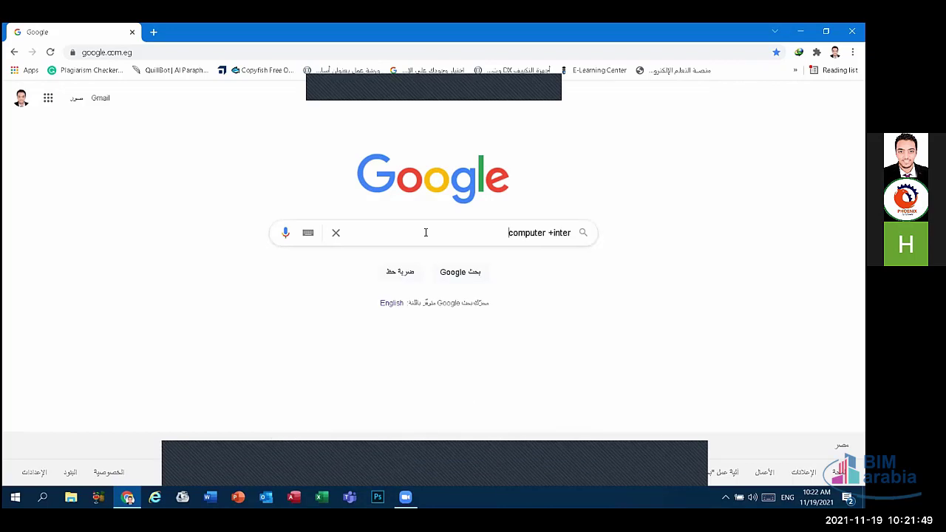
text(net)
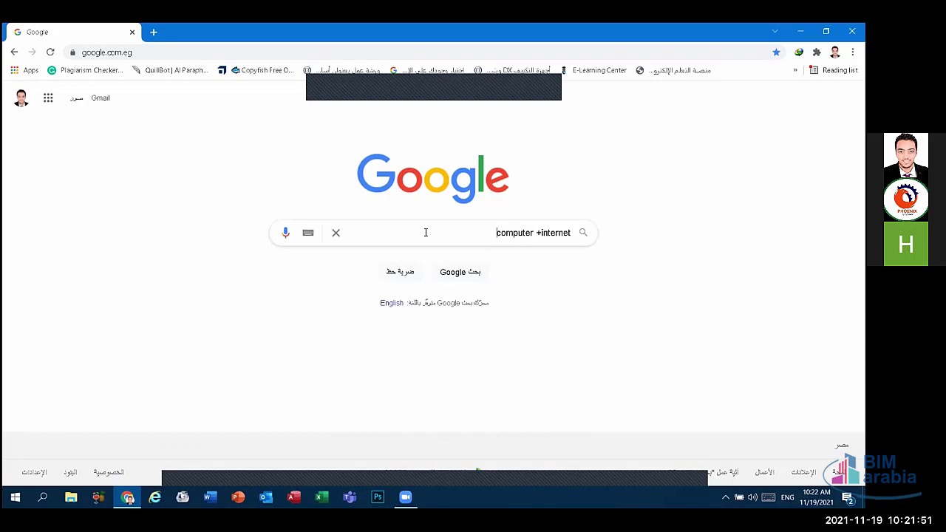
click(540, 234)
key(Return)
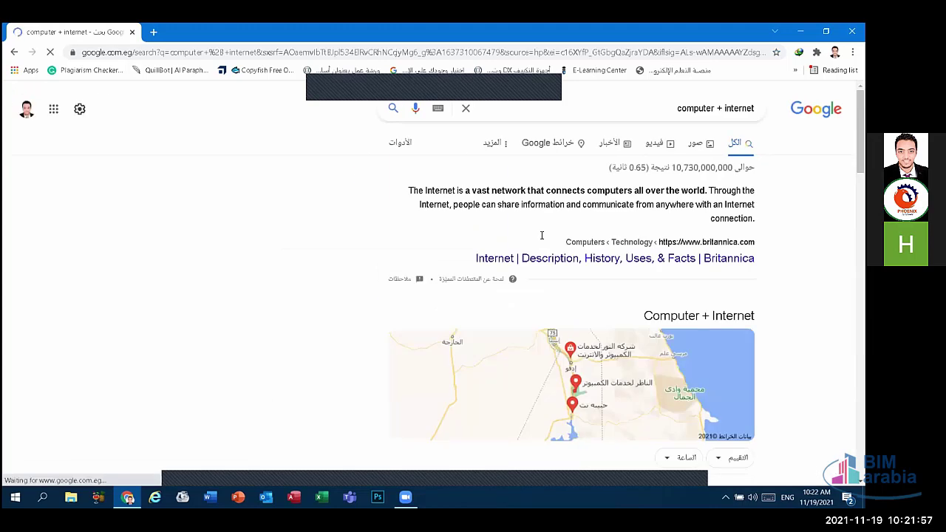
Look through the web, map and video results for computer + internet, and dismiss the site's location request.
scroll(571, 296, down, 6)
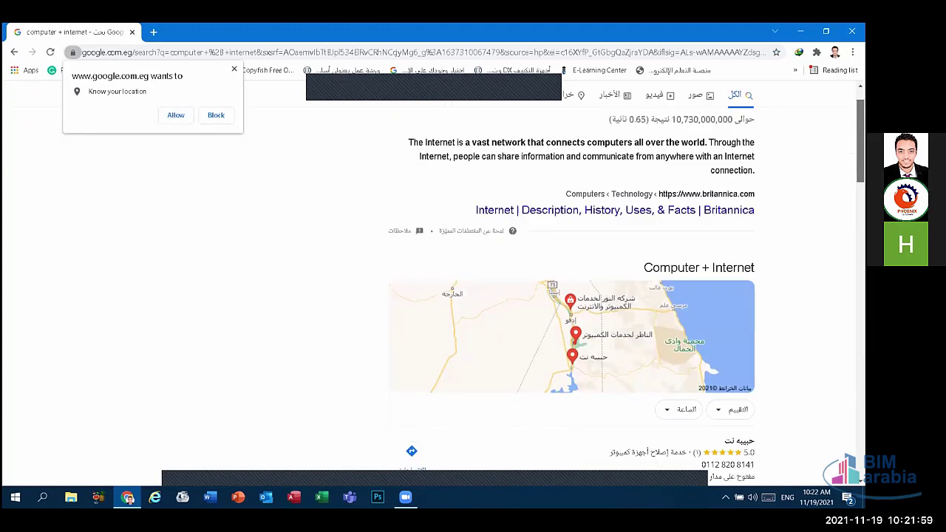
scroll(571, 295, down, 3)
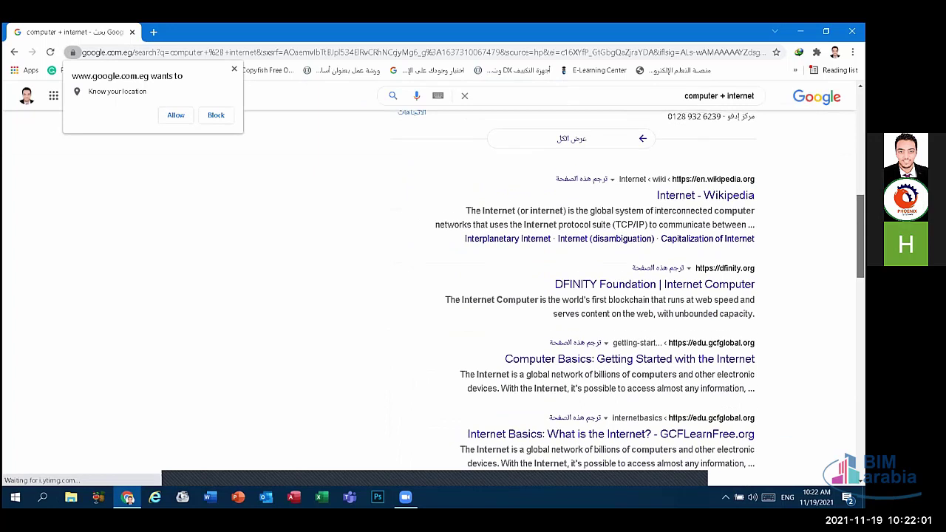
scroll(571, 295, down, 10)
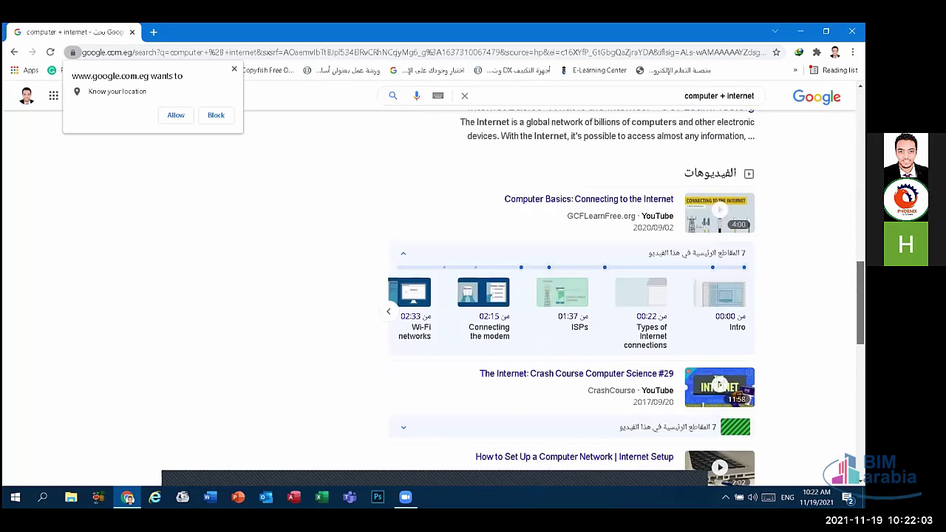
scroll(571, 295, up, 3)
scroll(571, 295, up, 12)
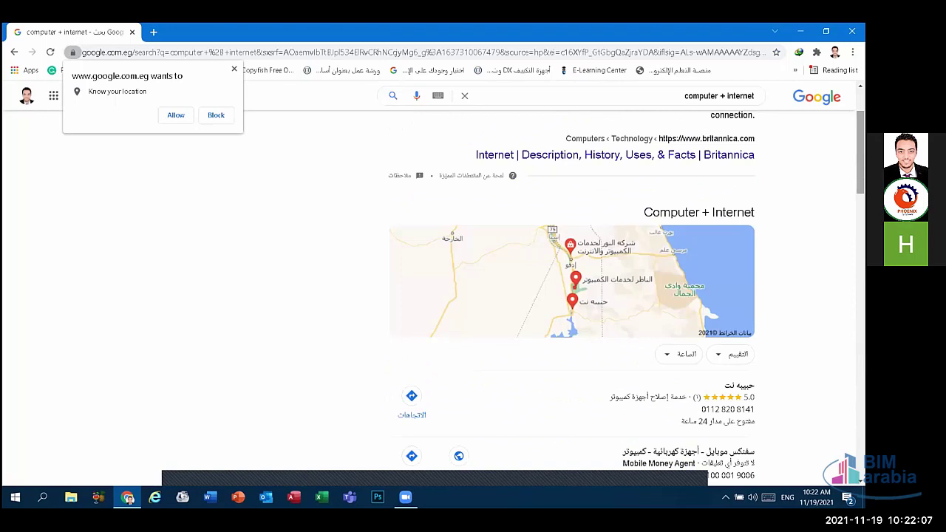
click(234, 69)
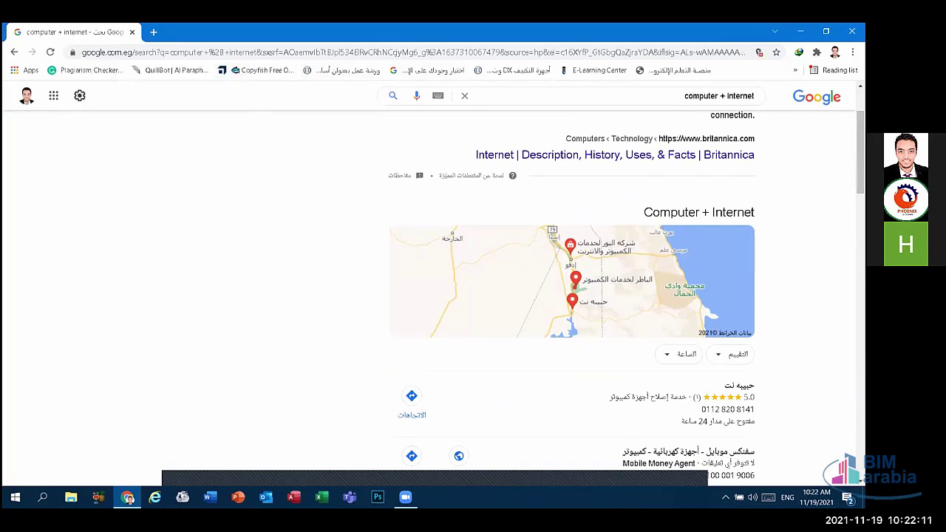
scroll(434, 283, up, 1)
scroll(656, 226, up, 2)
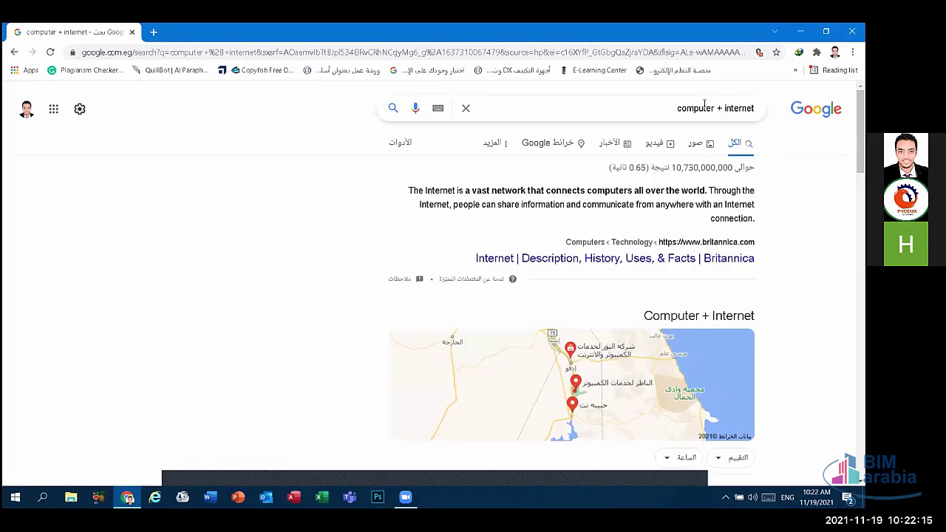
Return to the Google home page and search for "green - burger" with the minus operator.
click(15, 52)
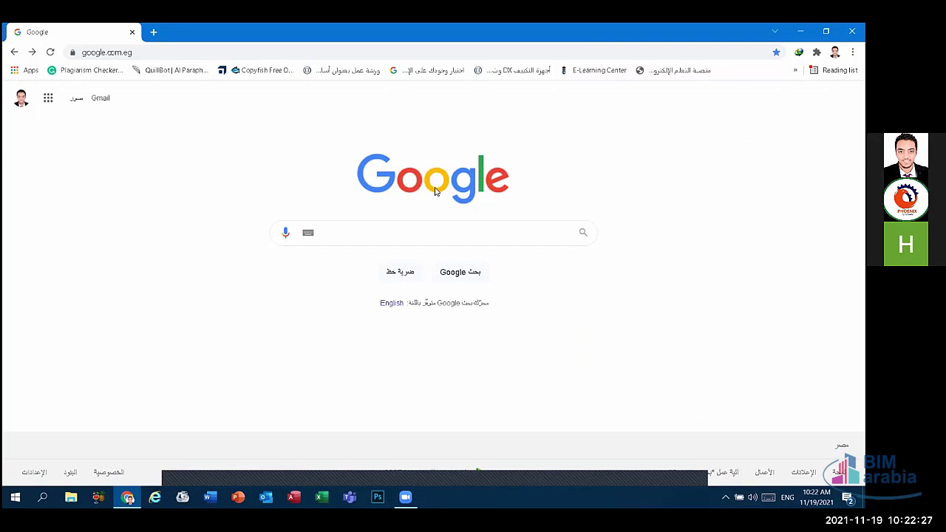
text(gree)
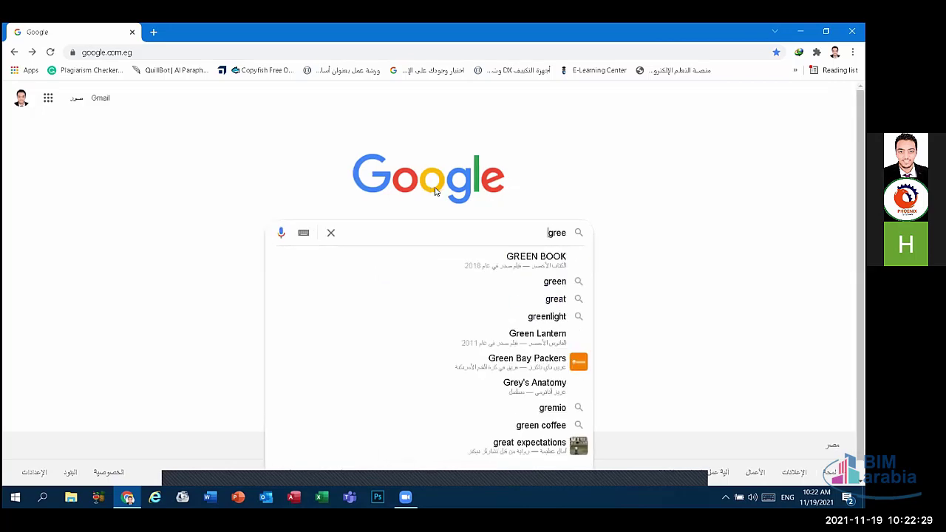
text(n )
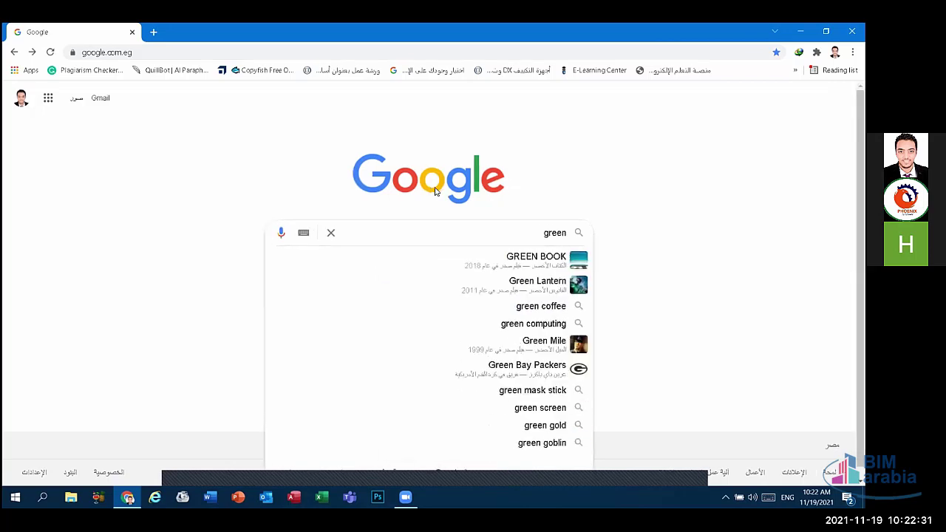
text(-)
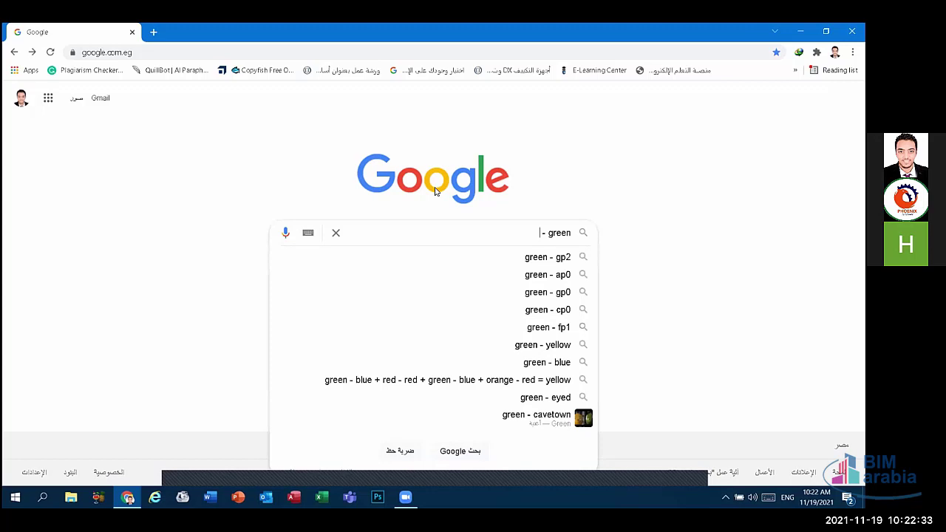
text( bu)
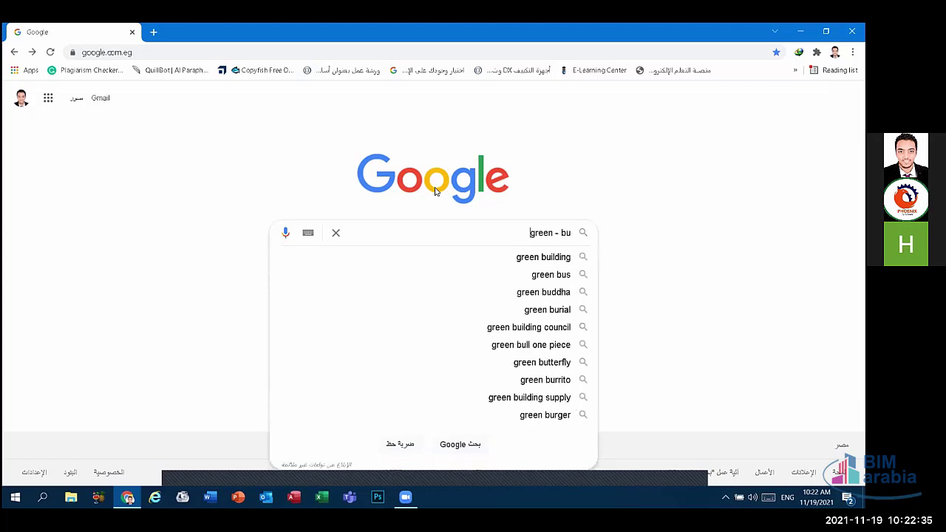
text(rh)
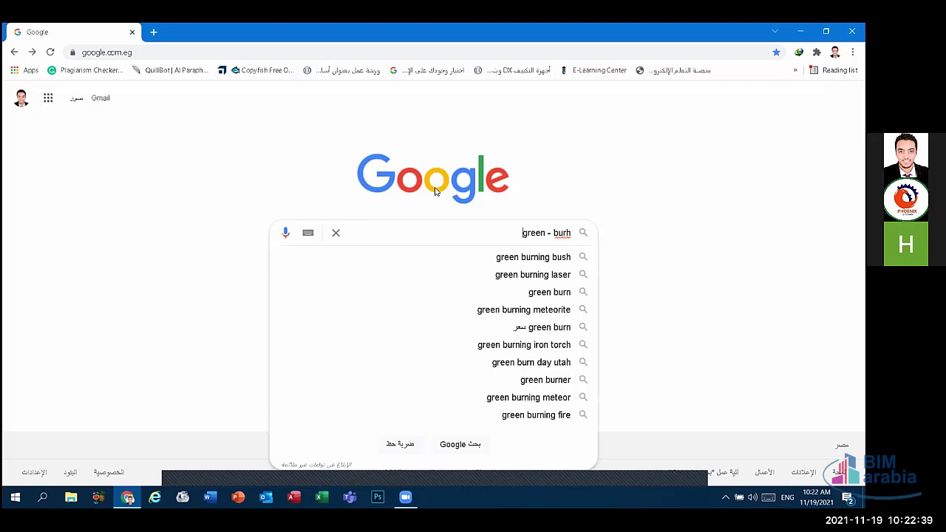
key(BackSpace)
text(ger)
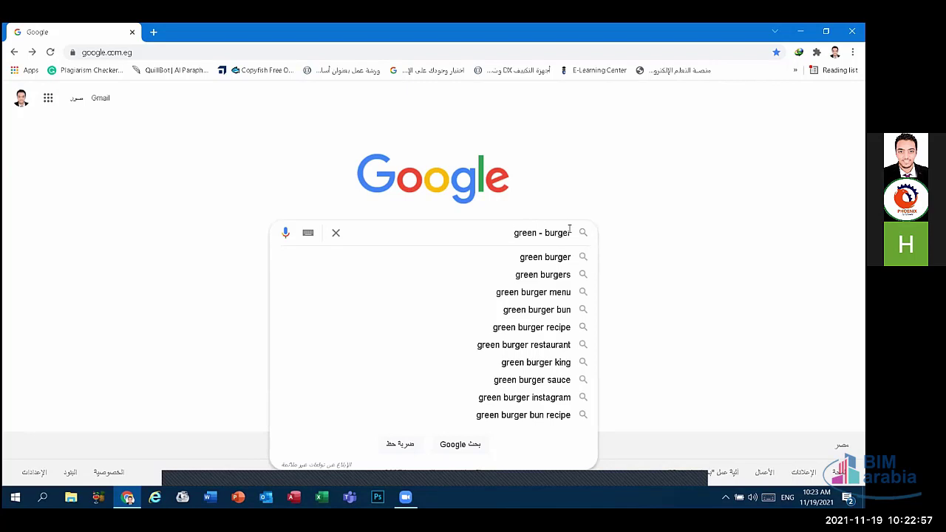
key(Return)
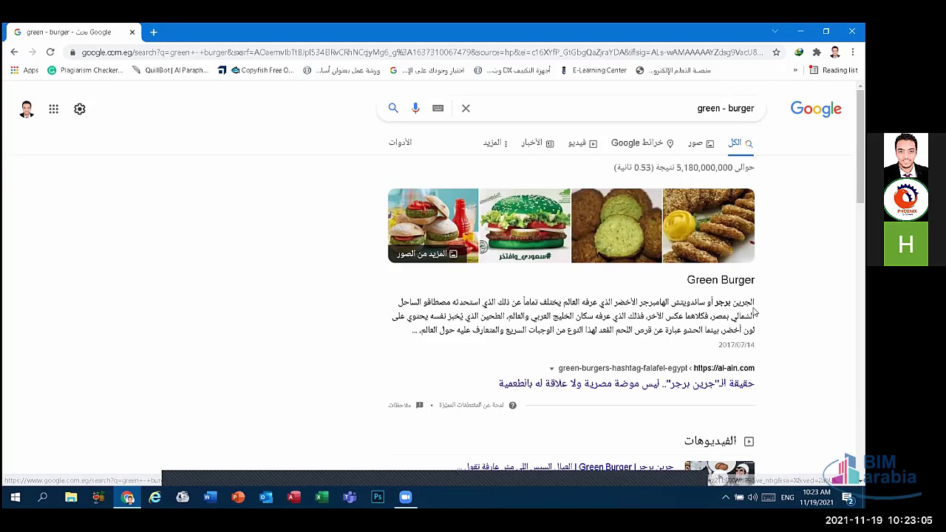
click(701, 109)
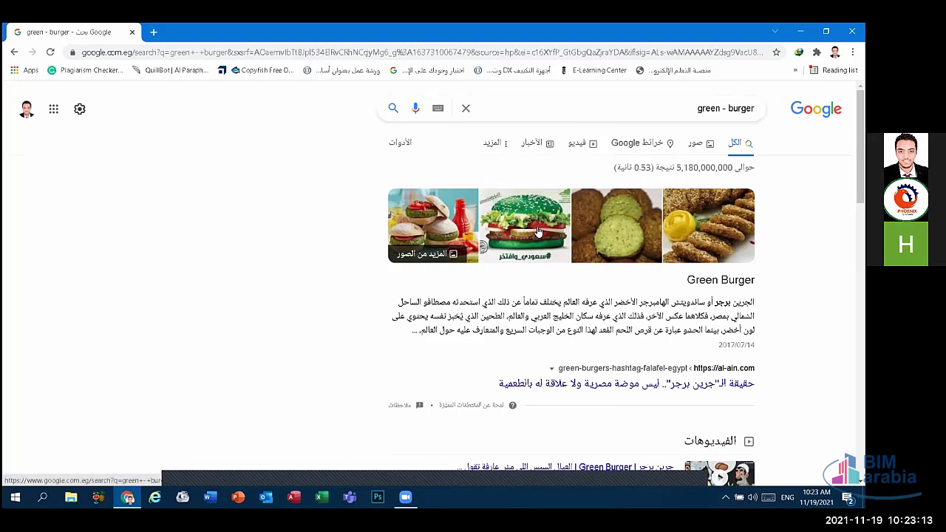
Go back to the Google home page and search for the exact phrase "i use whatsapp" in quotation marks.
click(14, 51)
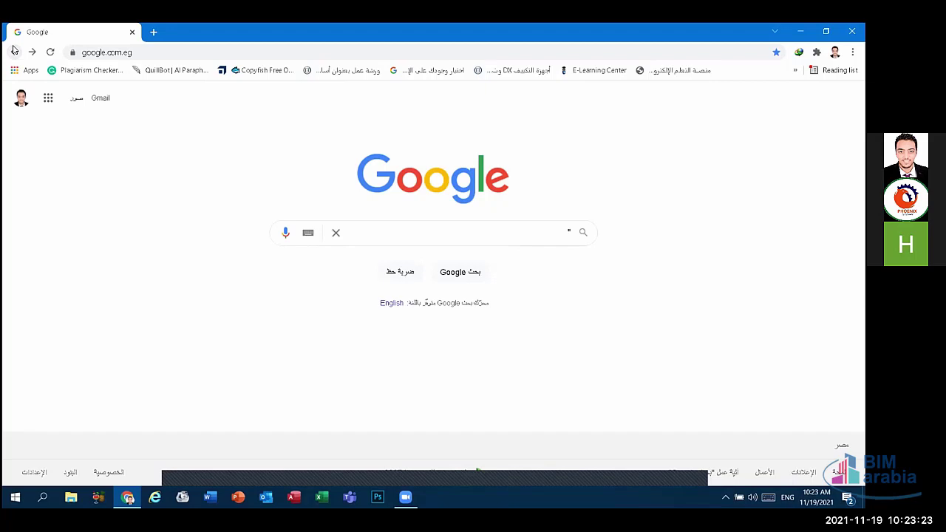
text(i)
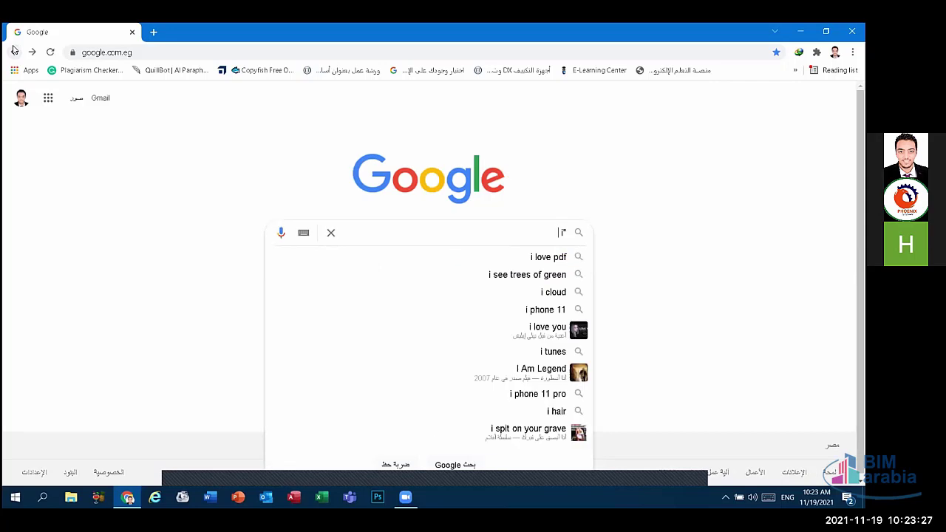
text( use)
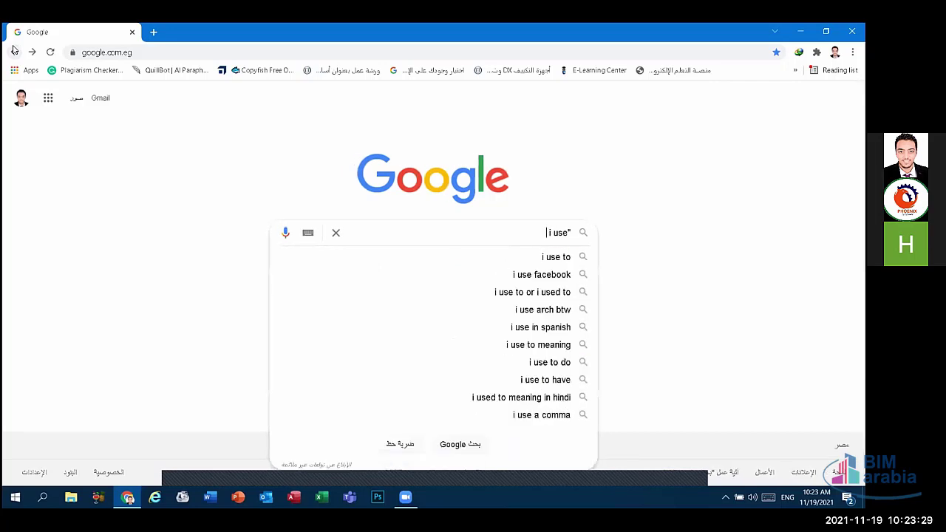
text( what)
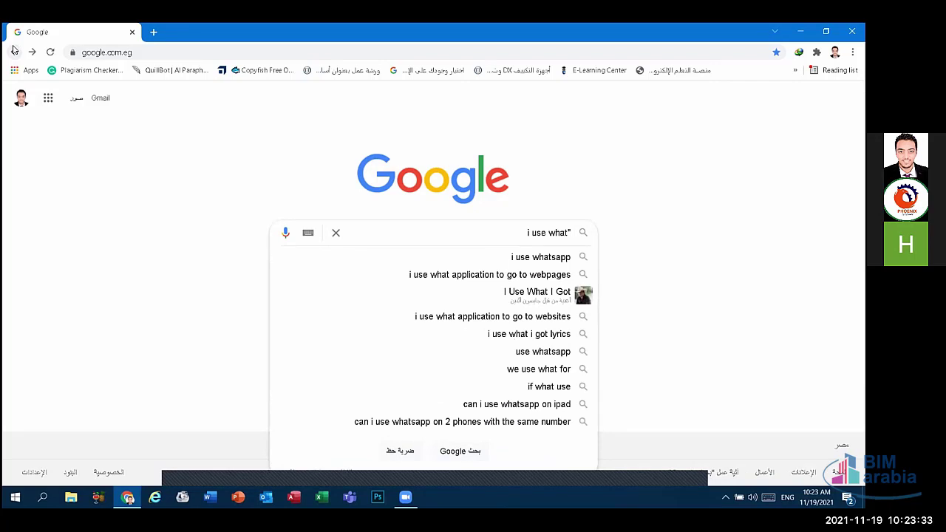
text(sa)
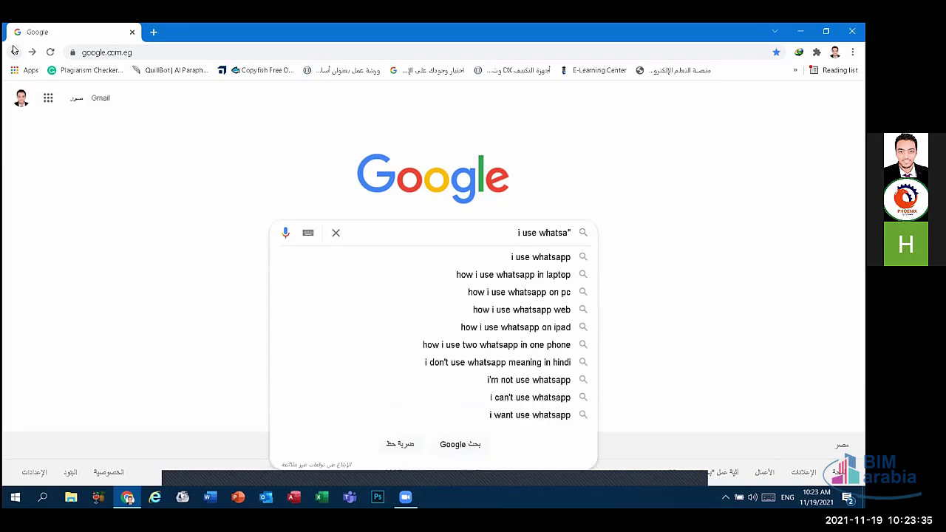
text(pp)
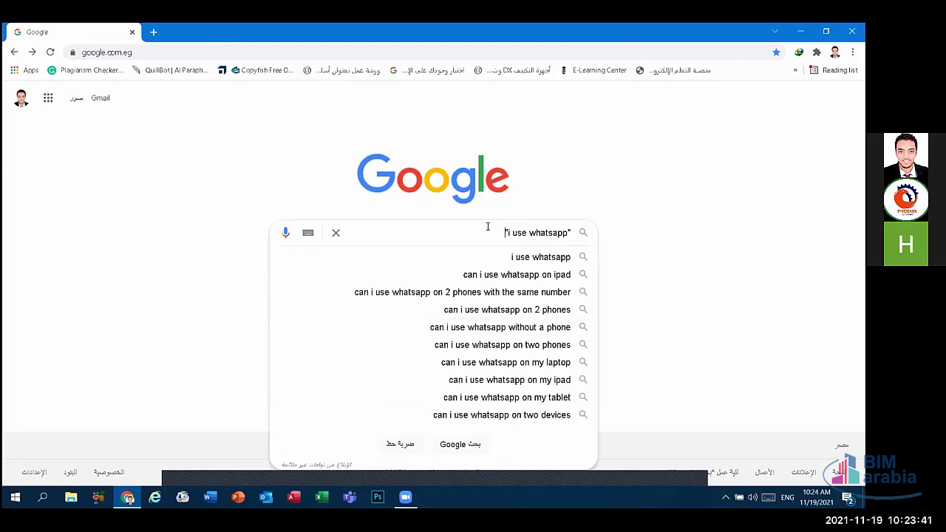
key(Return)
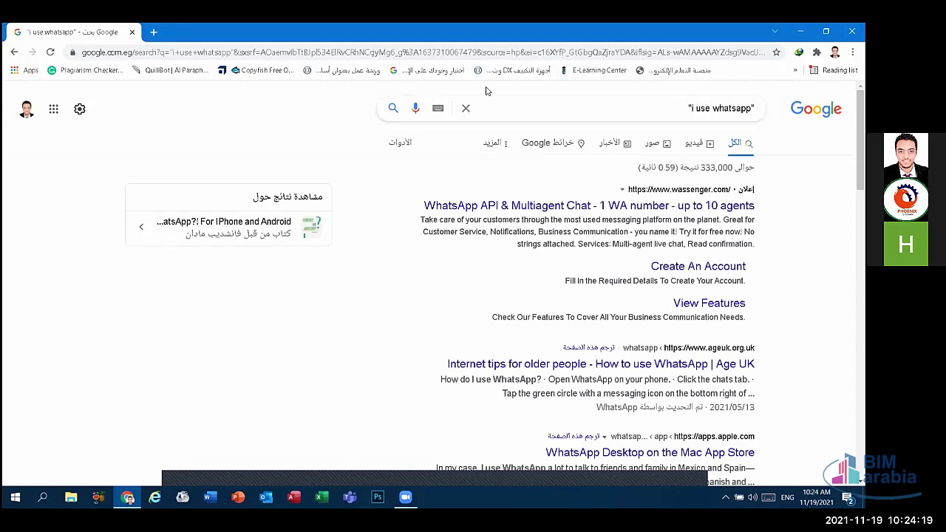
Return to the Google home page and search for "eat or drink" using the or operator.
click(14, 53)
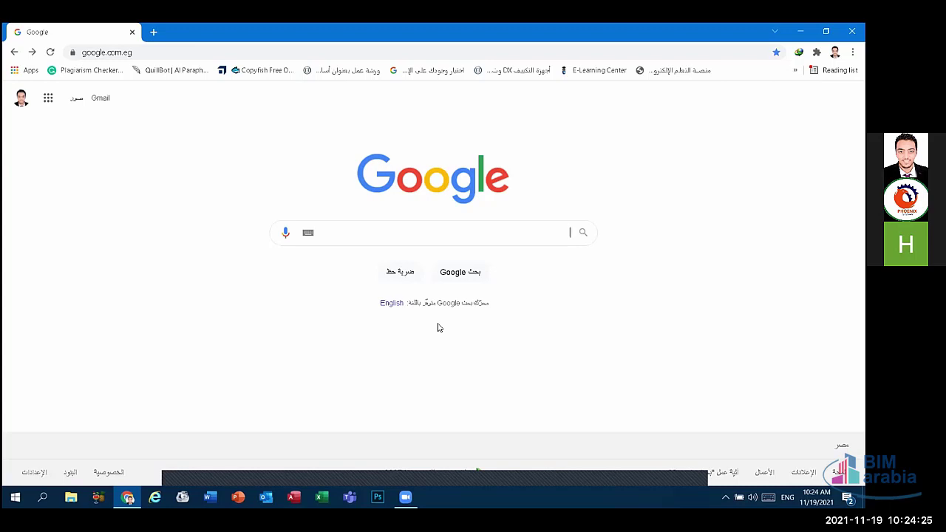
text(eat)
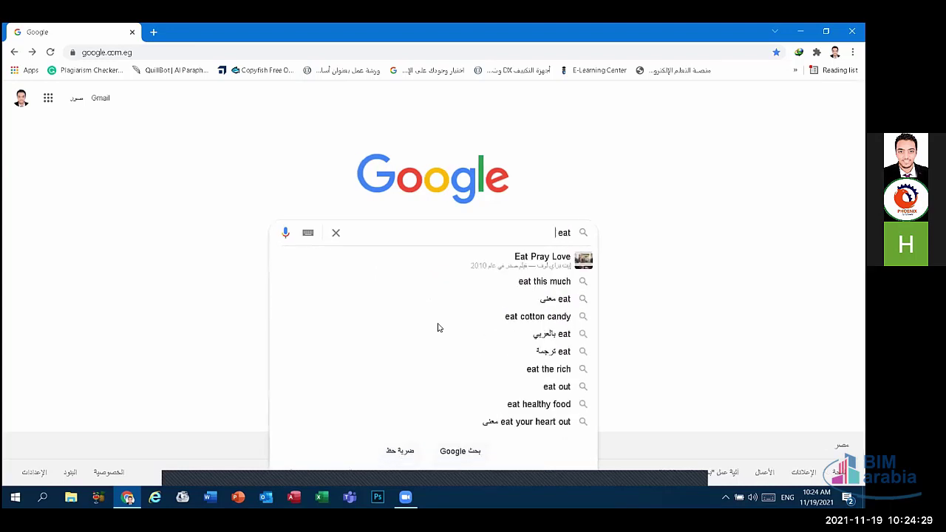
text( or)
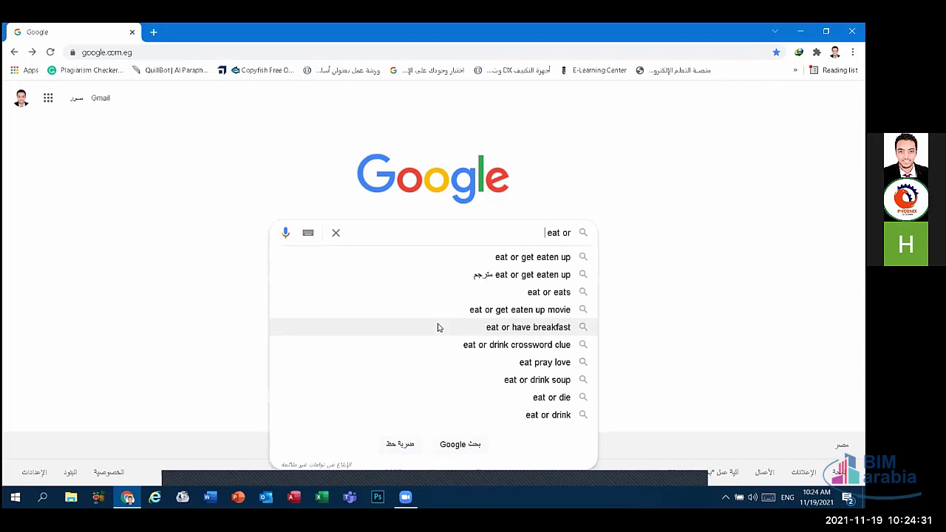
text( drink)
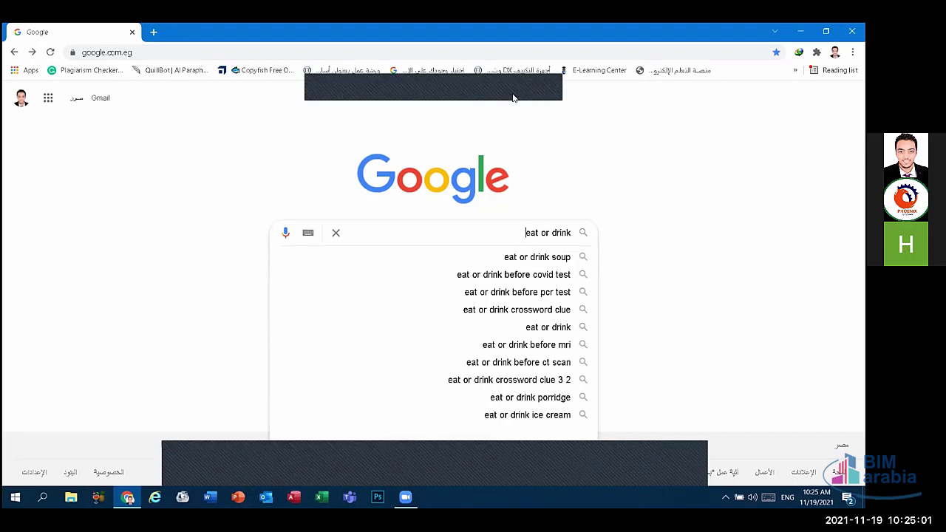
click(549, 93)
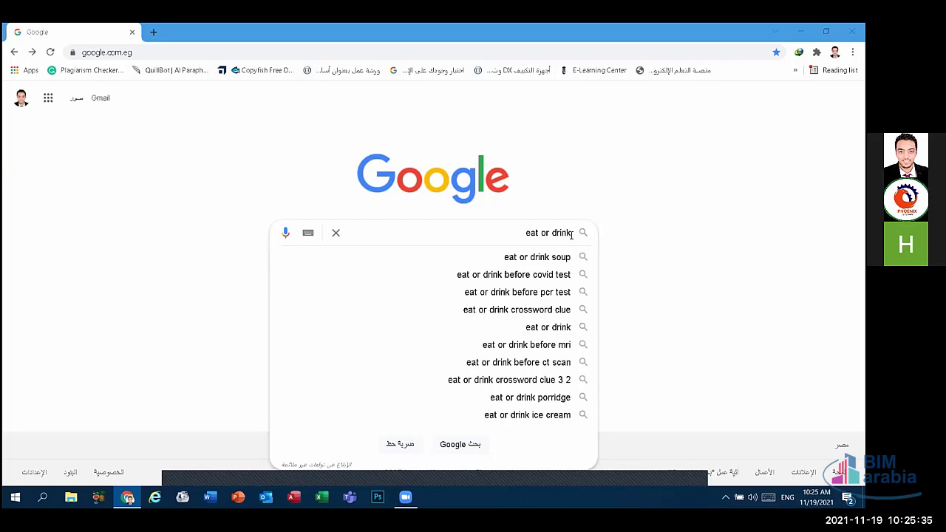
click(508, 239)
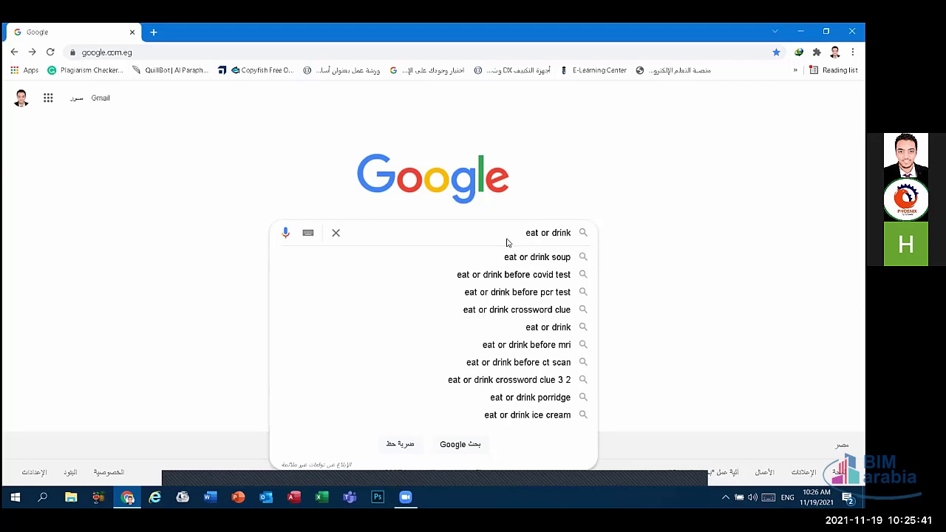
key(Return)
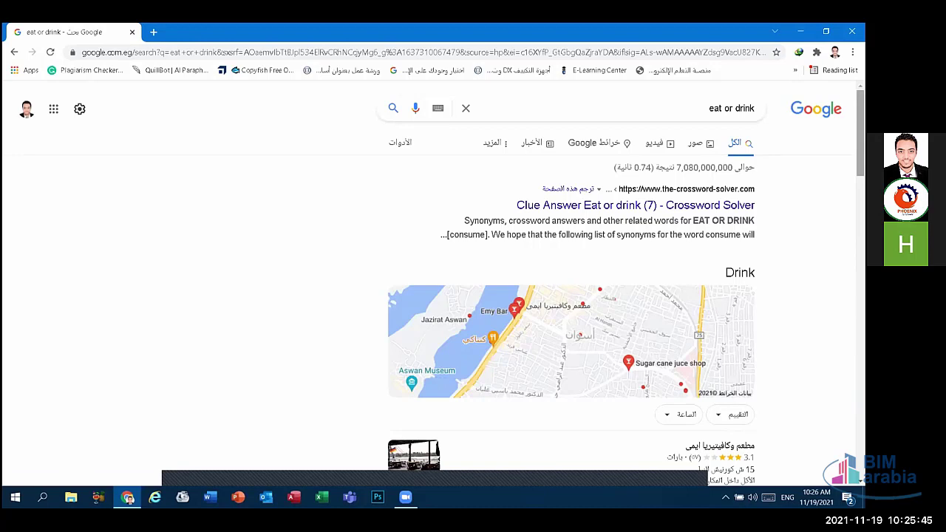
Look through the first page of results for eat or drink, down to the related searches.
scroll(570, 296, down, 6)
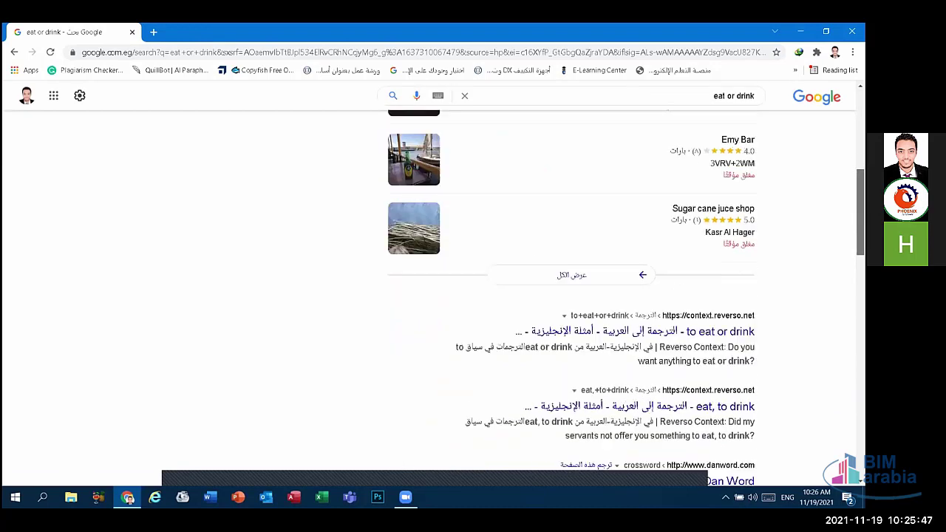
scroll(571, 295, down, 5)
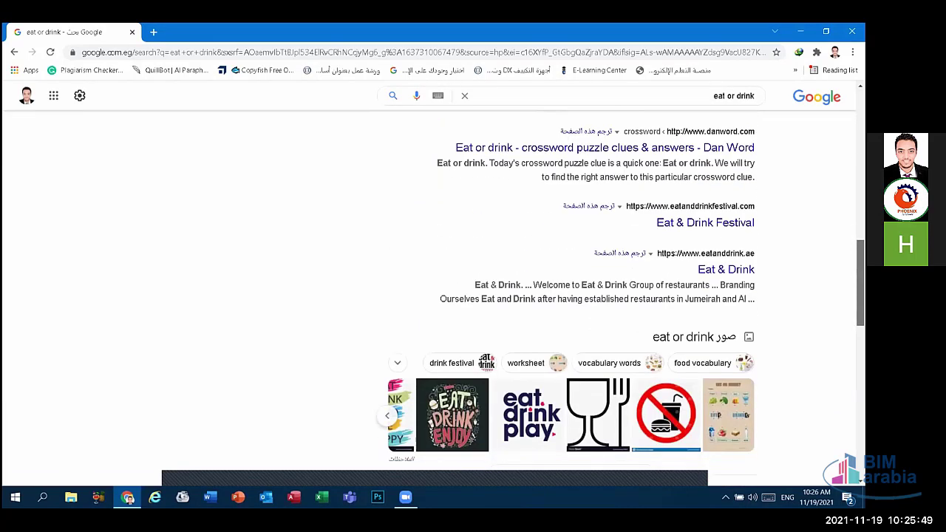
scroll(570, 296, down, 4)
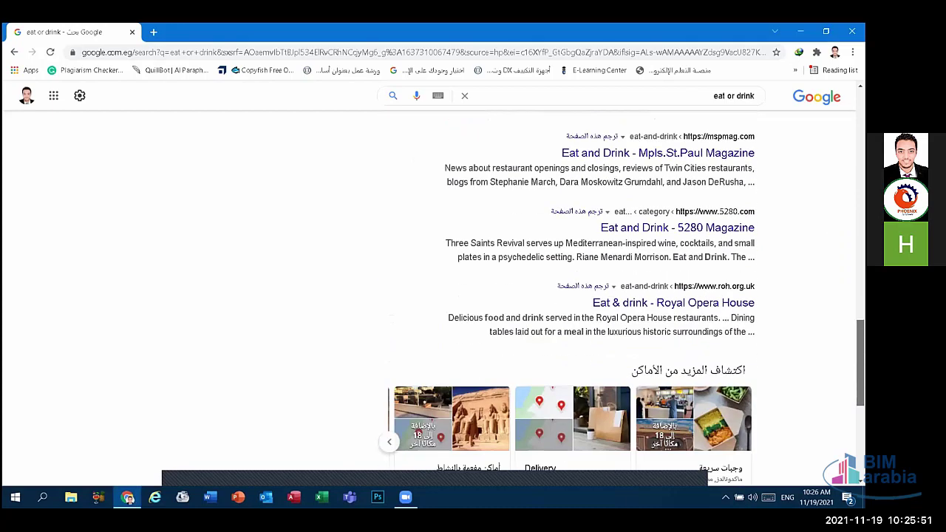
scroll(570, 295, down, 4)
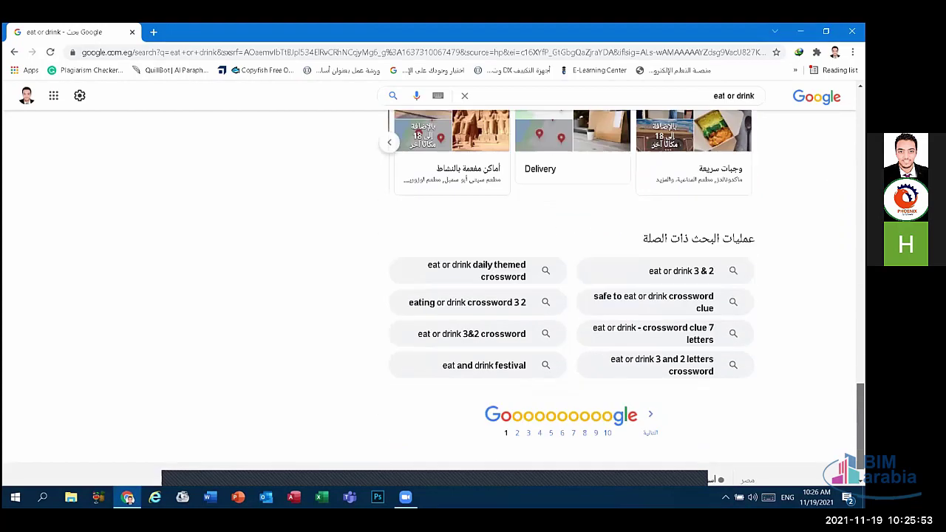
scroll(765, 164, up, 12)
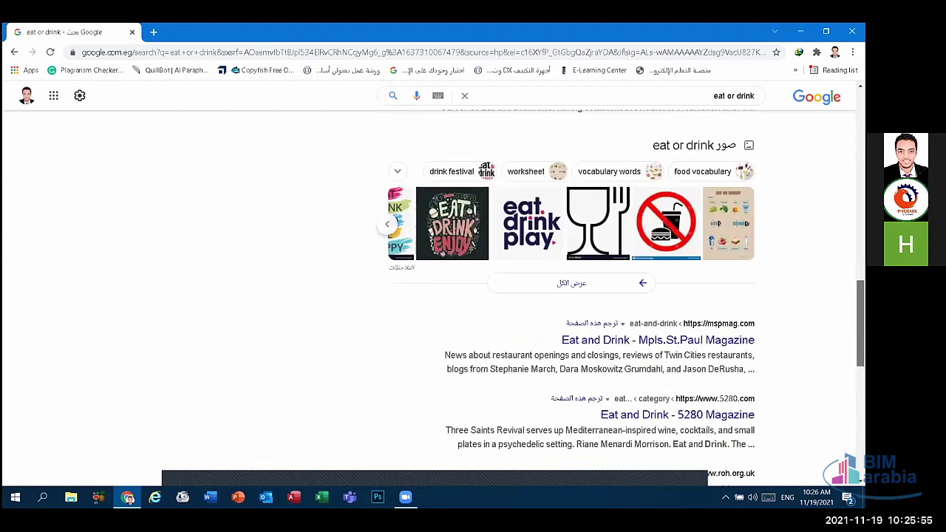
scroll(765, 164, up, 8)
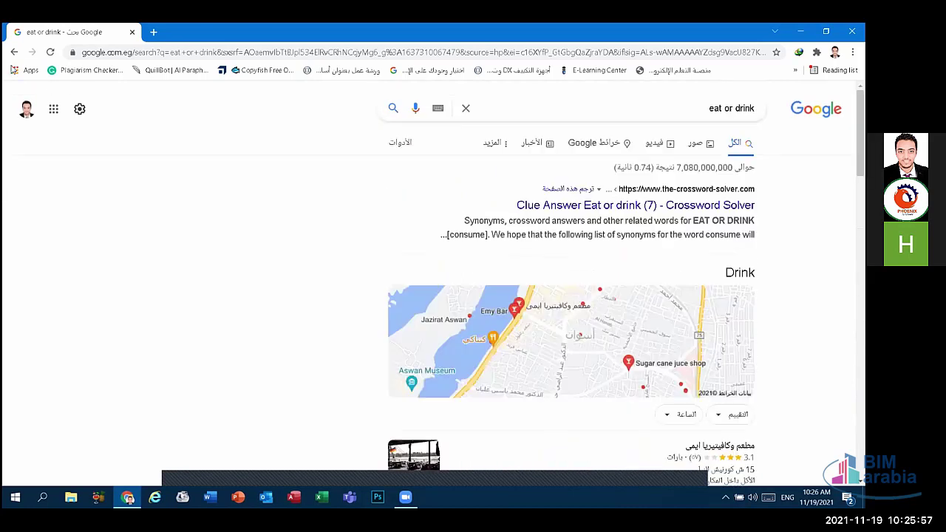
Go back to the Google home page and search for a person's name followed by "site : facebook".
click(14, 52)
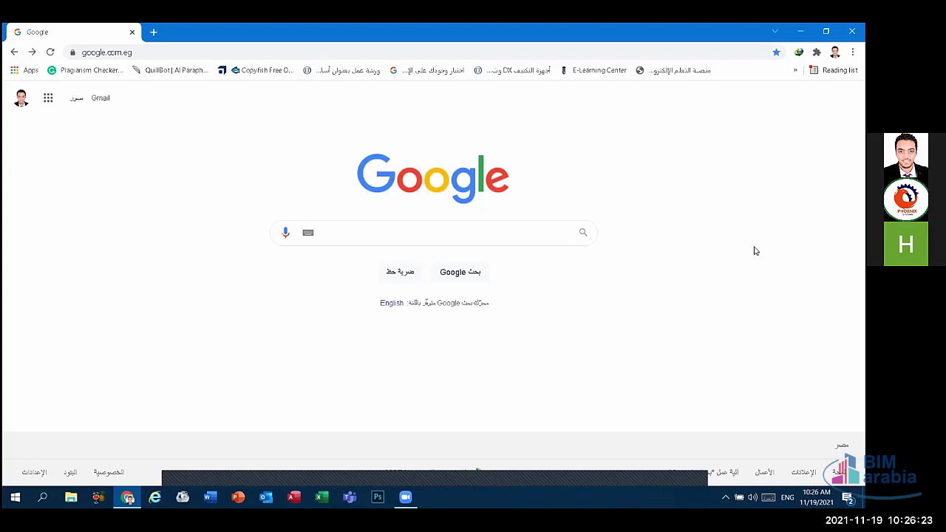
text(zedann)
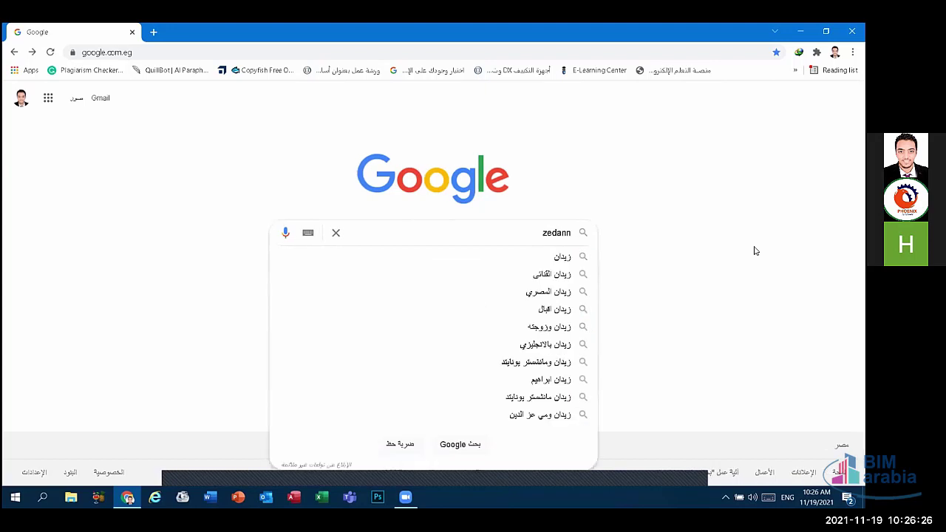
key(BackSpace)
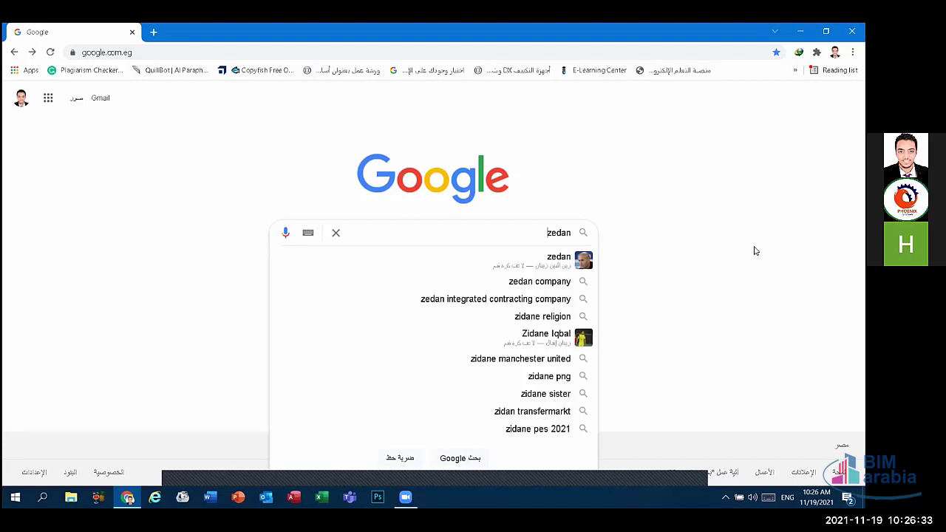
text(site )
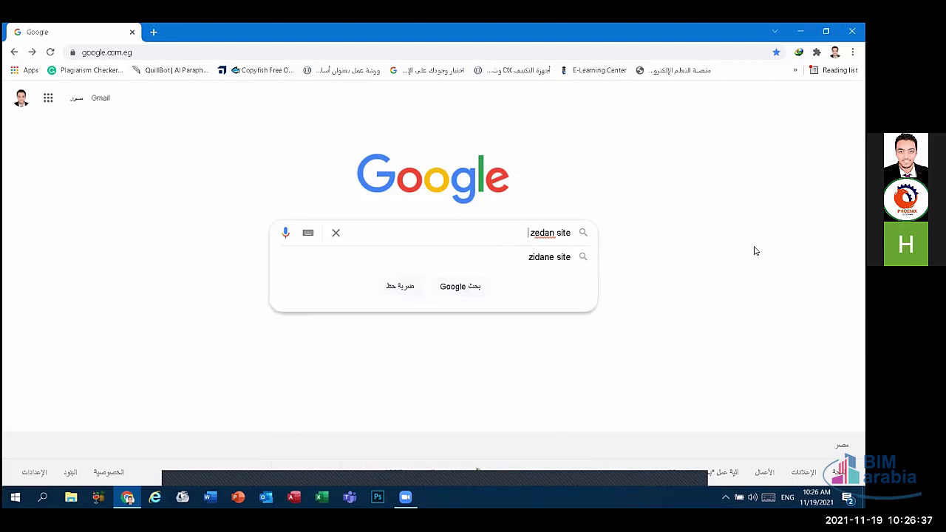
text(: f)
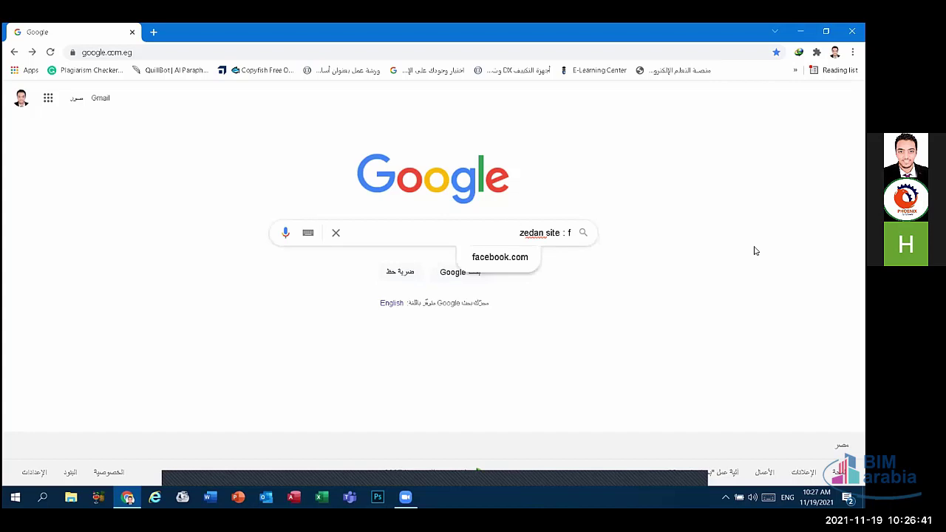
text(acebook)
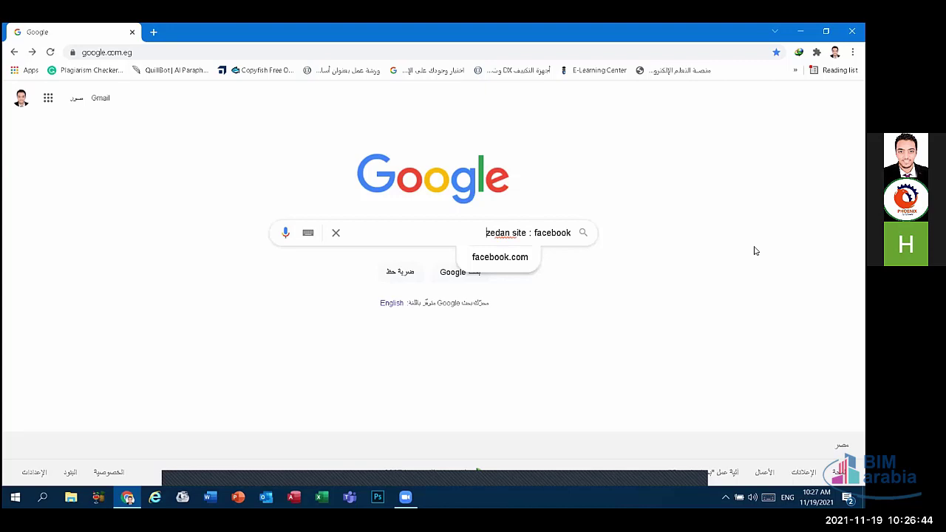
key(Return)
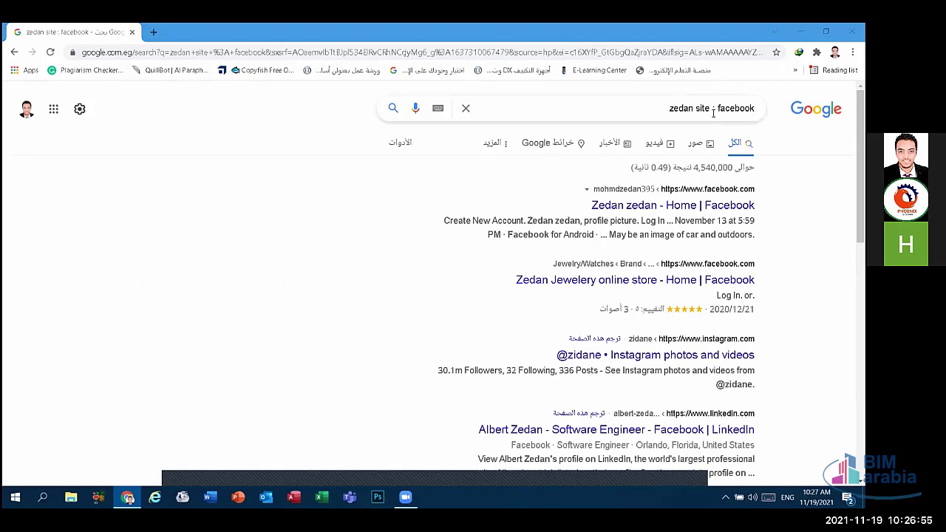
Highlight the name with "site", and the word "facebook", in the search query to point out the operator's parts.
drag(669, 108, 710, 112)
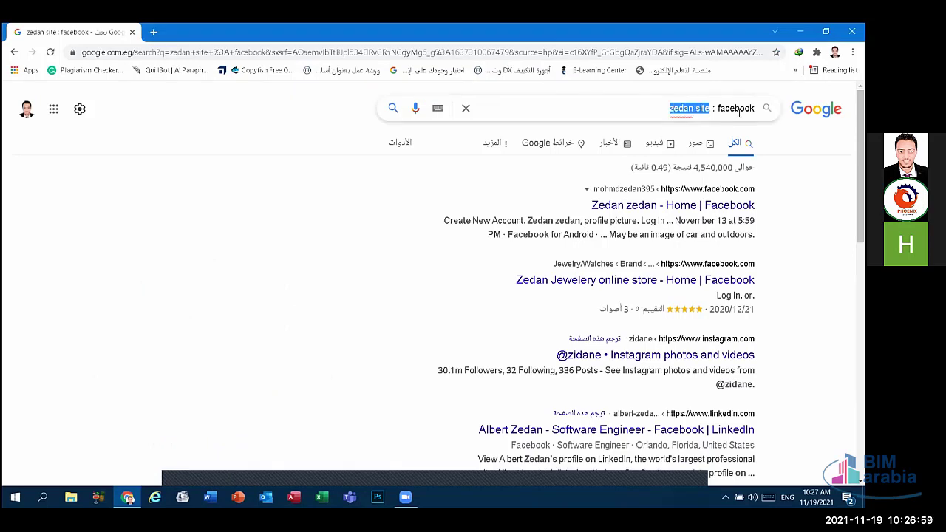
click(695, 110)
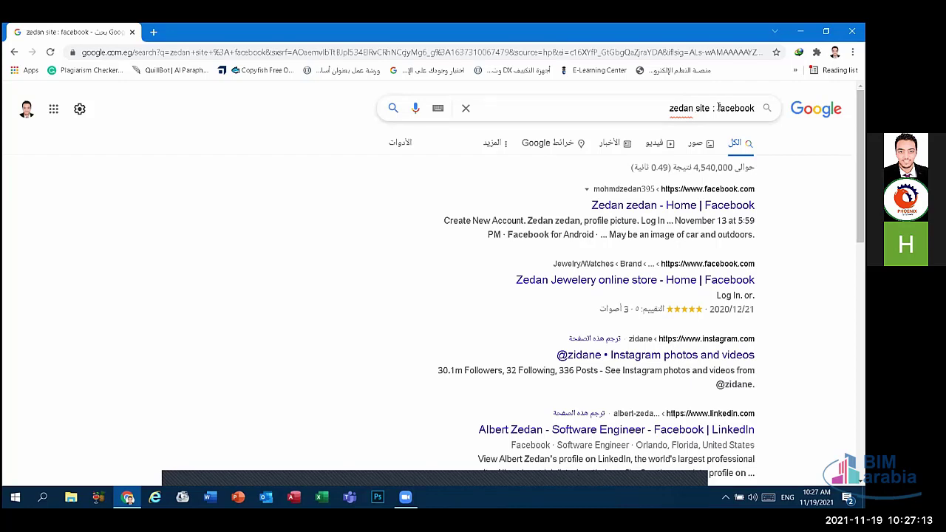
drag(718, 108, 755, 109)
click(666, 110)
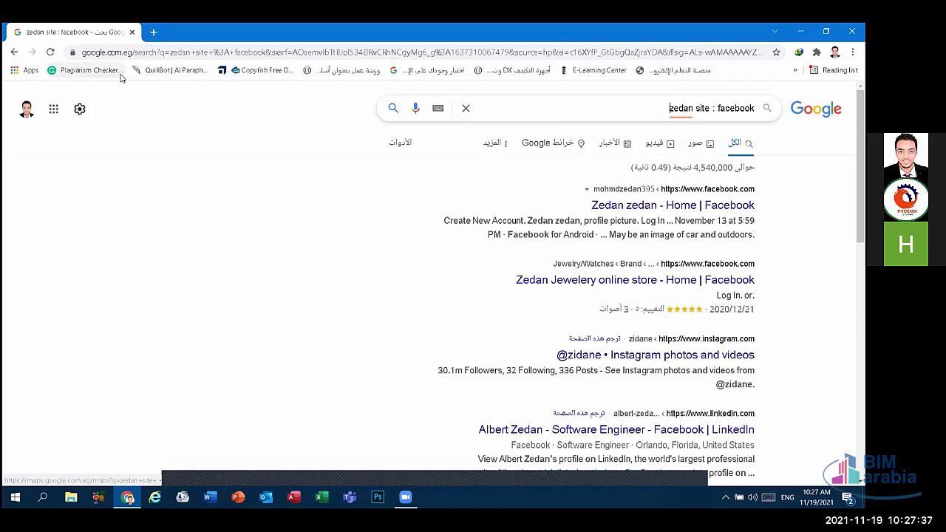
Return to the Google home page and enter the wildcard query "how to * install".
click(15, 52)
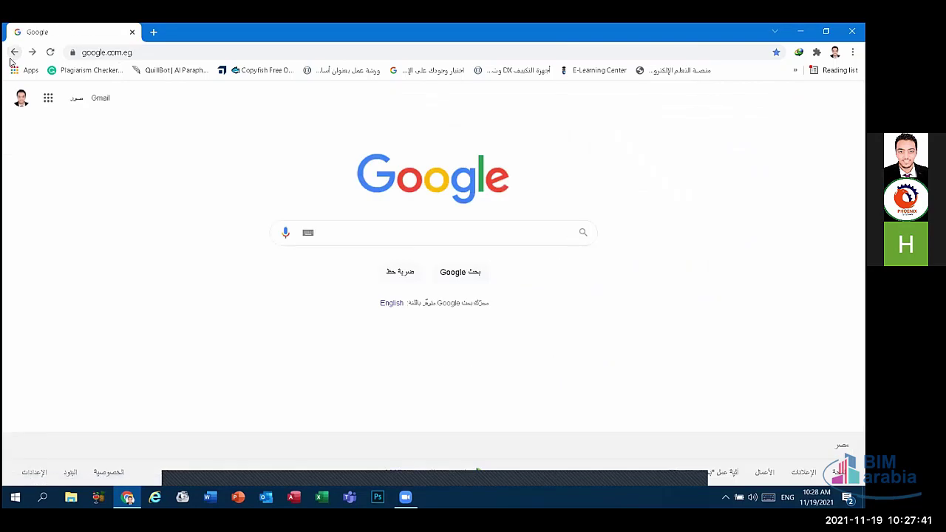
text(h)
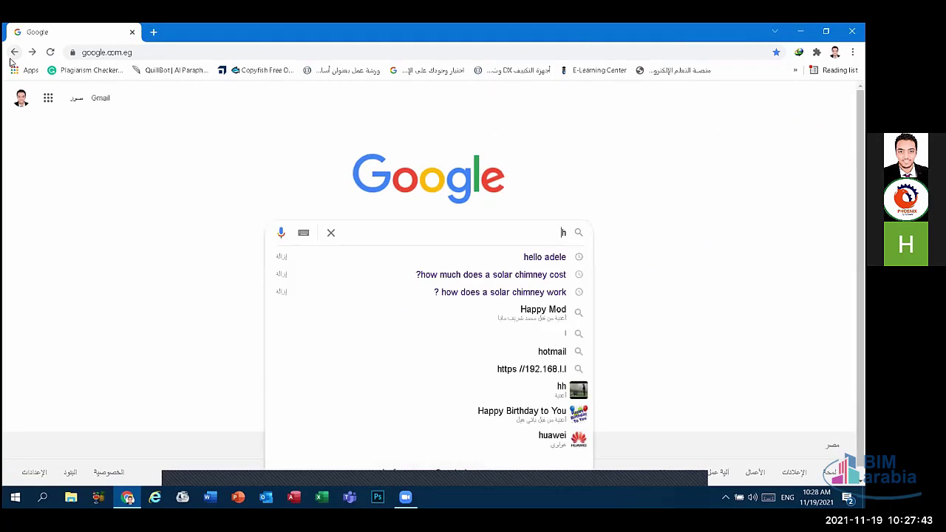
text(ow to)
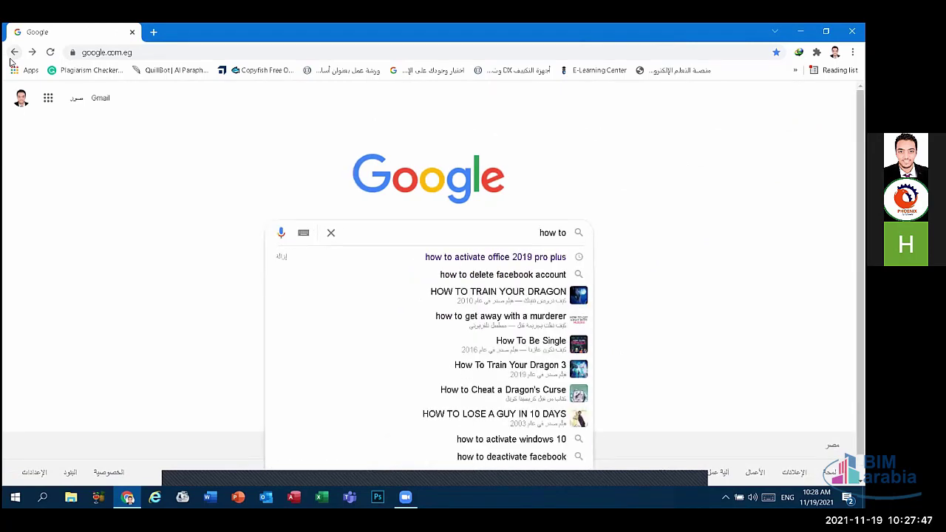
text( ?)
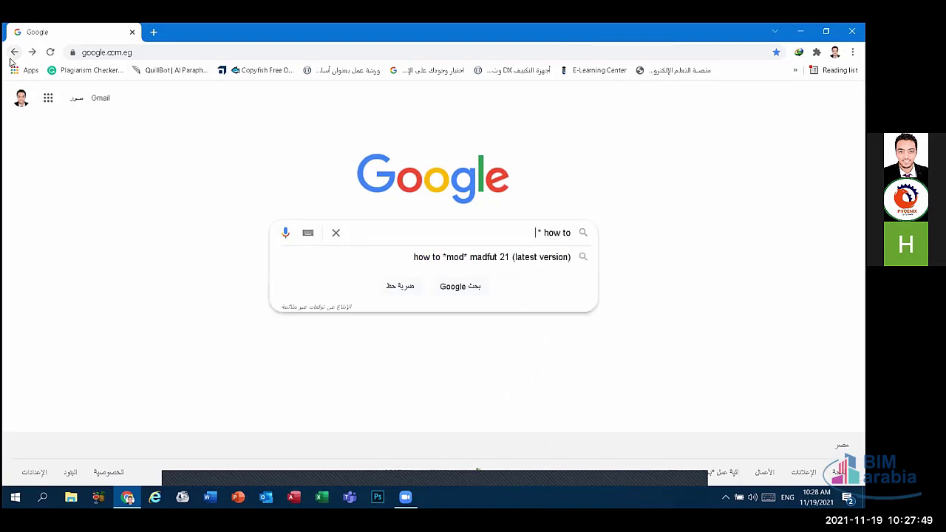
text( ins)
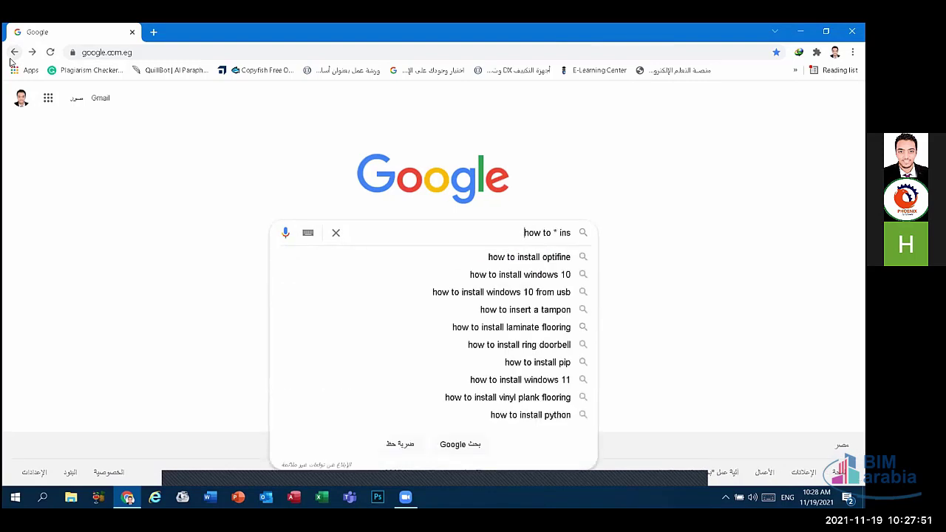
text(tall)
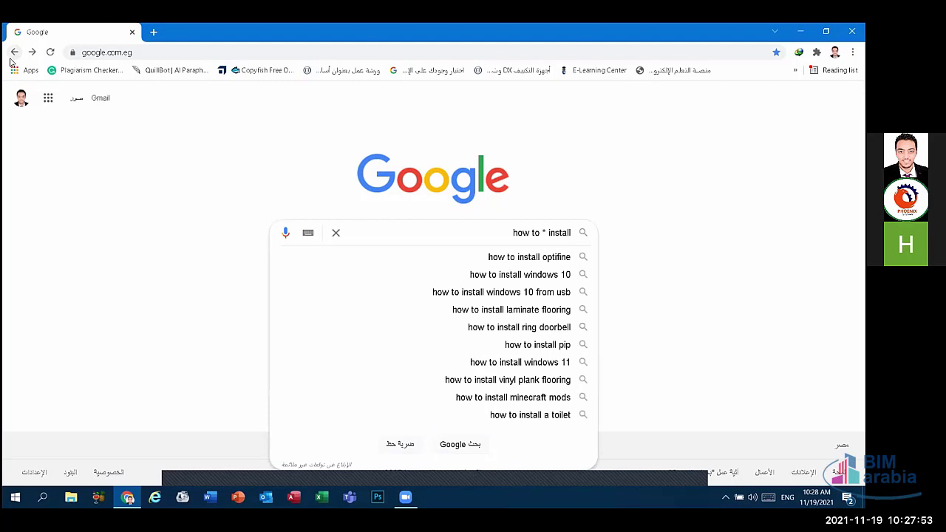
Replace "install" with "windows" to search for "how to * windows", and highlight the asterisk in the query.
key(BackSpace)
key(BackSpace)
key(BackSpace)
key(BackSpace)
key(BackSpace)
key(BackSpace)
key(BackSpace)
key(BackSpace)
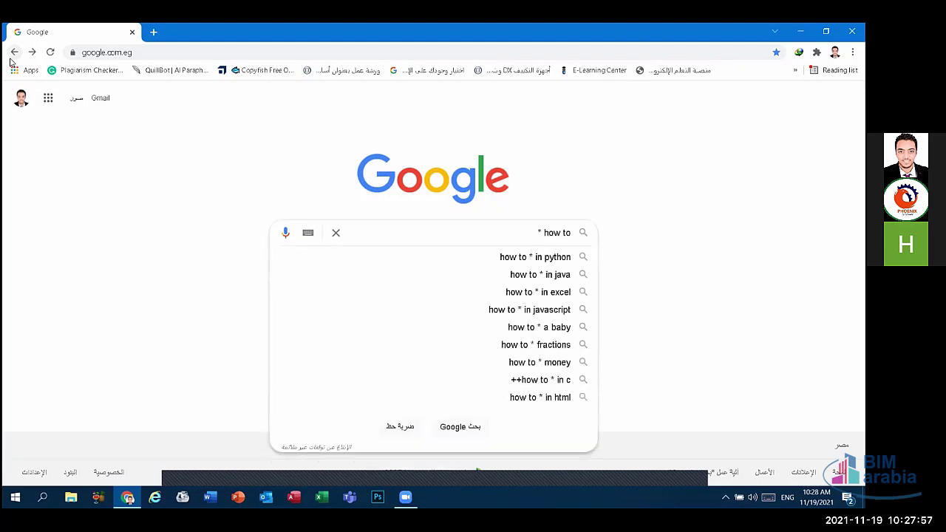
text(windows)
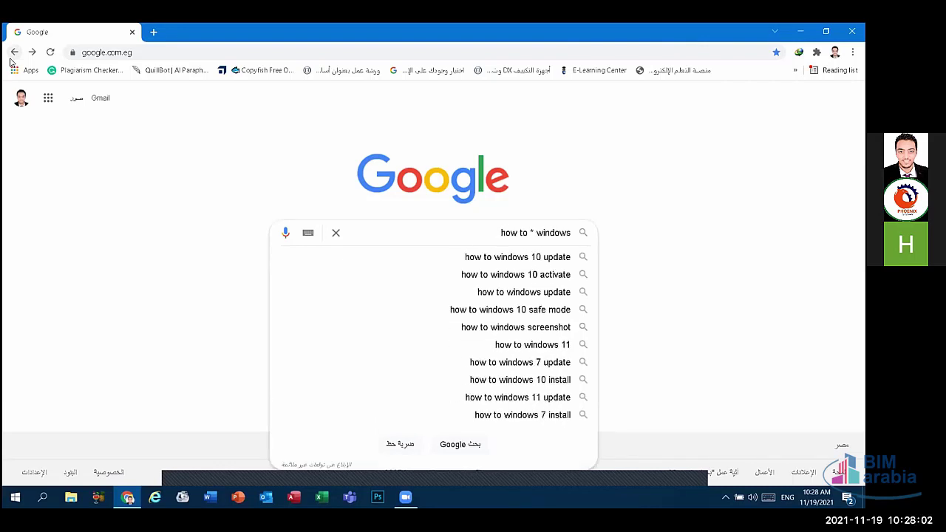
key(Return)
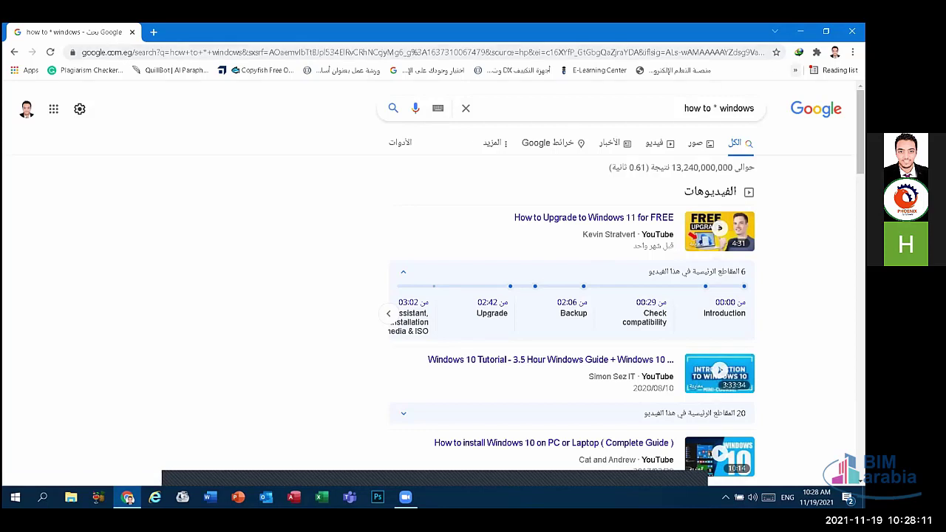
double_click(714, 107)
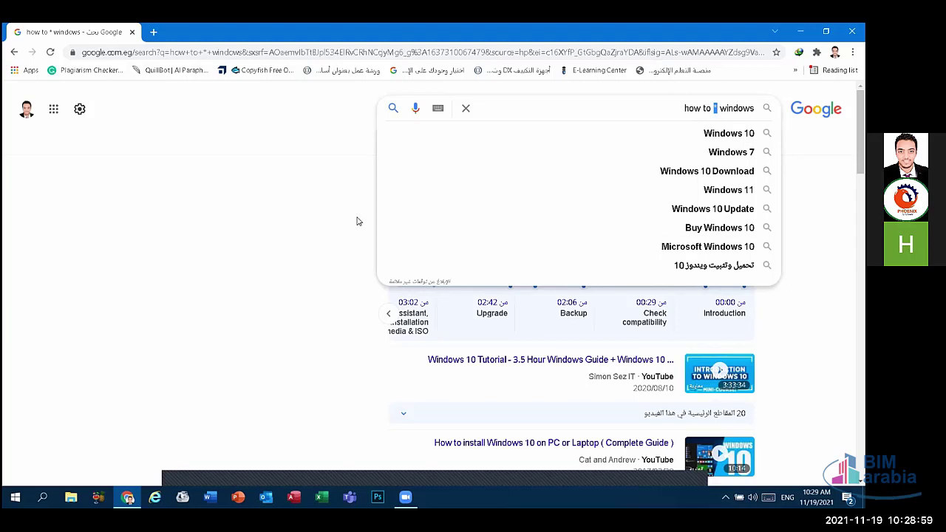
click(586, 114)
Go back to the Google home page and search for "time + usa".
click(15, 53)
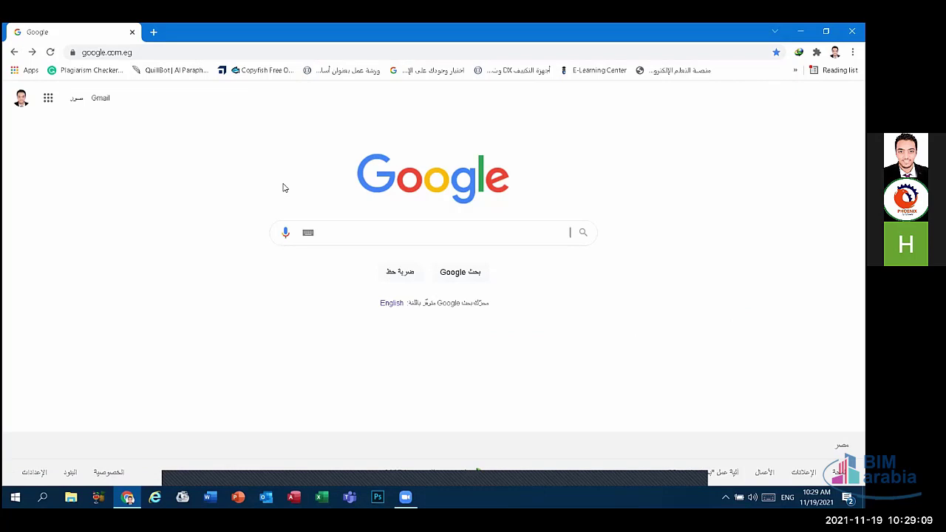
text(time)
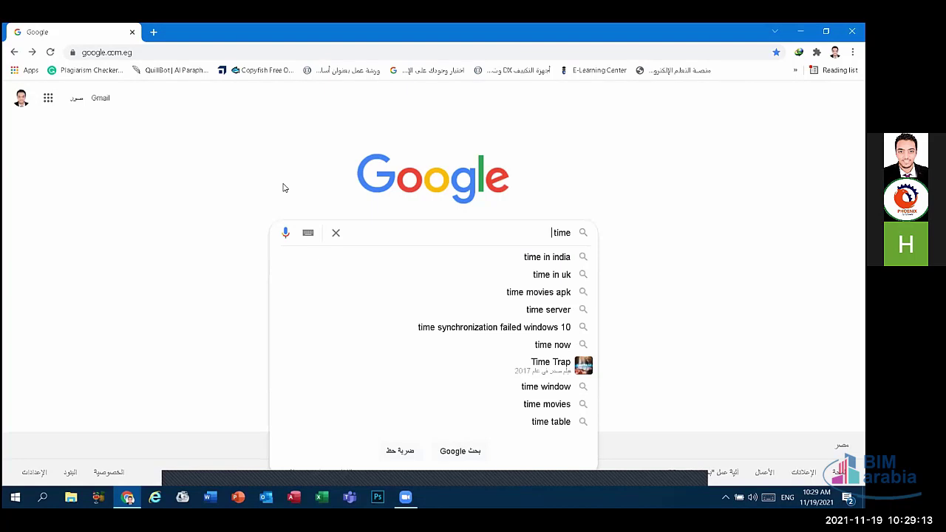
text( + )
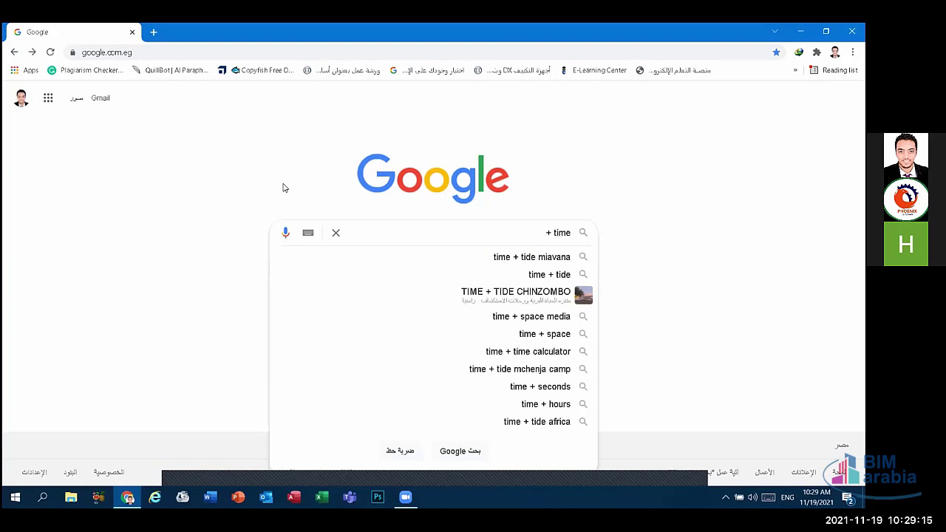
text(usa)
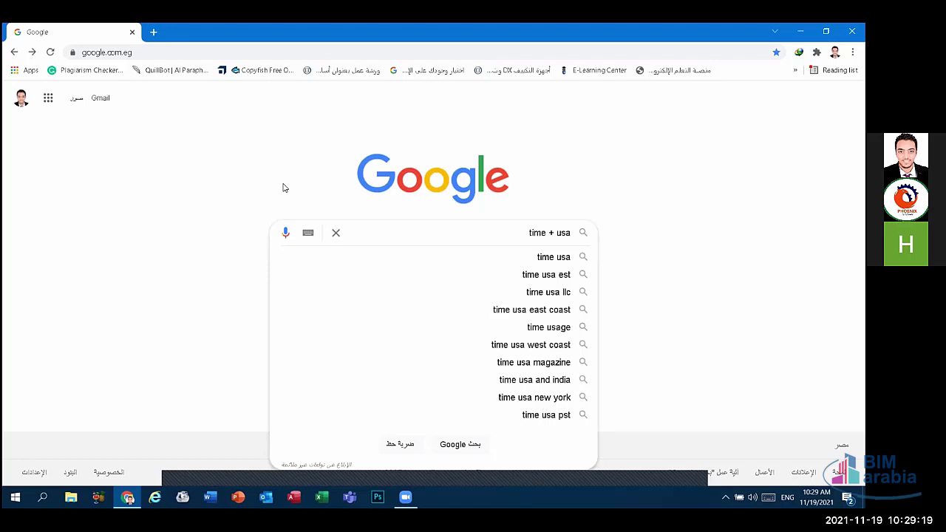
key(Return)
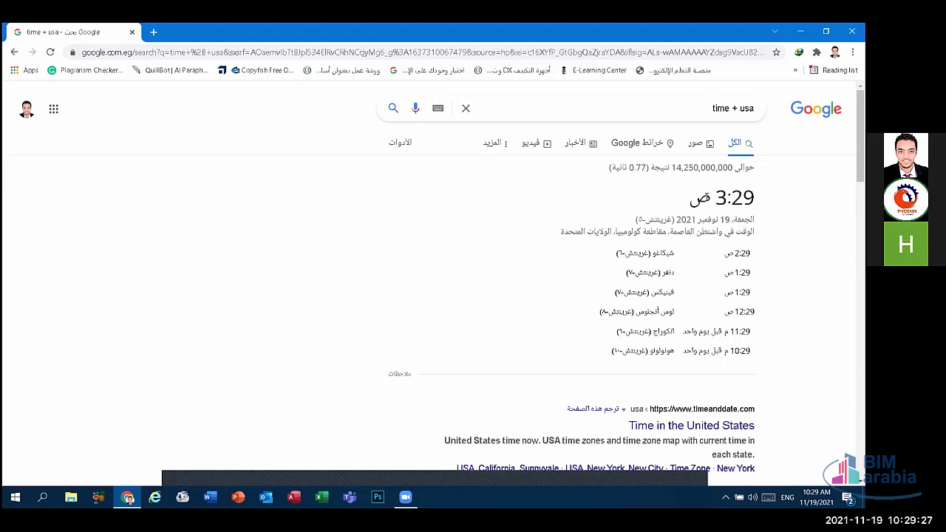
Return to the Google home page and begin another query with "time +".
click(16, 52)
text(time)
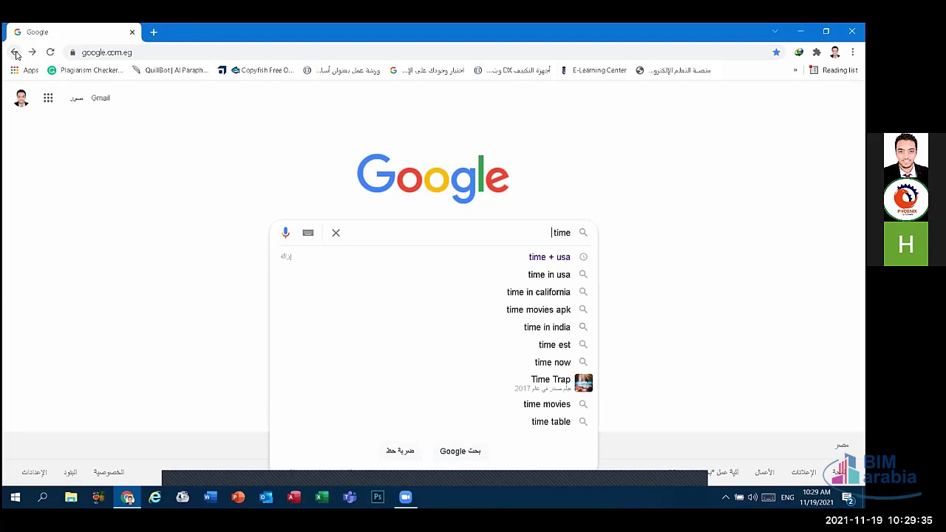
text( +)
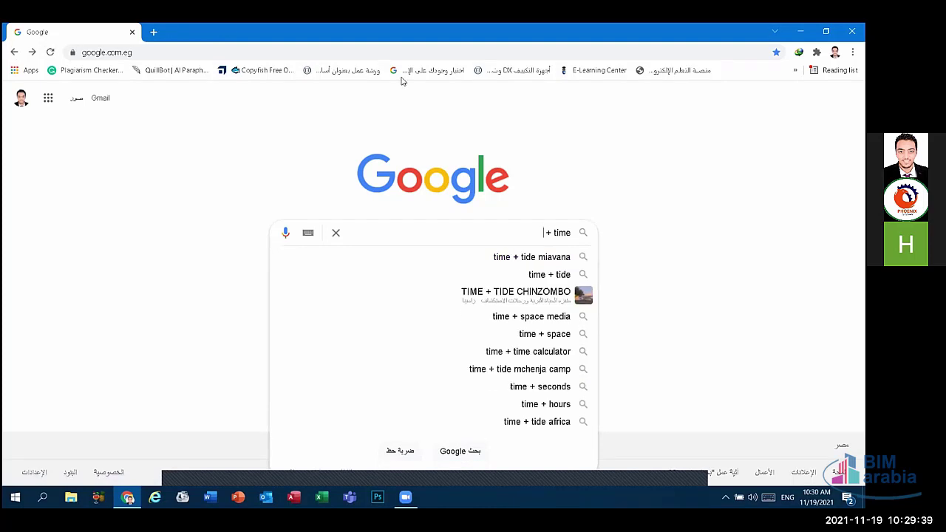
Complete the query as "time + aswan" and run the Google search.
text( aswann)
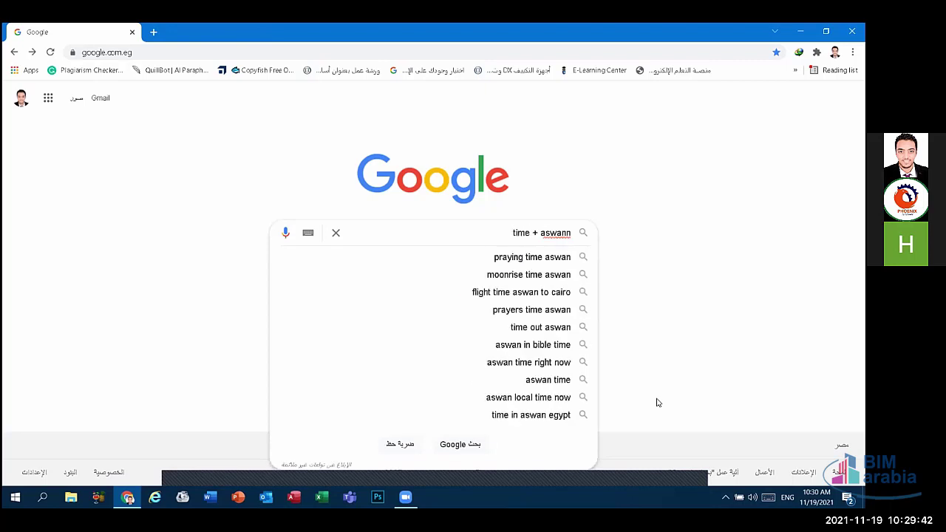
key(BackSpace)
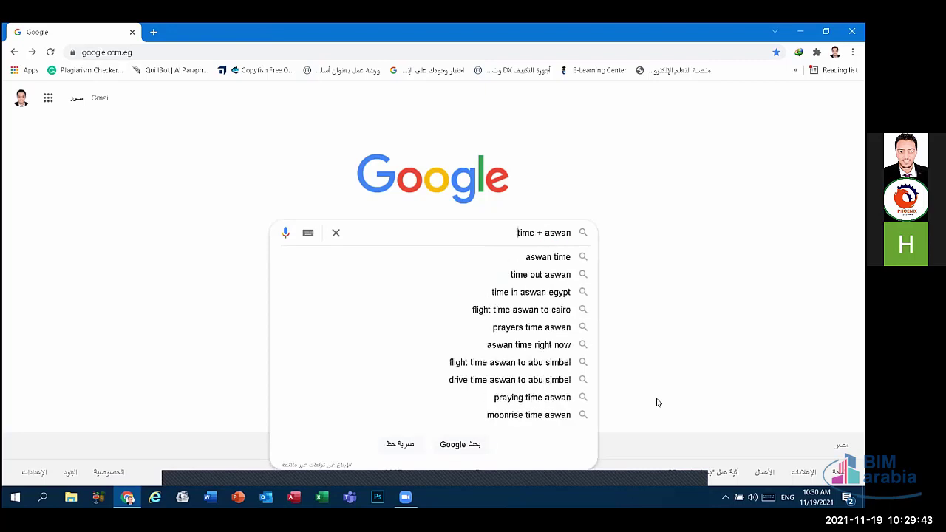
key(Return)
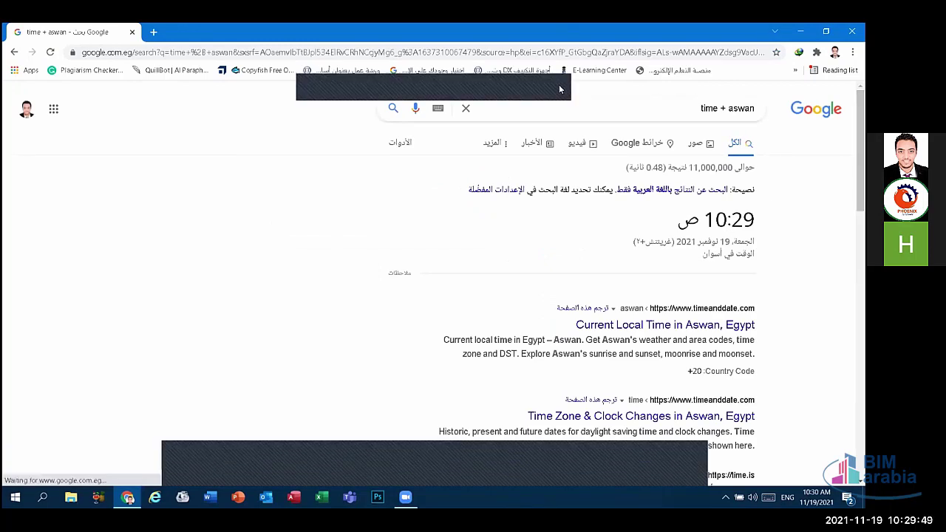
Return to the Google homepage and search for "time + saudi arabia".
click(11, 52)
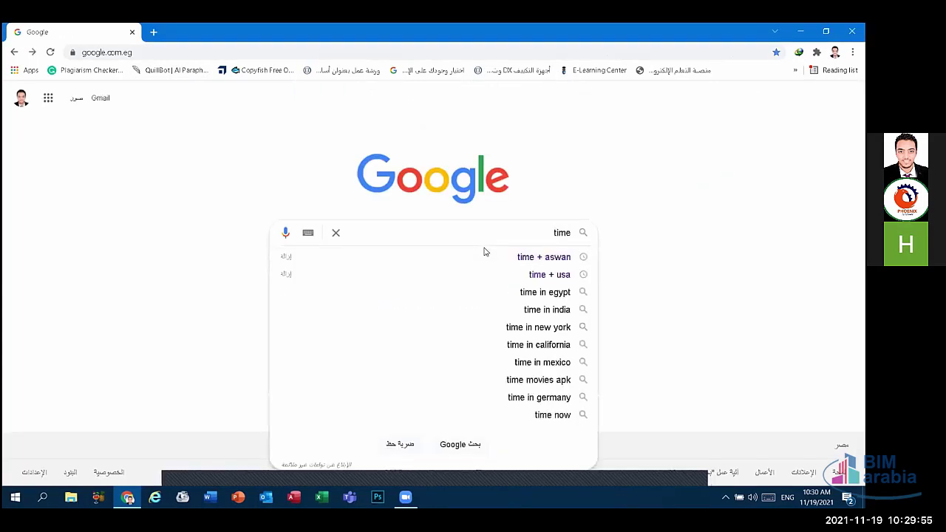
text(+)
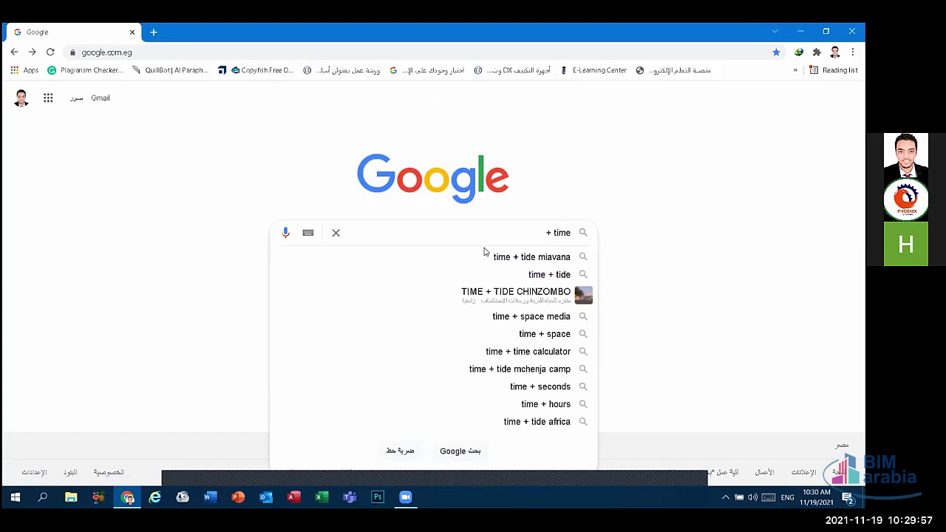
text( e)
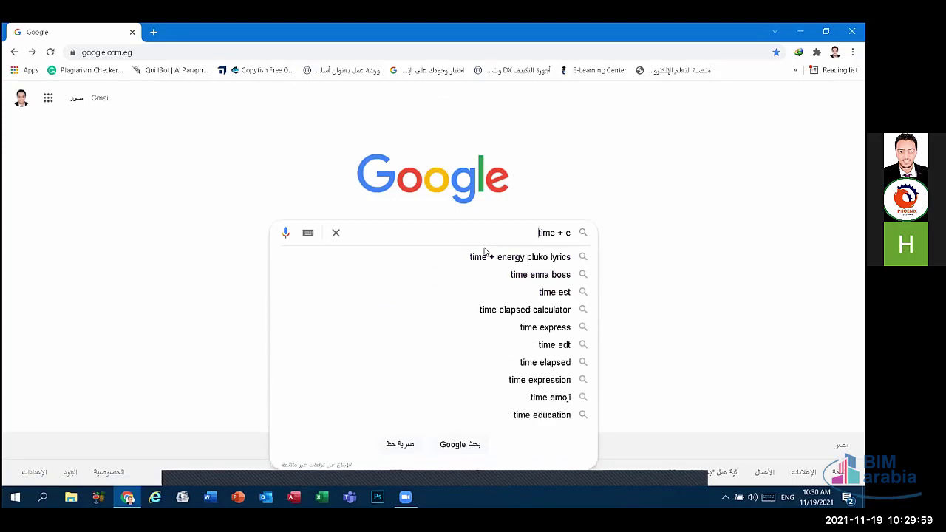
key(BackSpace)
text(s)
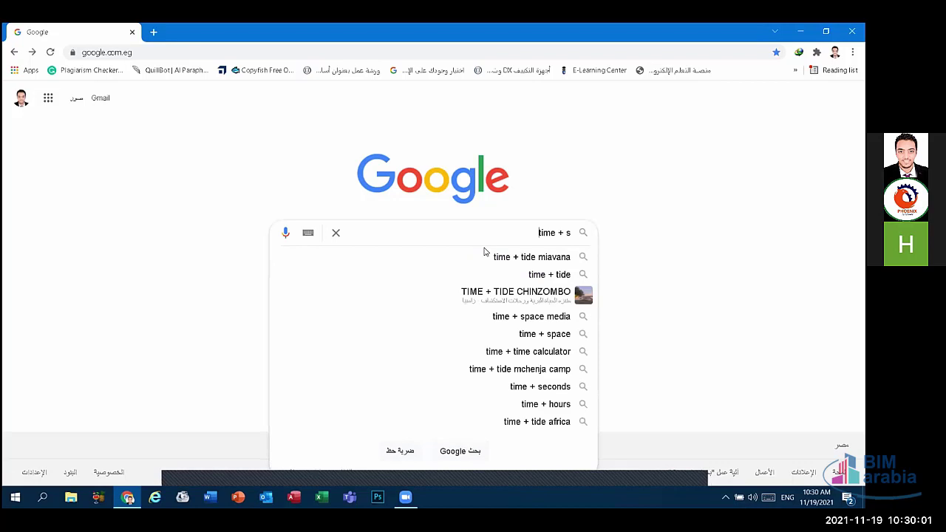
text(audi)
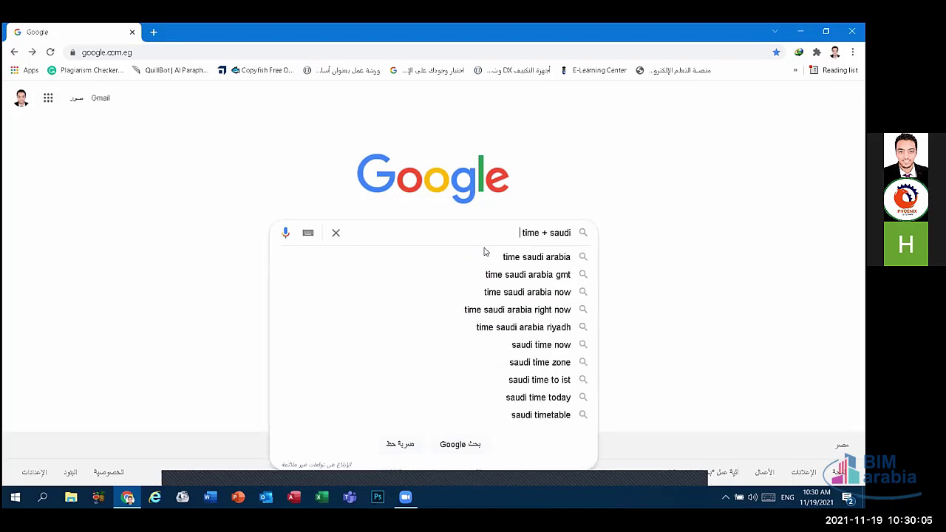
text( a)
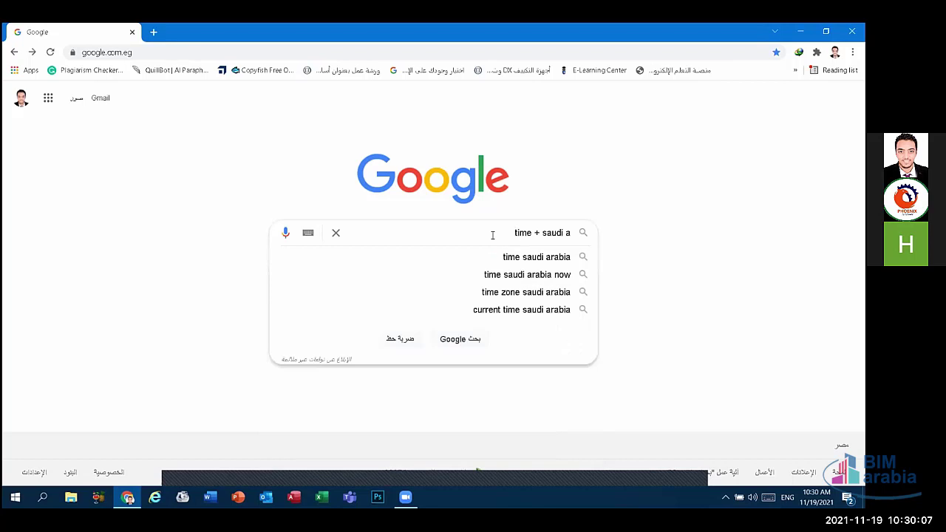
text(rabia)
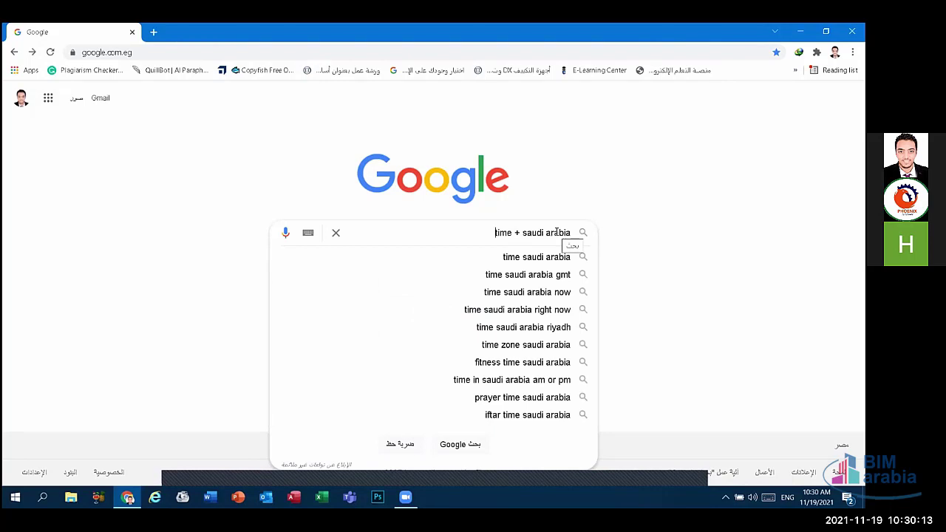
key(Return)
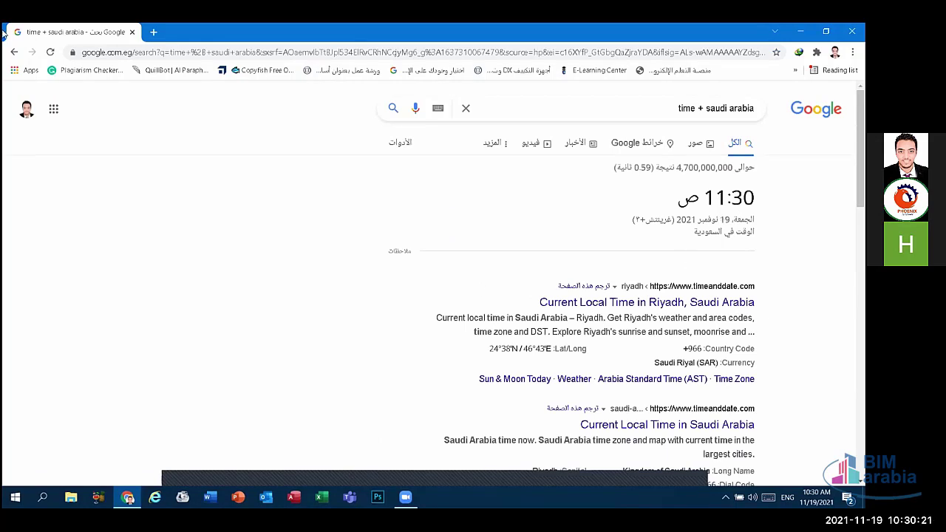
click(14, 54)
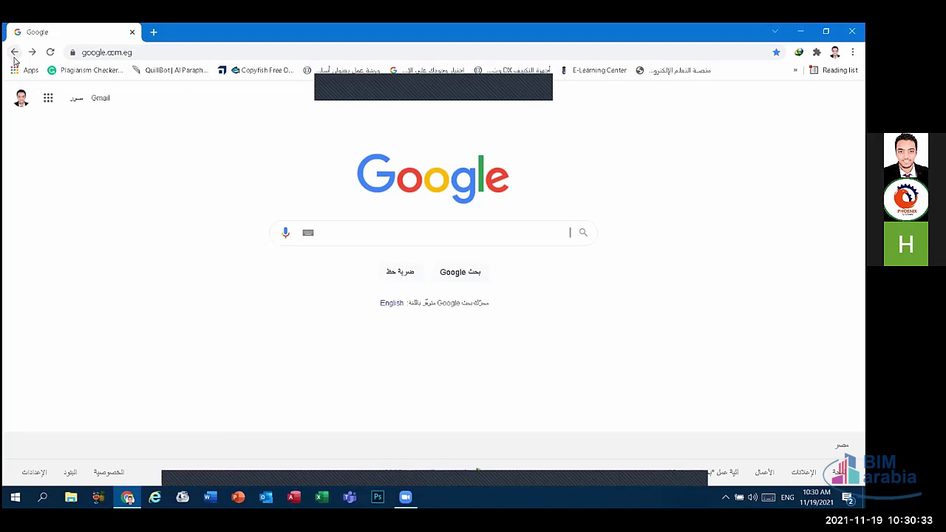
text(i)
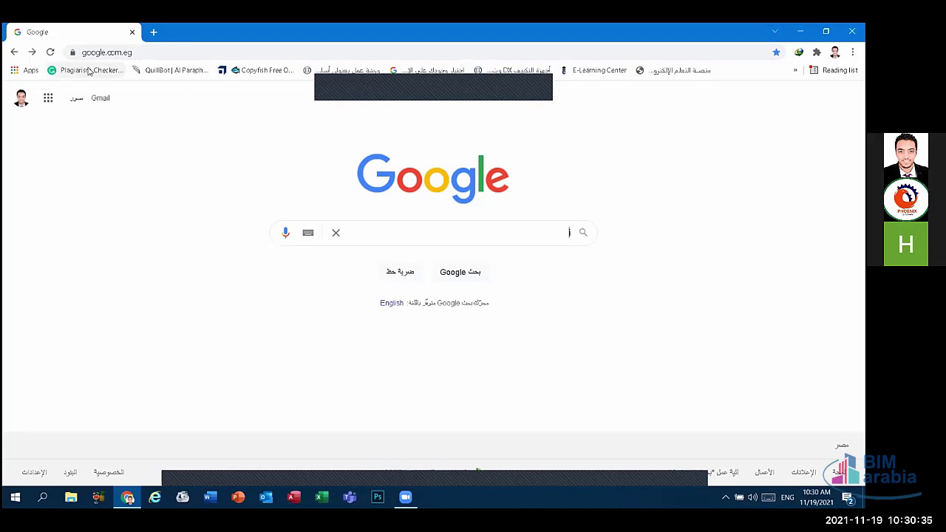
text(nfo)
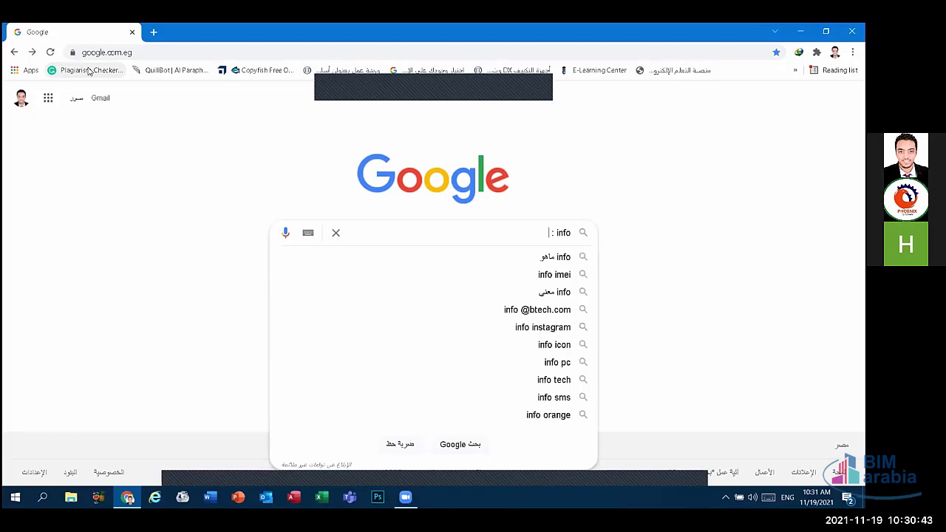
text(: www.)
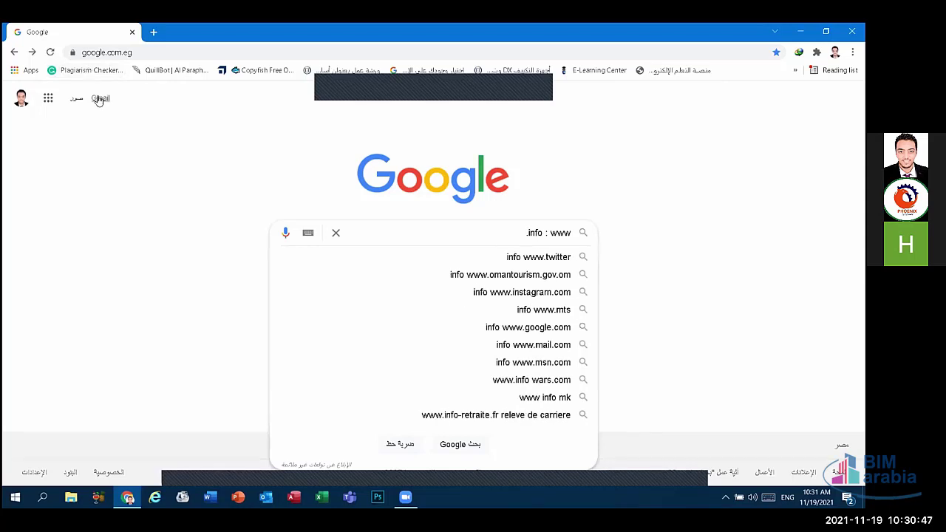
click(523, 257)
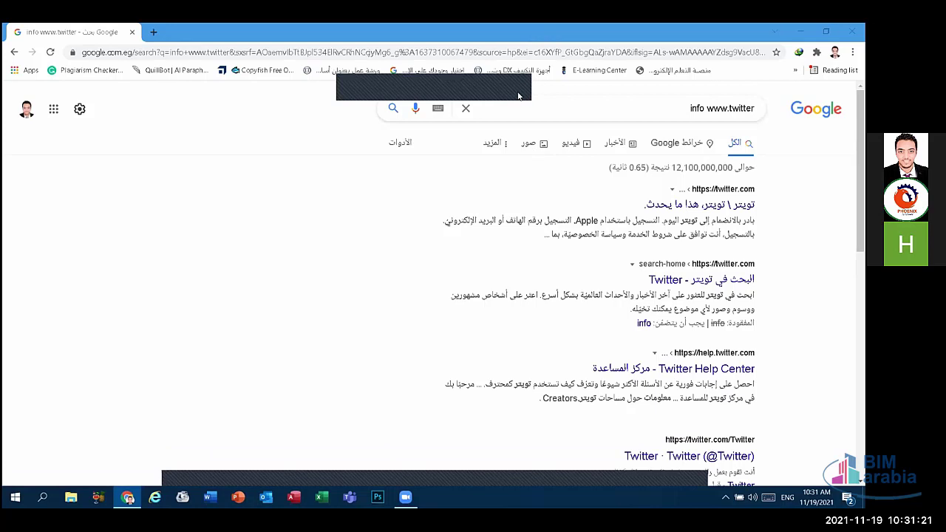
click(681, 110)
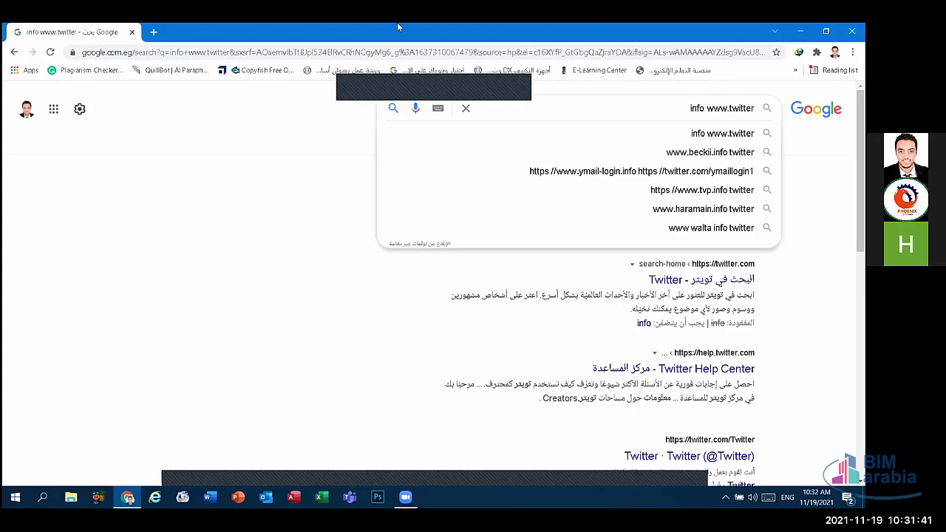
click(519, 88)
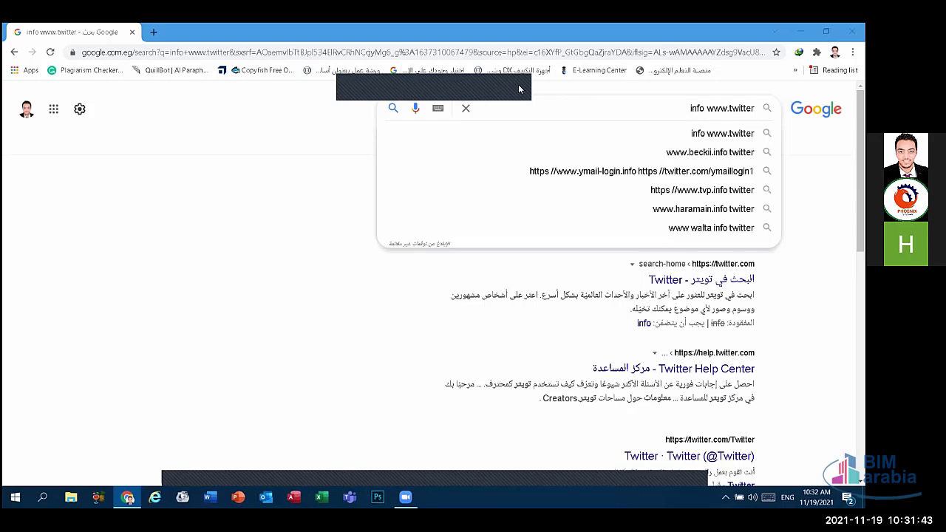
Return to the Google homepage, search for "mechanical engineering.pdf" and look through the results.
click(14, 54)
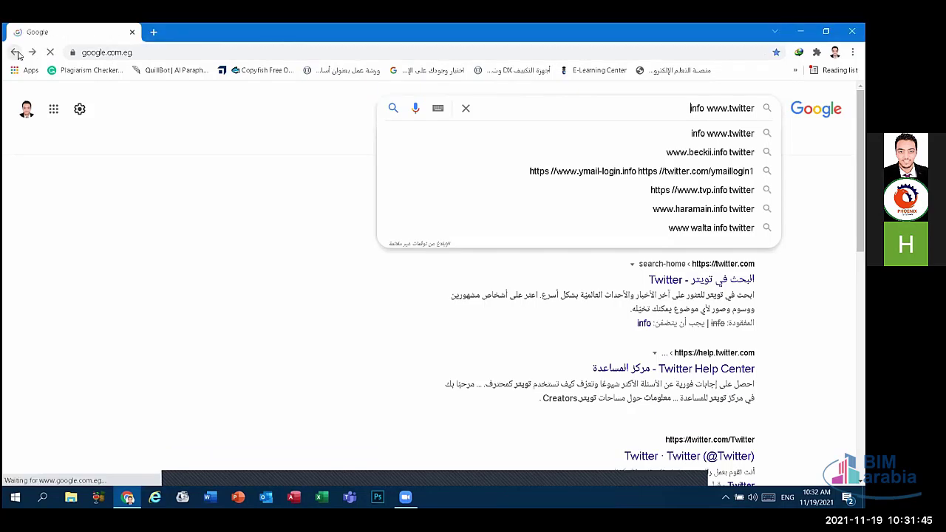
text(mec)
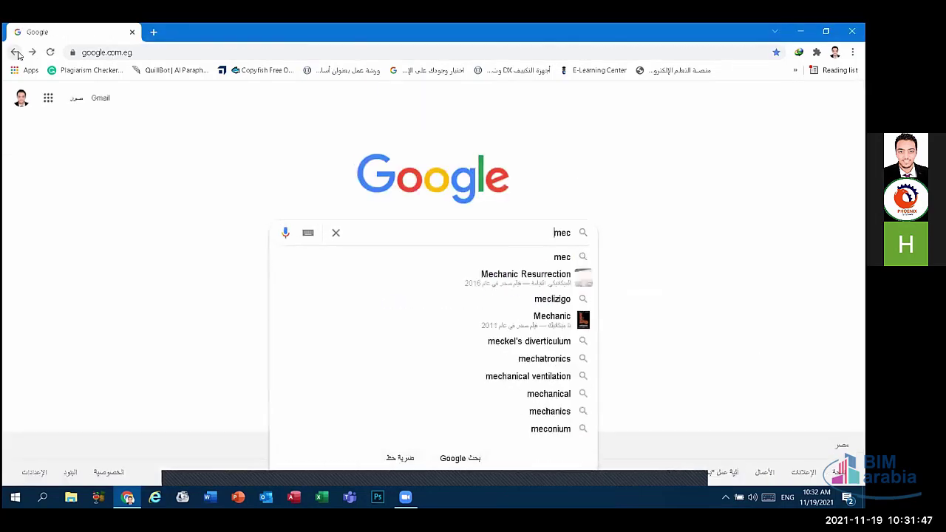
text(hanica)
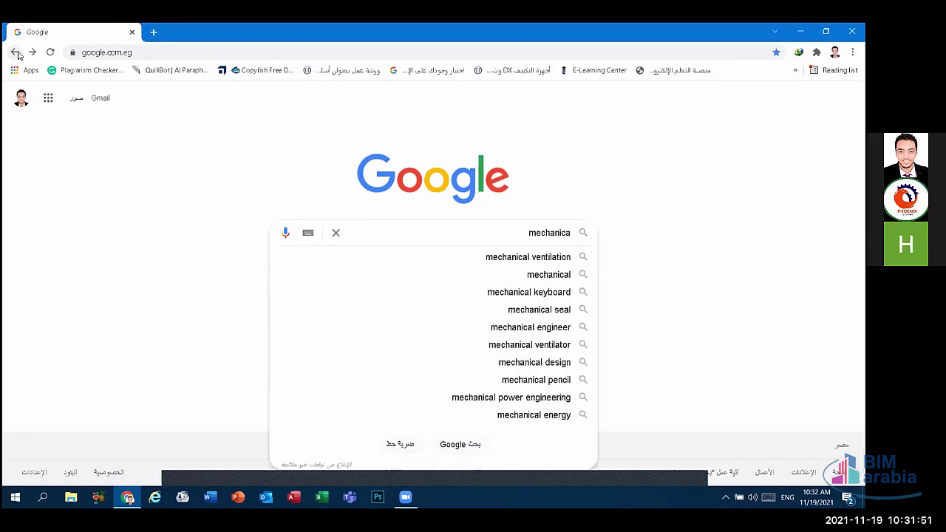
text(l w)
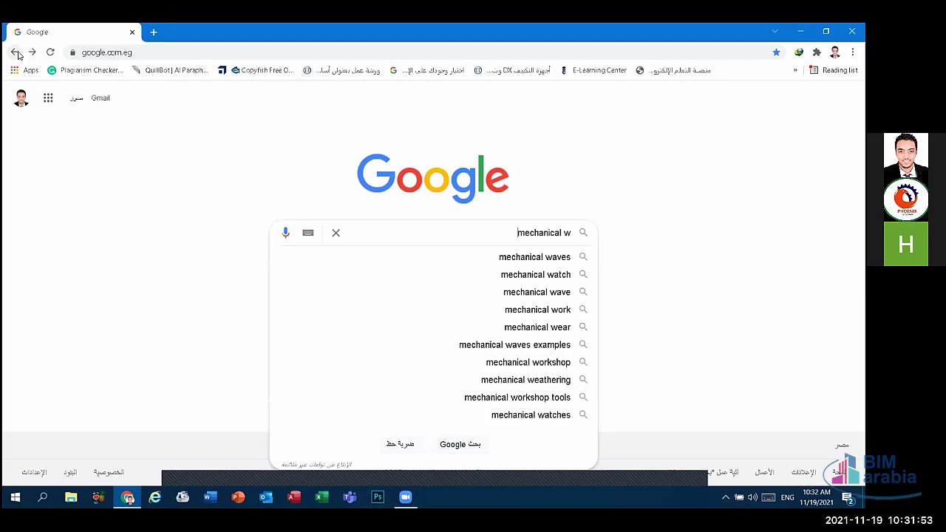
key(BackSpace)
text(e)
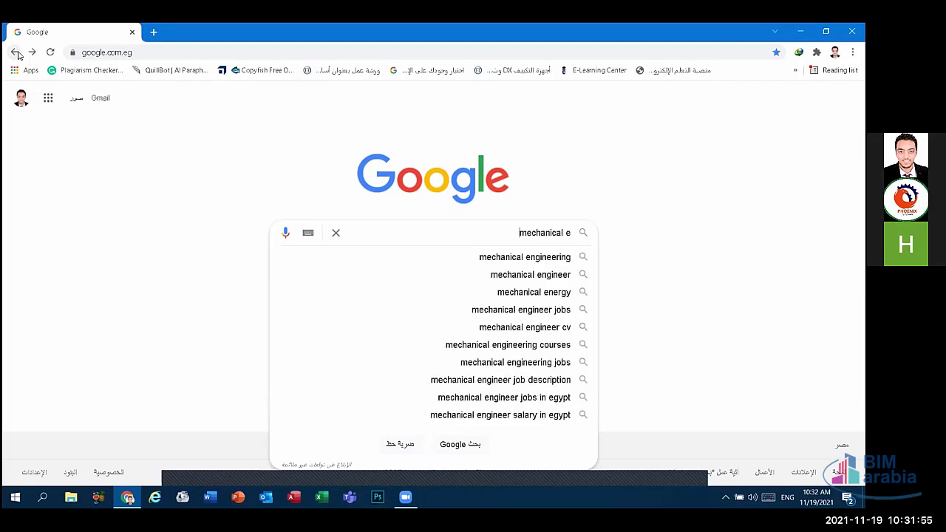
text(ngineer)
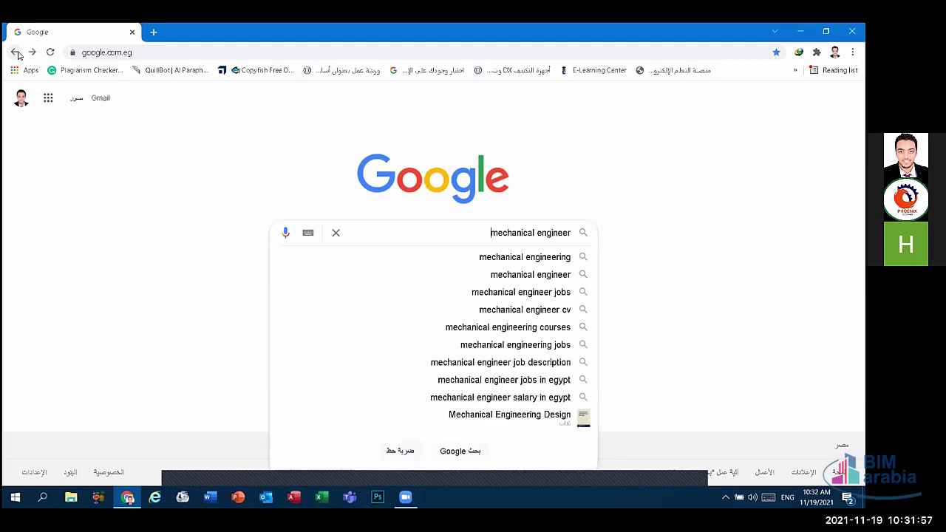
text(ing)
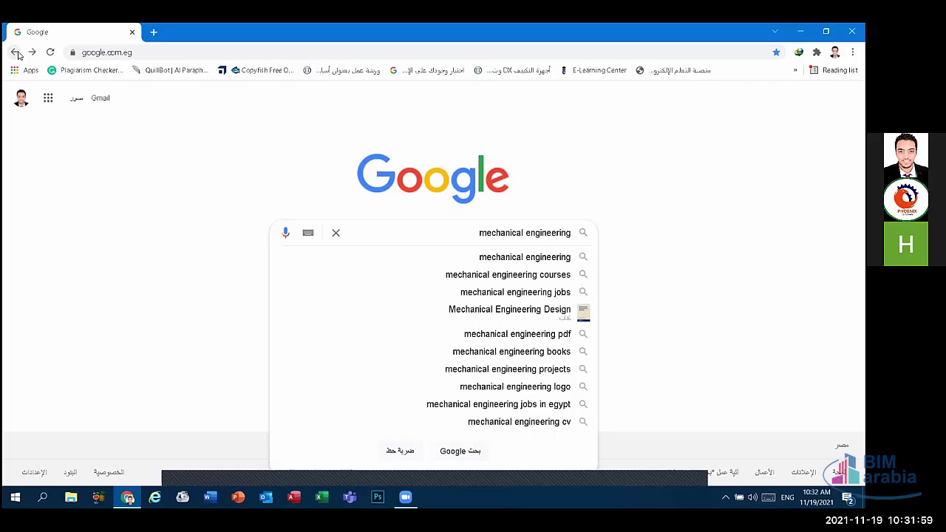
text(.pdf)
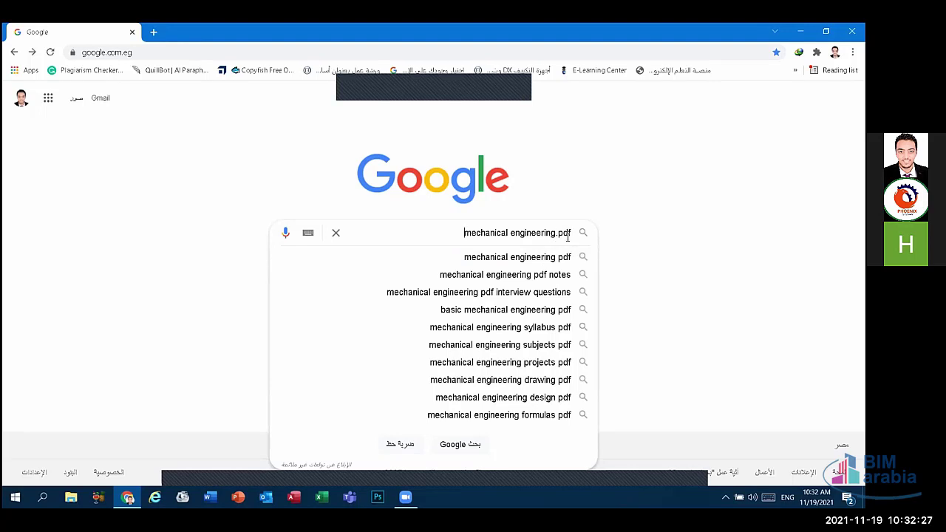
key(Return)
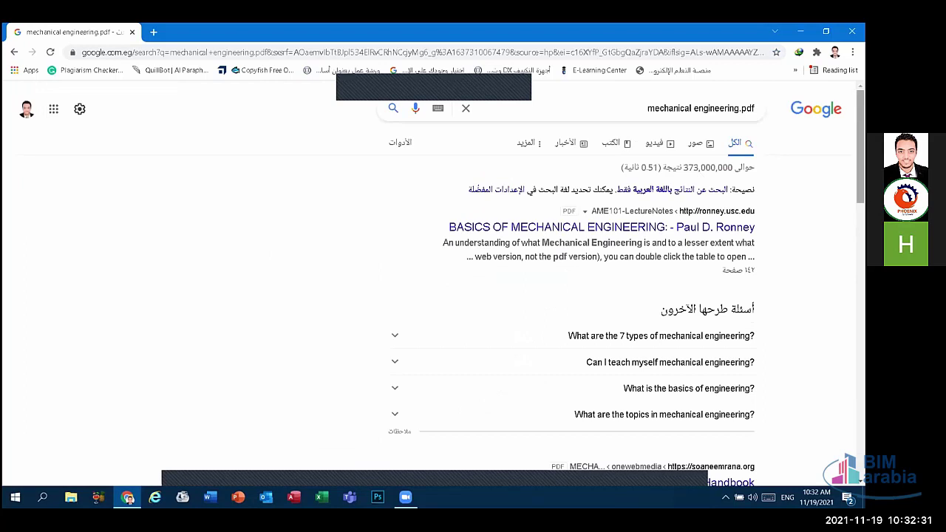
scroll(701, 325, down, 5)
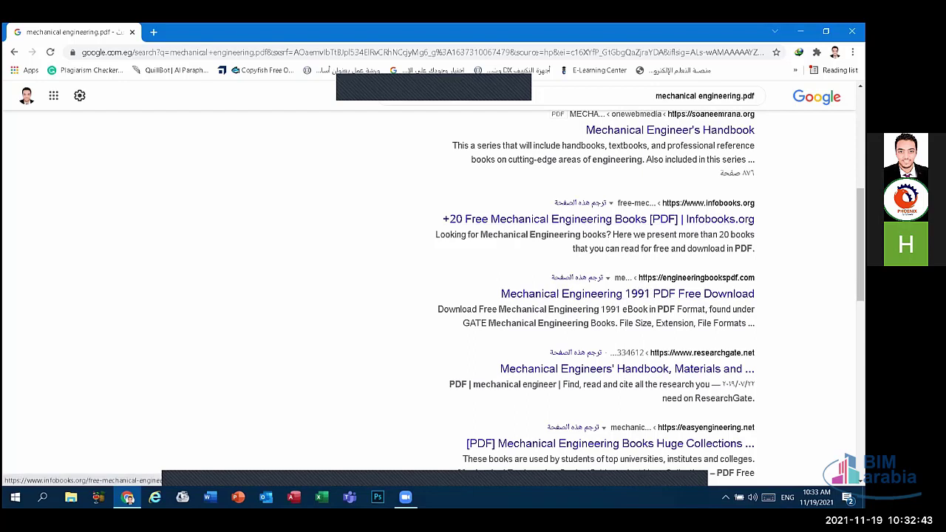
scroll(473, 296, down, 3)
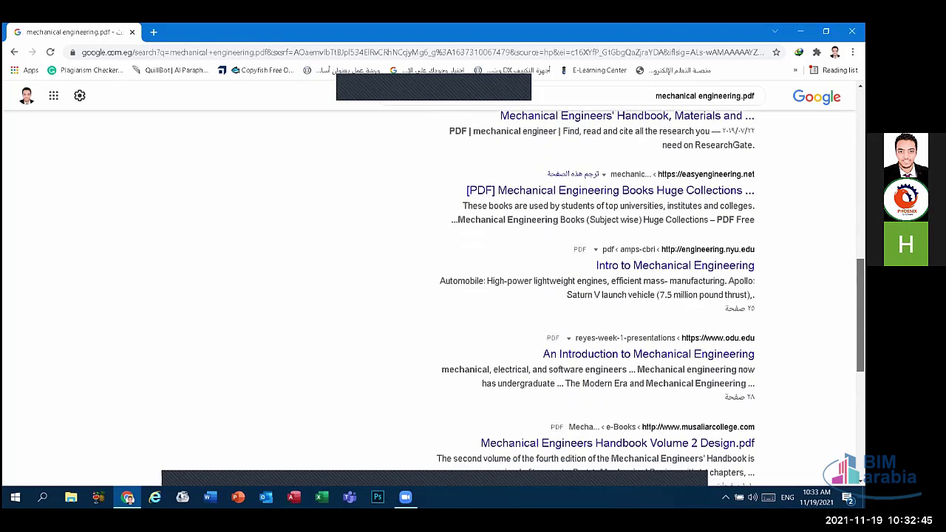
scroll(473, 295, up, 6)
scroll(529, 87, up, 2)
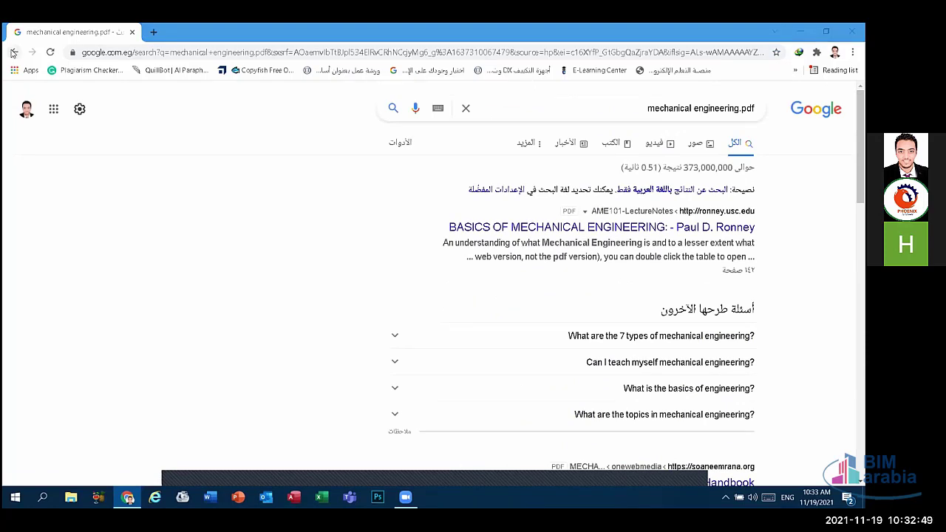
Return to the Google homepage and search for "mechanical engineering".
click(13, 53)
text(m)
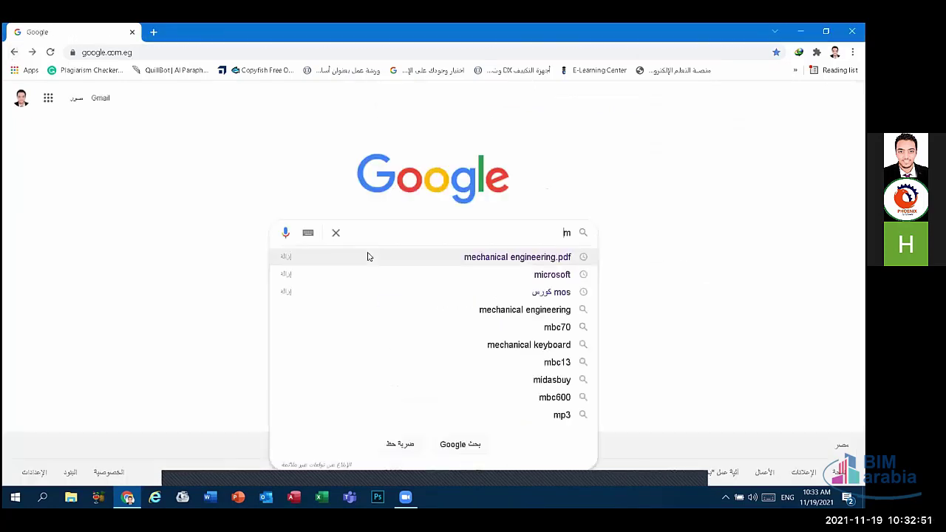
text(echa)
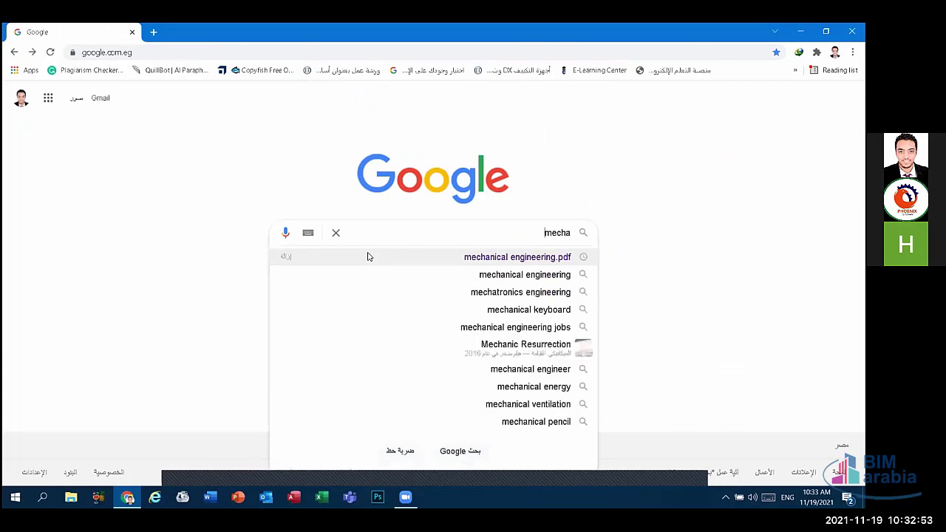
text(nical  )
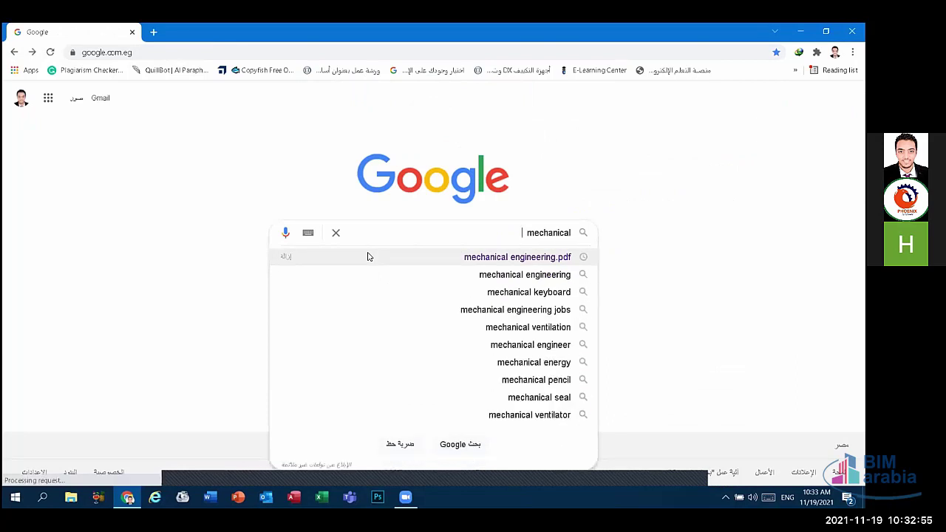
text(eng)
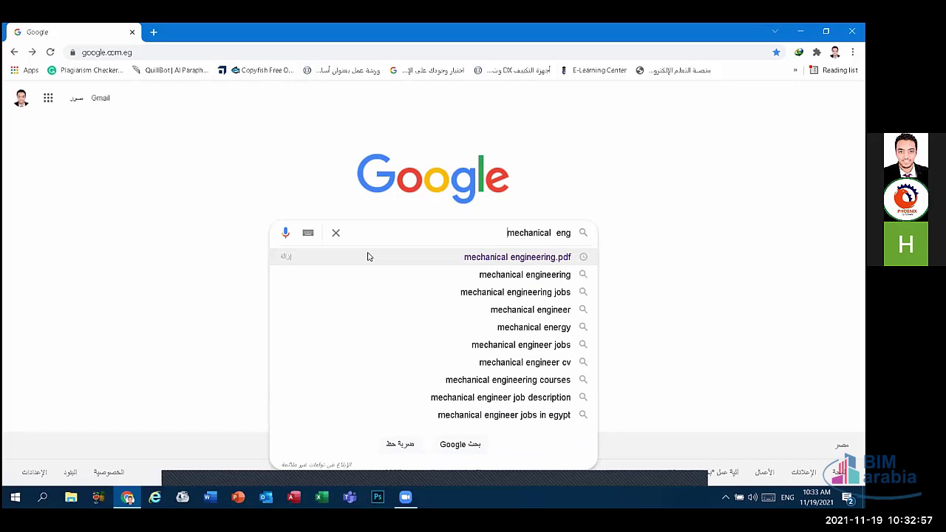
text(inneeri)
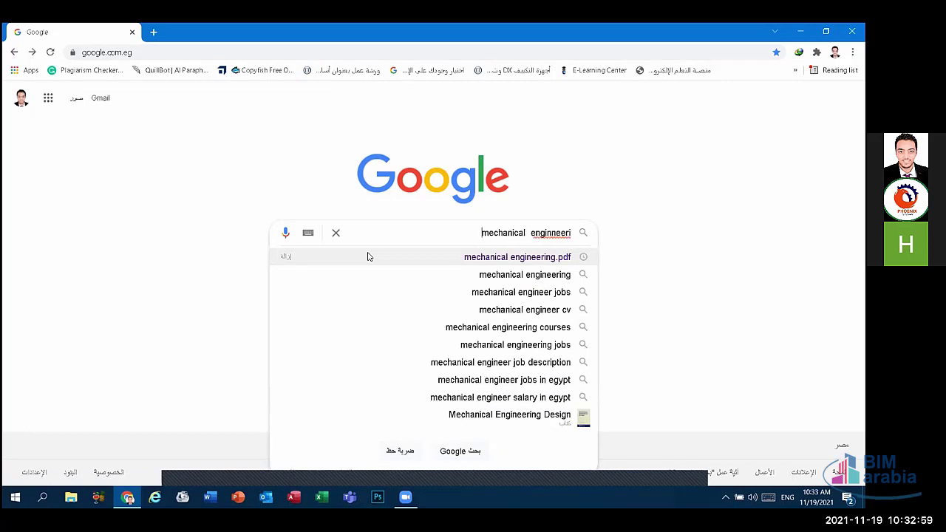
text(ng)
key(Return)
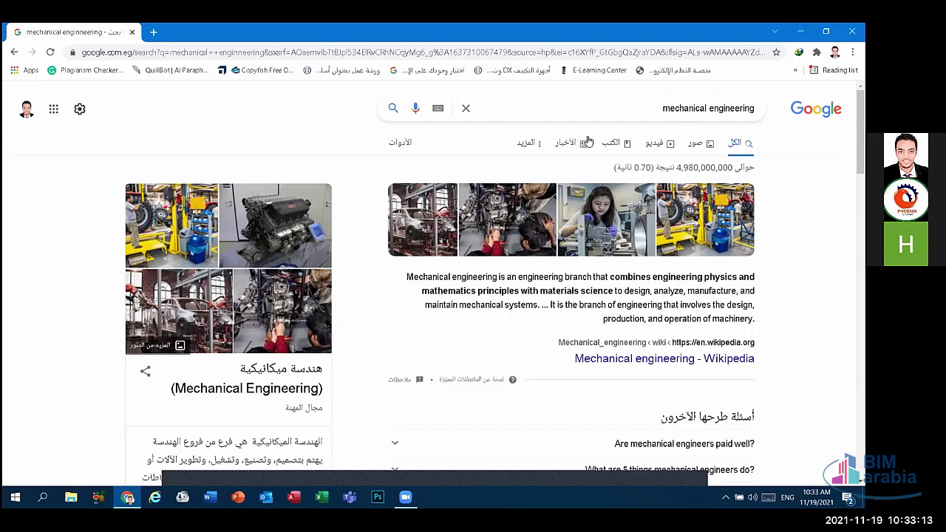
Show the image results, open the save dialog for the Edu Yemen mechanical engineering picture, and cancel without saving it.
click(694, 148)
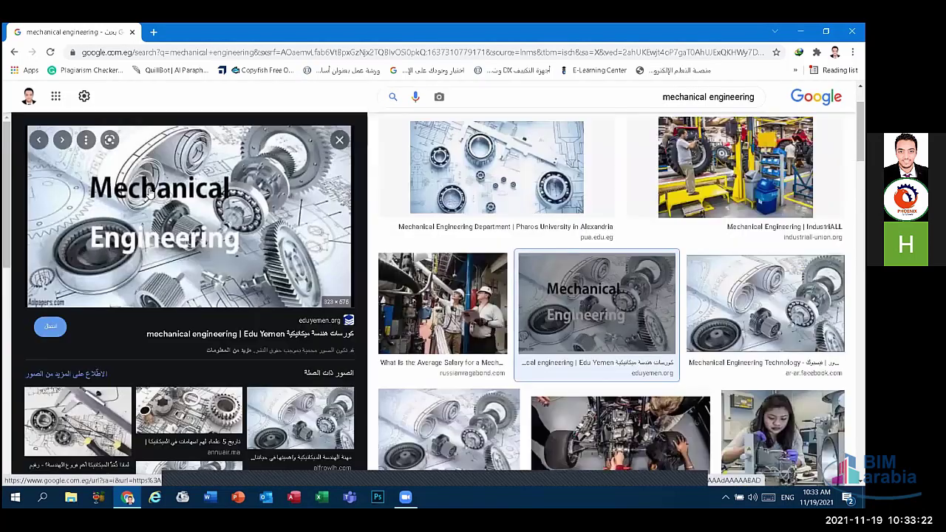
right_click(151, 190)
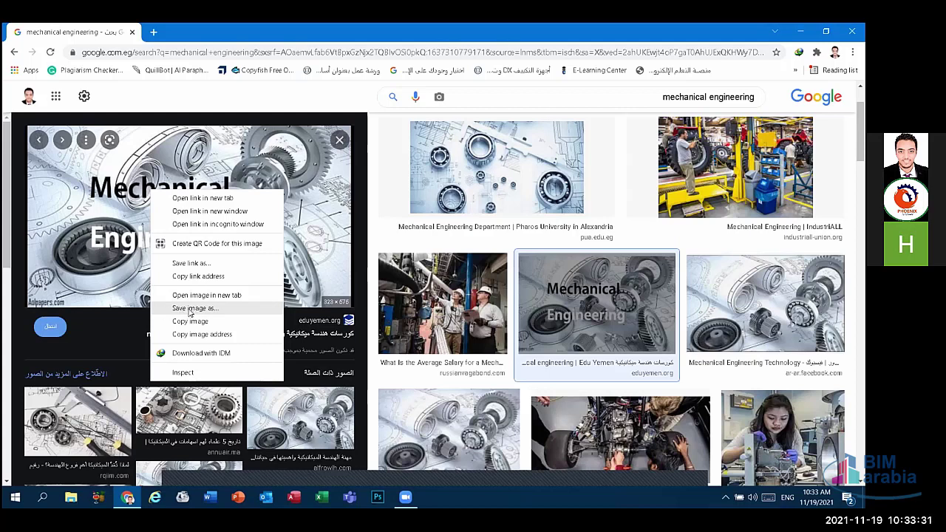
click(194, 309)
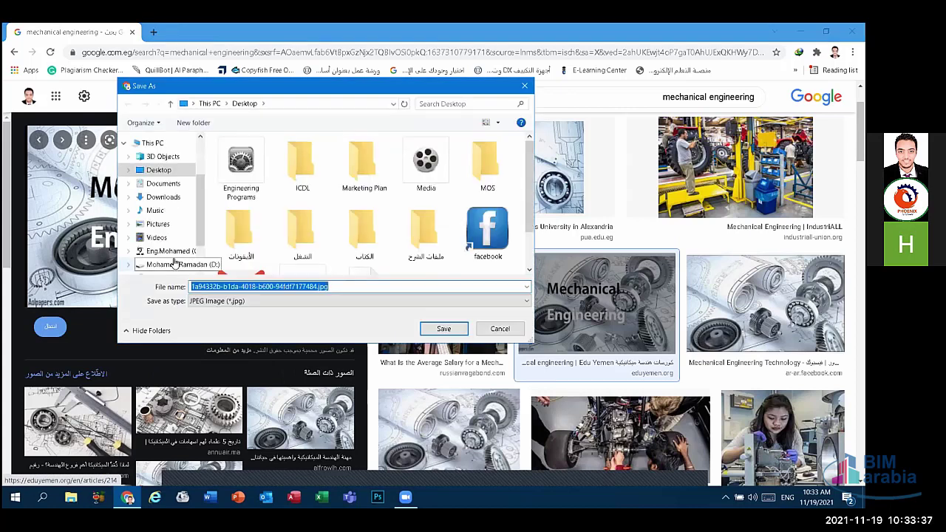
click(207, 304)
click(209, 307)
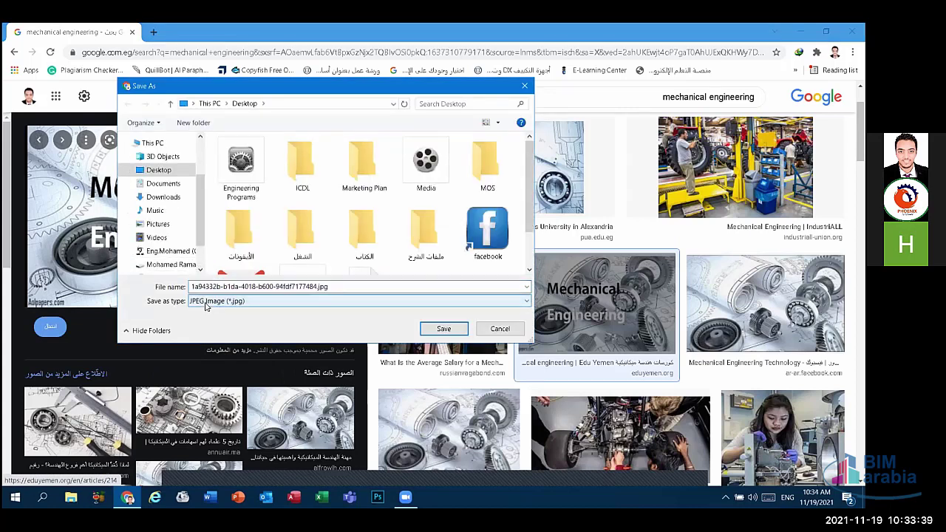
click(211, 305)
click(215, 309)
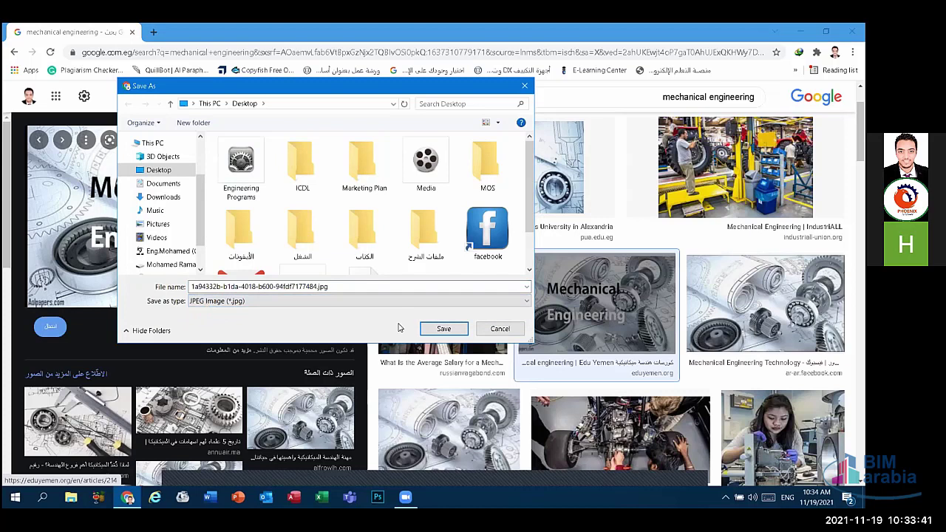
click(498, 329)
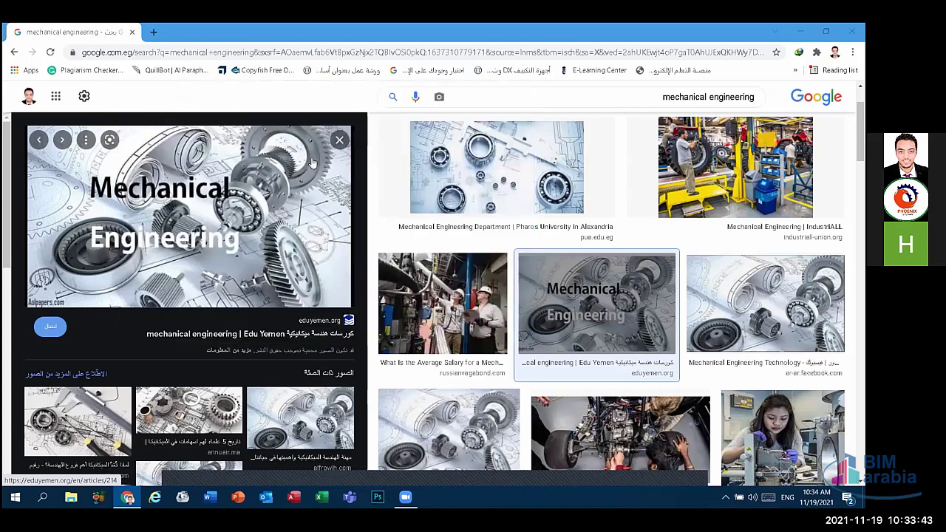
Go back to the general results and view the video, book and news results for mechanical engineering.
click(12, 54)
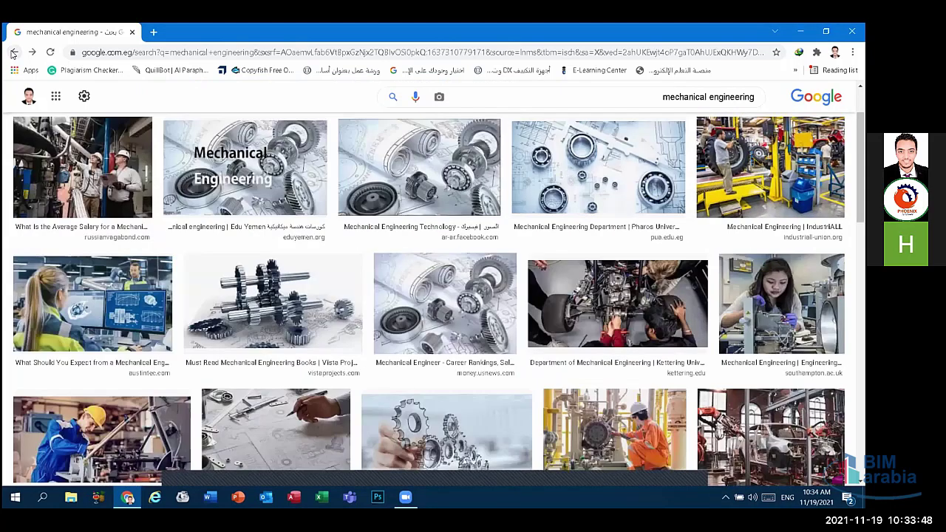
click(11, 53)
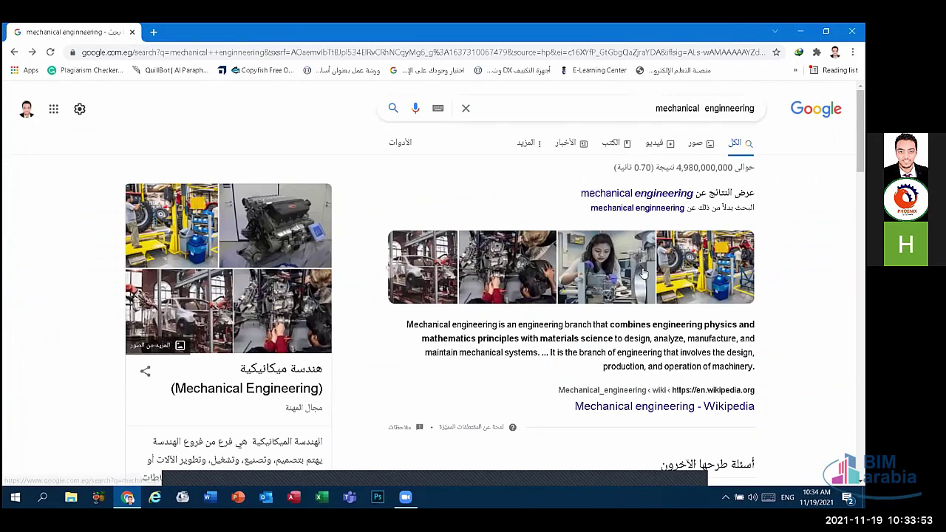
click(671, 146)
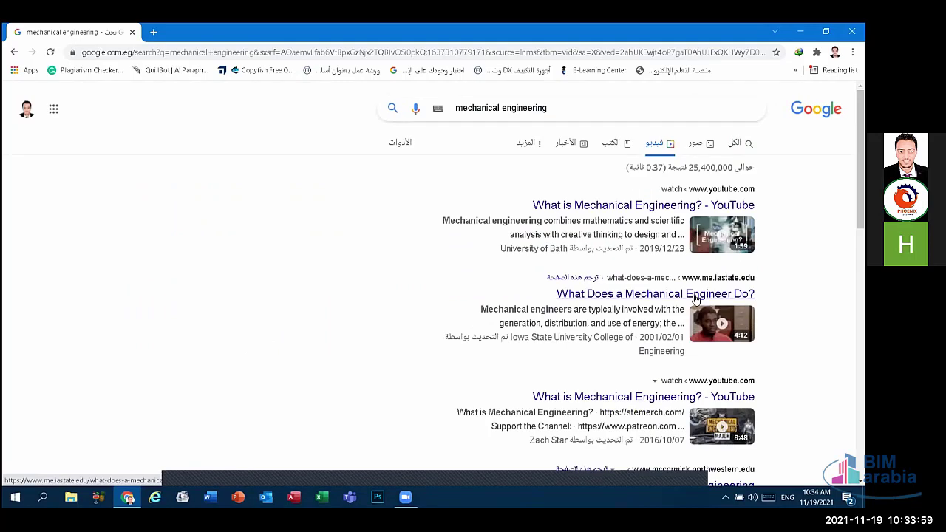
click(624, 146)
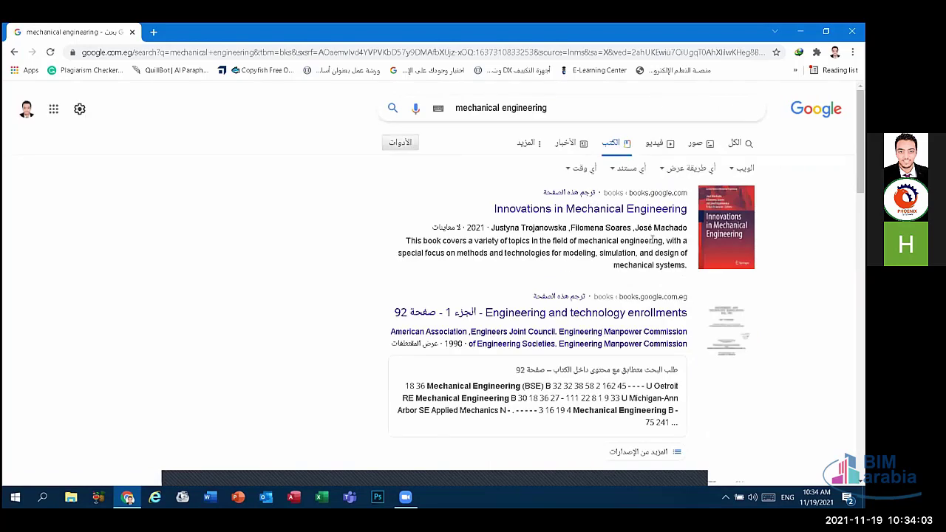
click(580, 148)
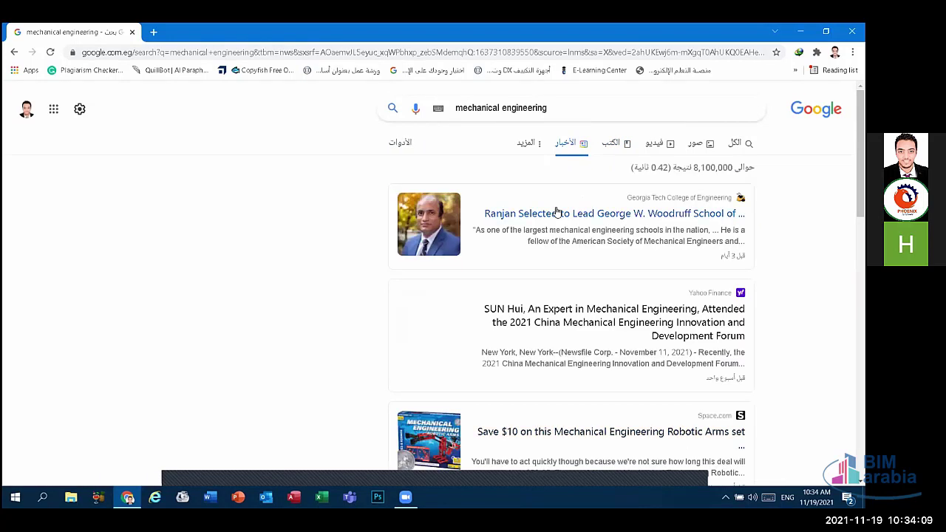
Check the additional search categories, return to all results for mechanical engineering and look through them.
click(537, 147)
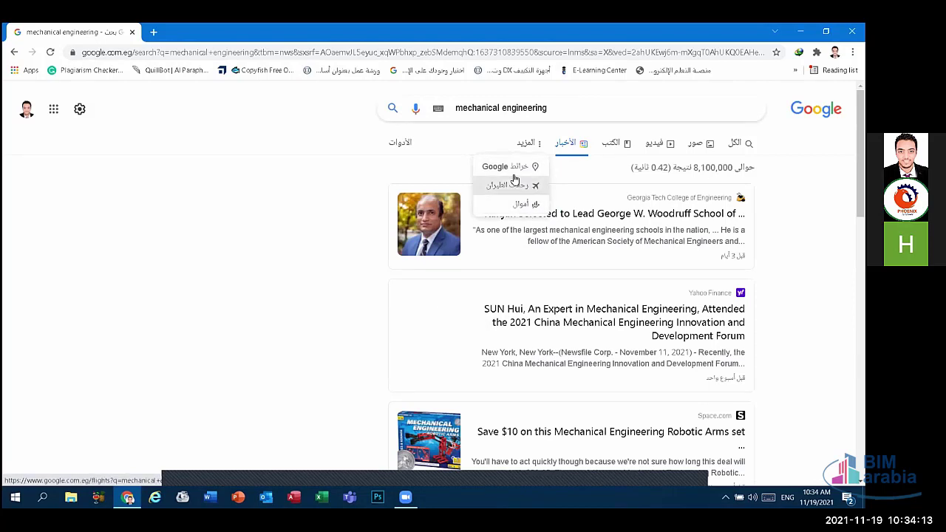
click(738, 161)
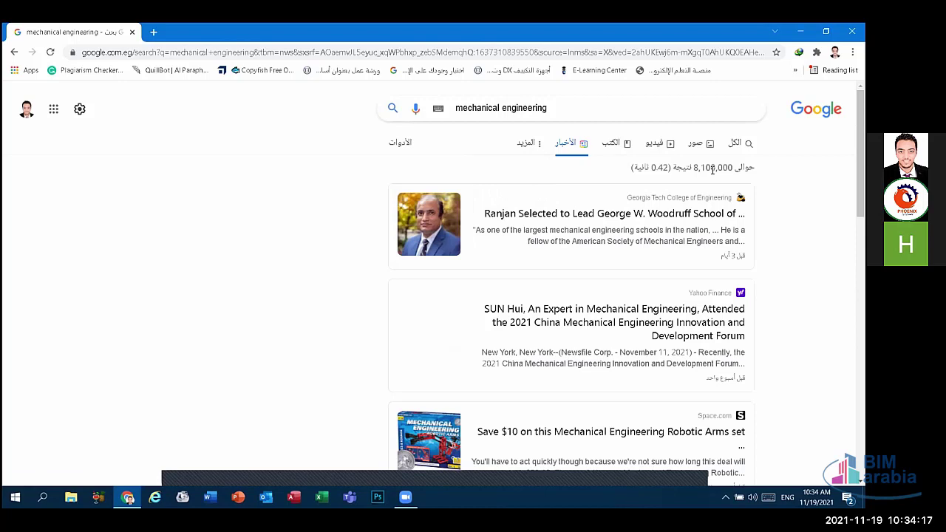
click(737, 146)
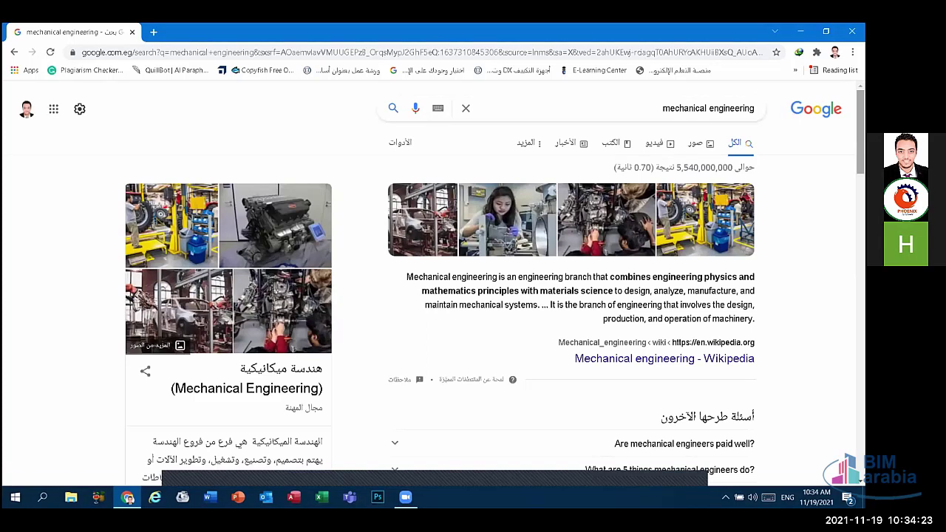
scroll(473, 295, down, 1)
scroll(473, 296, down, 10)
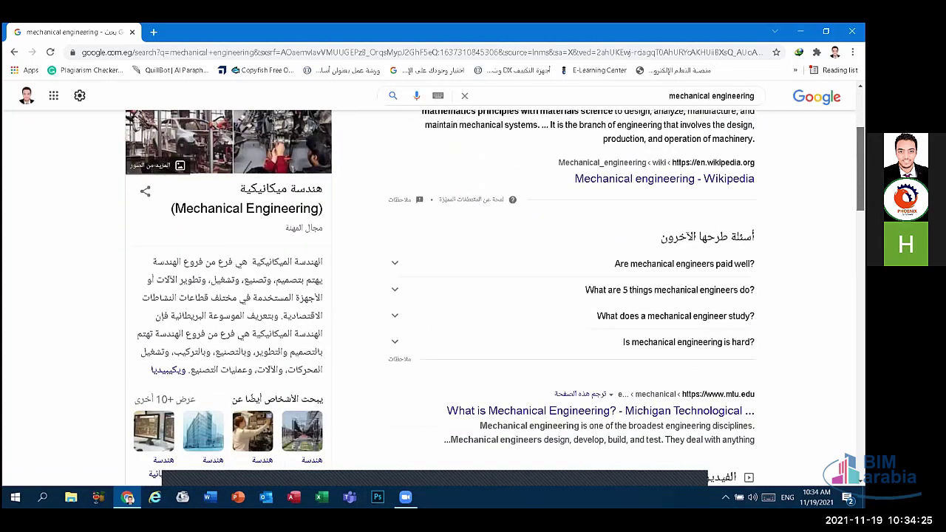
scroll(473, 295, down, 1)
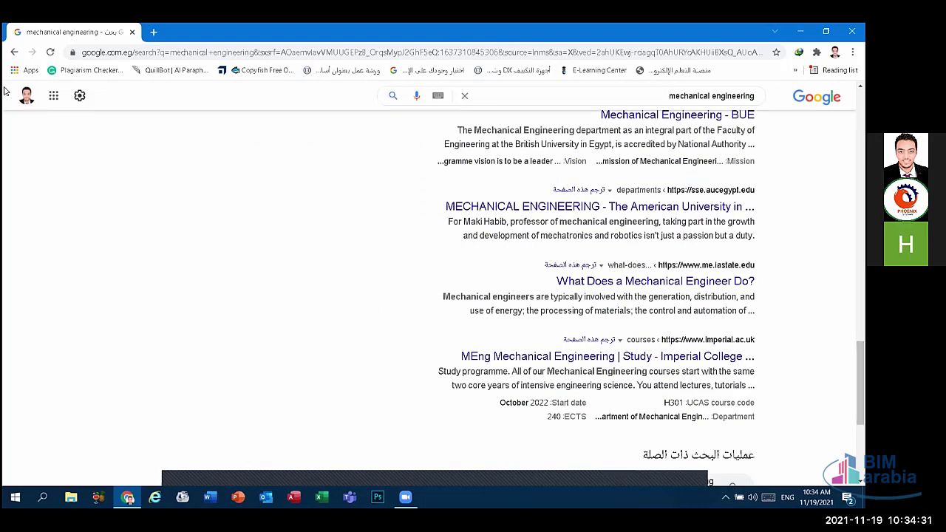
Go back through the visited result pages to the empty Google homepage.
click(15, 52)
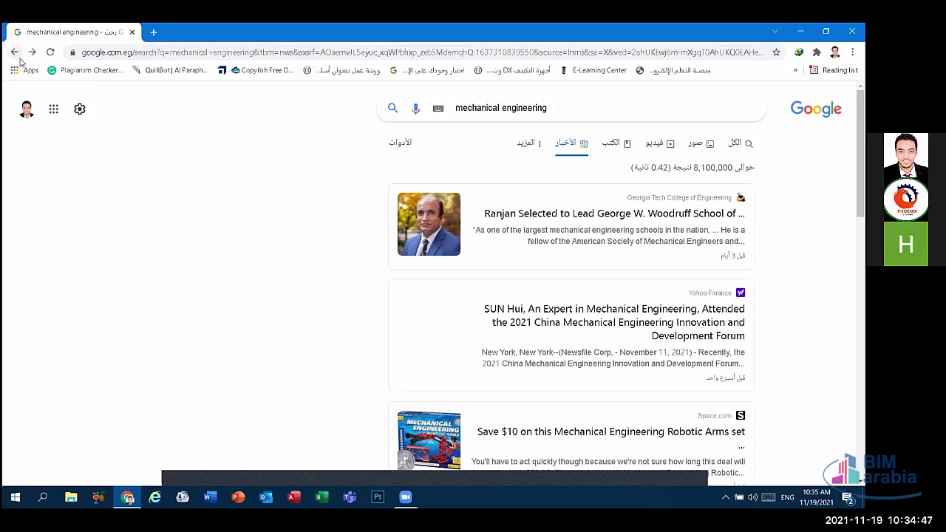
click(14, 51)
click(14, 52)
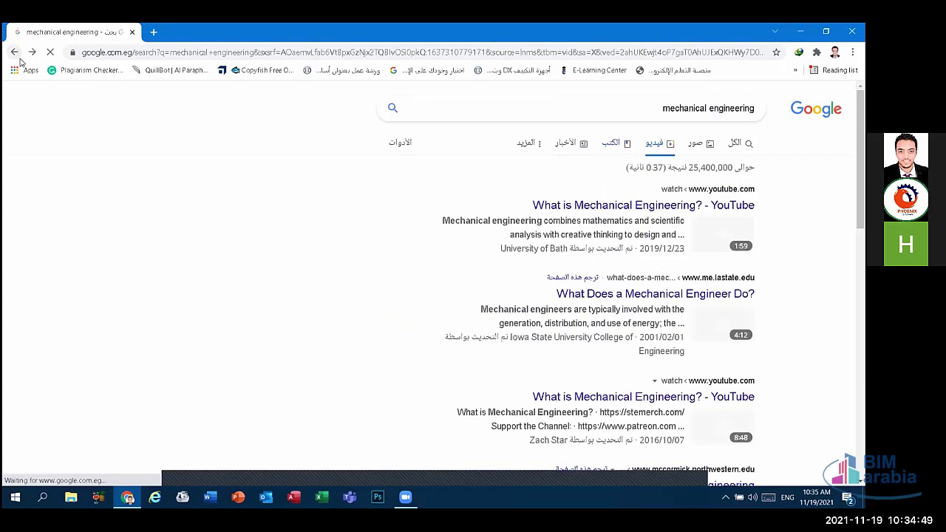
click(14, 52)
click(14, 51)
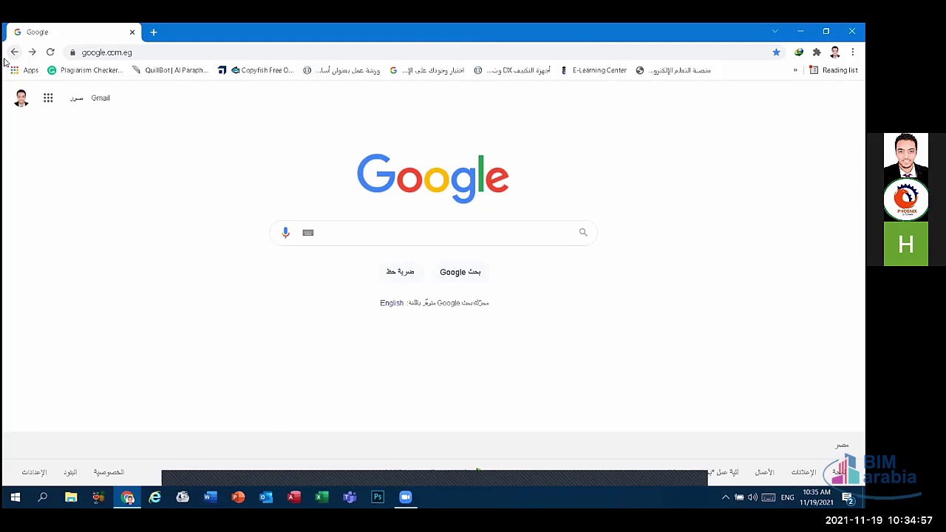
Search for "engineering site:edu" with no spaces around the colon and look through the results.
text(e)
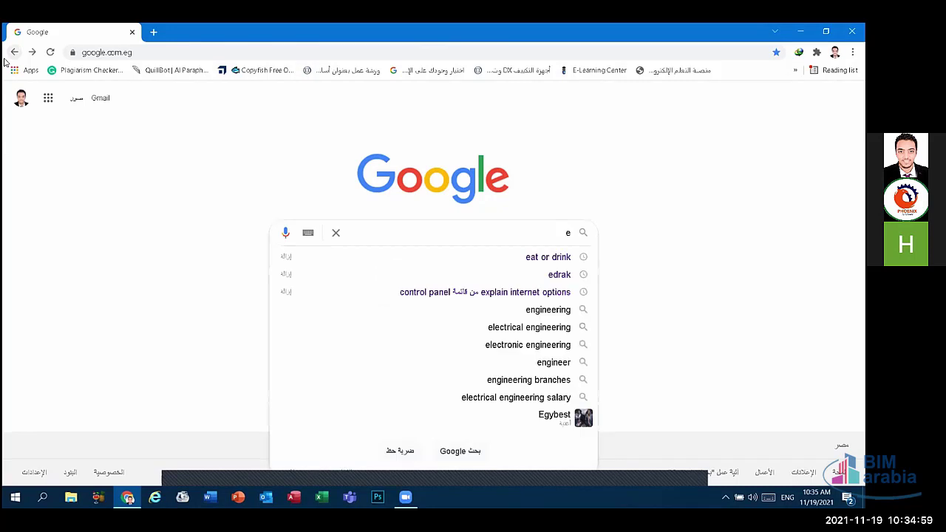
text(ngineer)
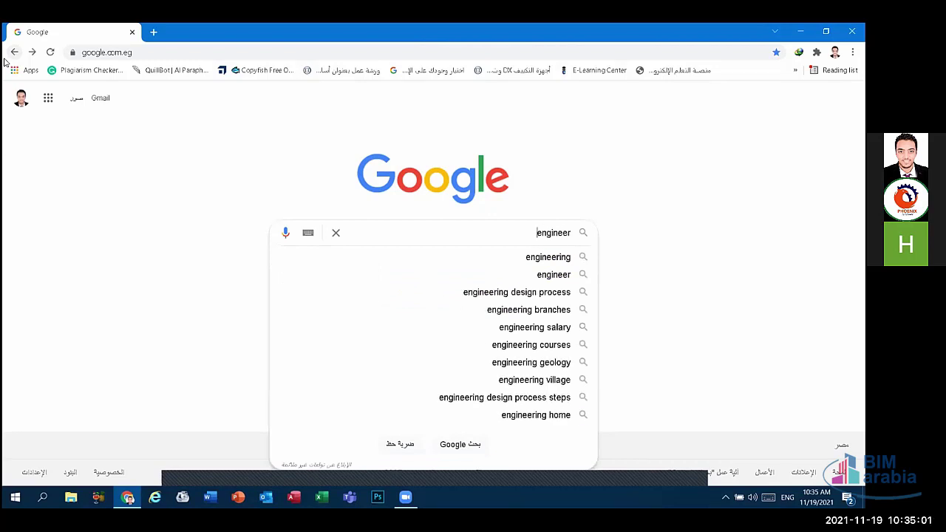
text(ing)
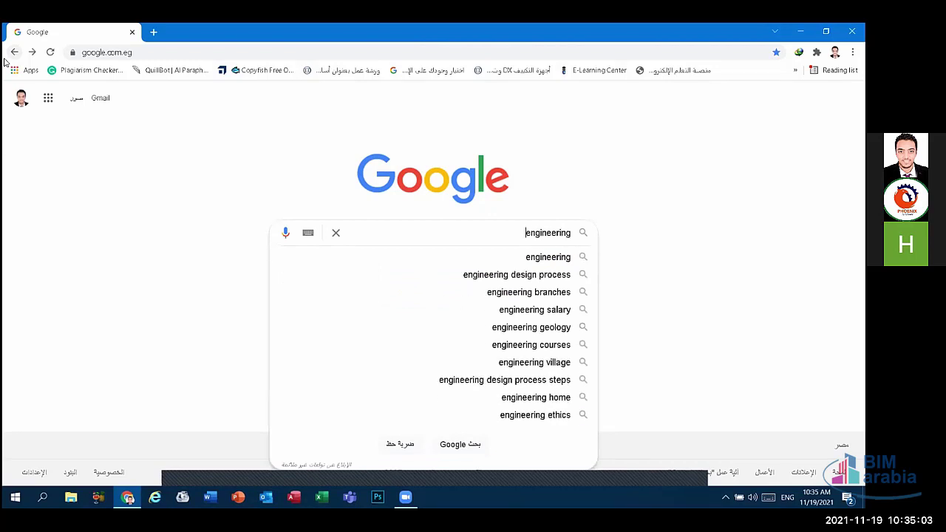
text( site)
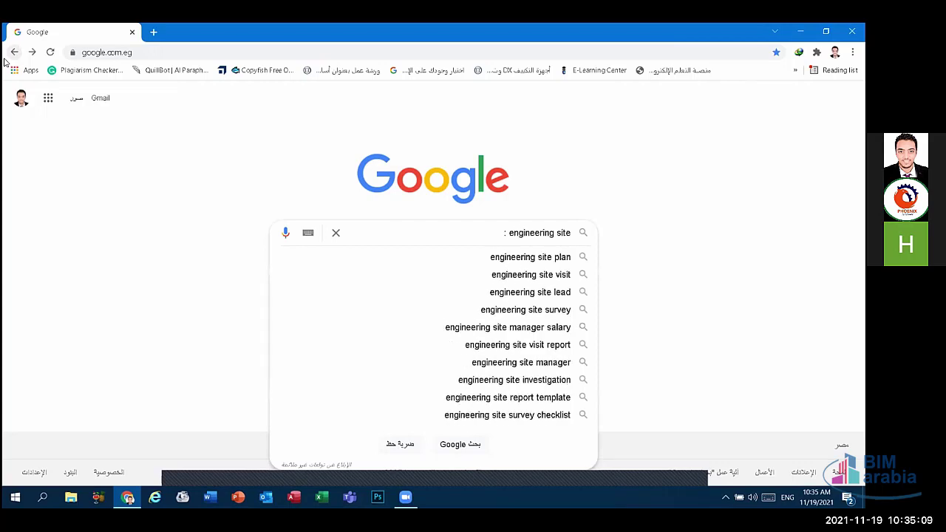
text( : edu)
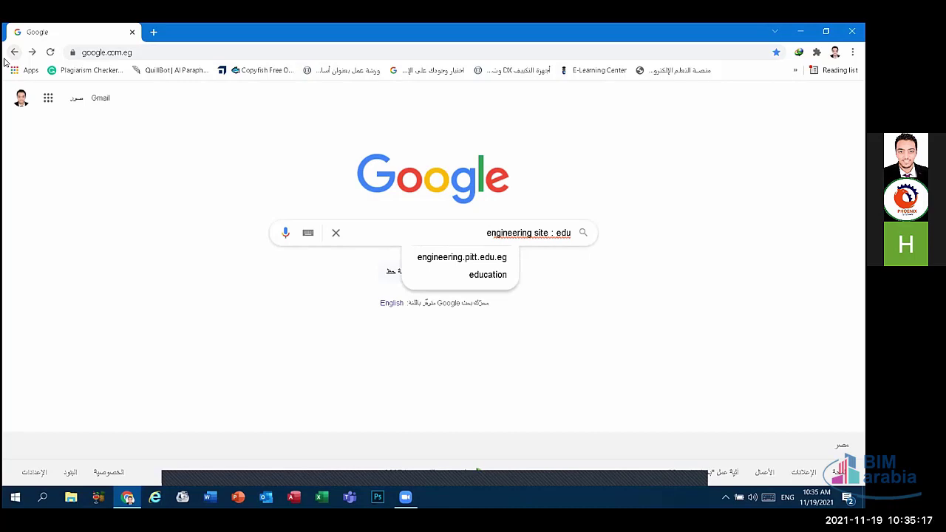
click(556, 235)
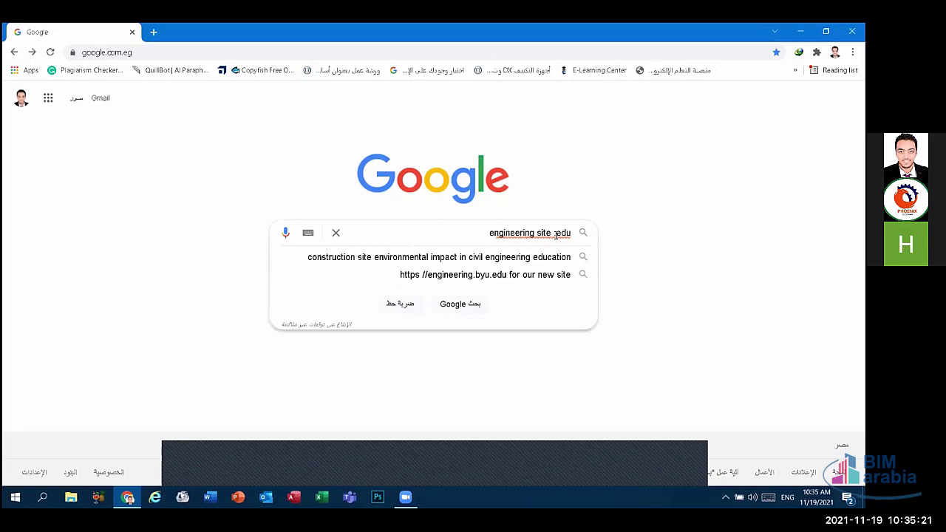
key(BackSpace)
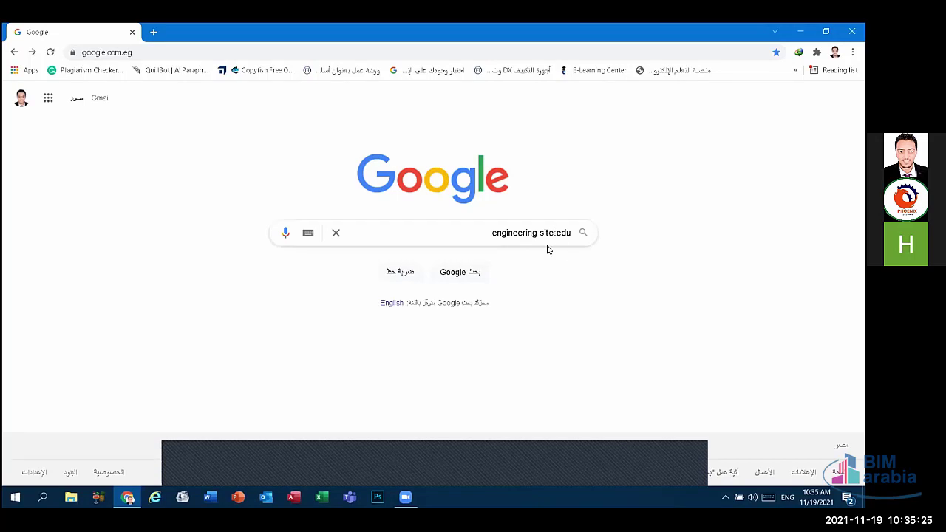
key(Return)
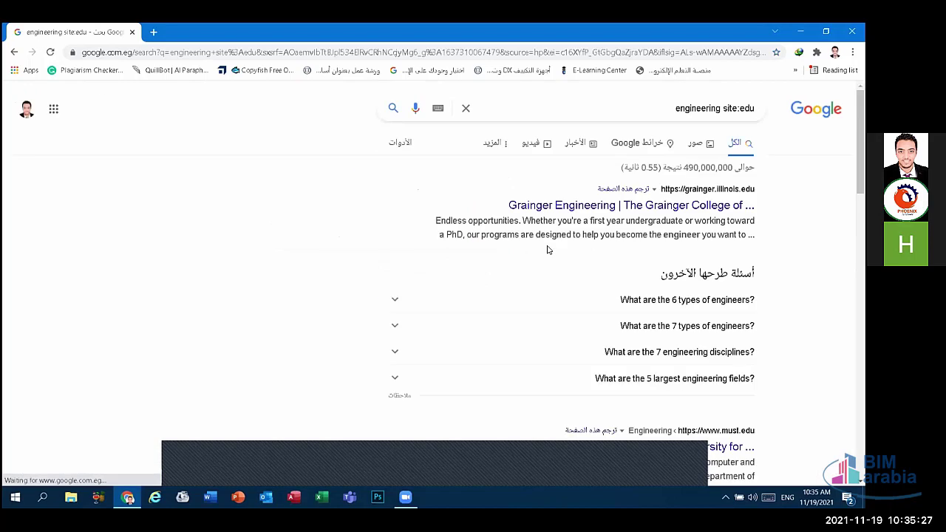
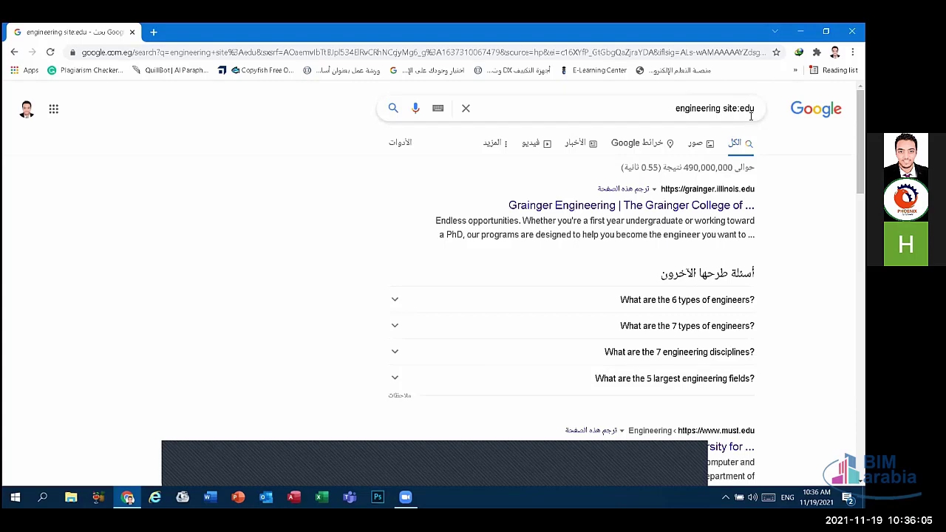
scroll(859, 148, down, 4)
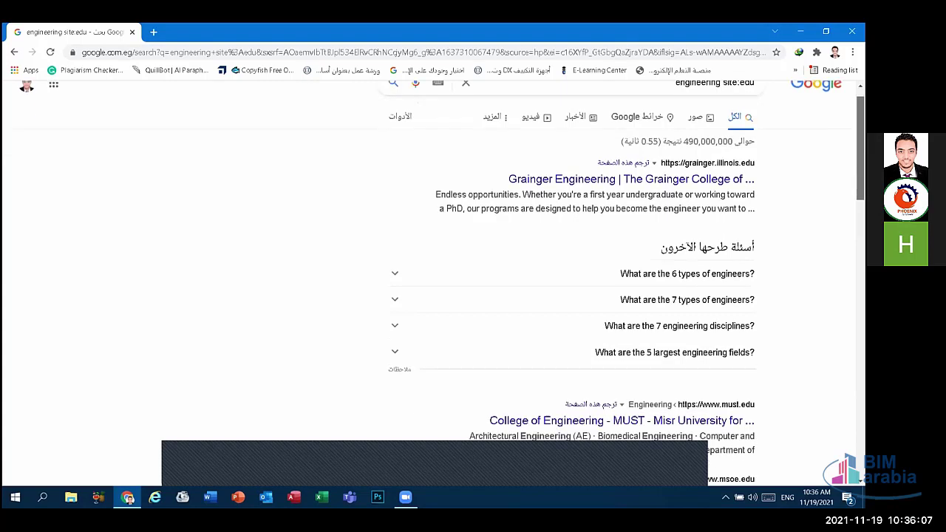
Look through the "engineering site:edu" results and go back to the empty Google homepage.
scroll(620, 284, down, 6)
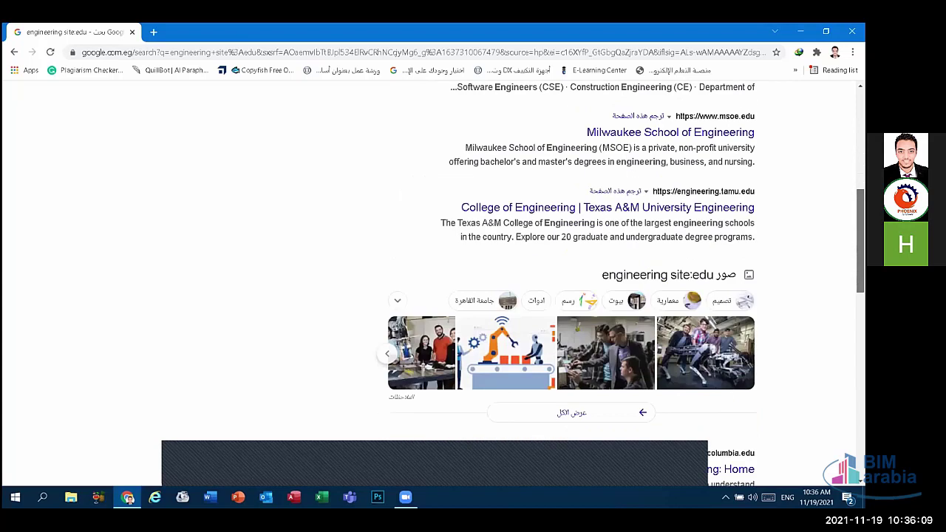
scroll(734, 140, up, 10)
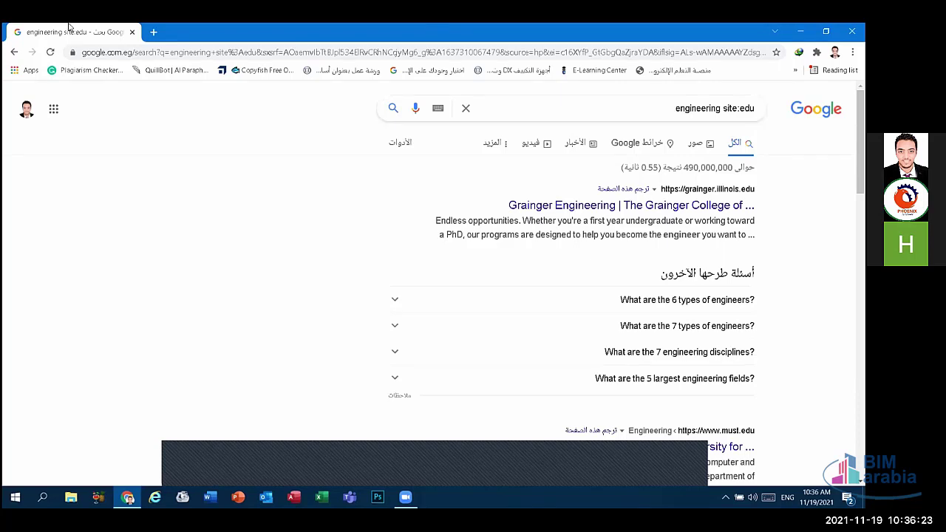
click(13, 52)
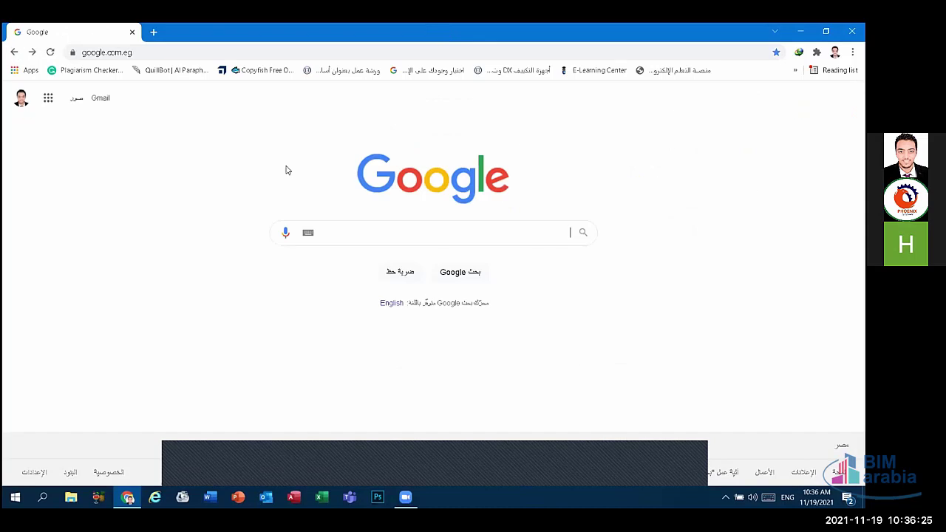
Search Google for "english 101".
text(e)
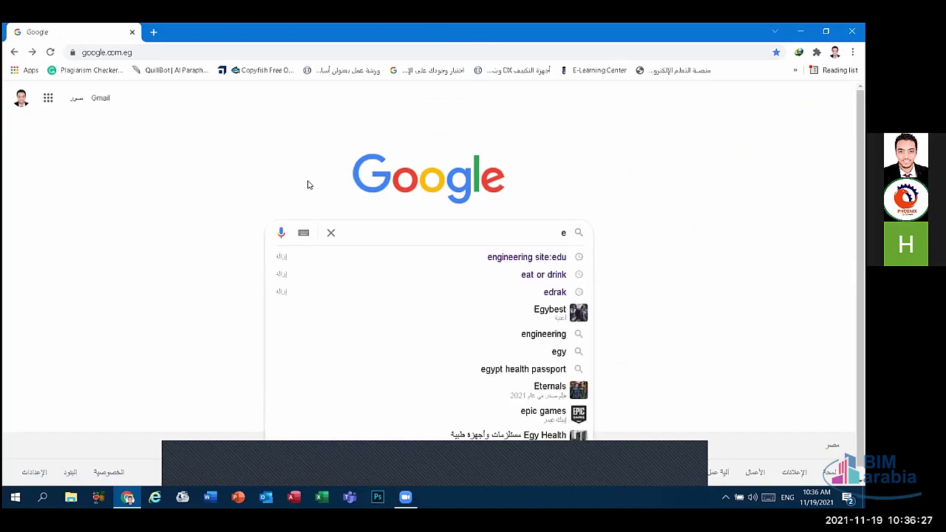
text(ngl)
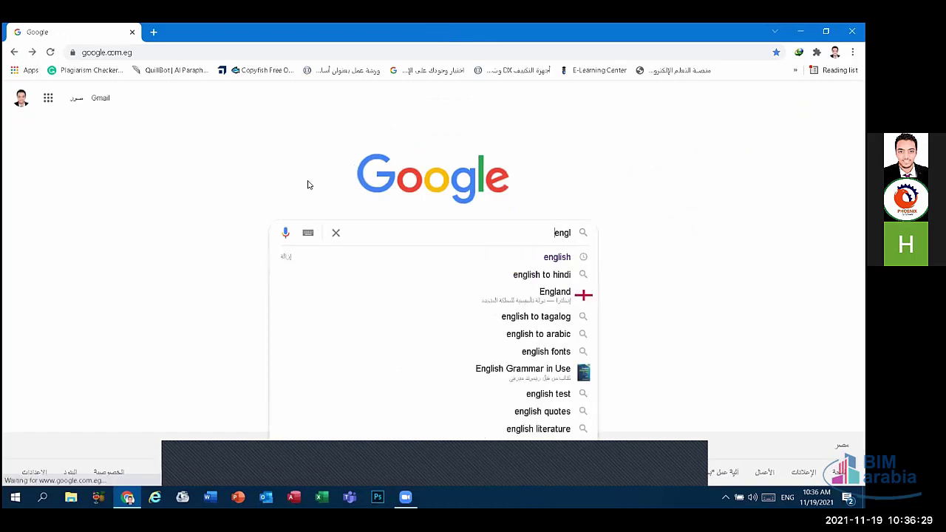
text(ish 101)
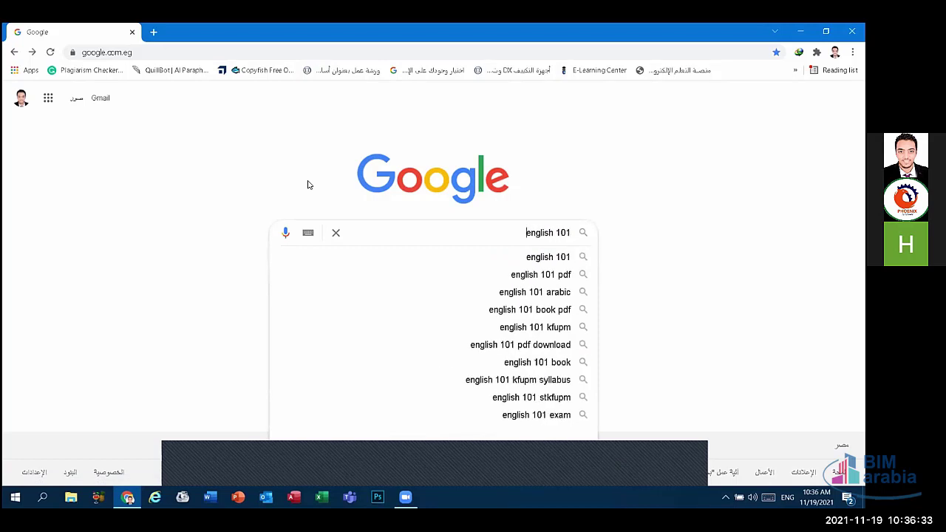
key(Return)
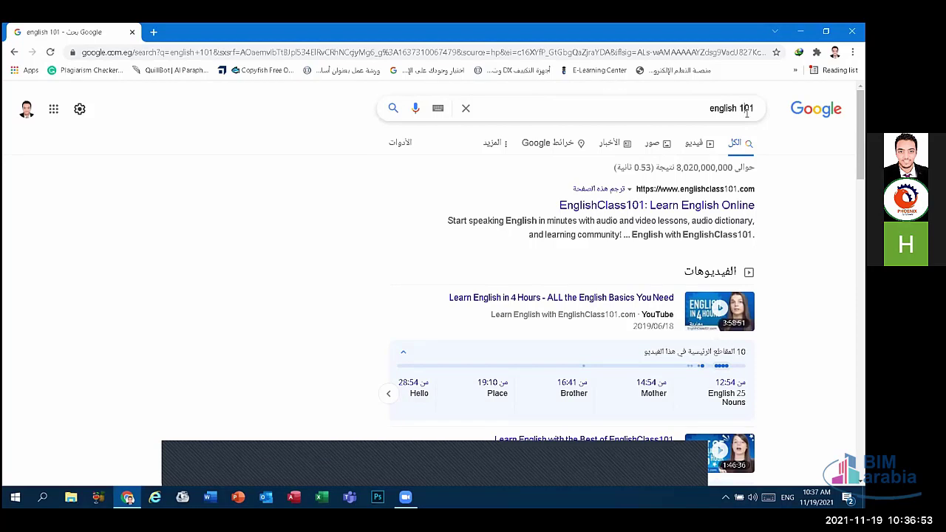
Replace the number in the query and search for "english 102".
drag(742, 108, 754, 108)
key(BackSpace)
key(BackSpace)
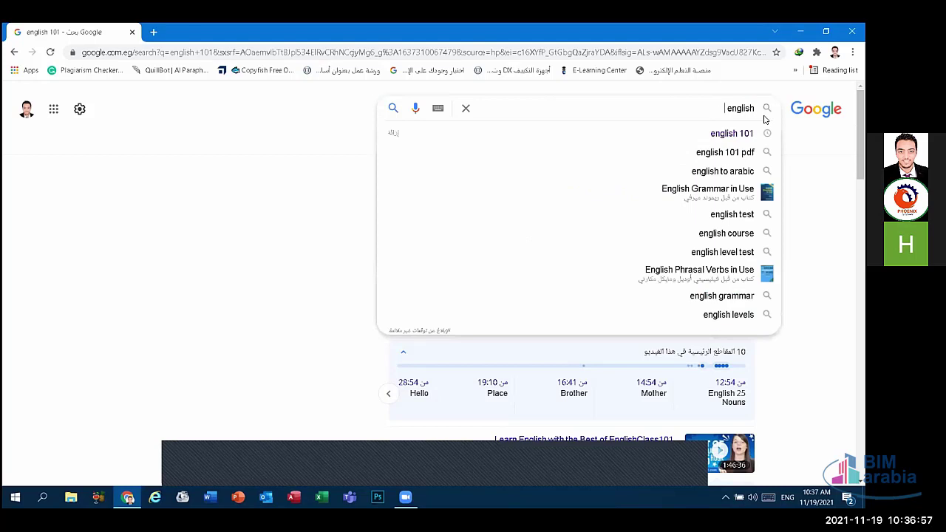
text(102)
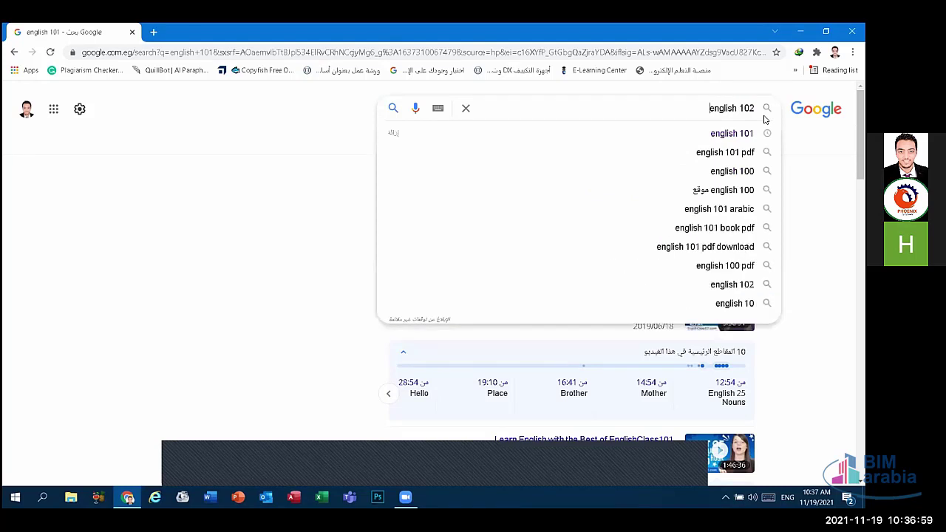
key(Return)
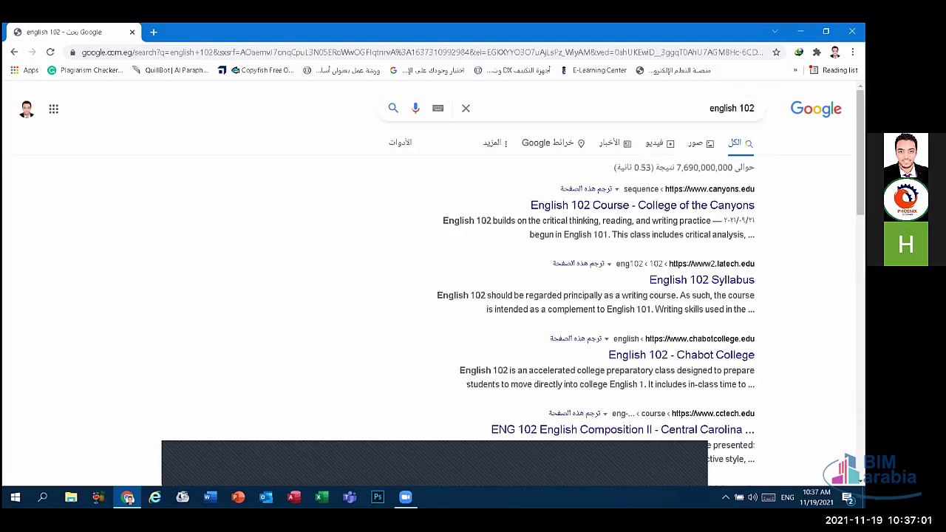
Change the query to "english 103" and run the search.
click(646, 113)
key(BackSpace)
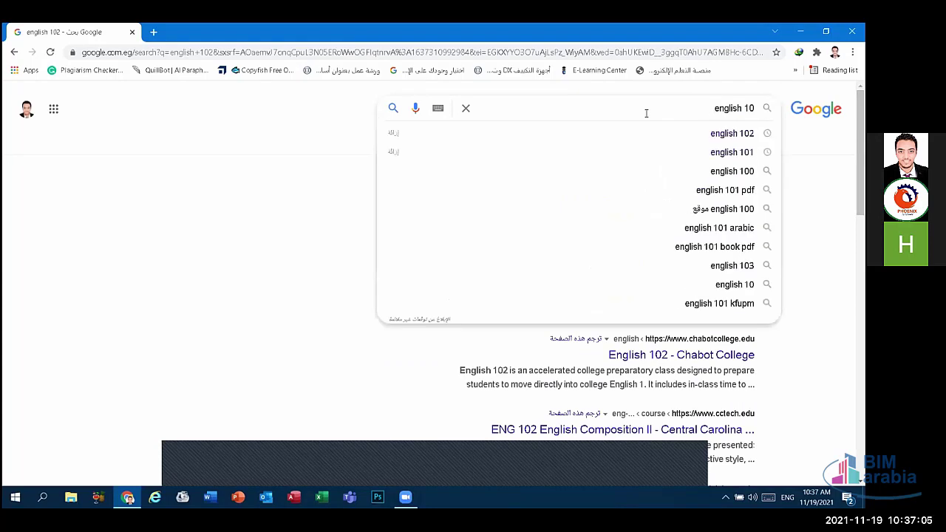
text(3)
key(Return)
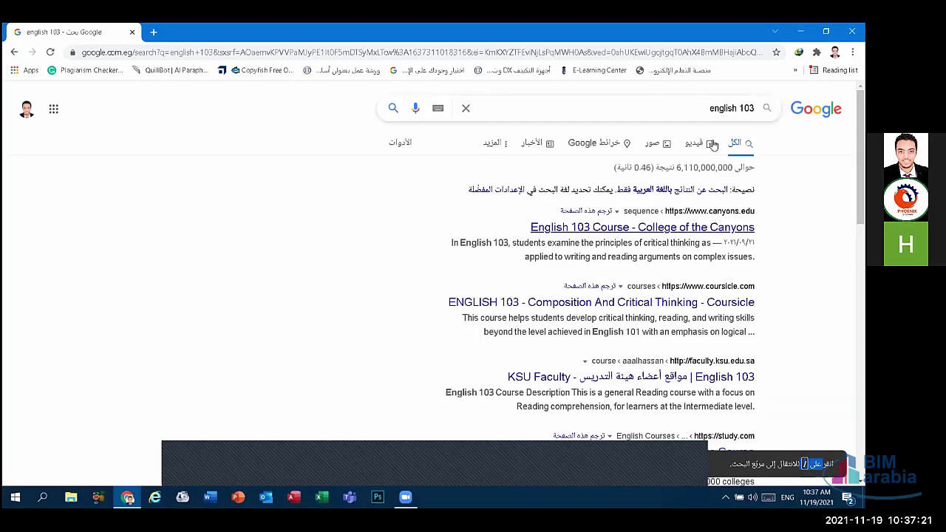
Change the query to "english 104" and run the search.
click(692, 111)
key(BackSpace)
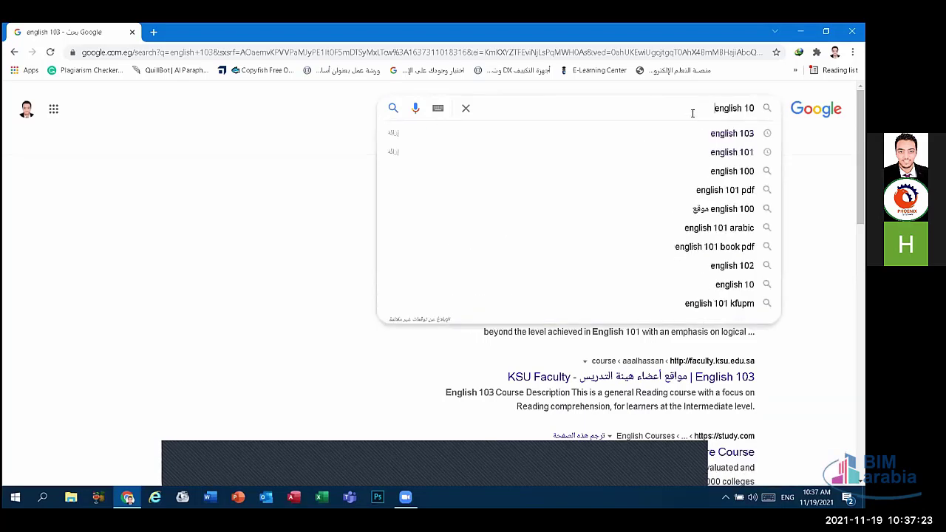
text(4)
key(Return)
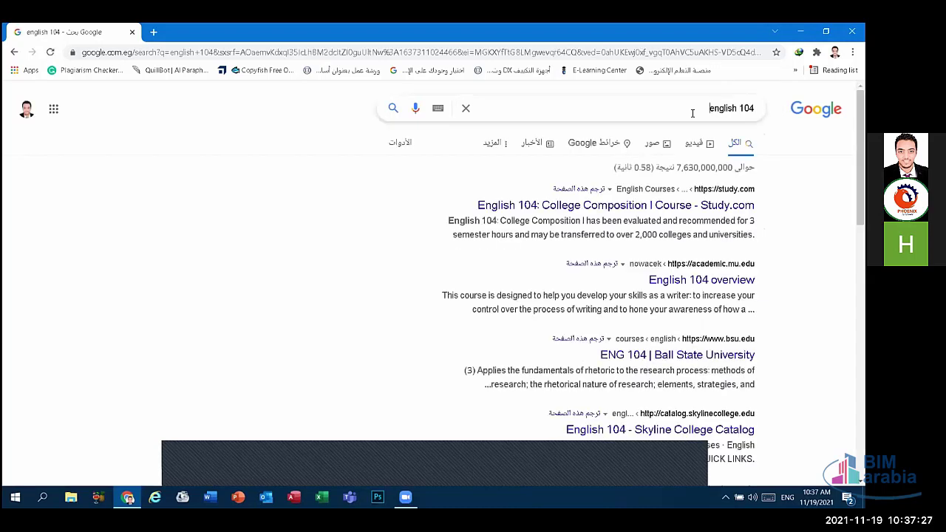
Change the course number back and search for "english 101" again.
click(693, 112)
key(BackSpace)
text(1)
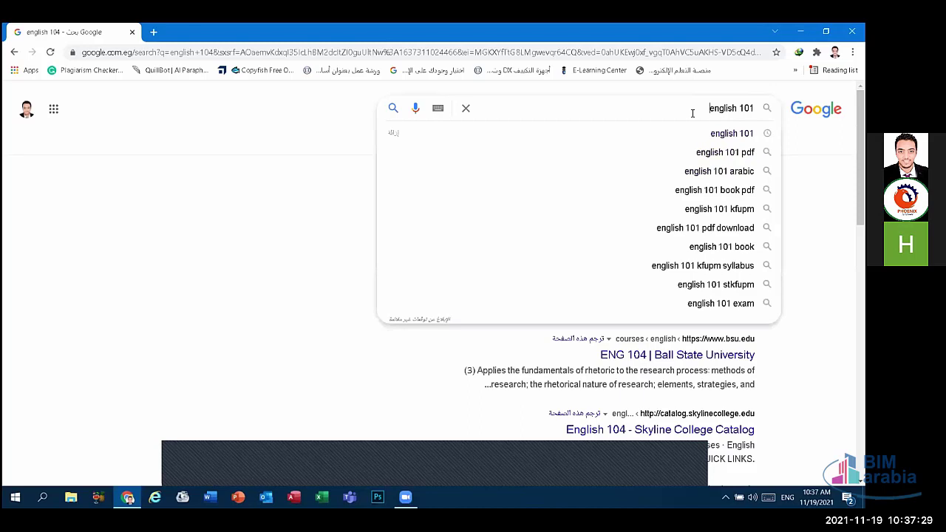
key(Return)
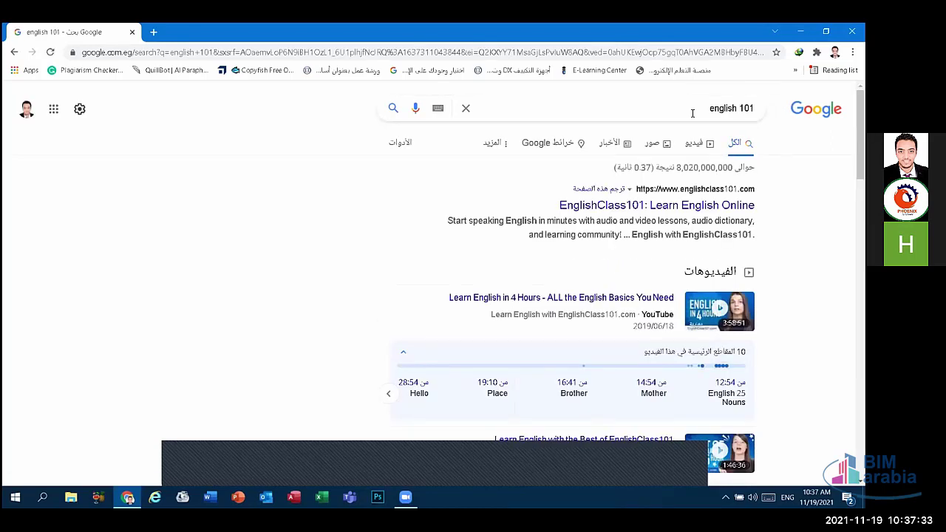
Clear the whole query from the search box and dismiss the suggestions.
click(400, 477)
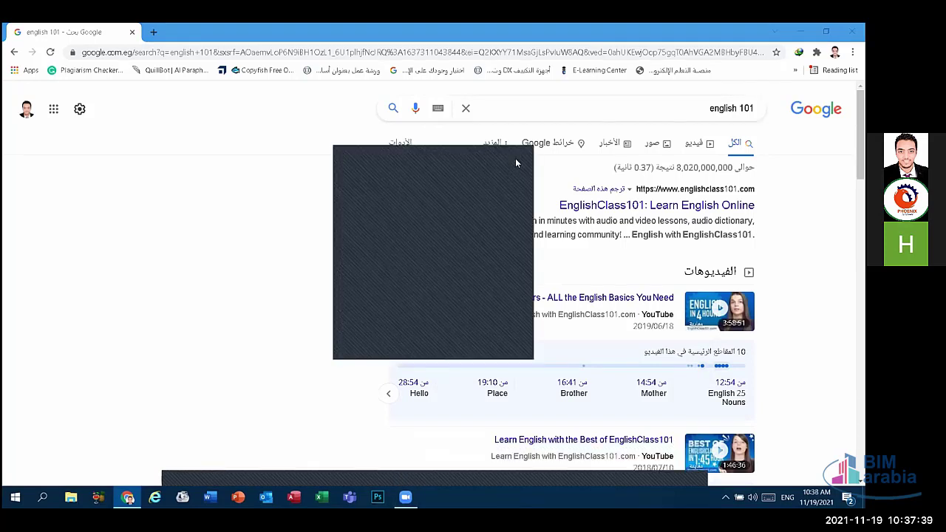
double_click(693, 110)
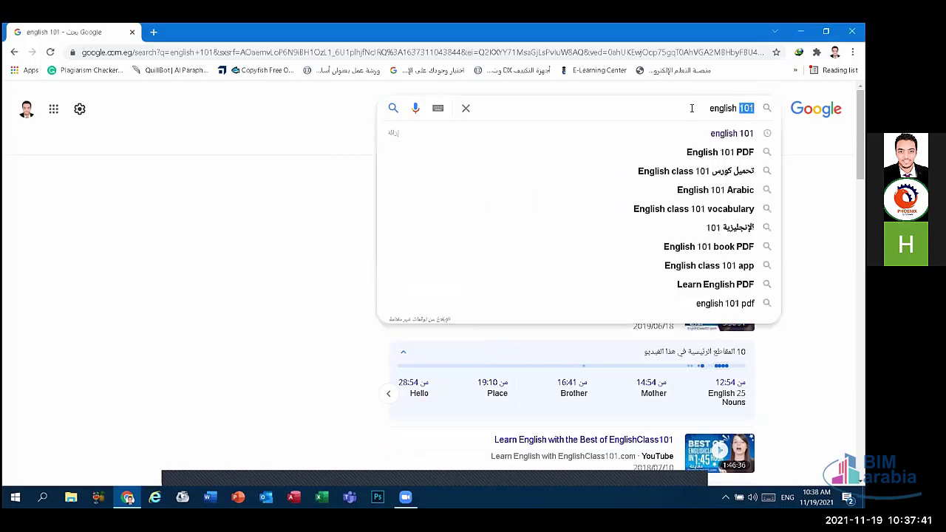
key(BackSpace)
key(BackSpace)
key(BackSpace)
key(BackSpace)
key(BackSpace)
key(BackSpace)
key(BackSpace)
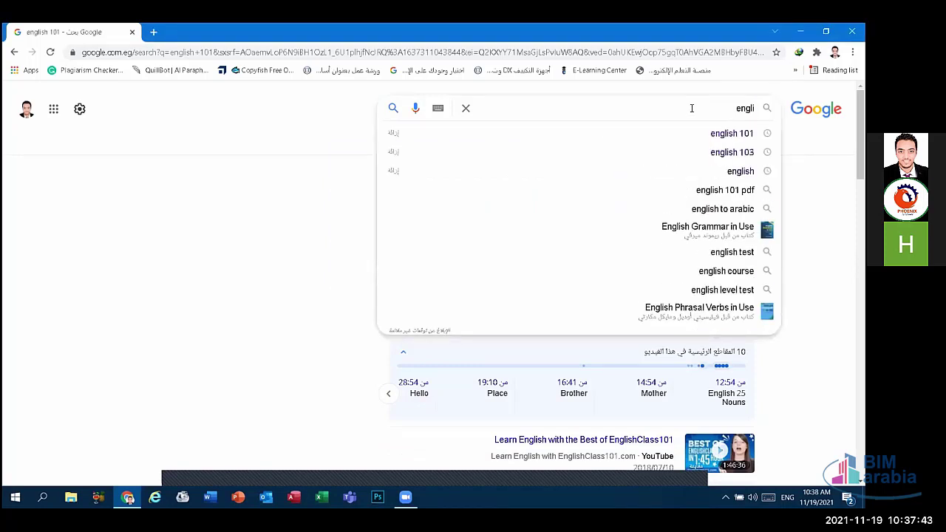
key(BackSpace)
key(BackSpace)
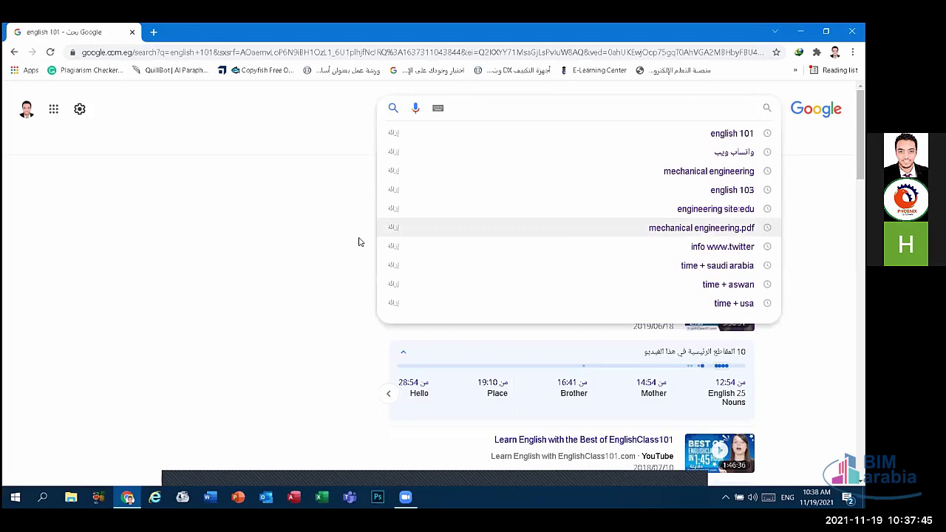
click(299, 242)
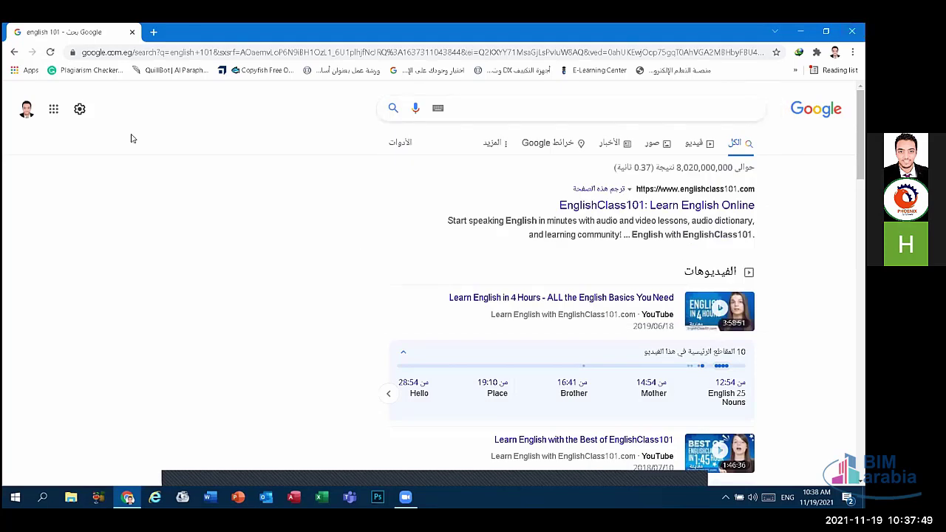
Go back through the visited English course searches to the empty Google homepage.
click(14, 52)
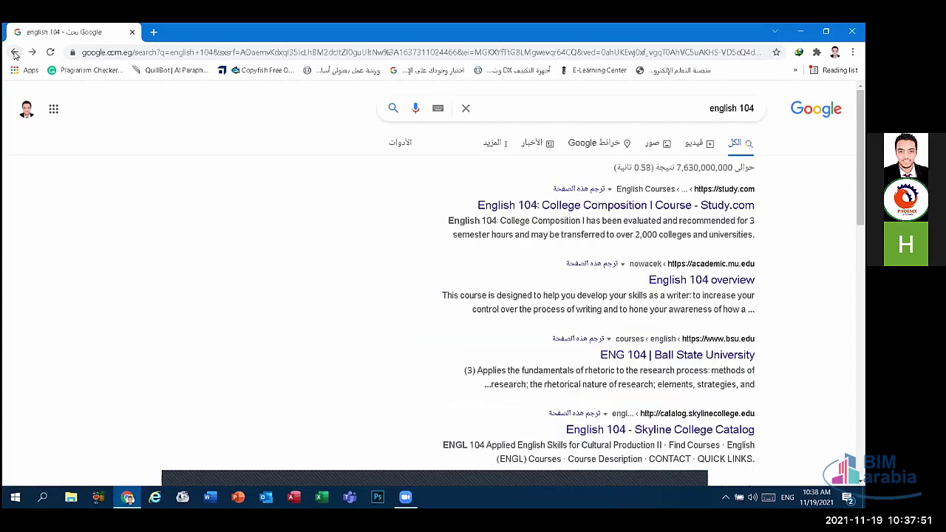
click(14, 53)
click(14, 52)
click(14, 53)
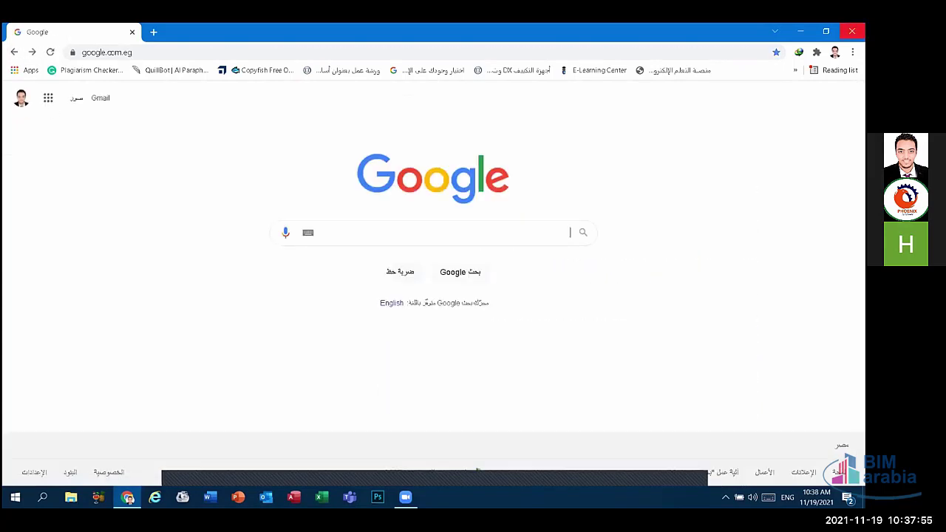
Switch to the Windows desktop, open its Personalization background settings to view them, and close the Settings window.
key(super+d)
right_click(401, 115)
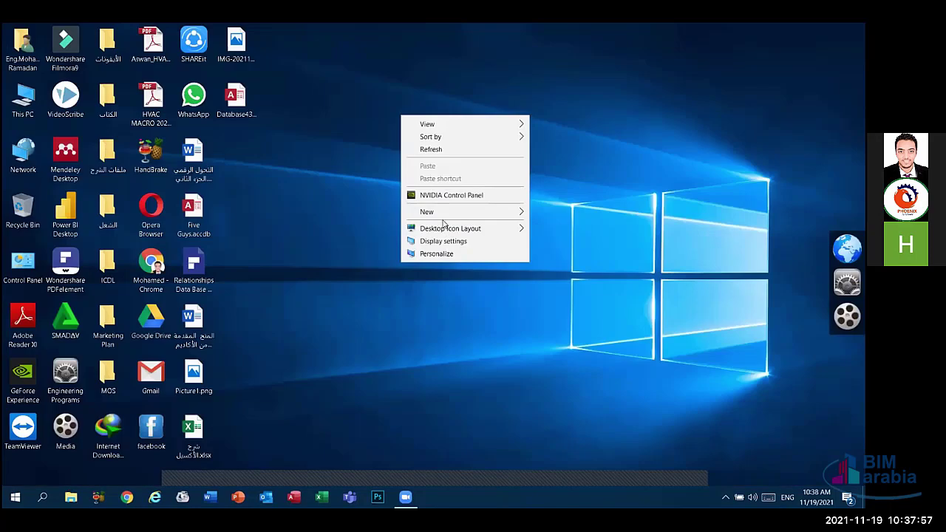
click(446, 253)
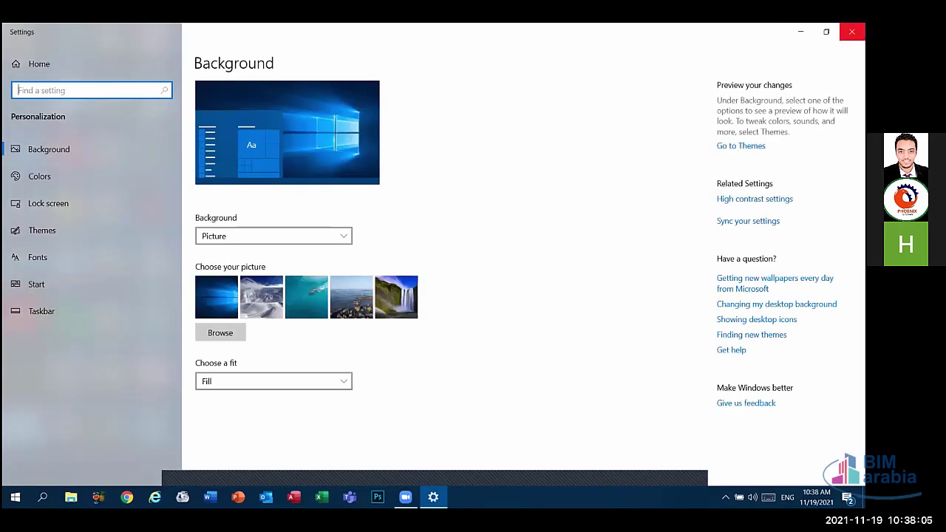
click(851, 31)
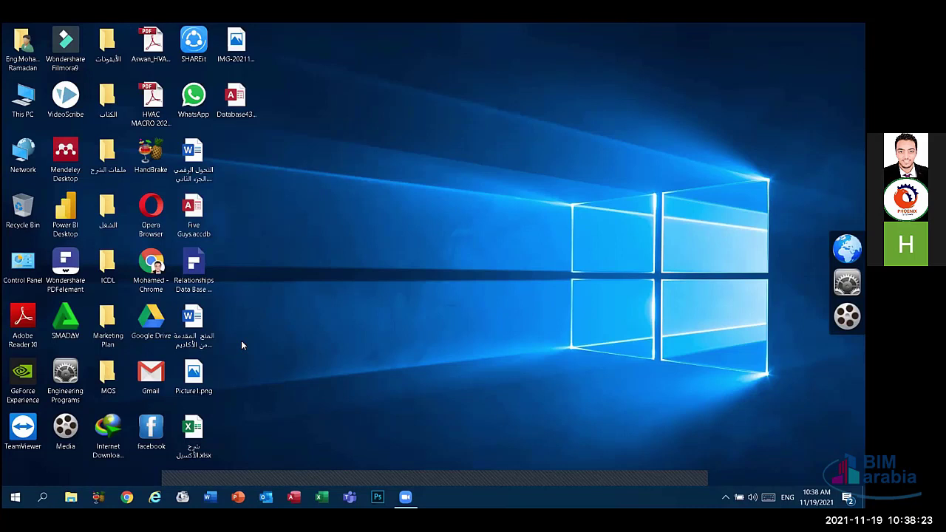
In the properties of the الكتاب desktop folder, change the folder icon to the blue-screen monitor icon from SHELL32.dll and apply it.
right_click(104, 99)
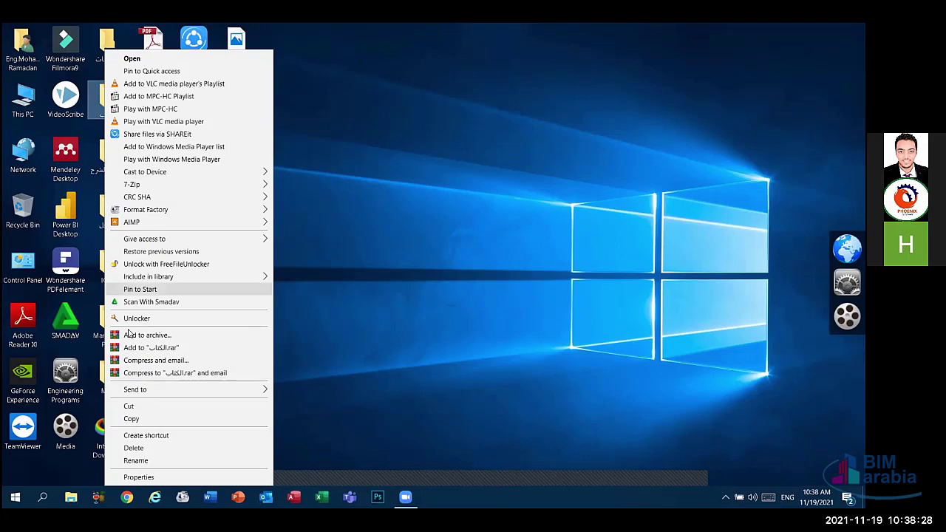
click(136, 477)
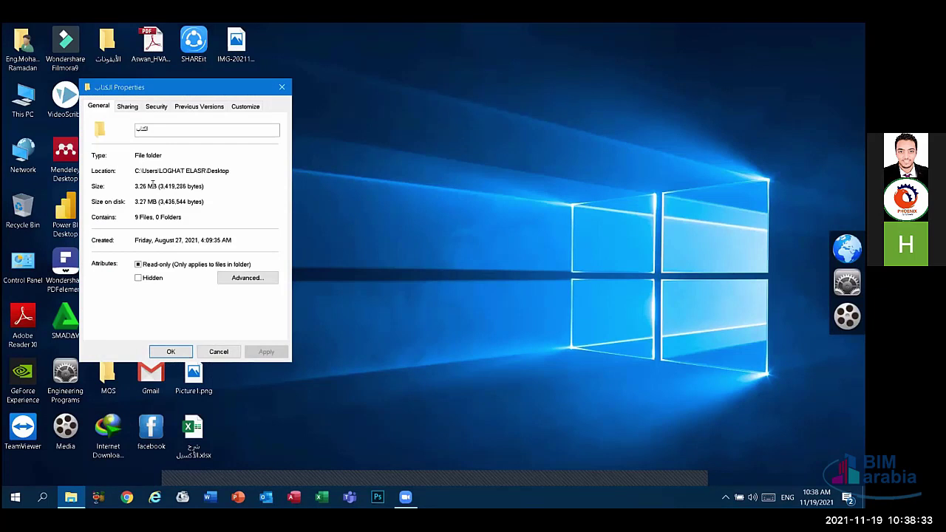
click(240, 107)
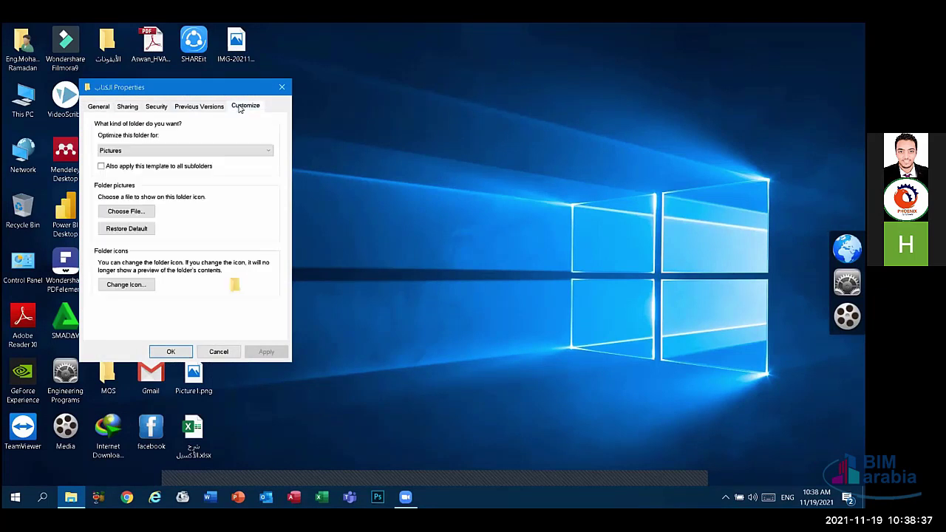
click(124, 285)
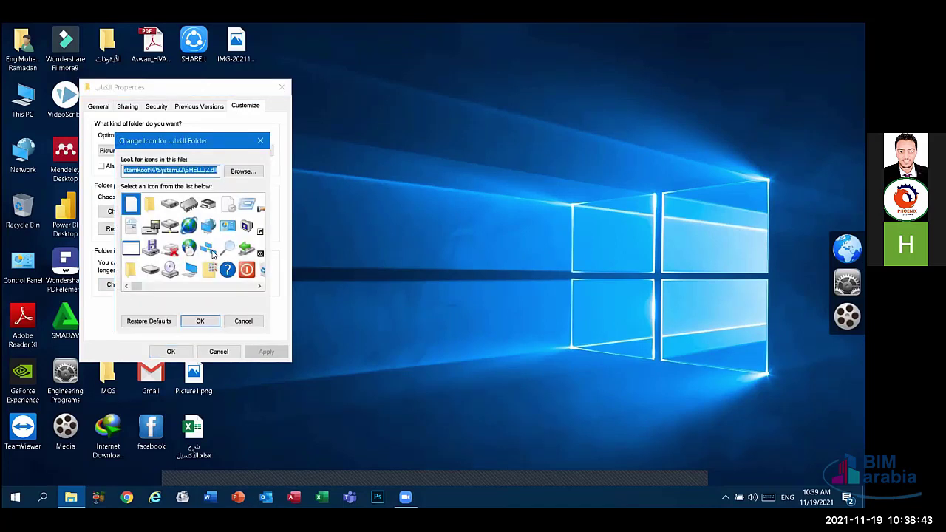
click(210, 251)
scroll(212, 253, down, 5)
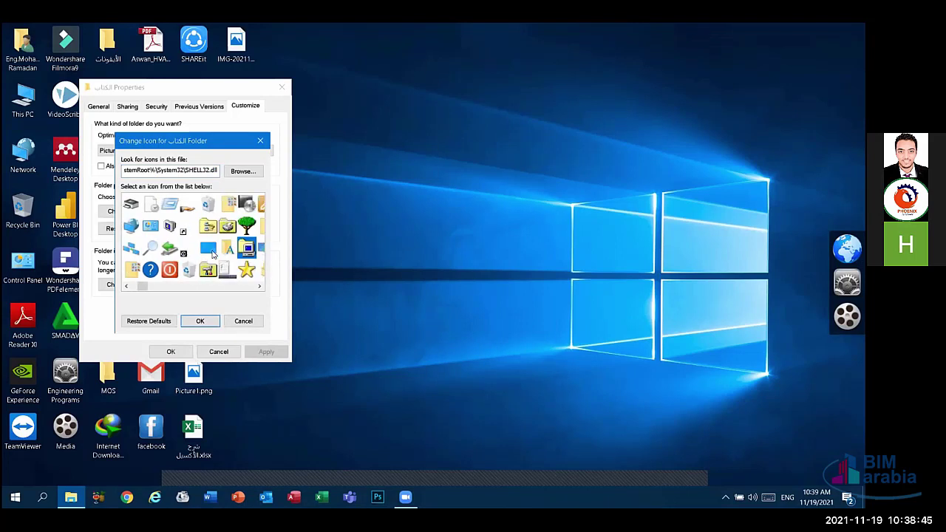
scroll(212, 253, down, 8)
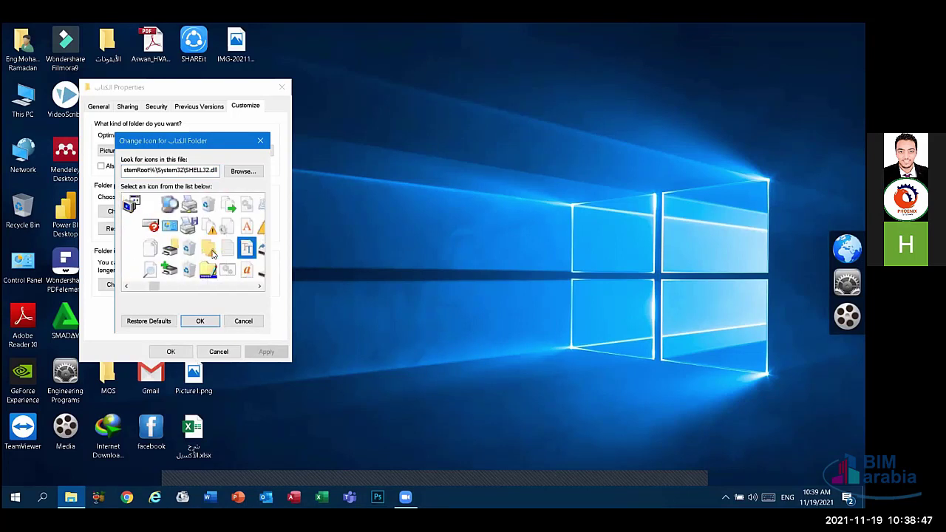
scroll(212, 253, down, 1)
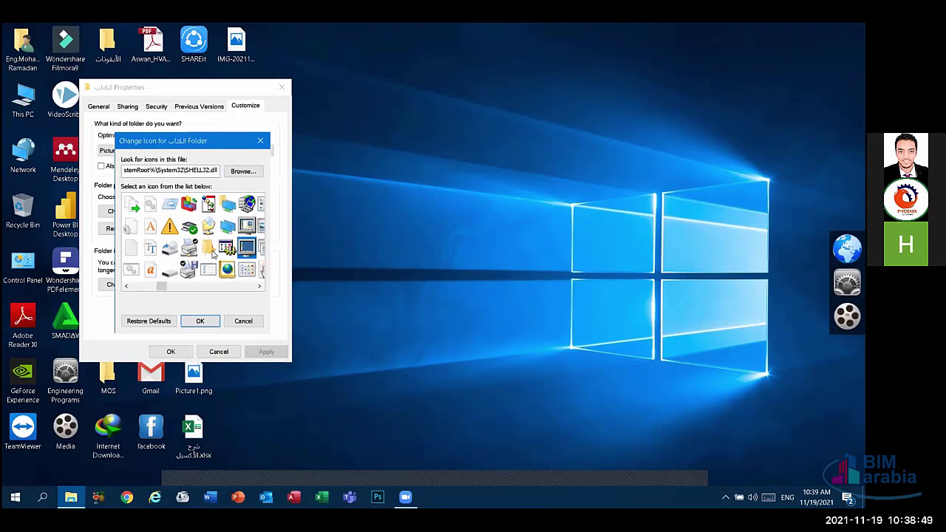
click(200, 322)
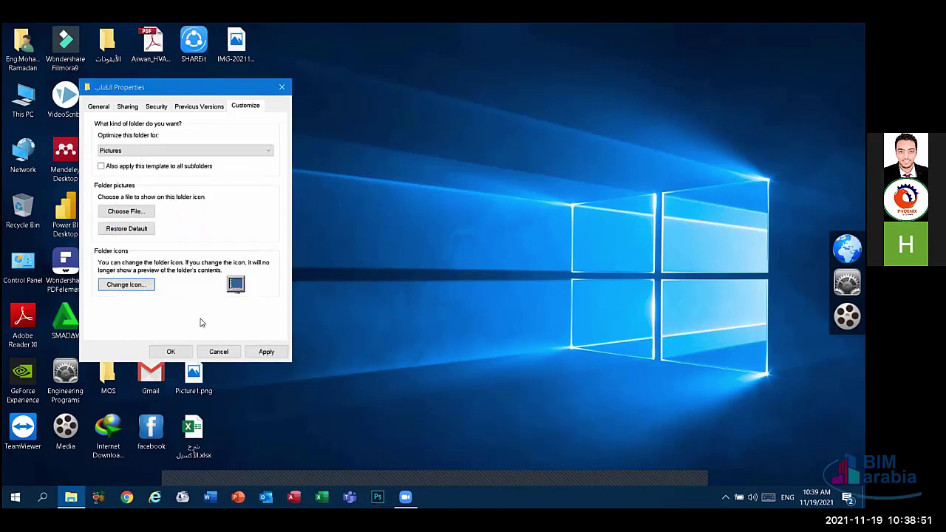
click(266, 352)
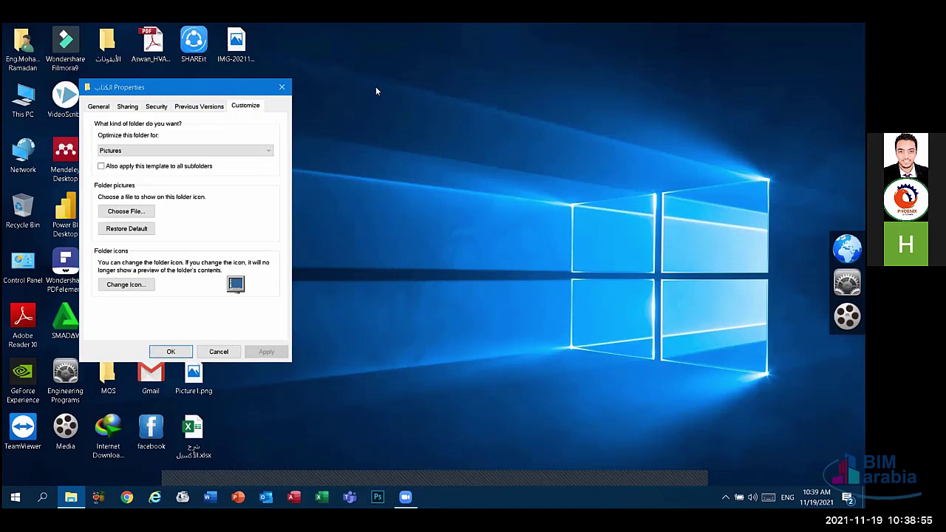
Restore the default icon of the الكتاب desktop folder, apply it, and close the folder's properties.
drag(230, 87, 375, 94)
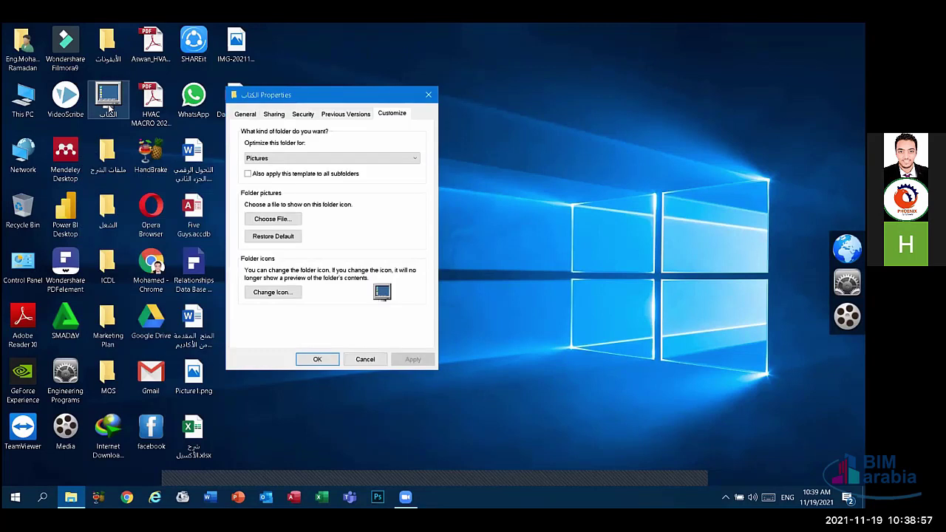
click(274, 293)
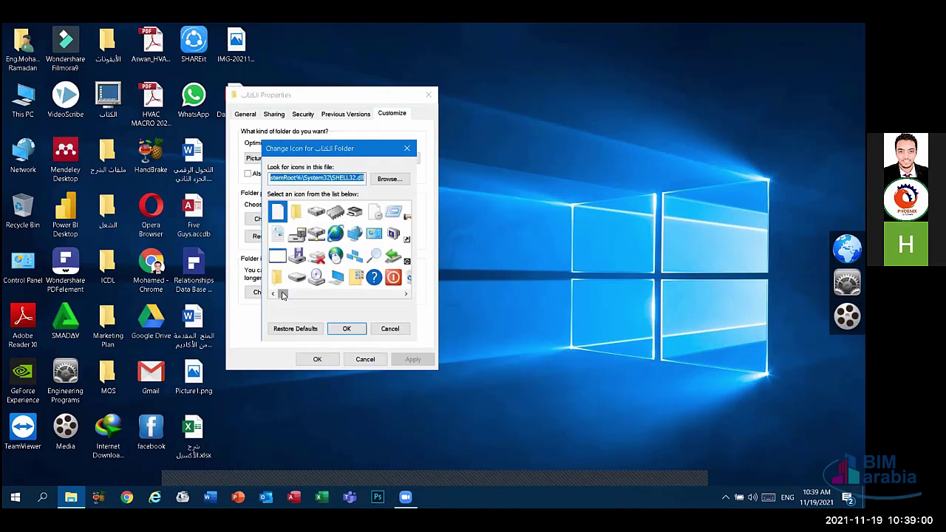
click(292, 332)
click(412, 360)
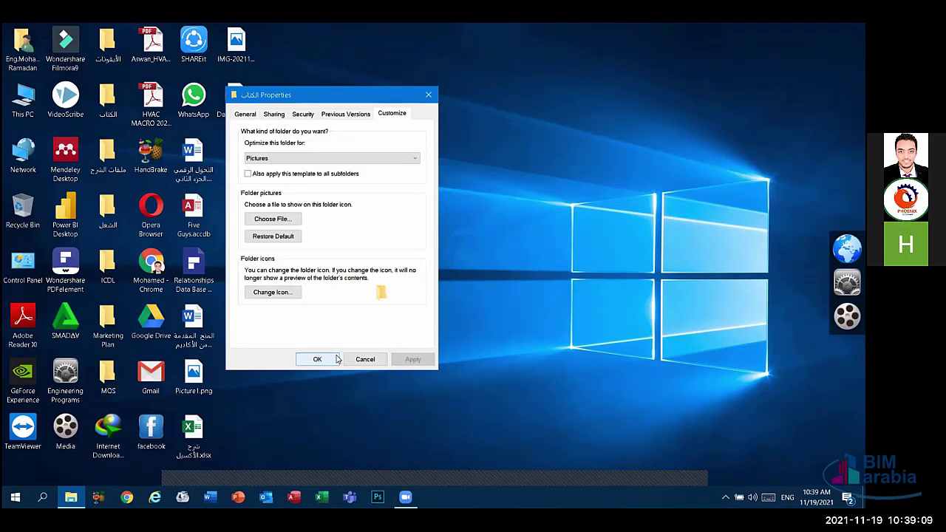
click(329, 359)
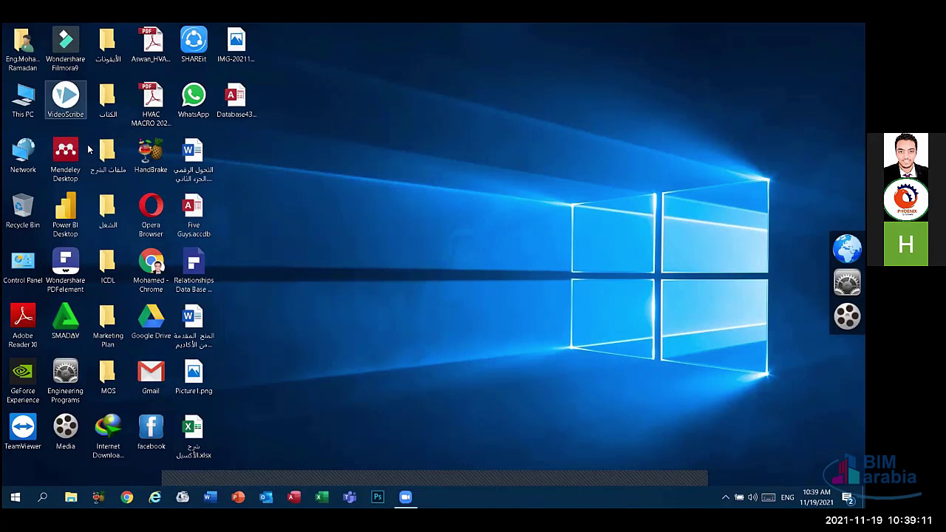
Open the properties of This PC to view the basic system information, and close the System window.
right_click(28, 91)
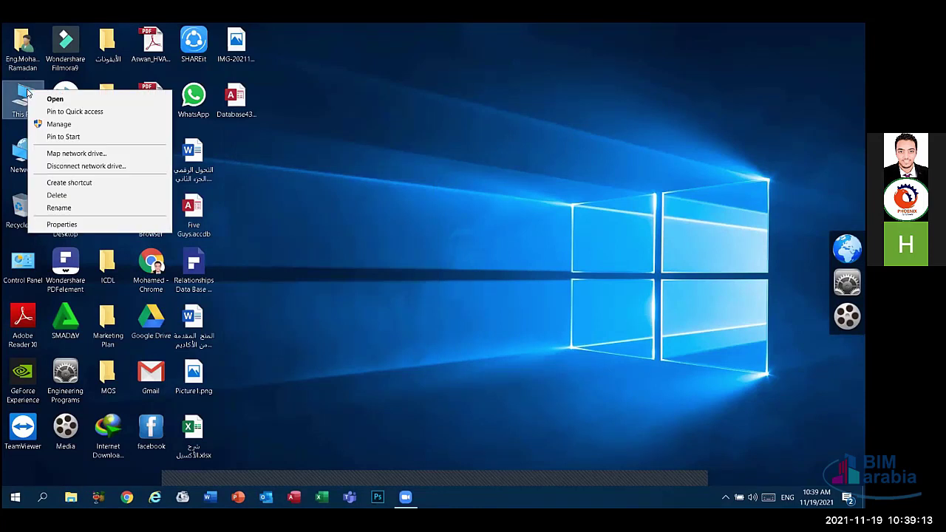
click(70, 224)
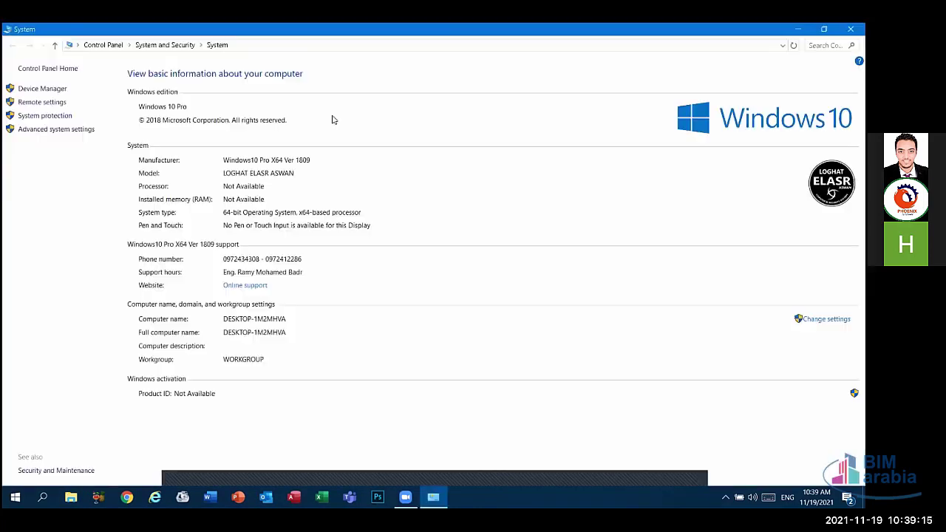
click(851, 28)
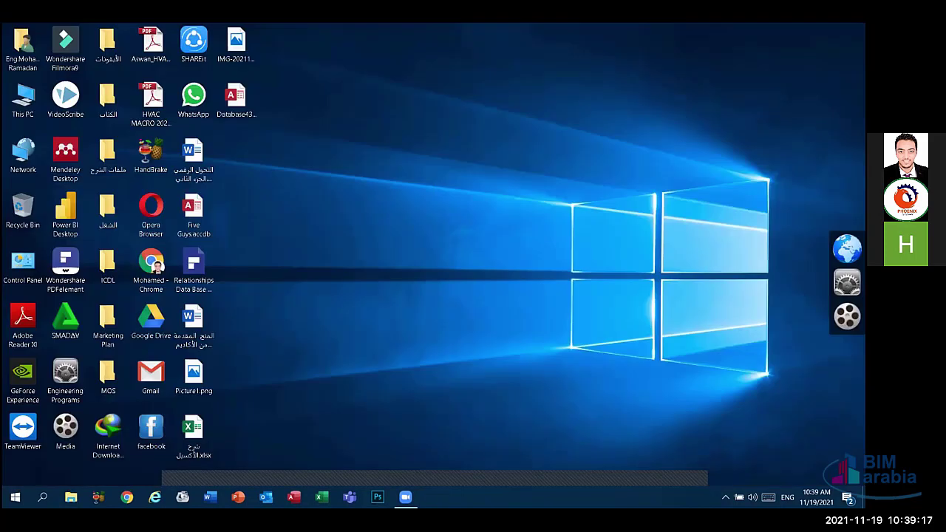
Look through the themes in the desktop's Personalization settings and open the related desktop icon settings.
right_click(323, 175)
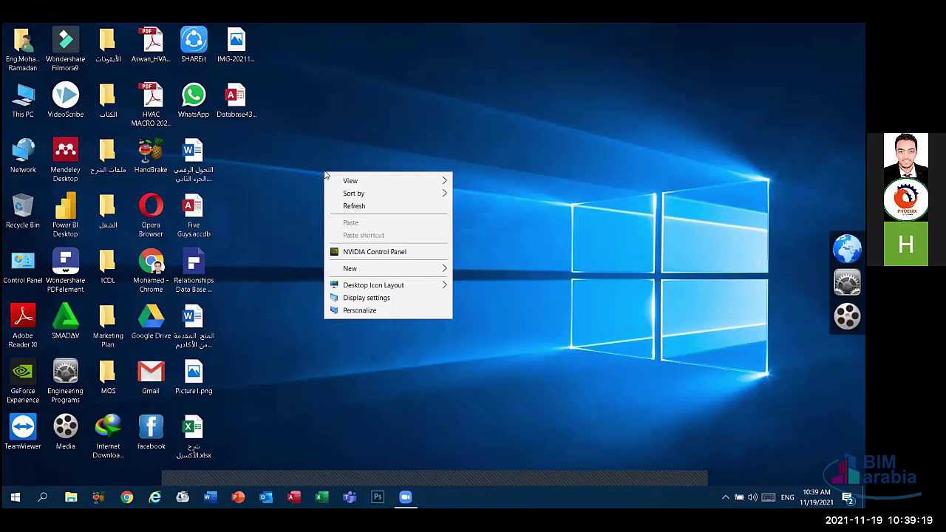
click(359, 311)
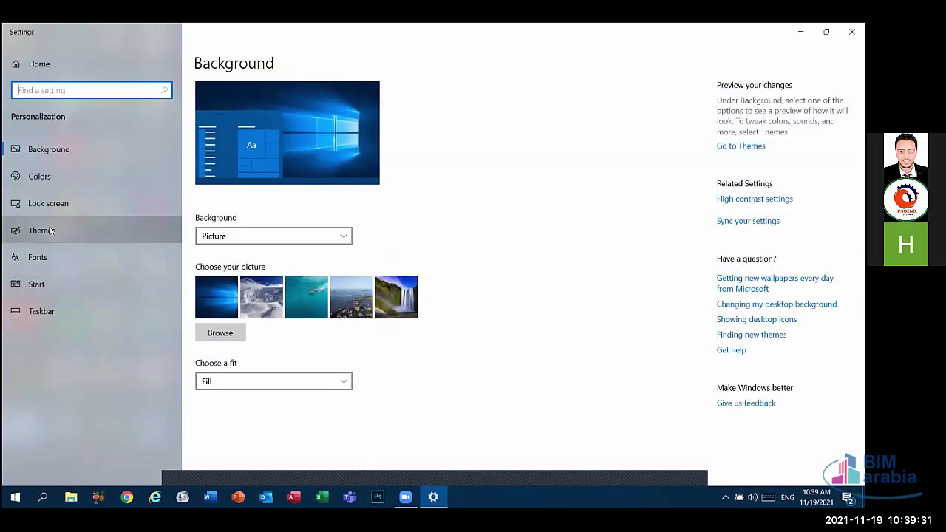
click(41, 231)
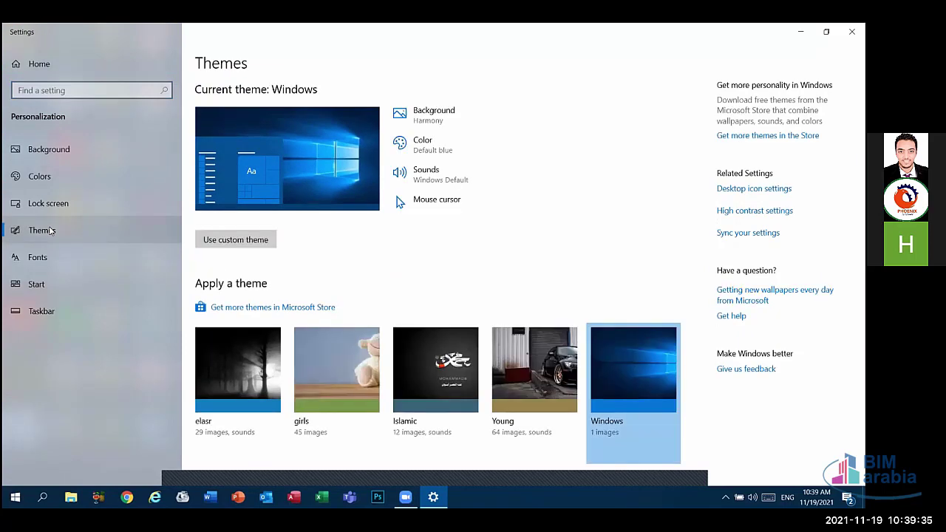
scroll(616, 192, down, 2)
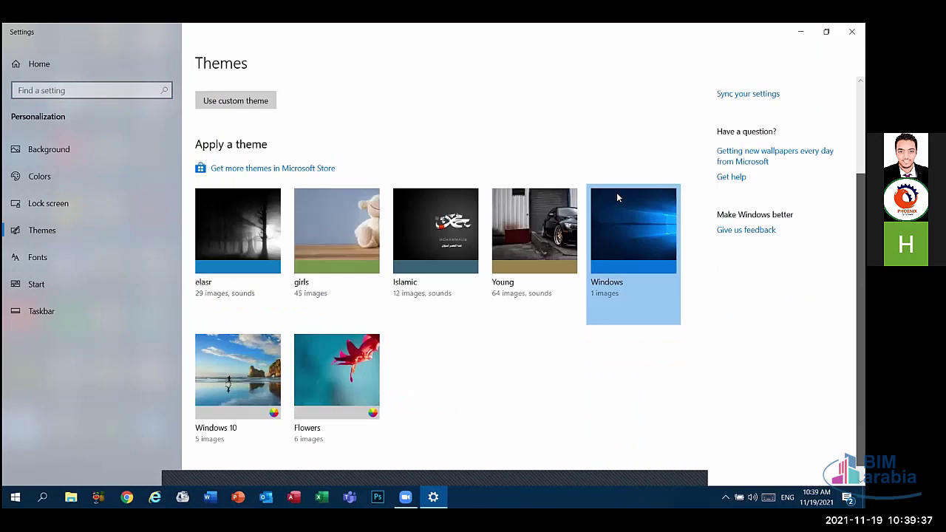
scroll(616, 192, up, 2)
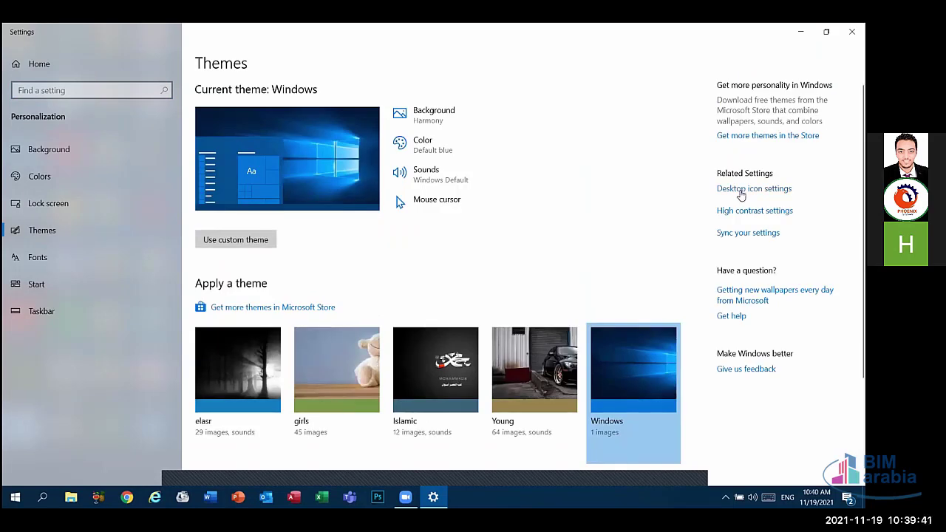
click(741, 190)
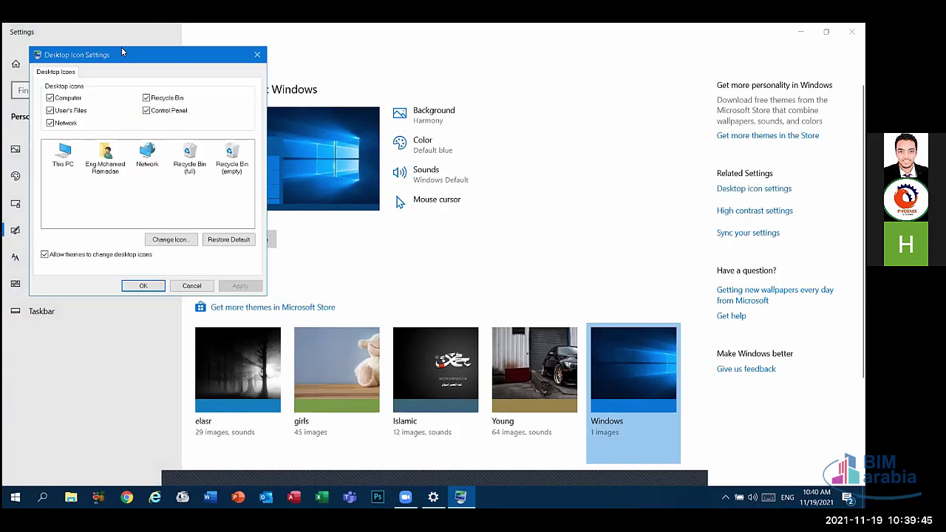
drag(118, 62, 373, 89)
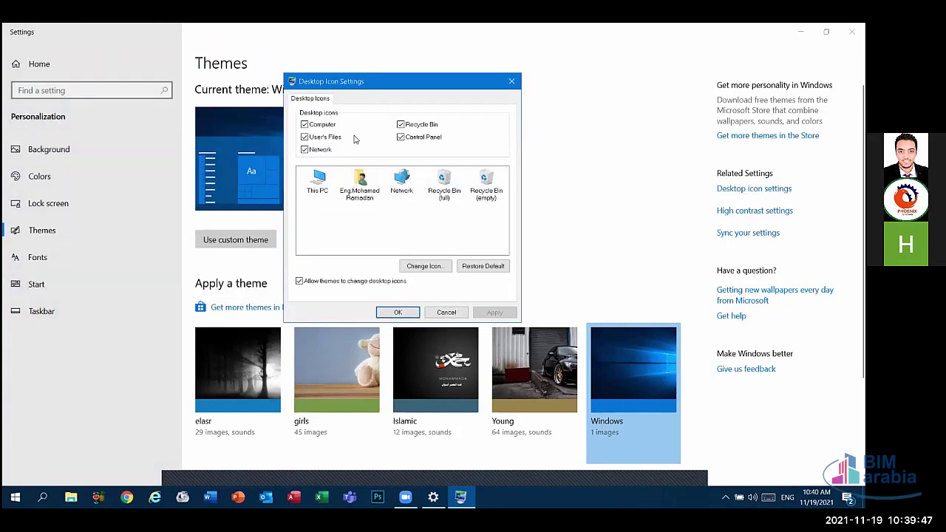
Change the This PC desktop icon to the two-people icon from imageres.dll.
click(315, 190)
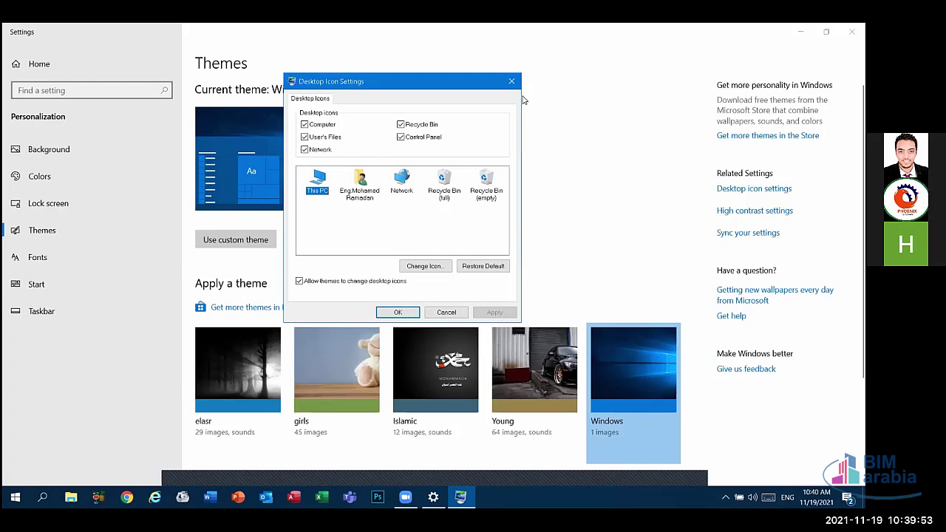
click(419, 265)
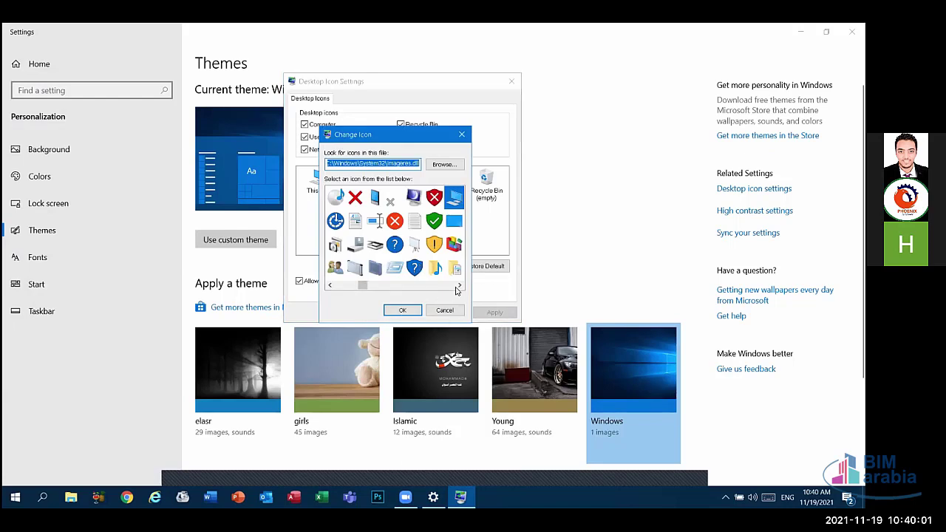
click(459, 285)
click(459, 285)
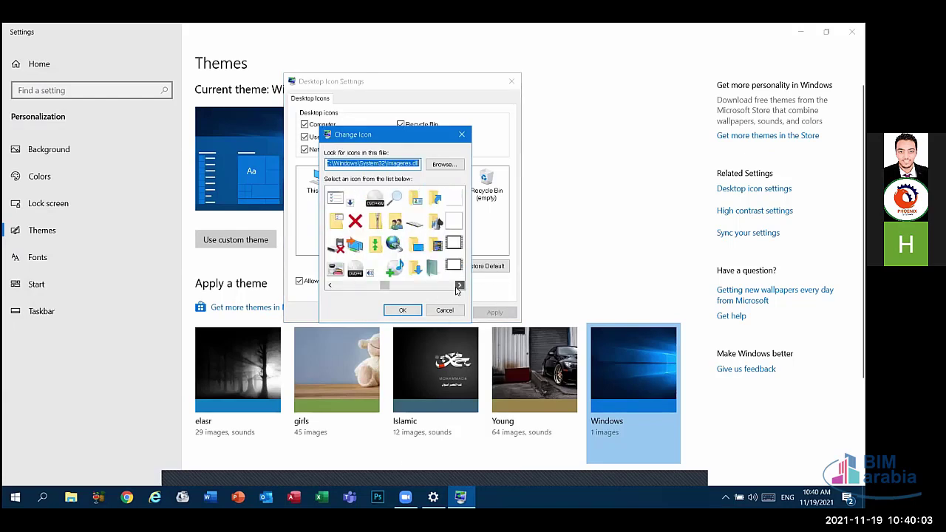
click(458, 286)
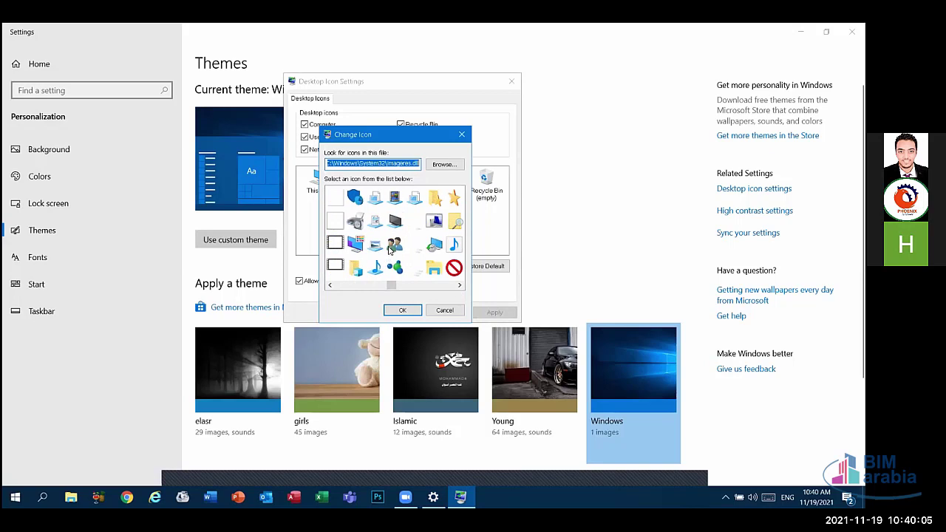
click(390, 249)
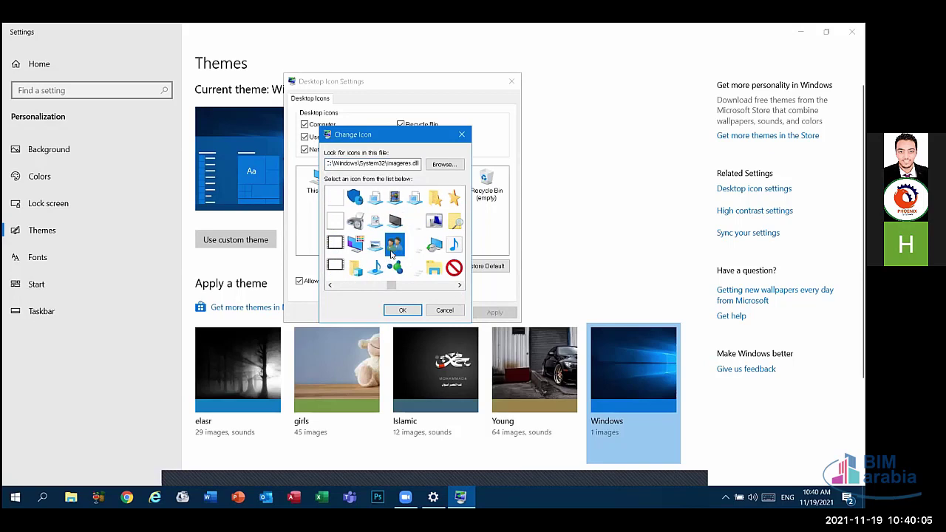
click(402, 311)
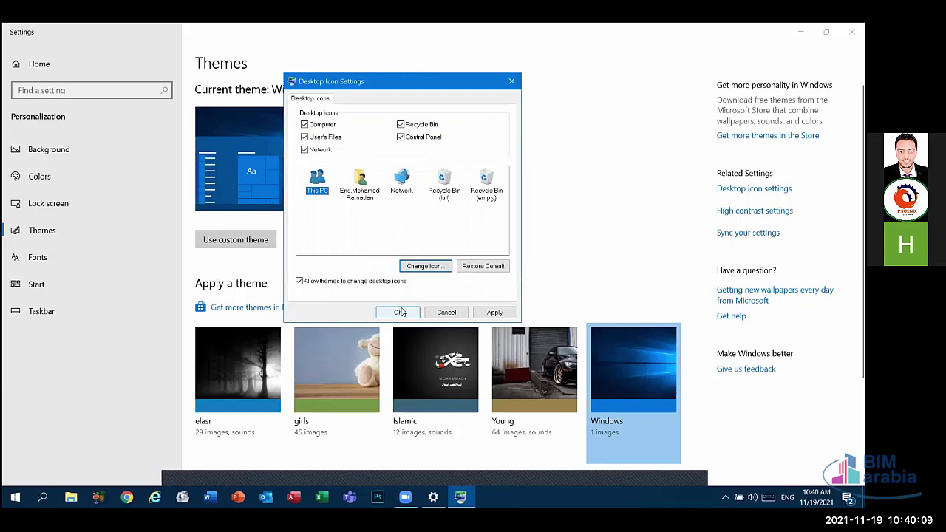
Restore the default icon for This PC, cancel the desktop icon settings, and close the Settings window.
click(362, 194)
click(320, 188)
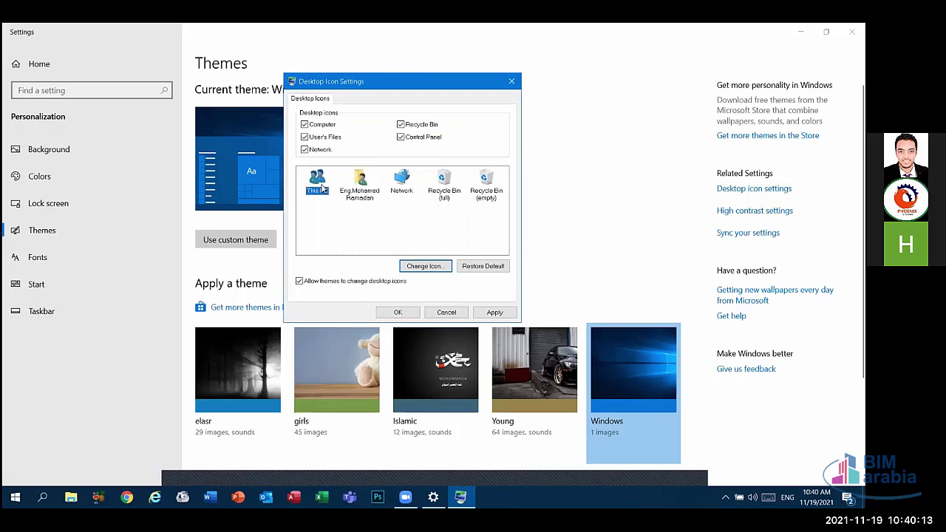
click(493, 268)
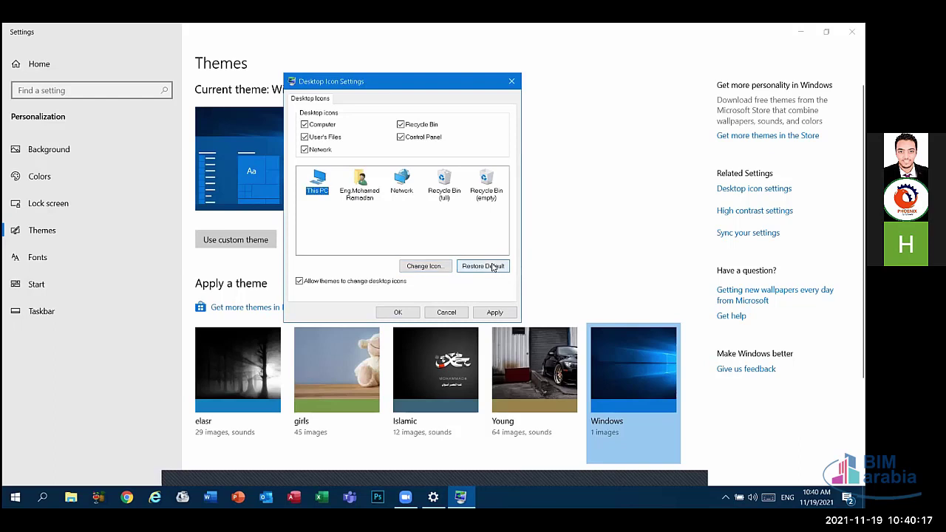
click(447, 312)
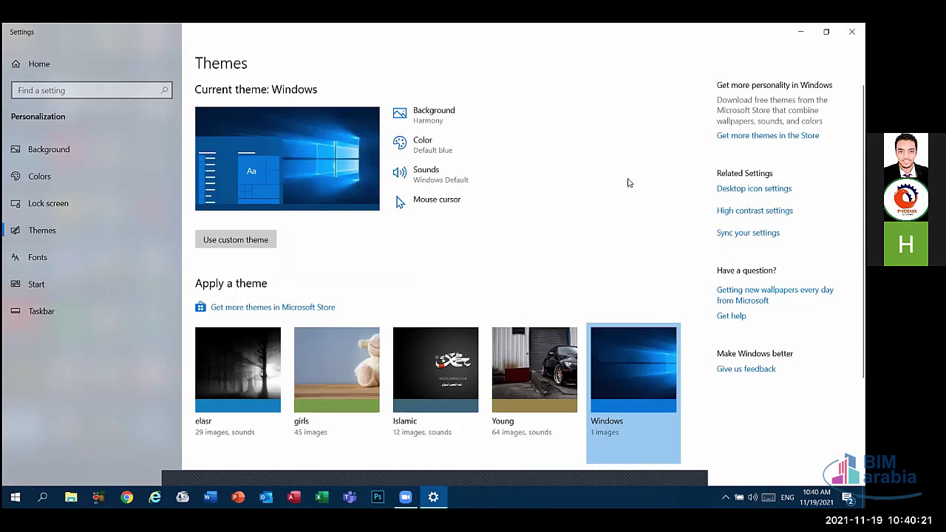
click(851, 32)
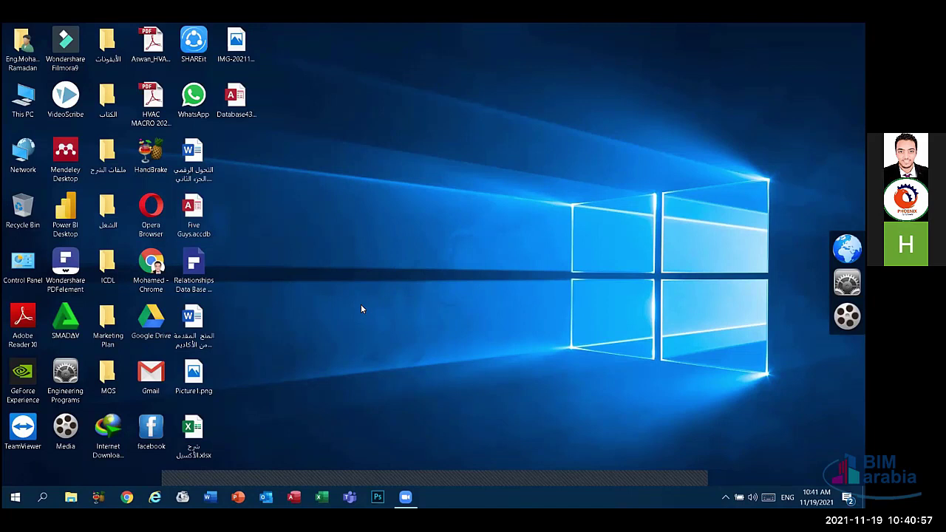
Switch to Word and, in a new blank document, write the first line "SHIFT + E = الضمة".
click(212, 497)
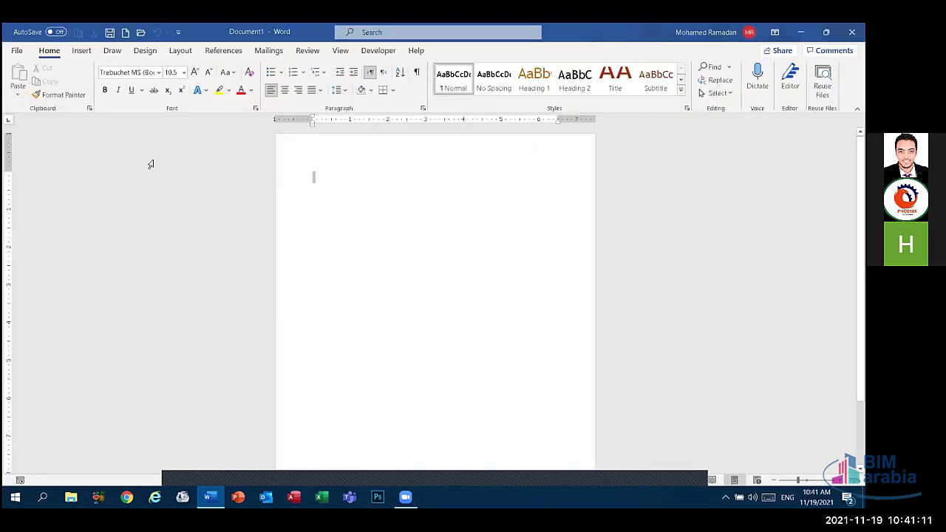
click(378, 215)
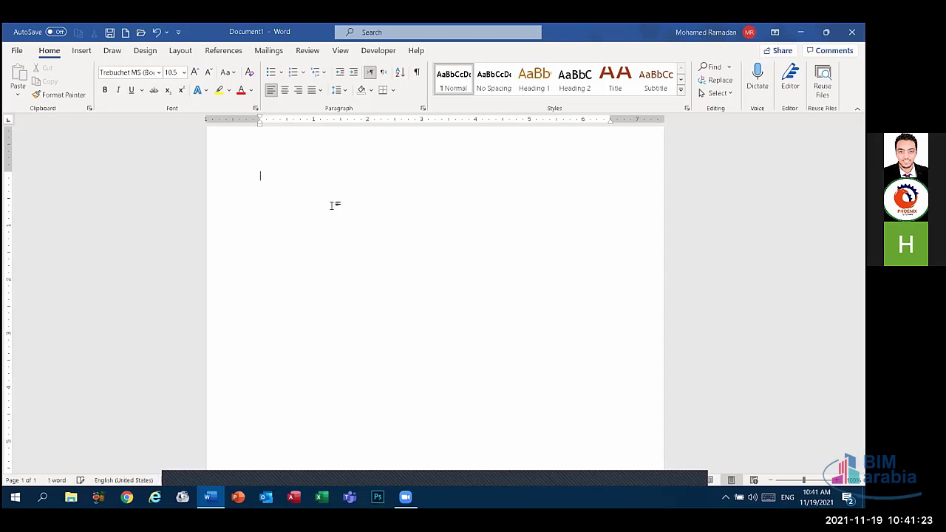
text(a)
key(BackSpace)
text(SG)
key(BackSpace)
key(BackSpace)
text(SHIFT + )
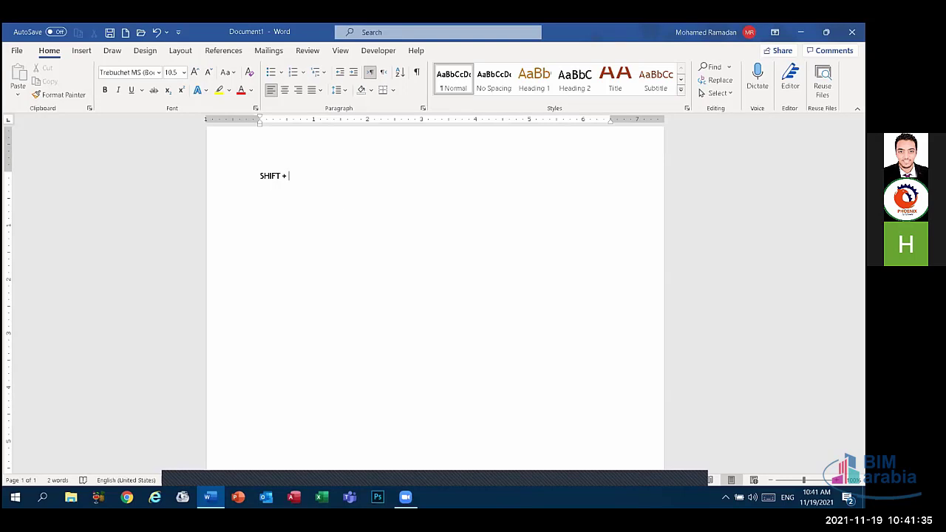
text(E =)
key(alt+shift)
text(العن)
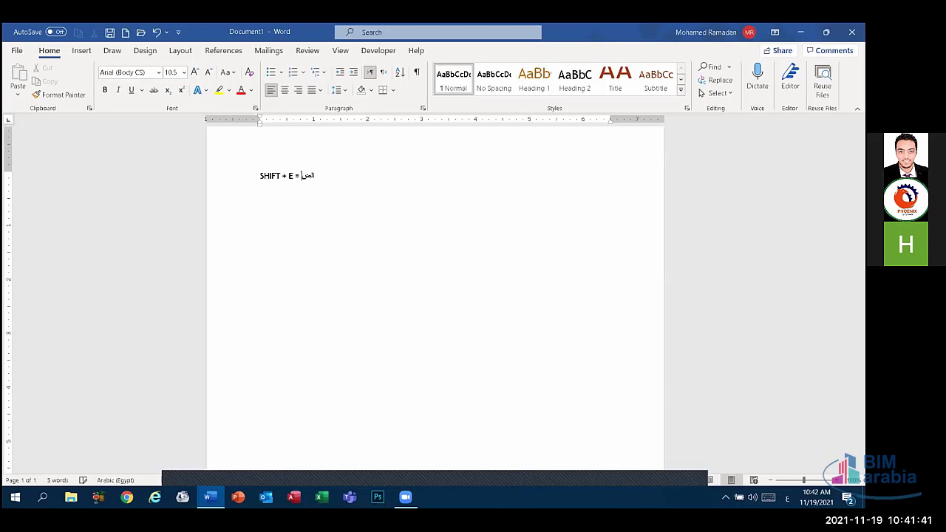
key(BackSpace)
key(BackSpace)
text(حافة)
Enlarge the whole "SHIFT + E" line to font size 20.
triple_click(320, 175)
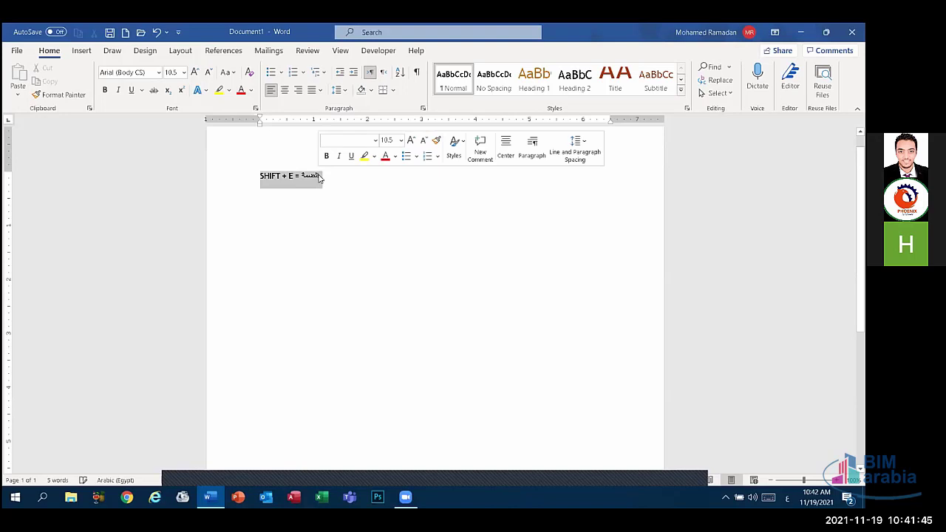
click(194, 72)
click(194, 71)
click(194, 71)
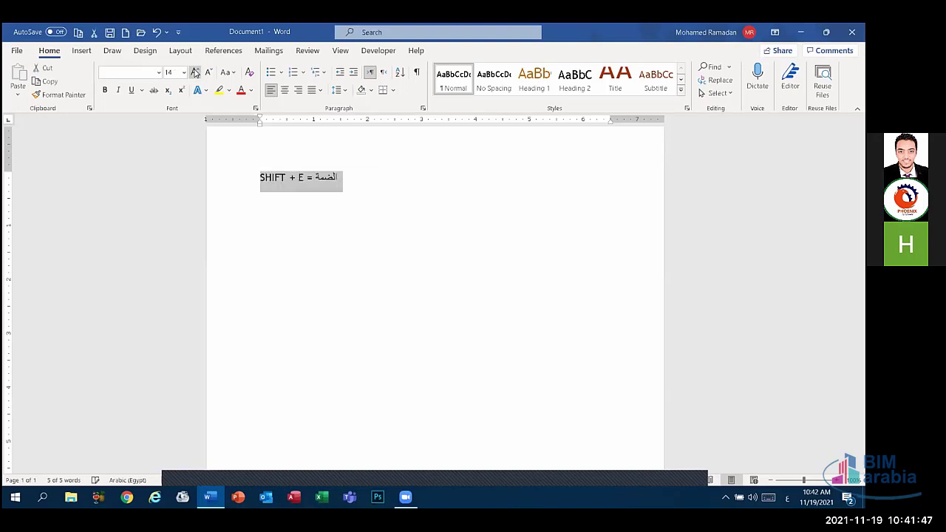
click(194, 72)
click(194, 71)
click(194, 71)
click(416, 188)
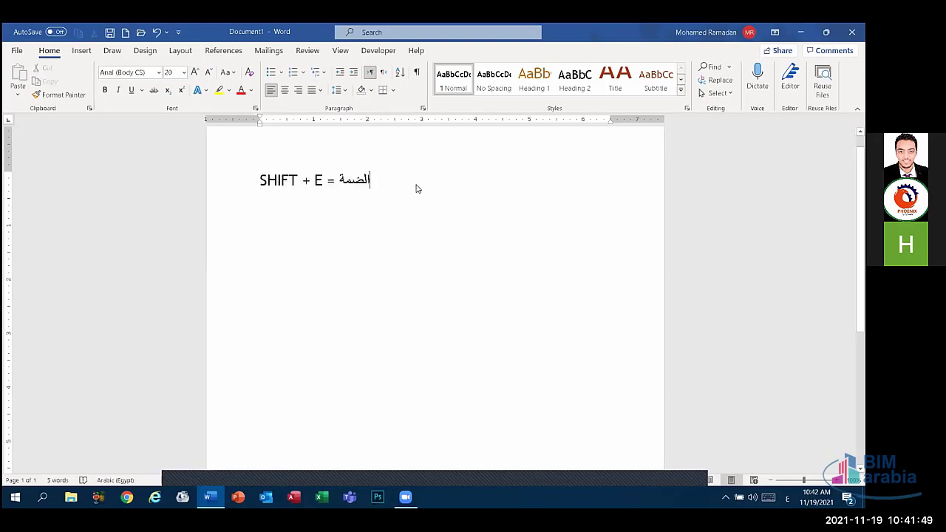
Add a second line reading "SHIFT + X = السكون" below the SHIFT + E line.
key(Return)
text(س)
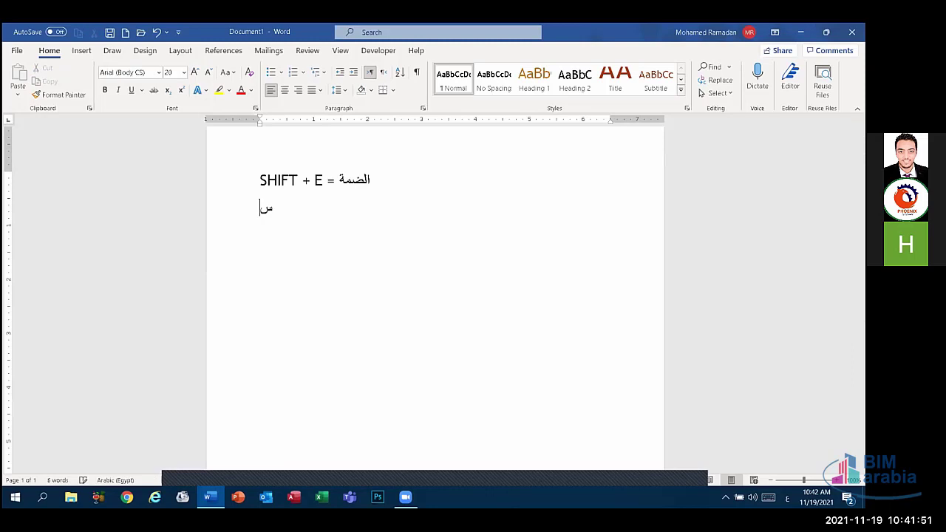
key(BackSpace)
key(alt+shift)
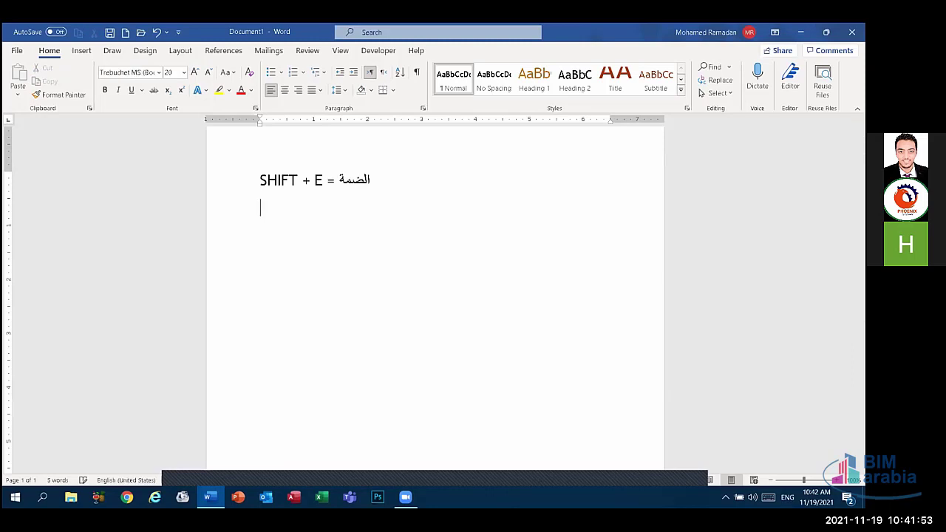
text(SHIFT + X =)
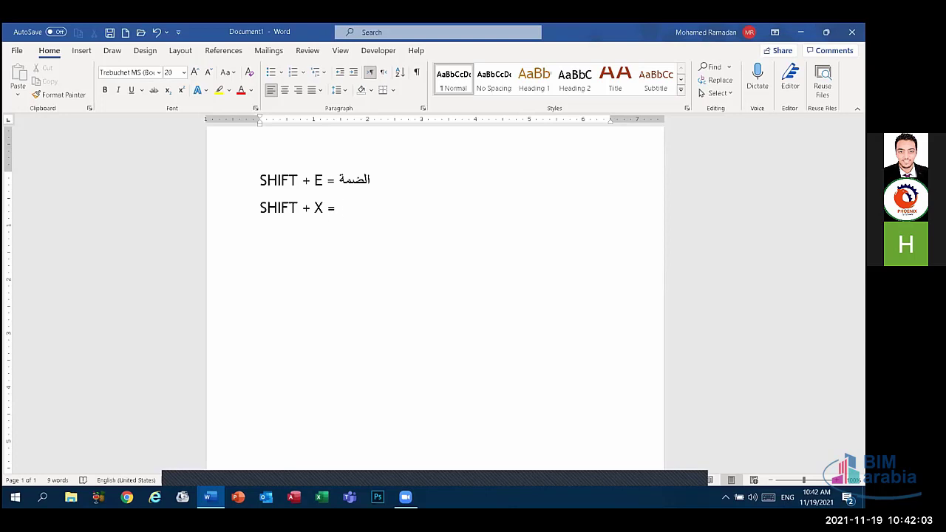
key(alt+shift)
text(الس)
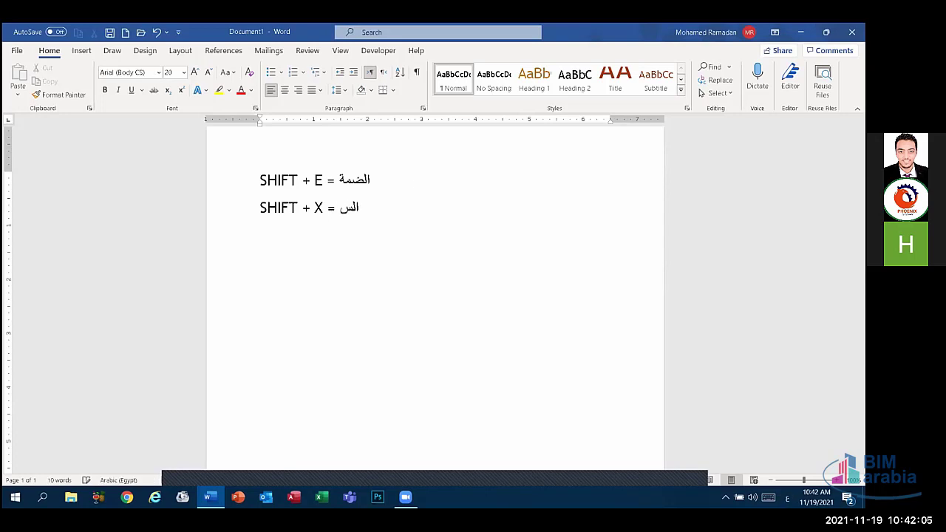
text(كون)
Add a third line reading "SHIFT+ Q = الفتحة" below the SHIFT + X line.
key(Return)
key(alt+shift)
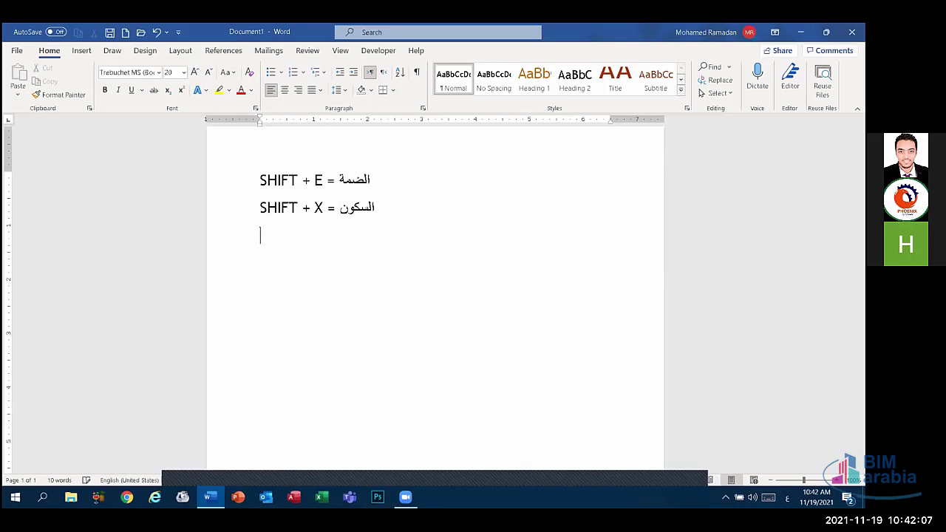
text(S)
text(HIFT+ Q =)
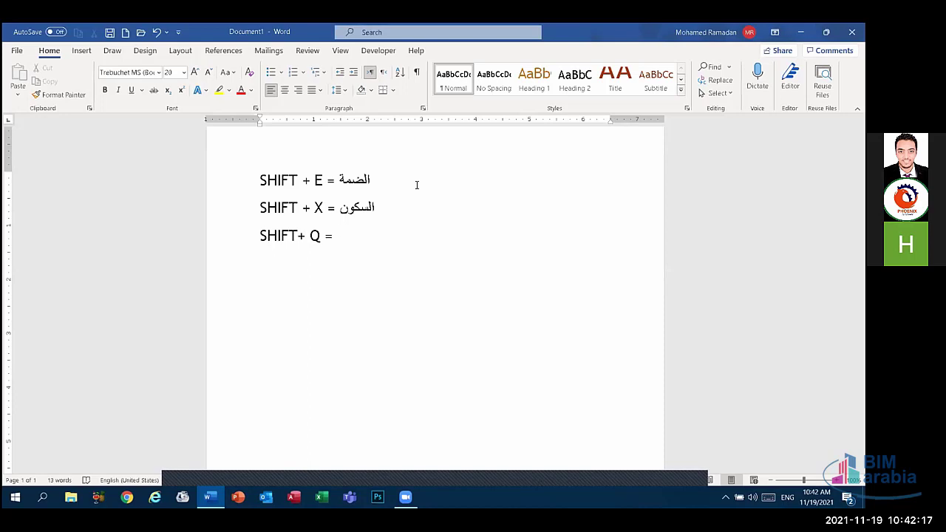
key(alt+shift)
text(الفتحة)
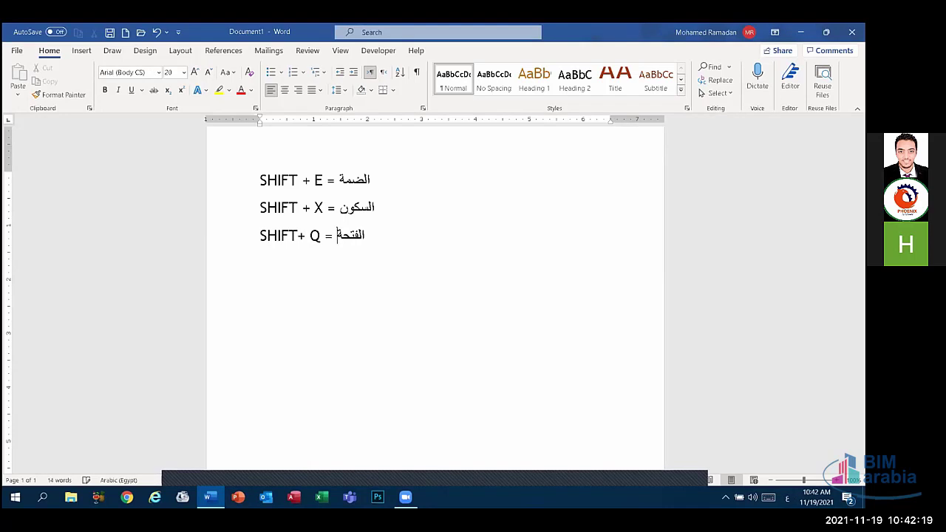
Add a fourth line reading "SHIFT + A = الكسرة" below the SHIFT+ Q line.
key(Return)
key(alt+shift)
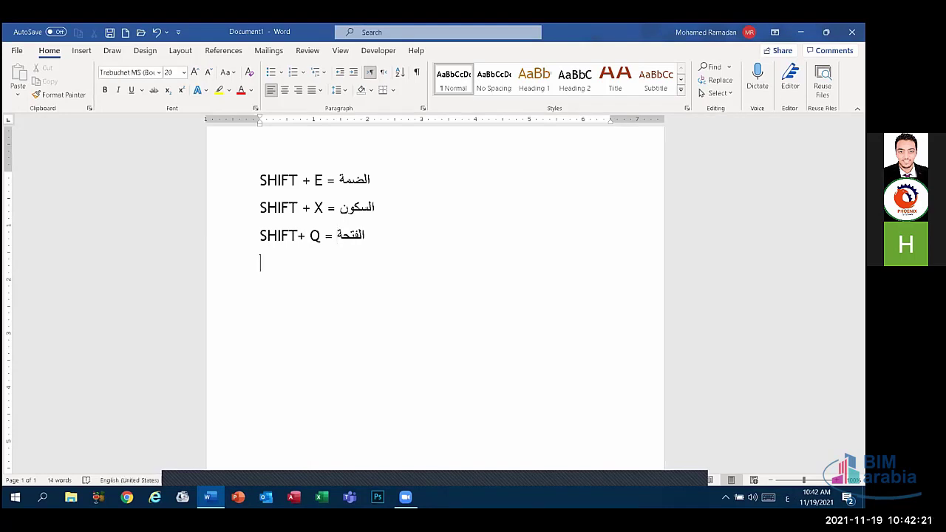
text(SHIFT + A )
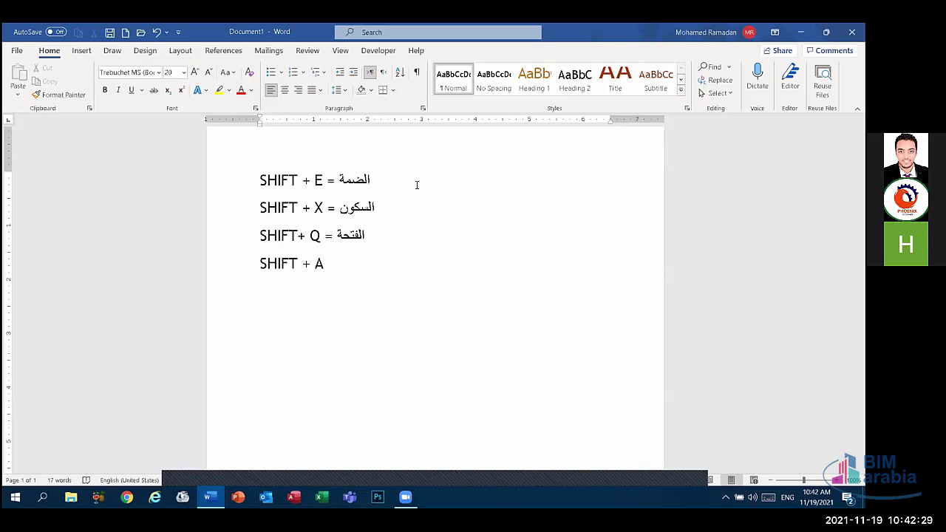
text(= )
text(HG)
key(BackSpace)
key(BackSpace)
key(alt+shift)
text(ال)
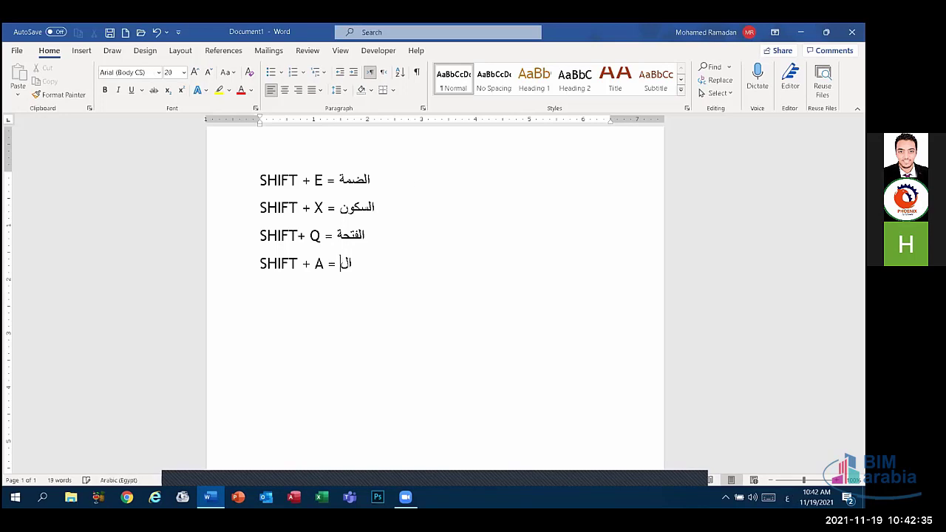
text(كسرة)
Add a fifth line reading "SHIFT + ذ = الشدة" below the SHIFT + A line.
key(Return)
key(alt+shift)
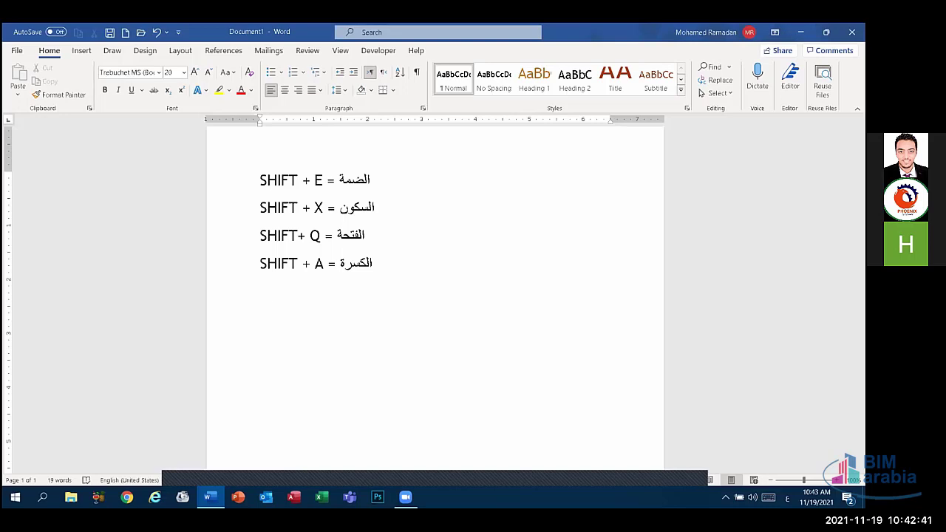
key(alt+shift)
text(س)
key(BackSpace)
key(alt+shift)
text(SHIFT + ')
key(alt+shift)
text(ذ)
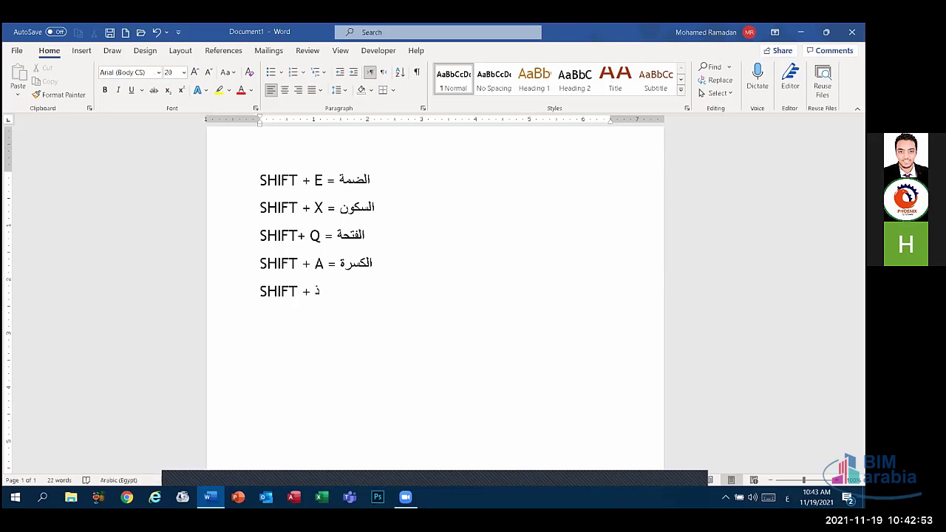
text(=)
key(BackSpace)
key(alt+shift)
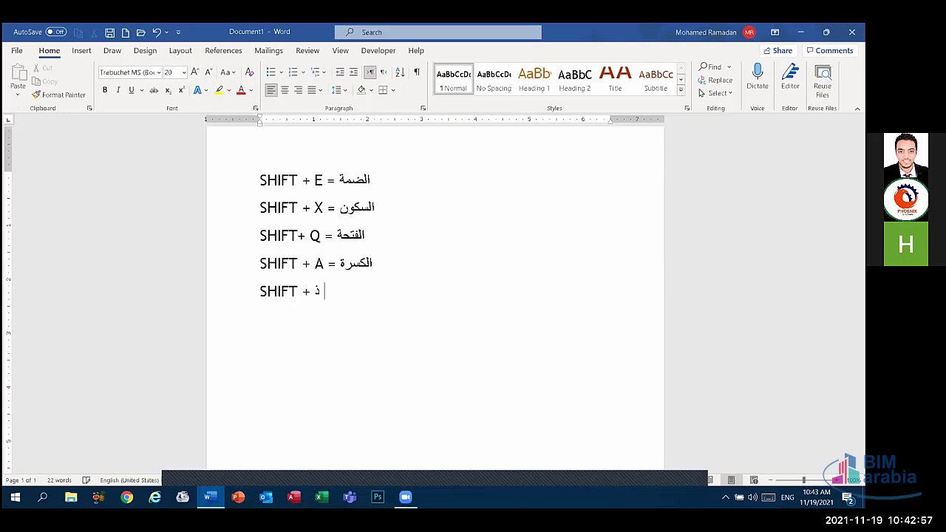
text(= HG)
key(BackSpace)
key(BackSpace)
key(alt+shift)
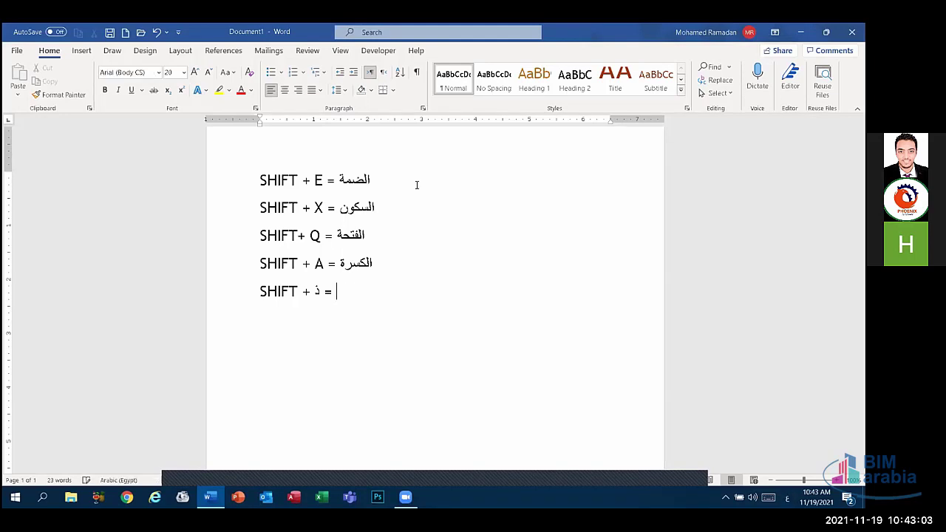
text(الشدة)
Add a sixth line reading "SHIFT + Z = المده" below the الشدة line.
key(Return)
key(alt+shift)
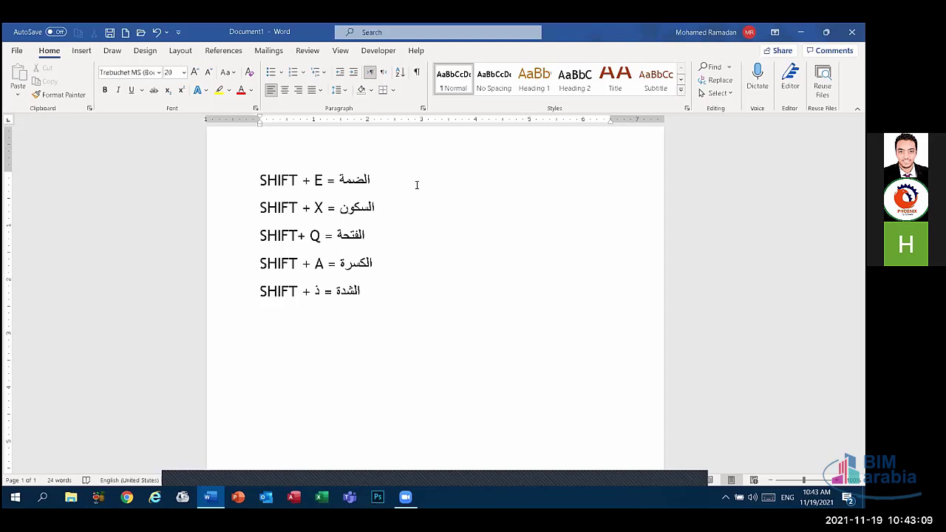
text(SHIFT +  Z)
key(BackSpace)
key(BackSpace)
key(BackSpace)
key(BackSpace)
key(BackSpace)
text(+ Z = HG)
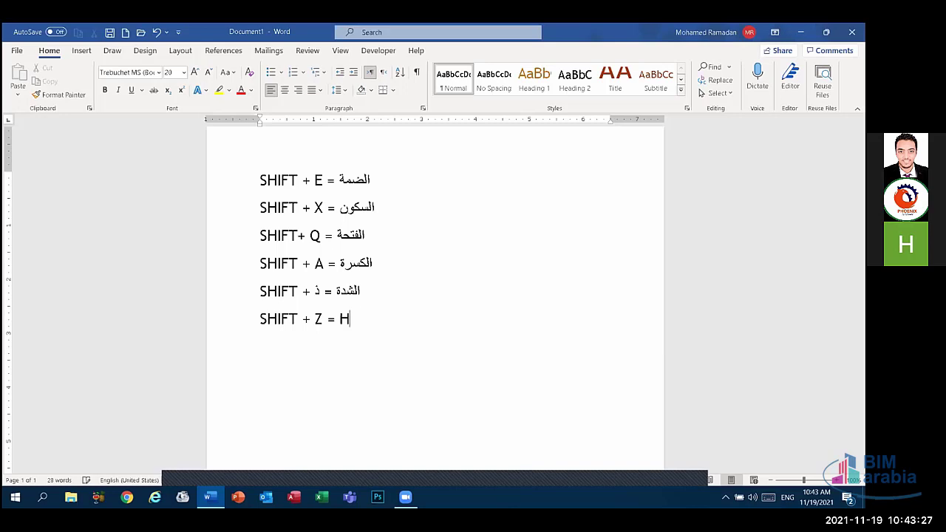
key(BackSpace)
key(BackSpace)
key(alt+shift)
text(المد)
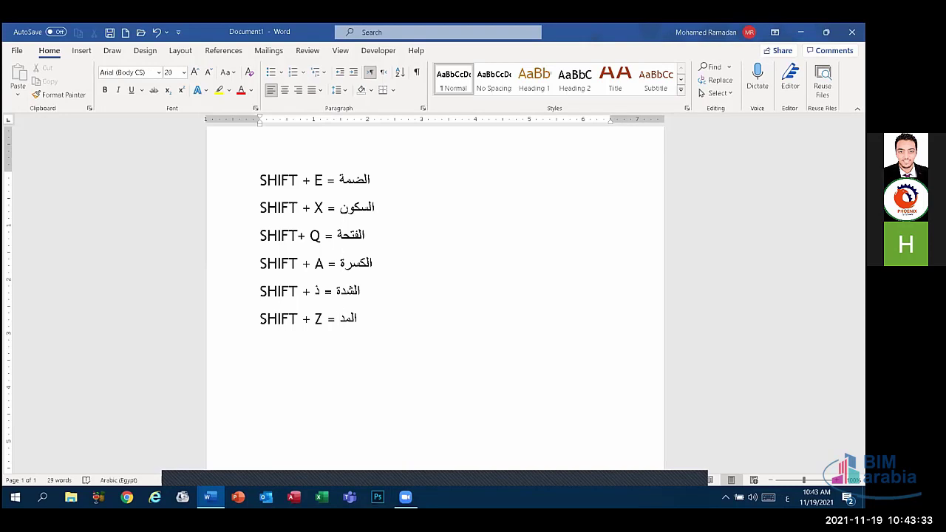
text(ه)
Add three more lines without descriptions for the tanween shortcuts: "SHIFT + W =", "SHIFT + S =" and "SHIFT + R =".
key(Return)
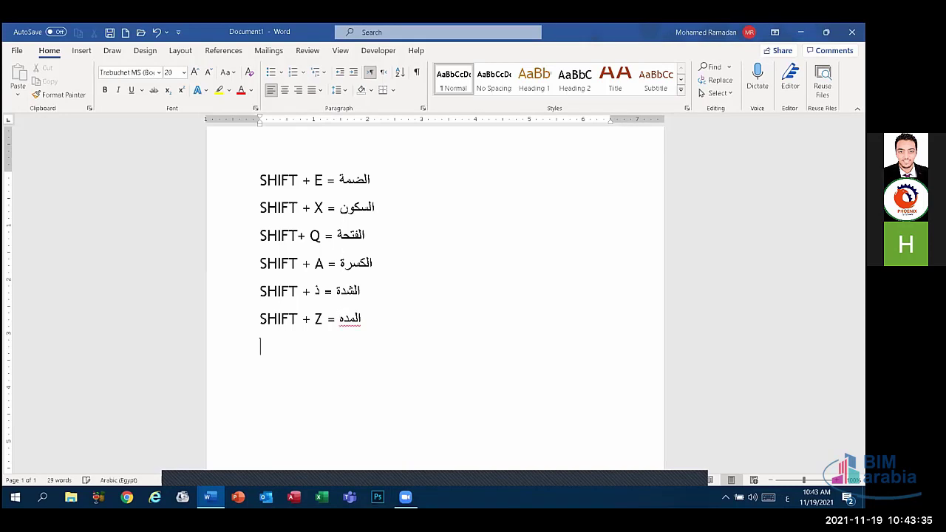
key(alt+shift)
text(S)
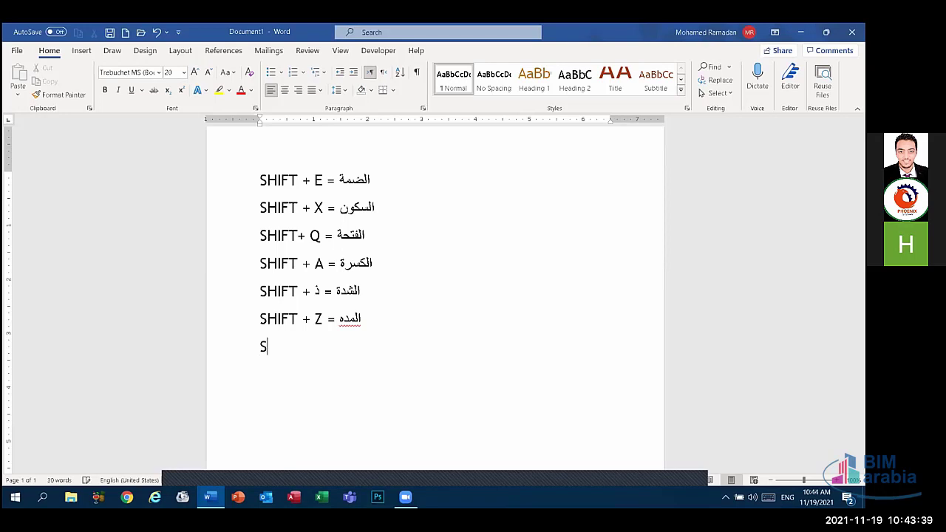
text(HIFT + W =)
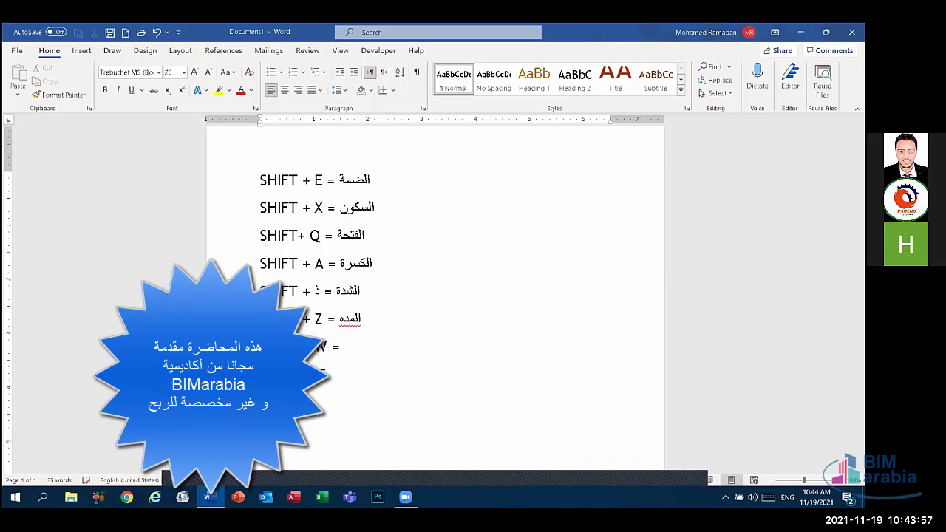
text(S )
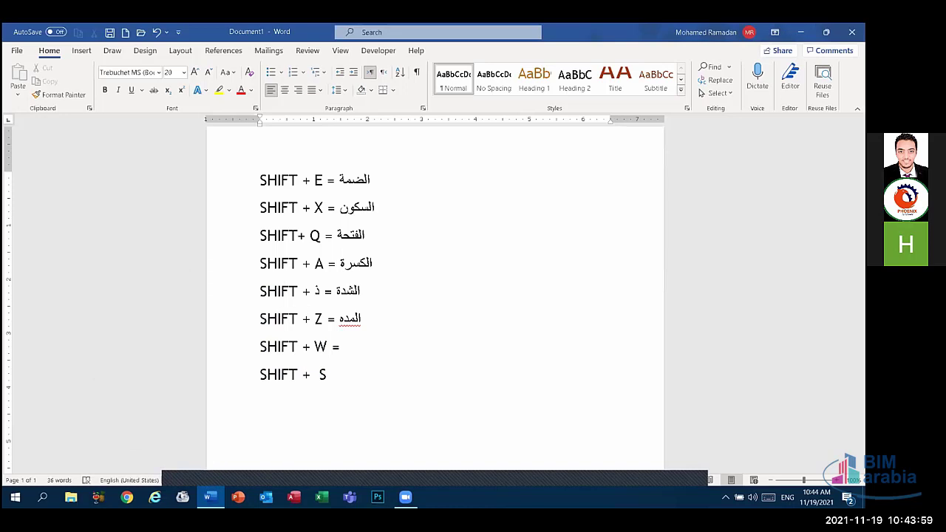
text(=)
key(Return)
text(SG)
key(BackSpace)
text(HIFT )
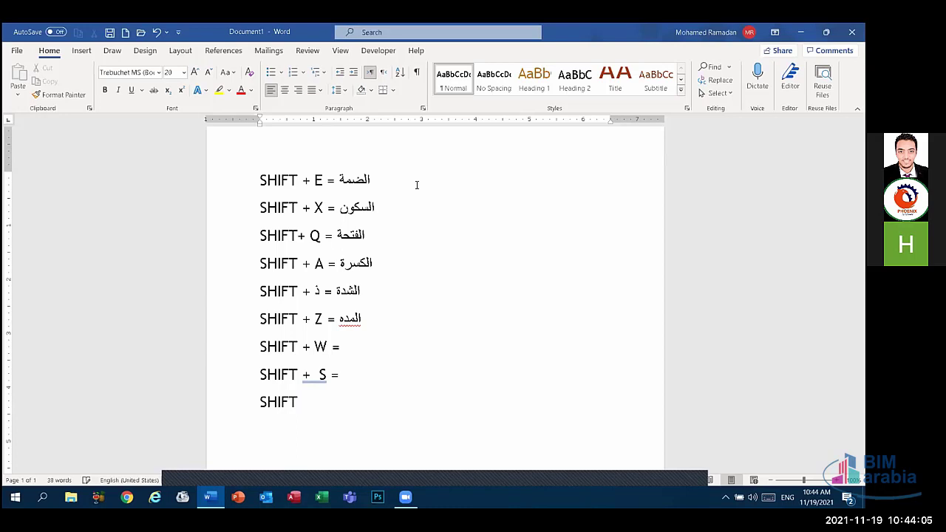
text(+ R =)
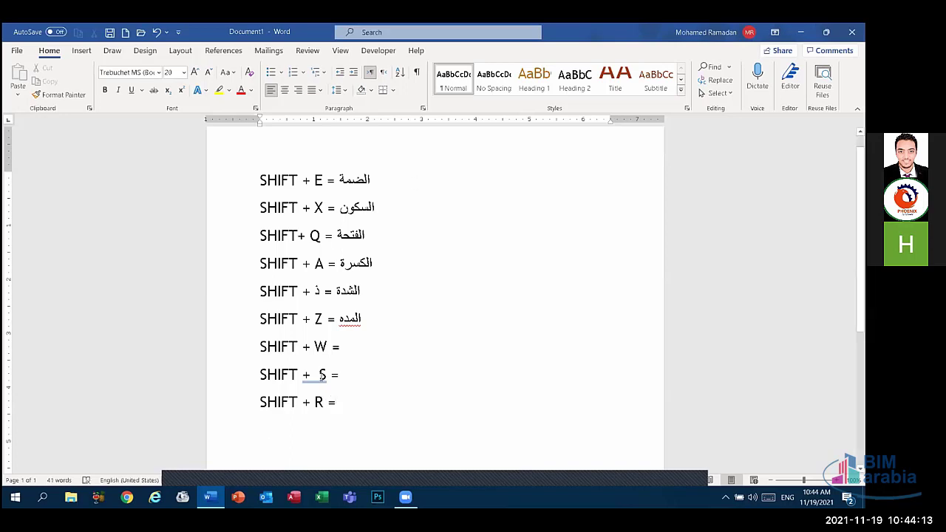
Remove the extra space before S in the SHIFT + S line and complete the SHIFT + W line with "تنوين فتح".
click(321, 375)
key(BackSpace)
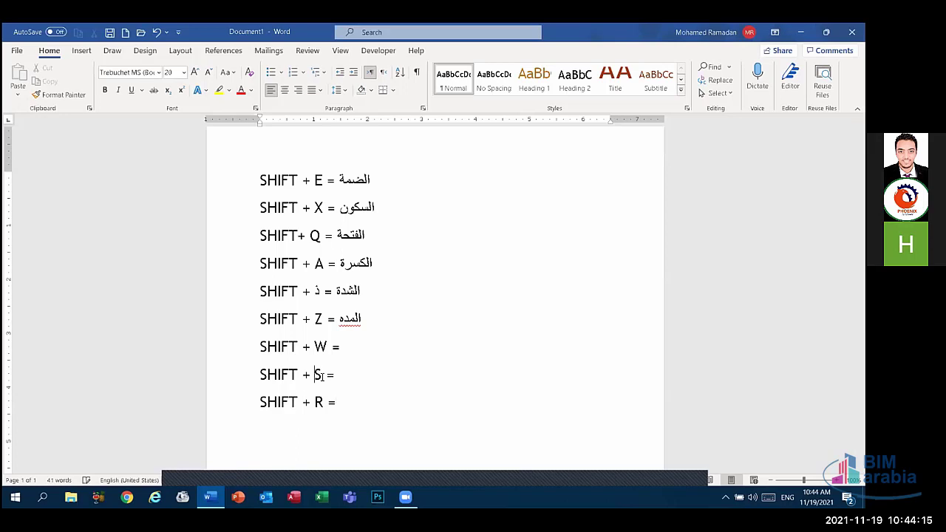
click(344, 347)
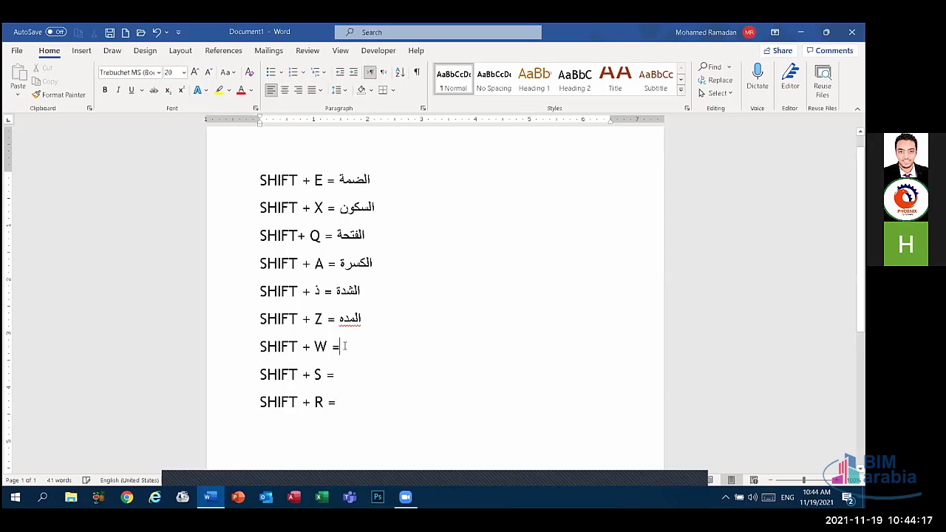
key(alt+shift)
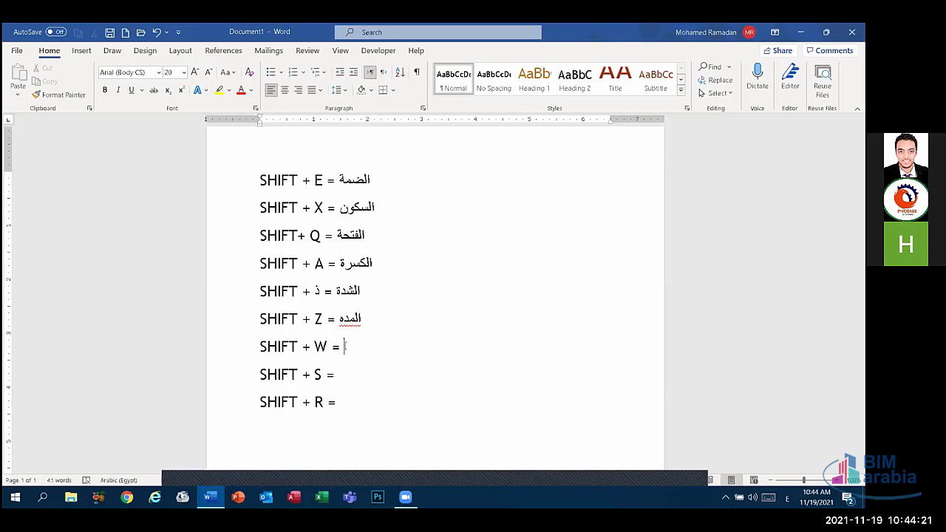
text(تنوين فتح)
Complete the SHIFT + S line with the description "تنوين كسرة".
click(359, 376)
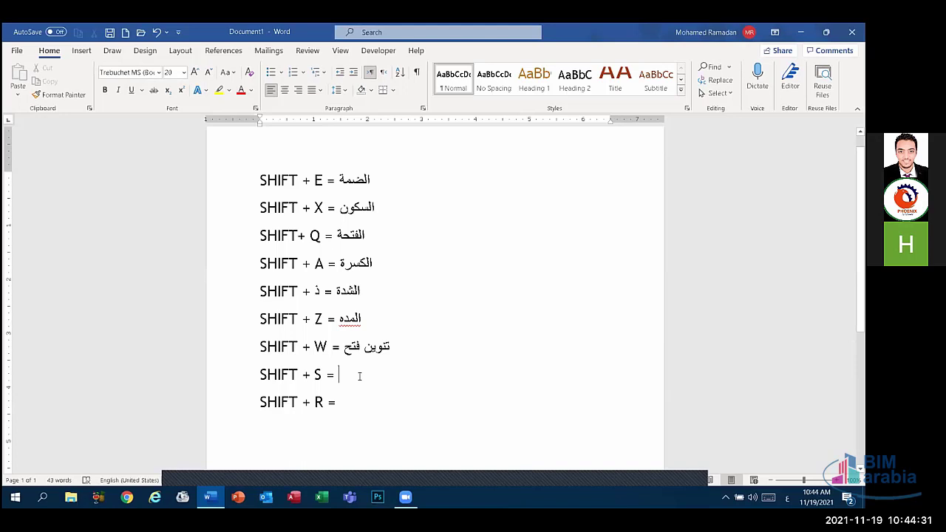
text(تنوي)
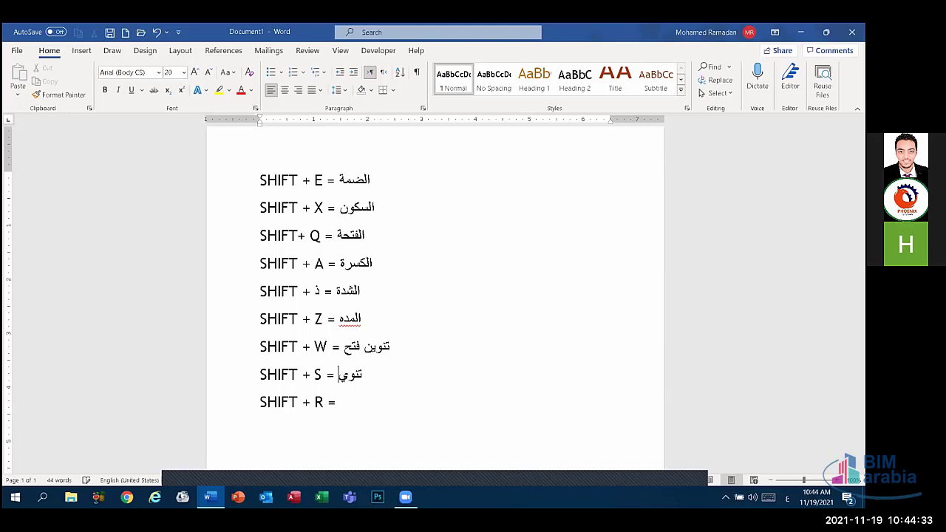
text(ن ك)
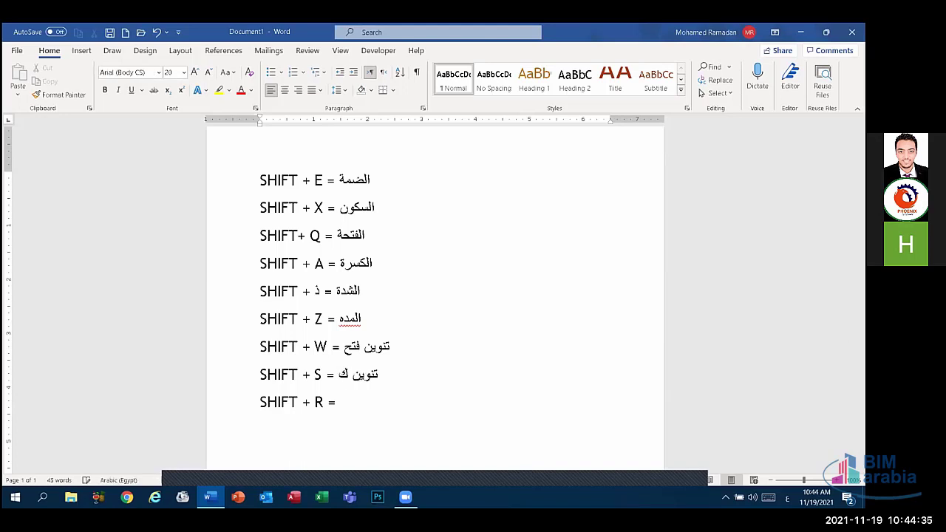
text(سرة)
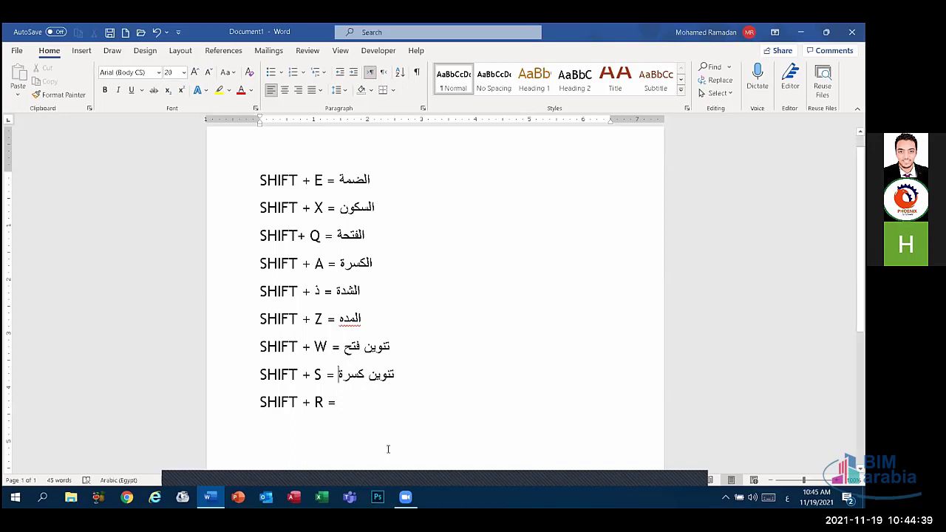
Complete the SHIFT + R line with "تنوين ضم" and add the word "كمبيوتر" on a new line below it.
click(370, 403)
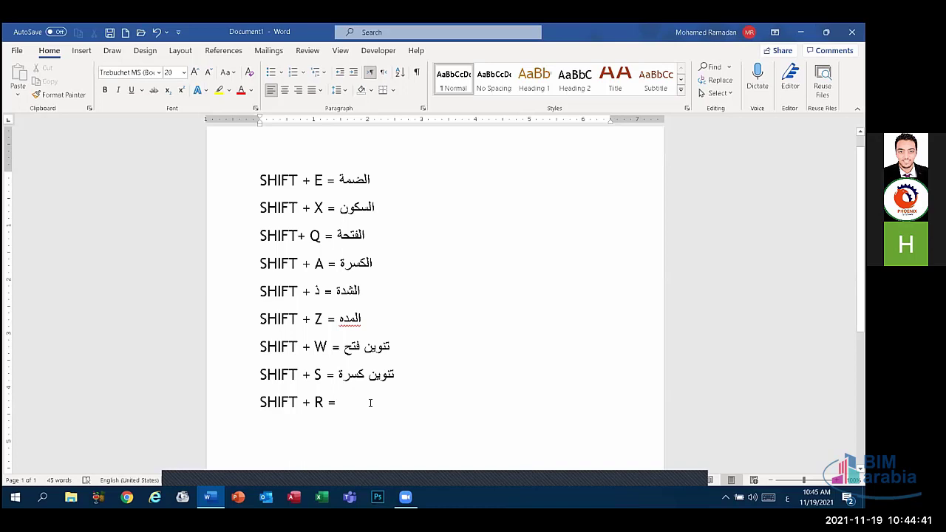
key(alt+shift)
text(تنوي)
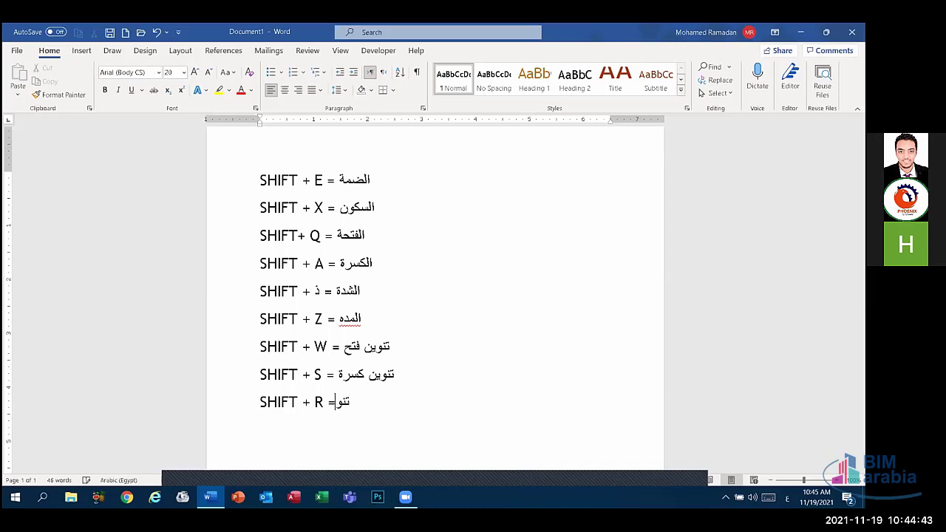
text(ن ضم)
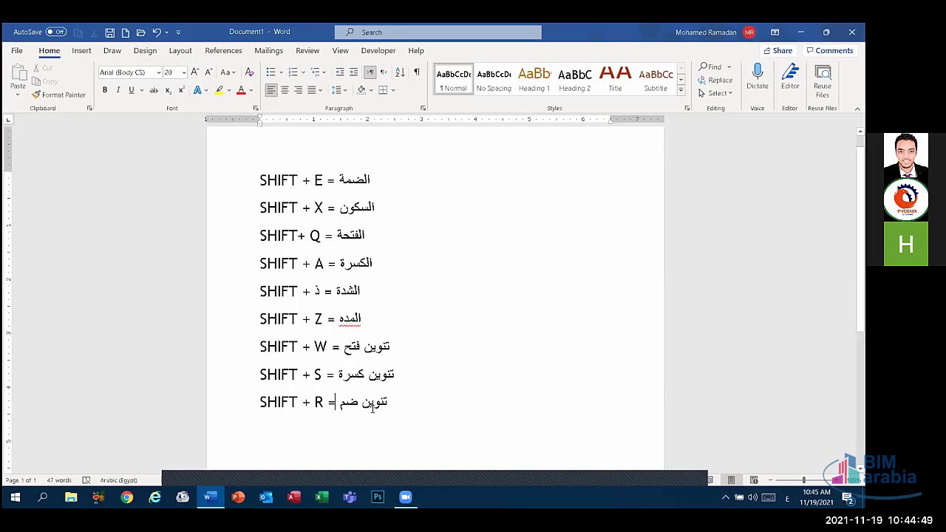
key(Return)
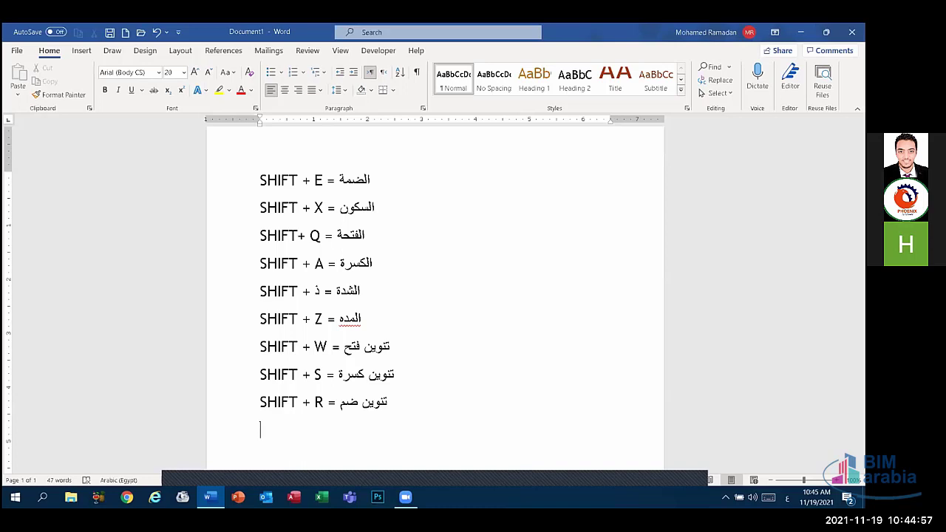
text(كمبيوتر)
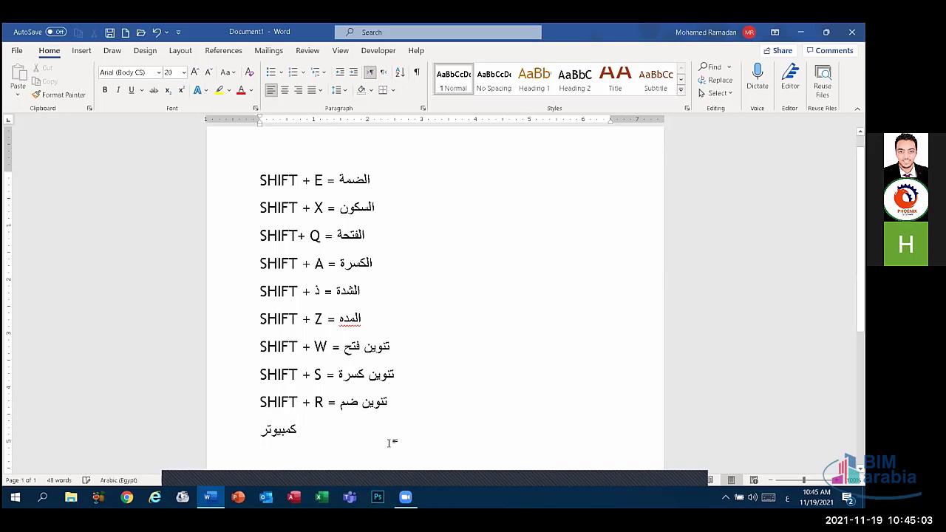
Stretch the word "كمبيوتر" by inserting a long run of kashida characters after the letter ي.
key(BackSpace)
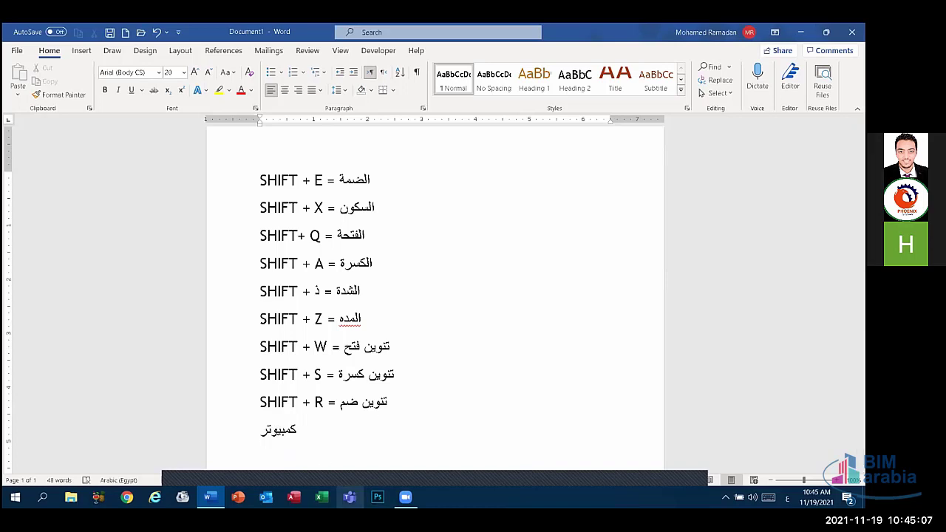
text(ــــــــــ)
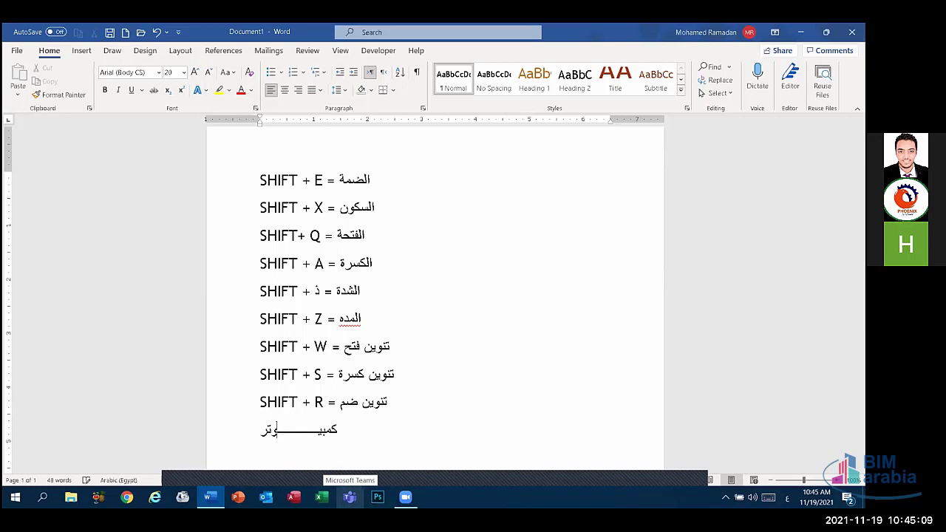
text(ــــــــــــــــــــــــــــــ)
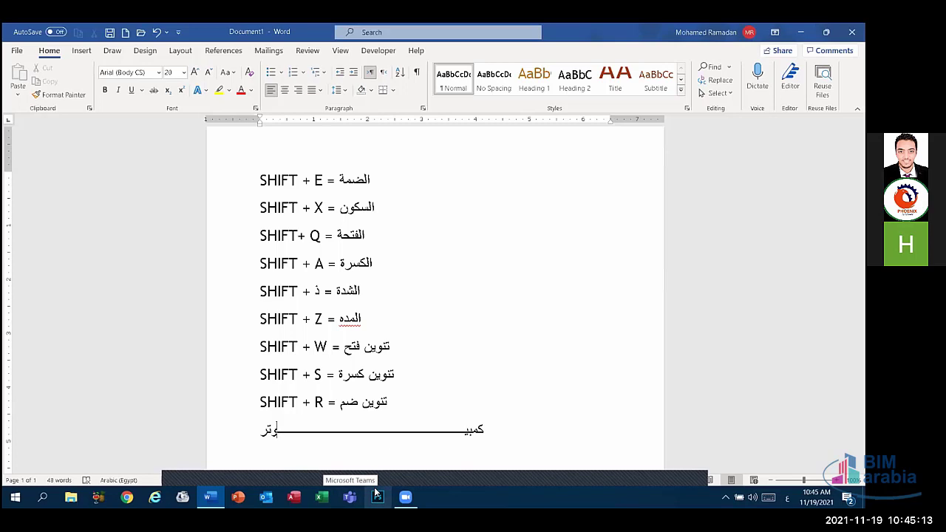
Replace the stretched sample word on the last line with "SHIFT + J =".
double_click(332, 437)
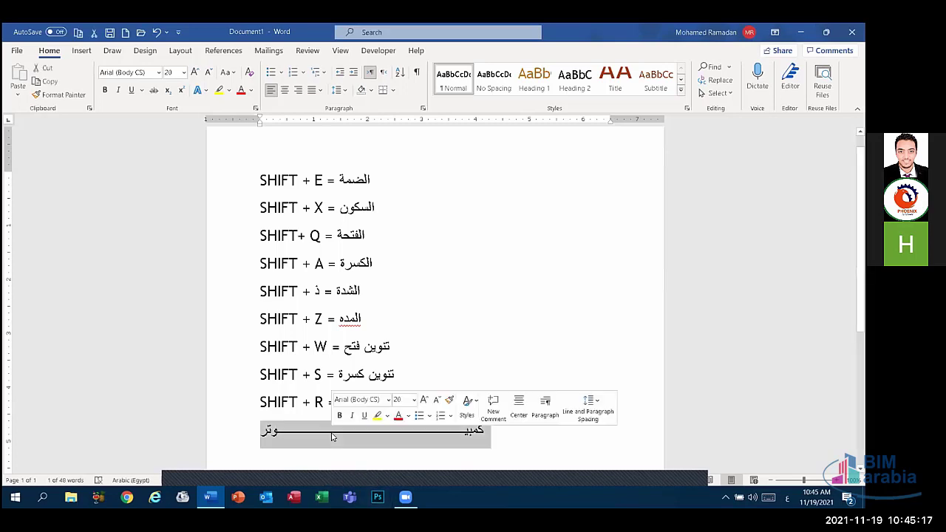
text(S)
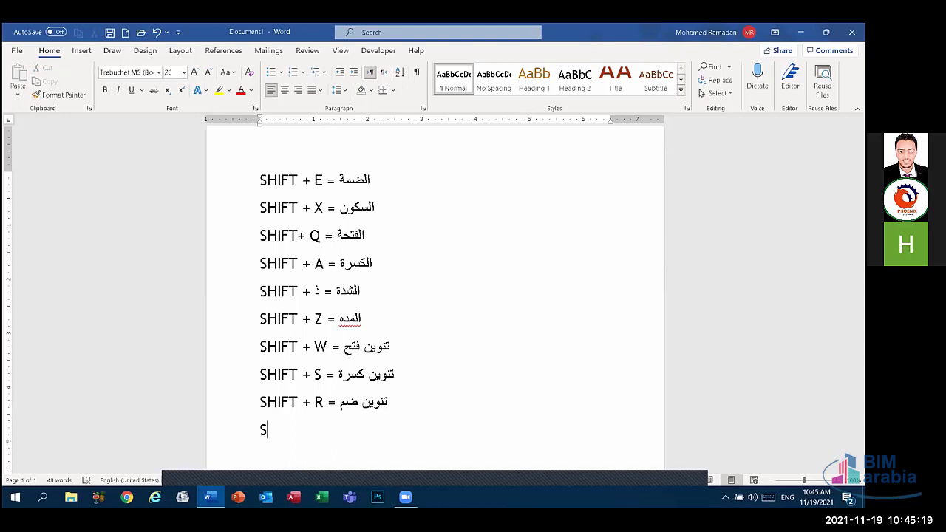
text(hift)
key(BackSpace)
key(BackSpace)
key(BackSpace)
key(BackSpace)
text(HIFT)
text( +)
text(J)
text( -)
key(BackSpace)
text(=)
Complete the SHIFT + J line with the description "تمديد الحرف" and start a new line below it.
key(alt+shift)
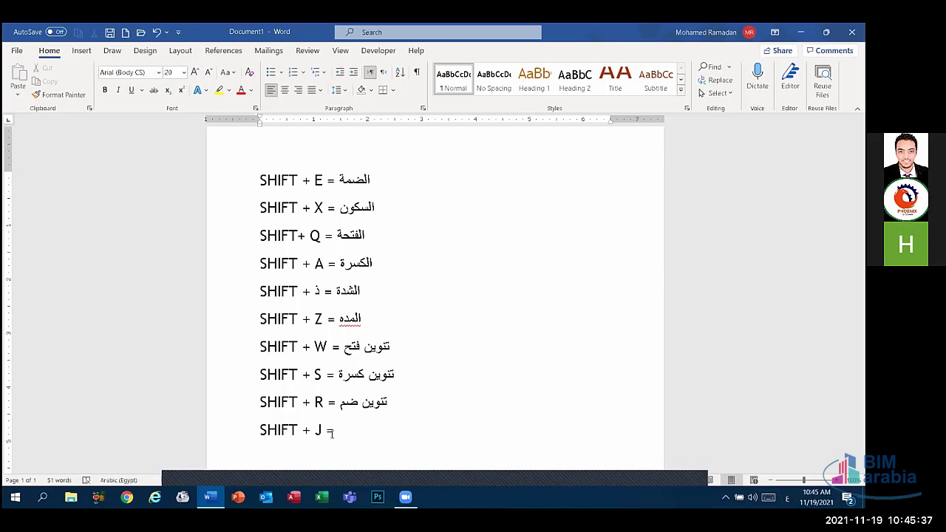
text(تمديد الحرق)
key(BackSpace)
text(ف)
key(Return)
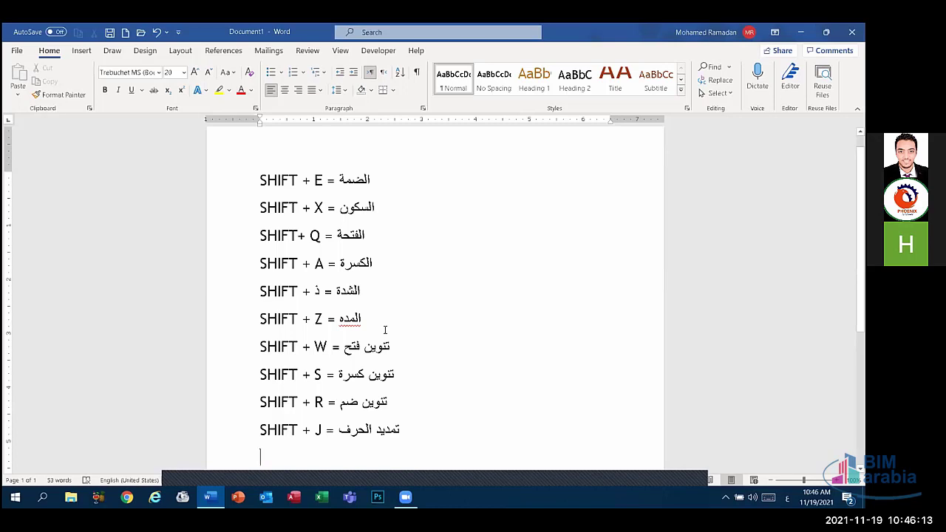
Center all the shortcut lines on the page and make them bold.
drag(420, 431, 235, 27)
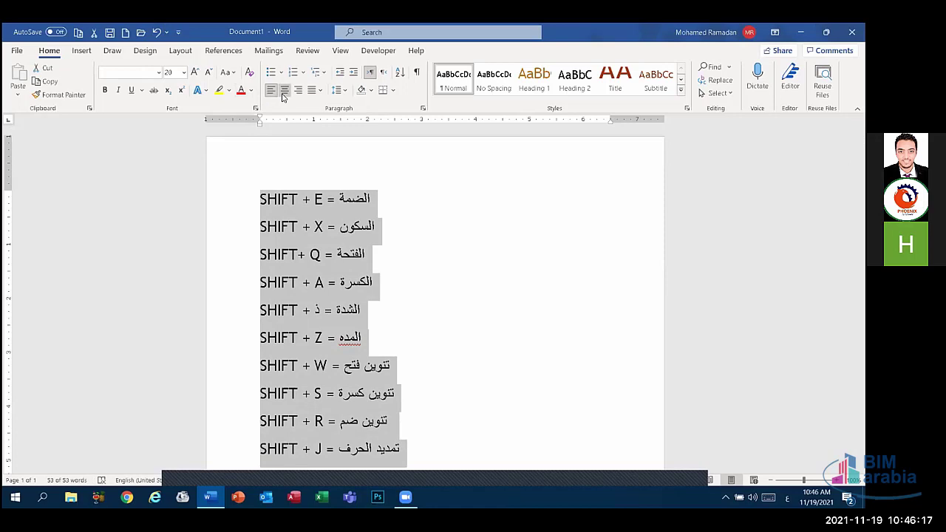
click(283, 91)
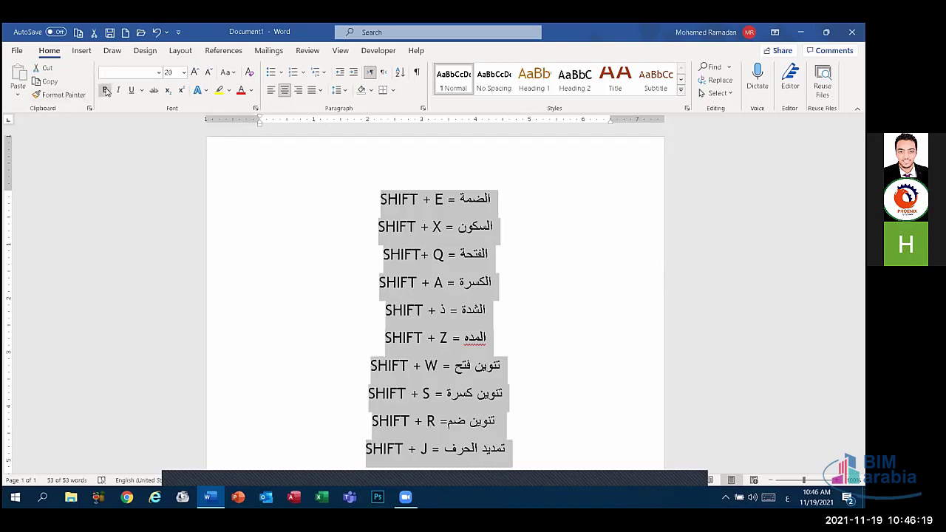
click(105, 90)
click(552, 260)
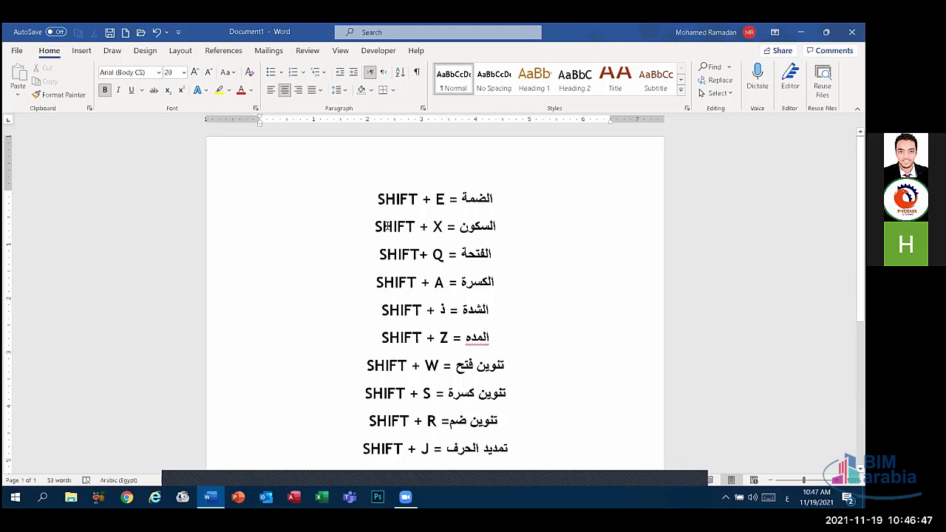
drag(524, 436, 392, 306)
drag(538, 455, 301, 190)
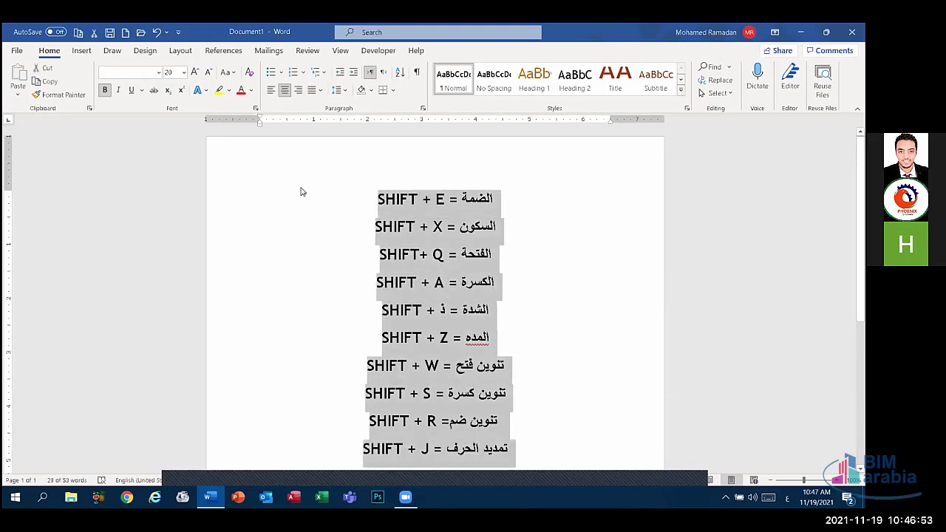
click(675, 168)
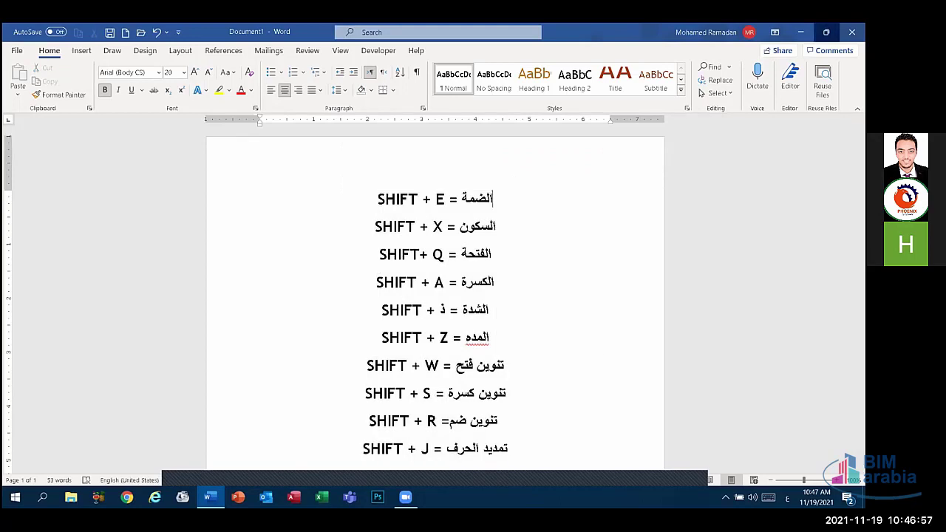
click(826, 32)
click(655, 76)
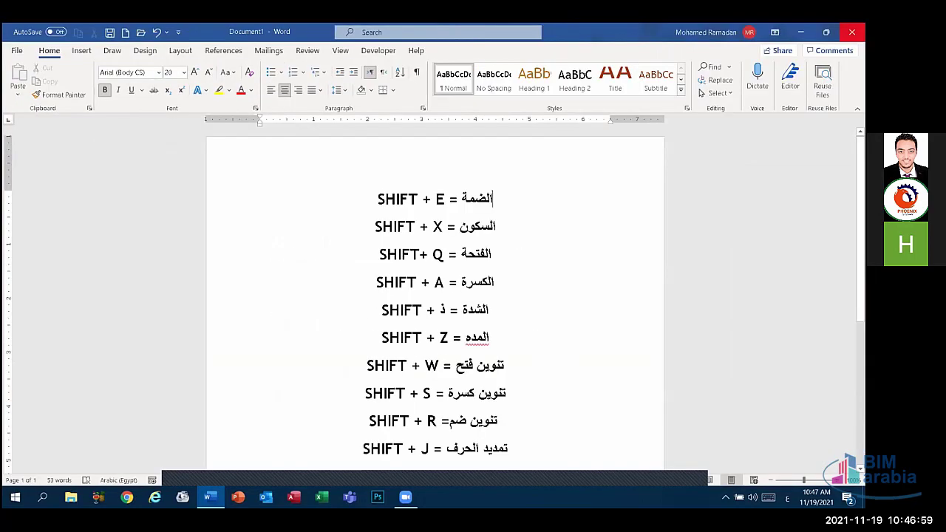
Close the document, saving it as SHIFT.docx in the OneDrive - Aswan University location.
click(851, 32)
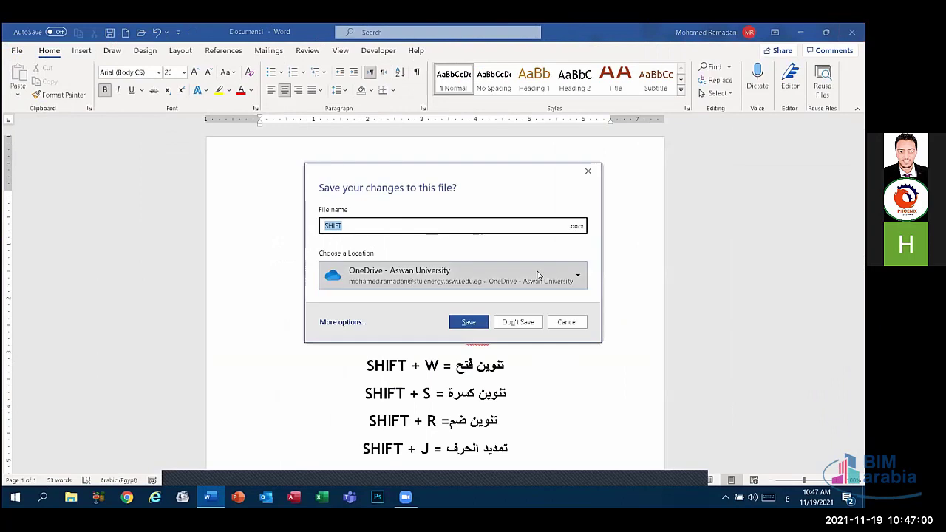
click(473, 324)
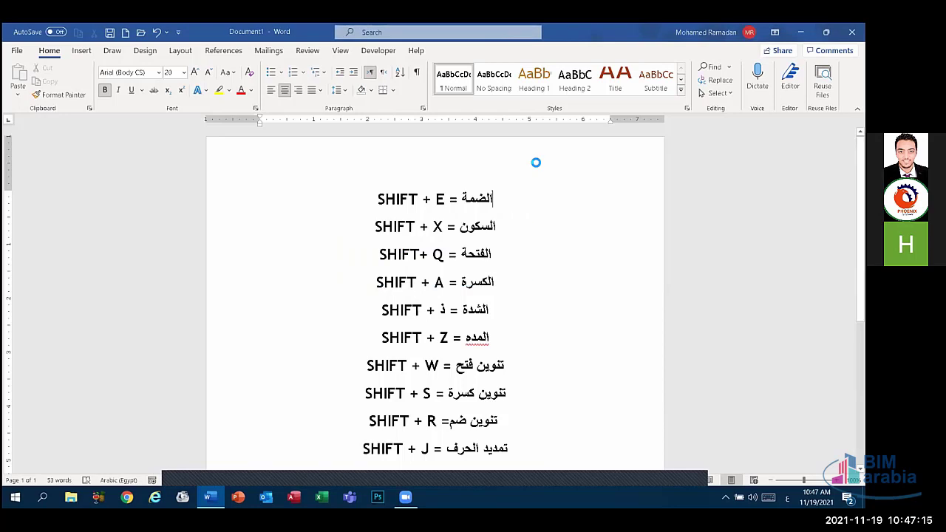
key(alt+F4)
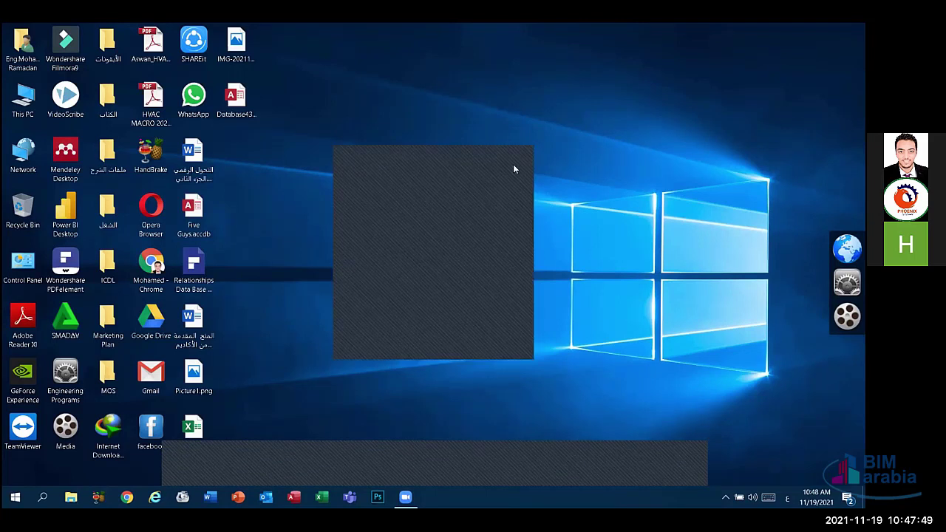
click(518, 163)
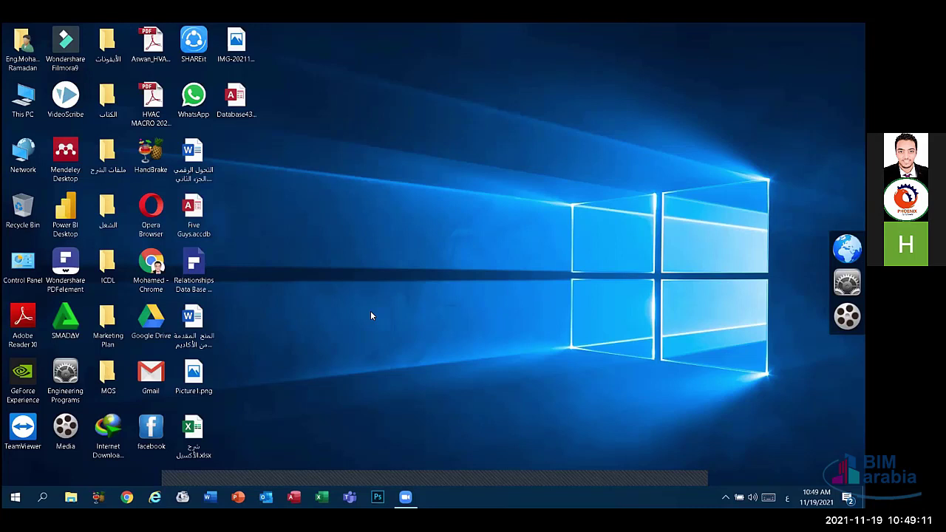
key(alt+shift)
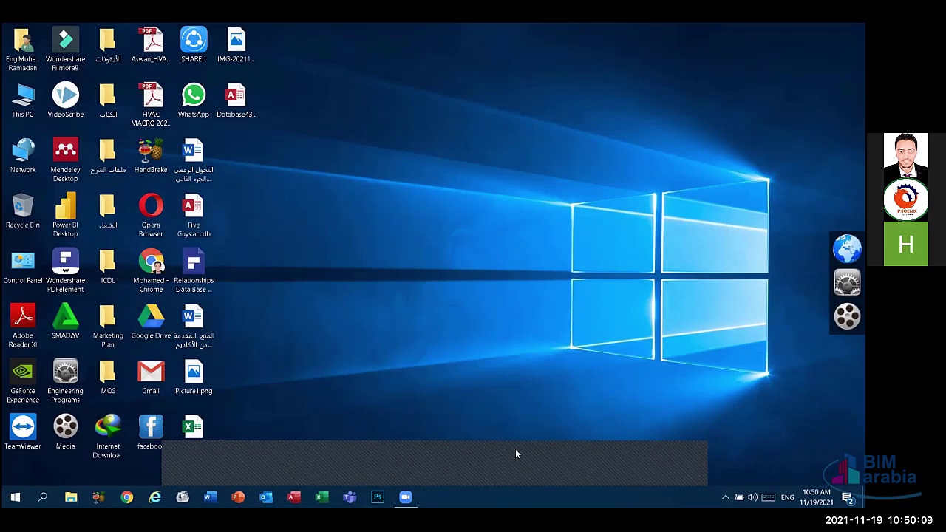
key(alt+s)
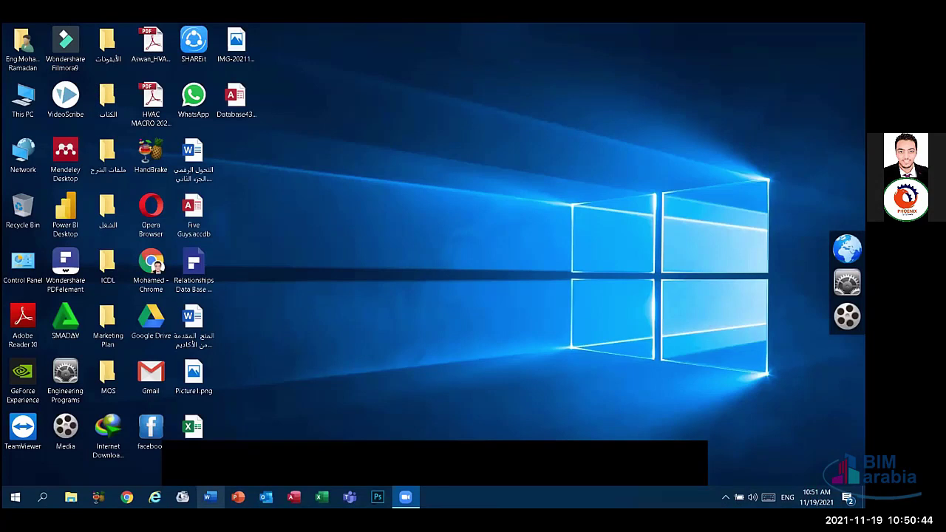
Open Word and create a new blank document.
click(210, 496)
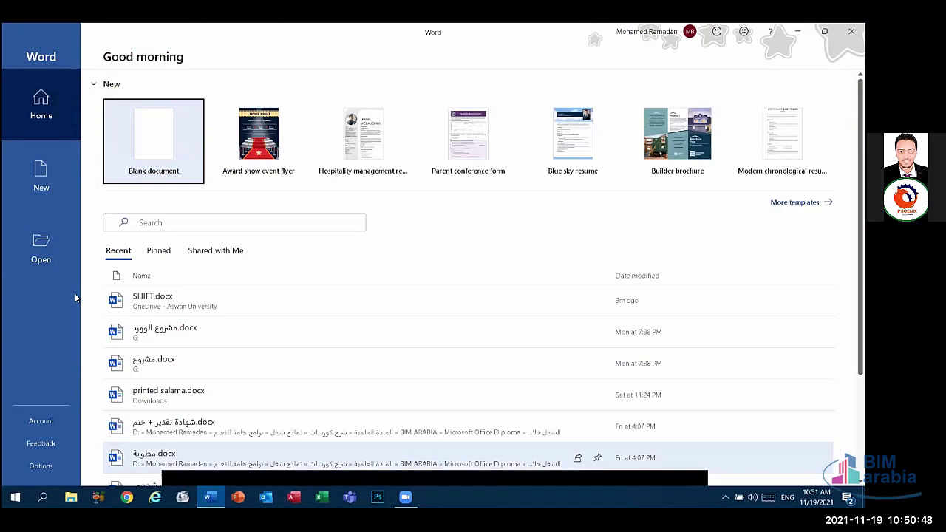
click(156, 138)
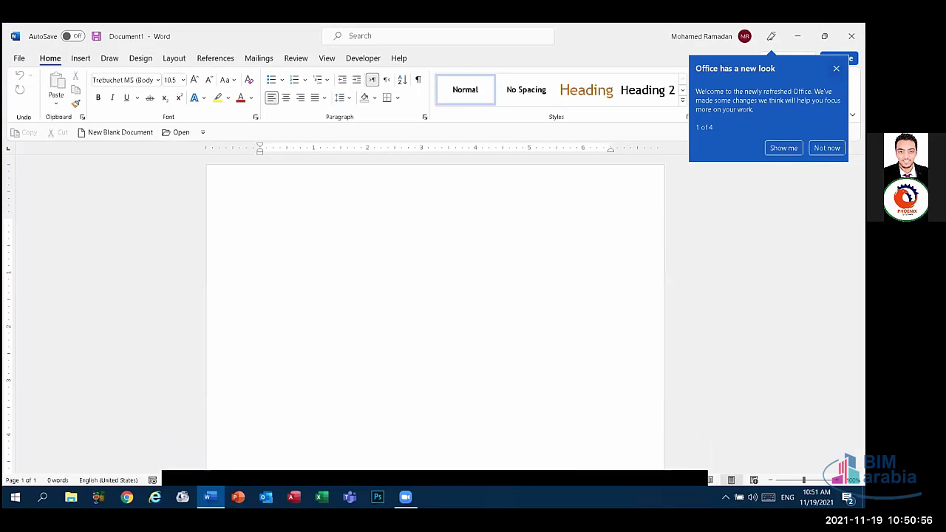
click(18, 58)
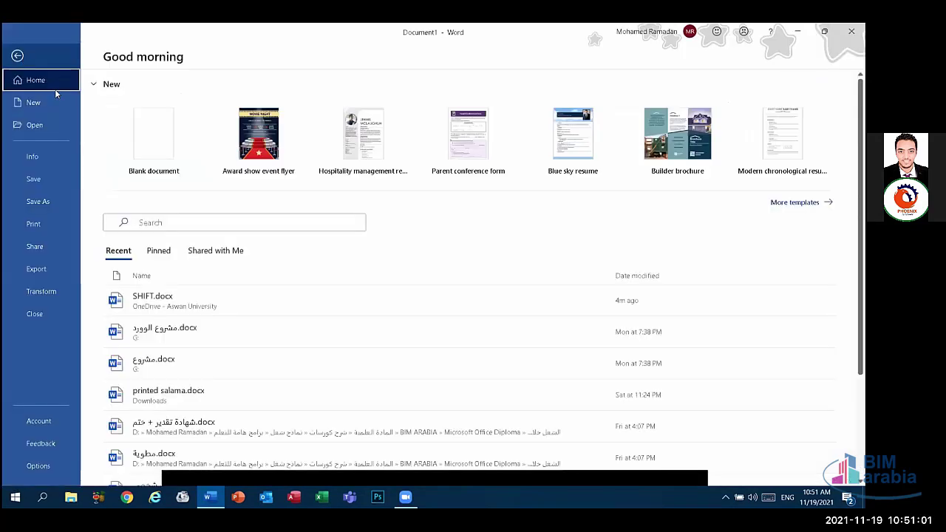
click(17, 56)
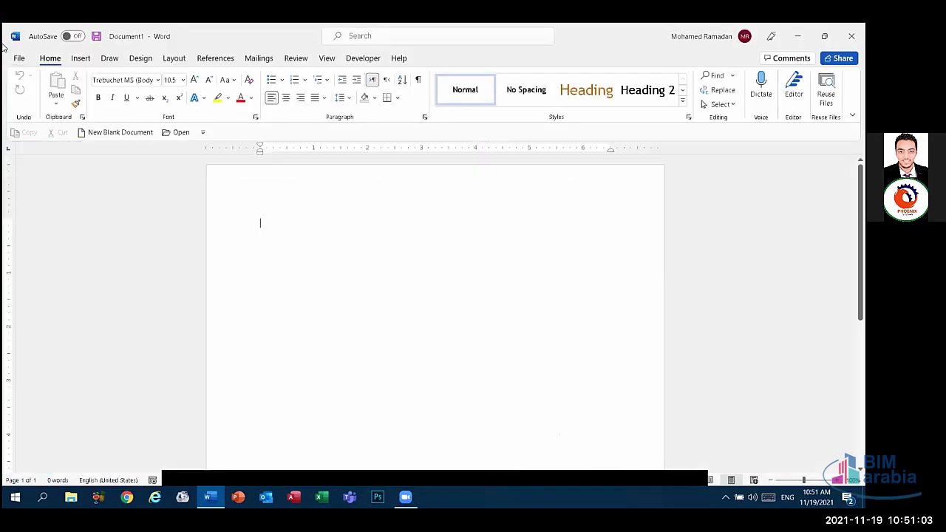
Insert the picture "المحترف.png" from this device's Pictures folder into the blank document.
click(79, 58)
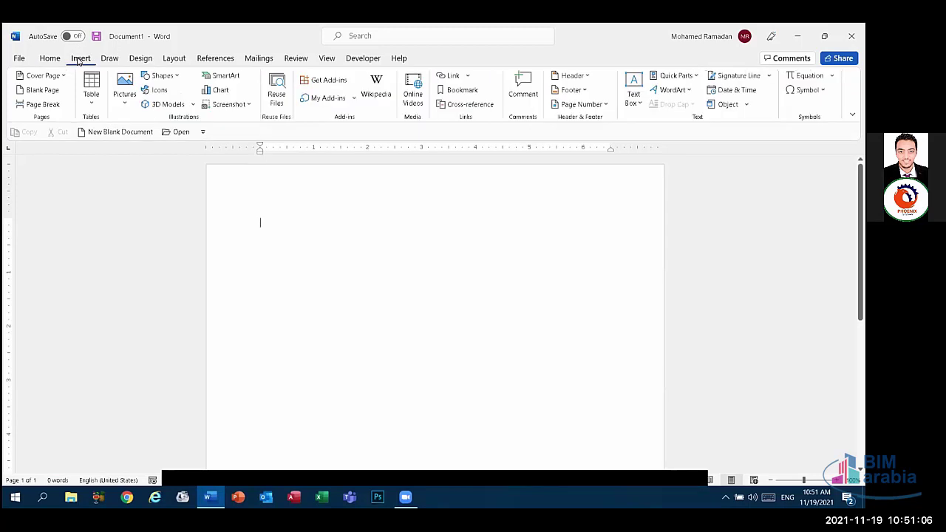
click(126, 102)
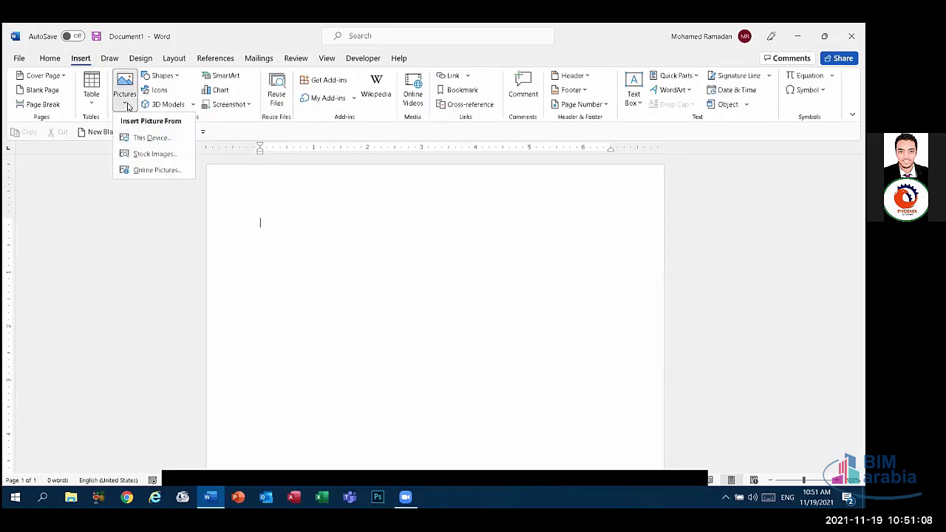
click(150, 138)
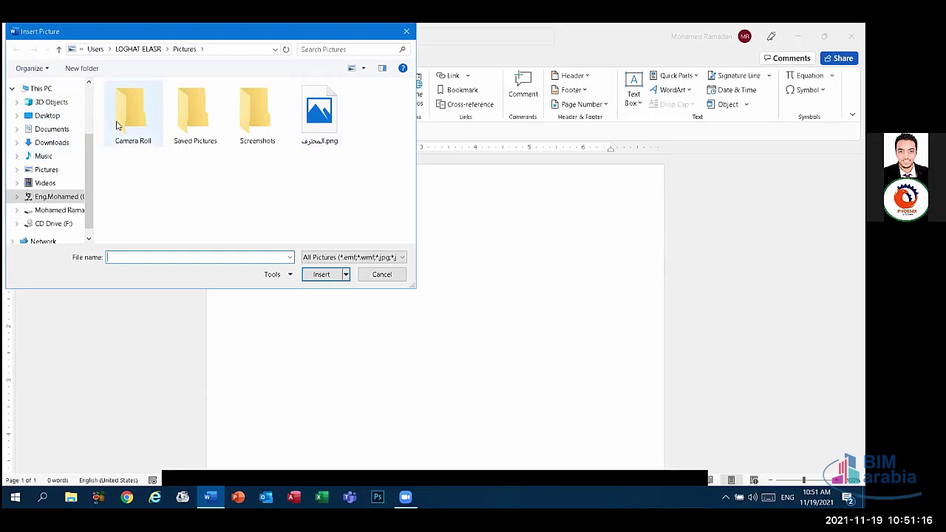
click(323, 116)
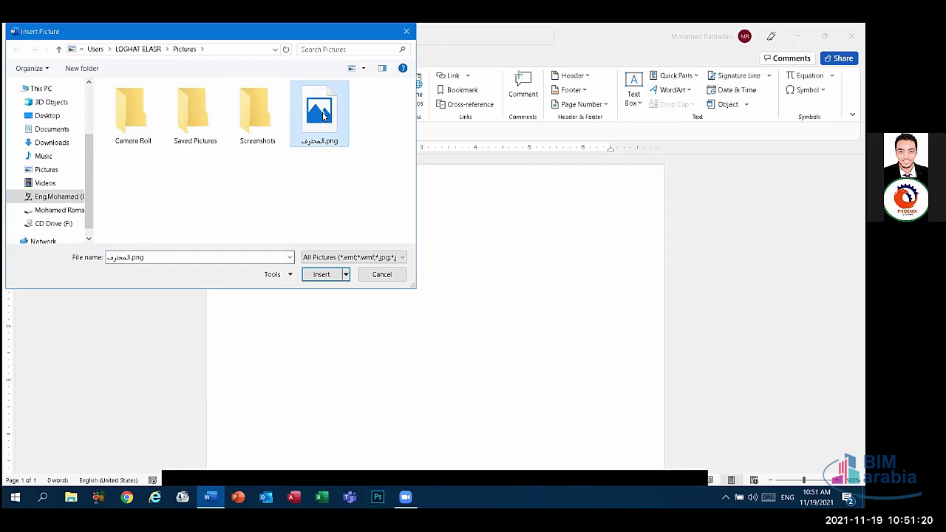
click(325, 275)
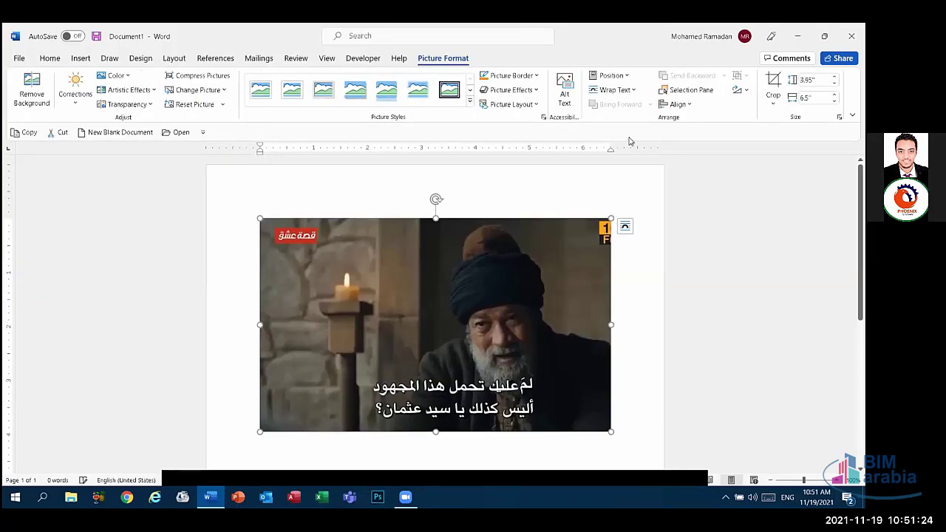
Set the inserted picture's text wrapping to Behind Text and deselect it.
click(622, 89)
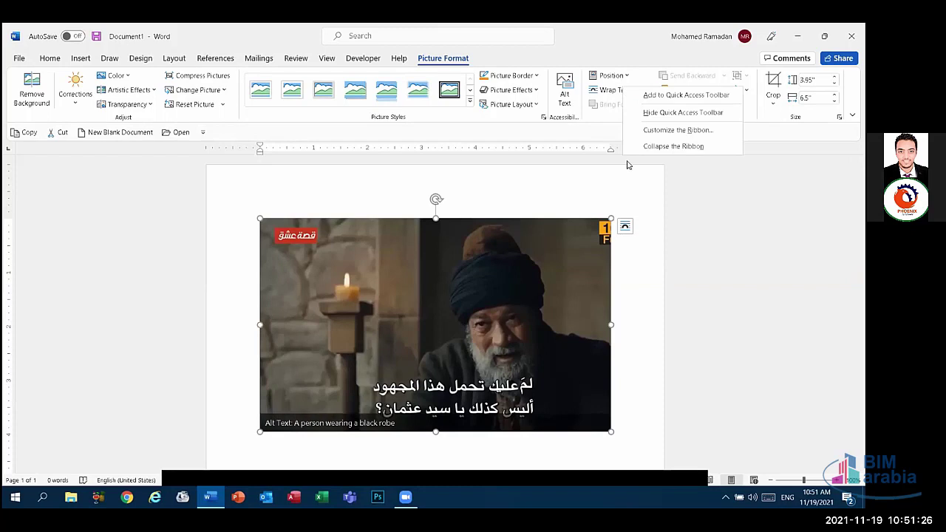
click(605, 89)
click(604, 90)
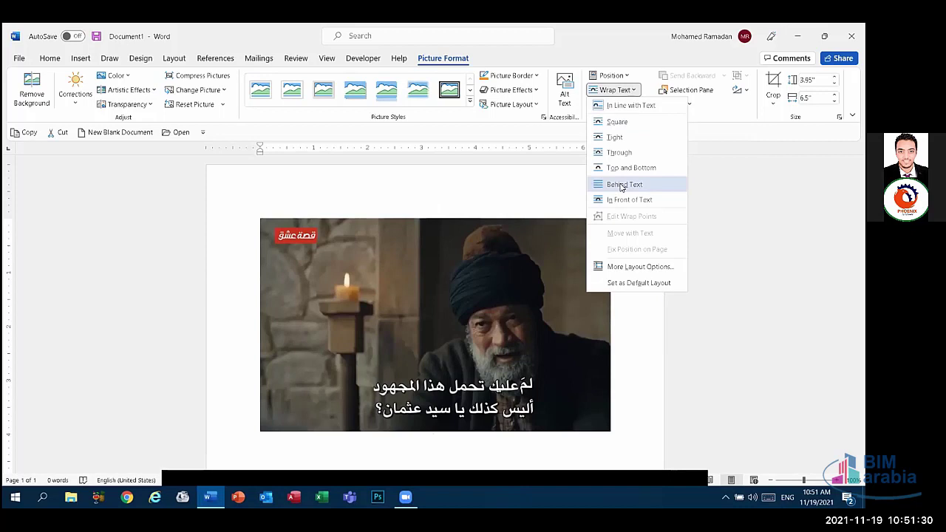
click(625, 184)
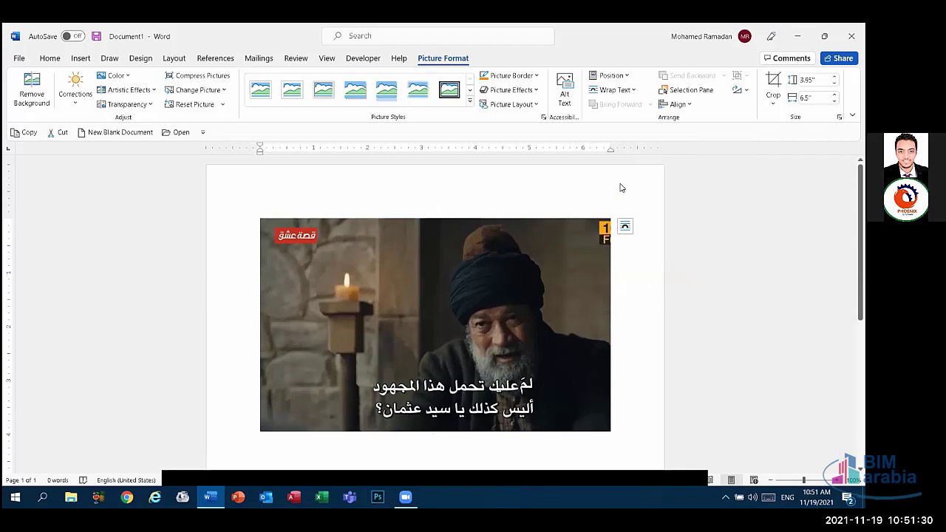
click(543, 198)
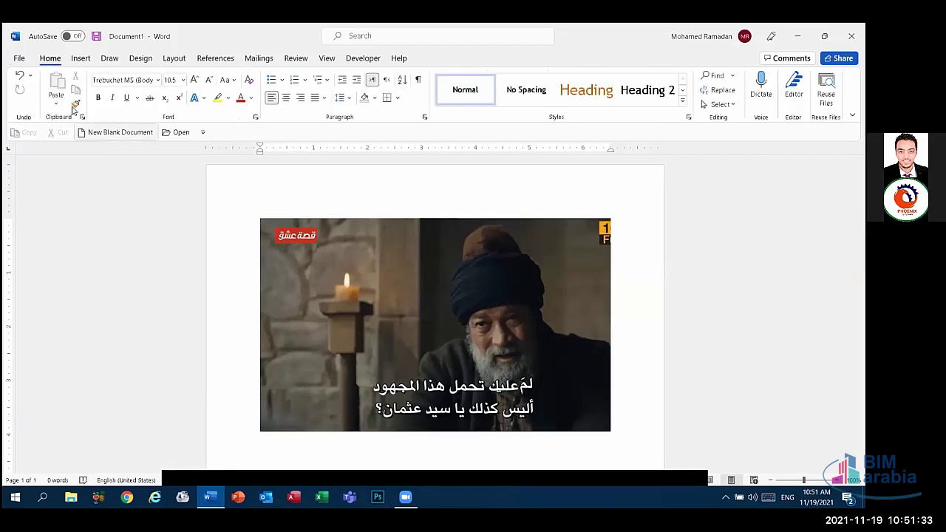
Save the document in the Documents folder as Doc1.pdf in PDF format with Standard optimization.
click(23, 61)
key(Escape)
click(20, 59)
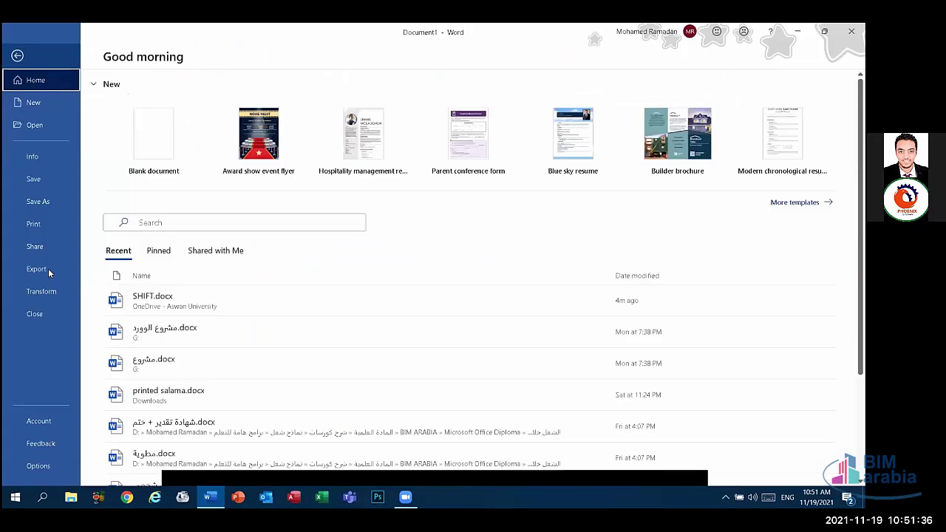
click(65, 209)
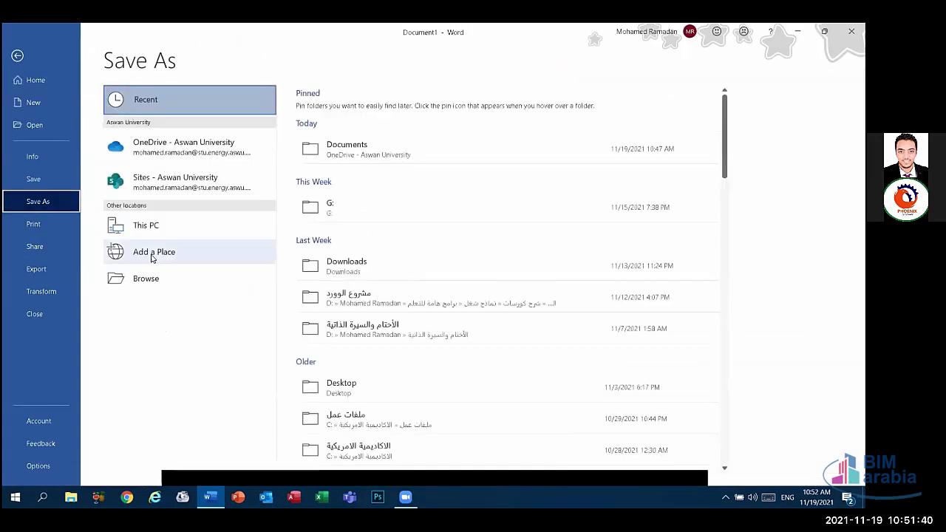
click(164, 254)
click(148, 278)
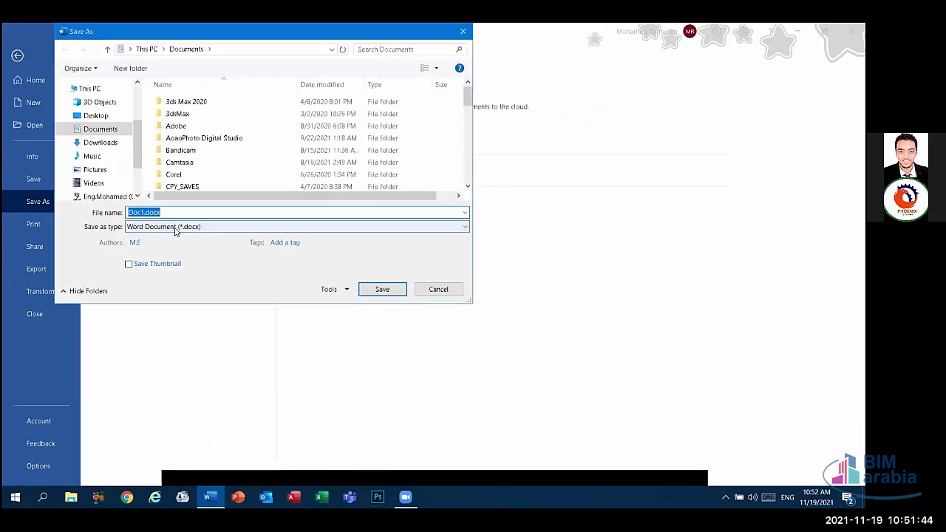
click(179, 227)
click(151, 292)
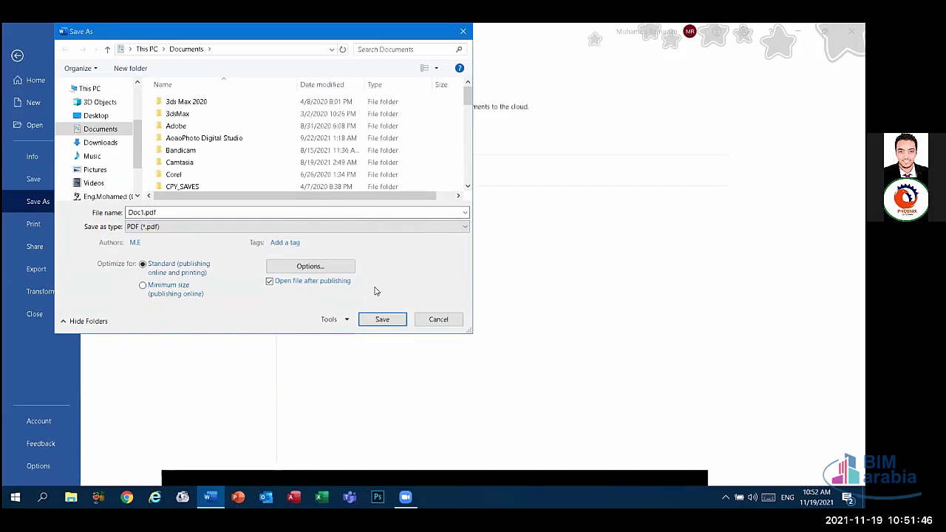
click(376, 323)
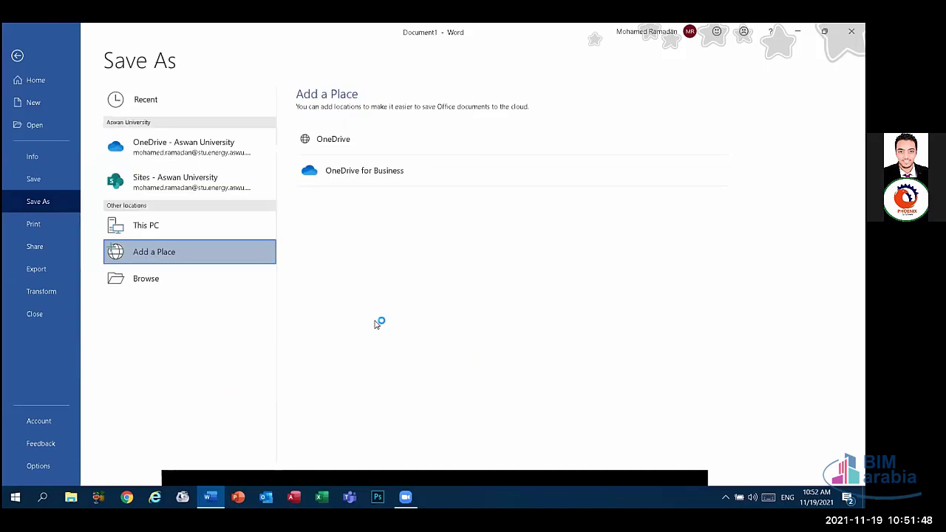